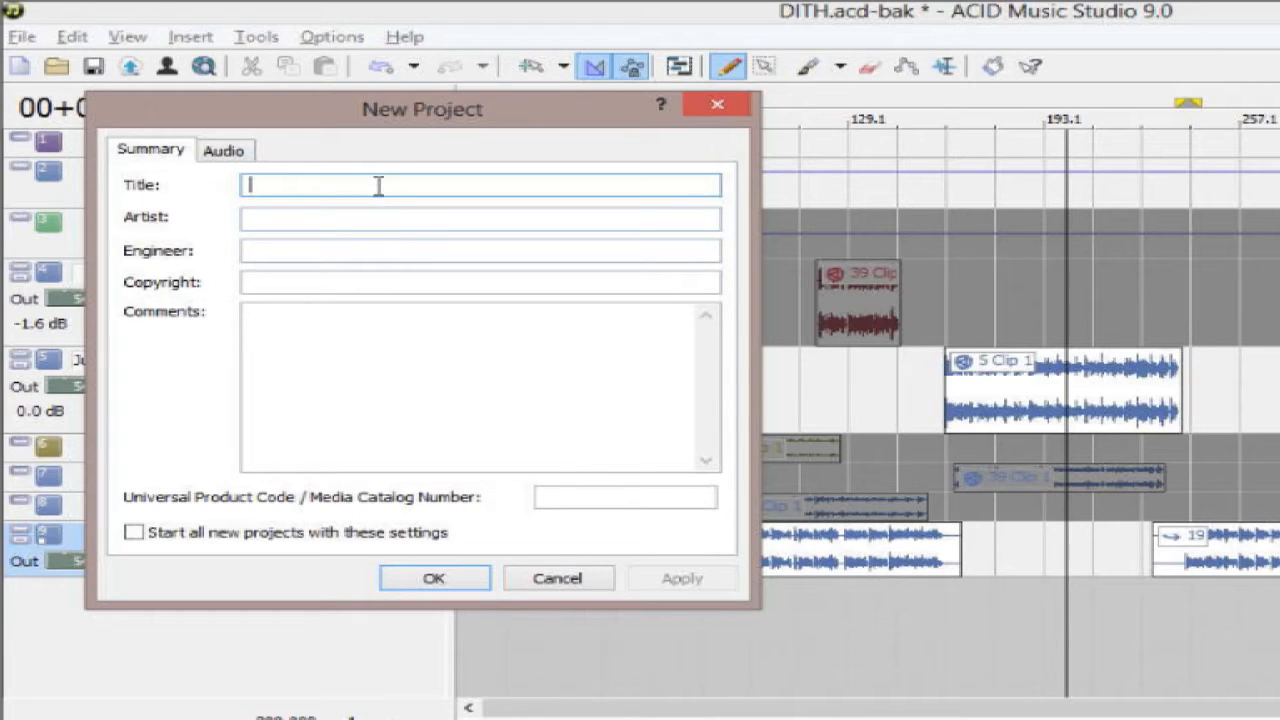
- Fill in the new project's summary with title Acid Sessions, the artist's and engineer's names, copyright 2013 and comment Jo
text(Acid Sessions)
key(Tab)
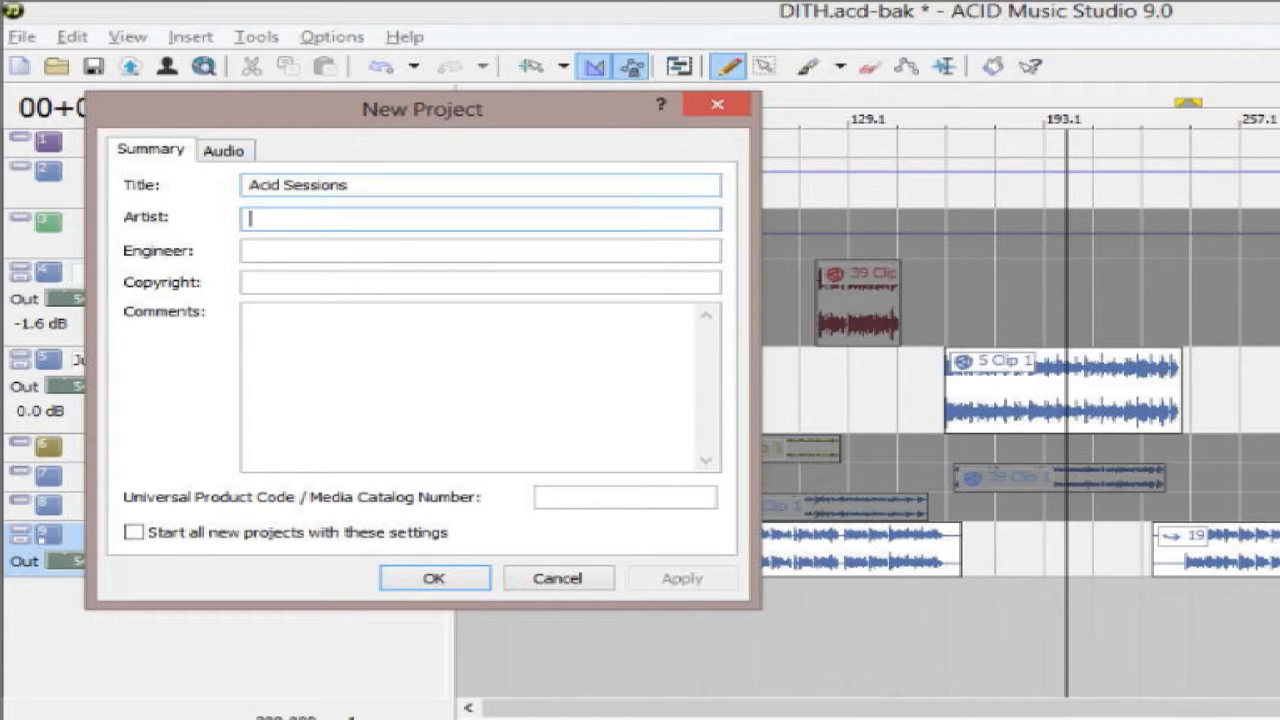
text(Jeffrey Powers)
key(Tab)
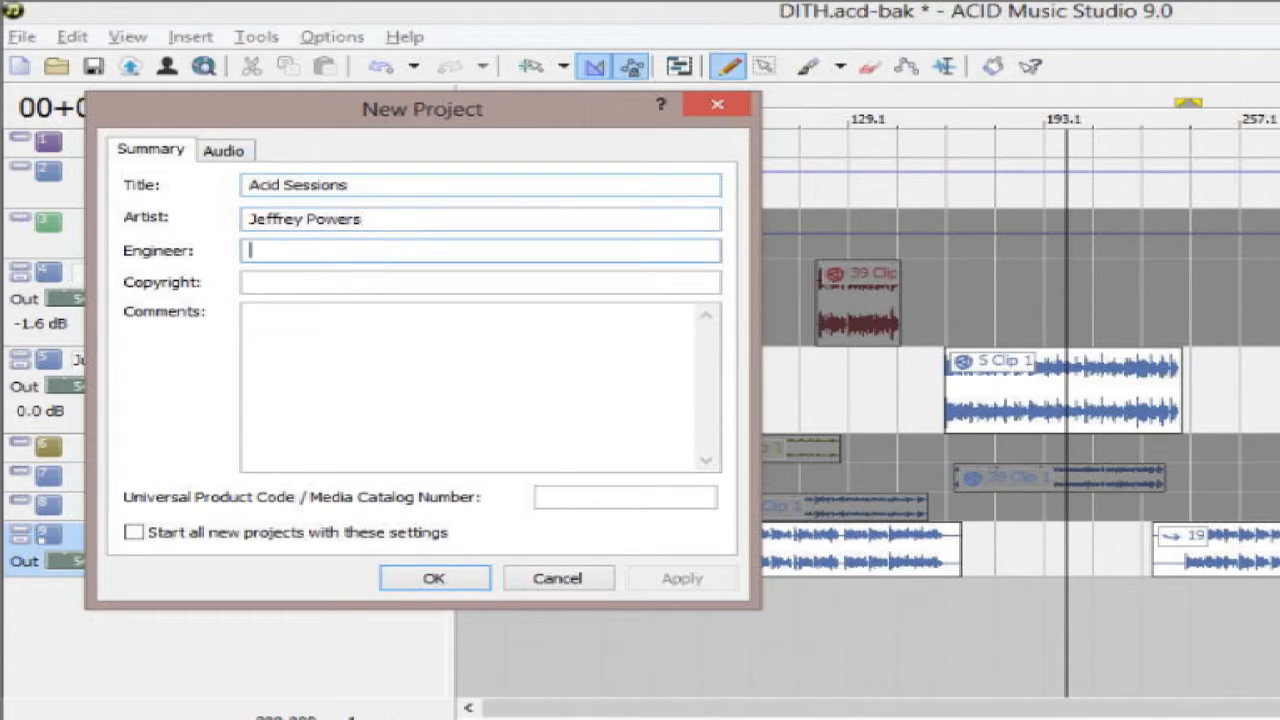
text(Jeffrey Powers)
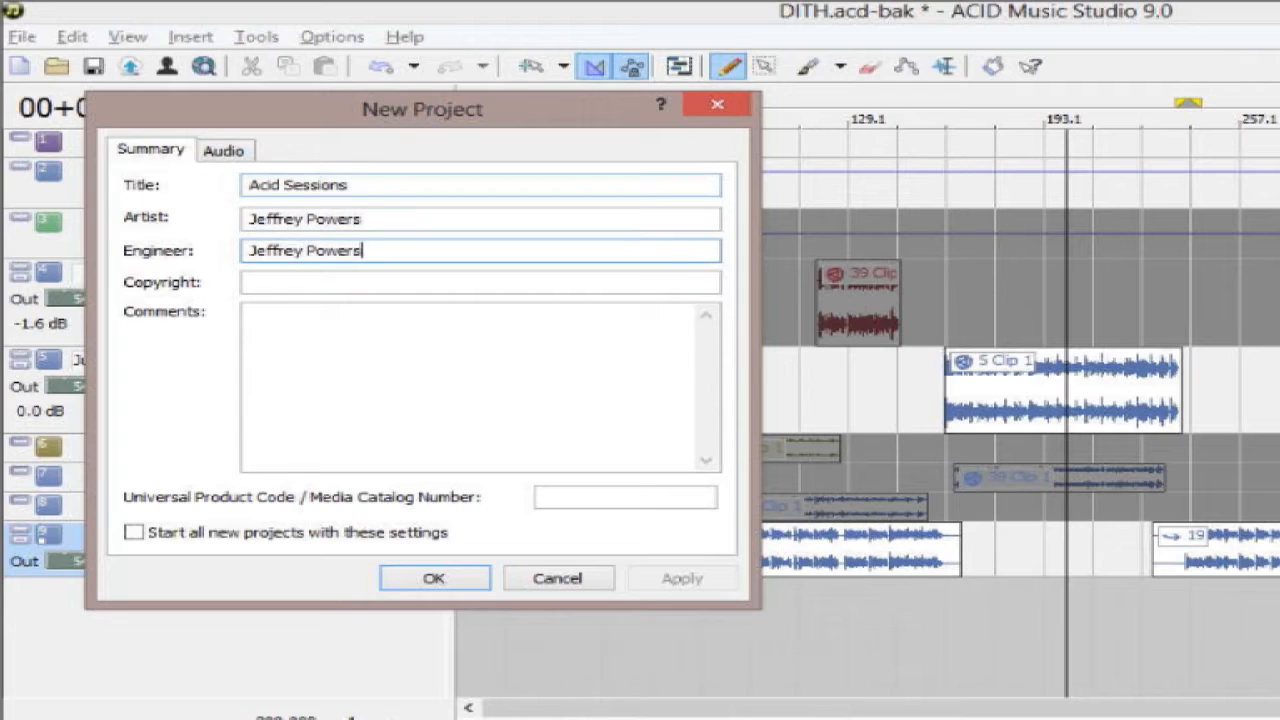
key(Tab)
text(2013)
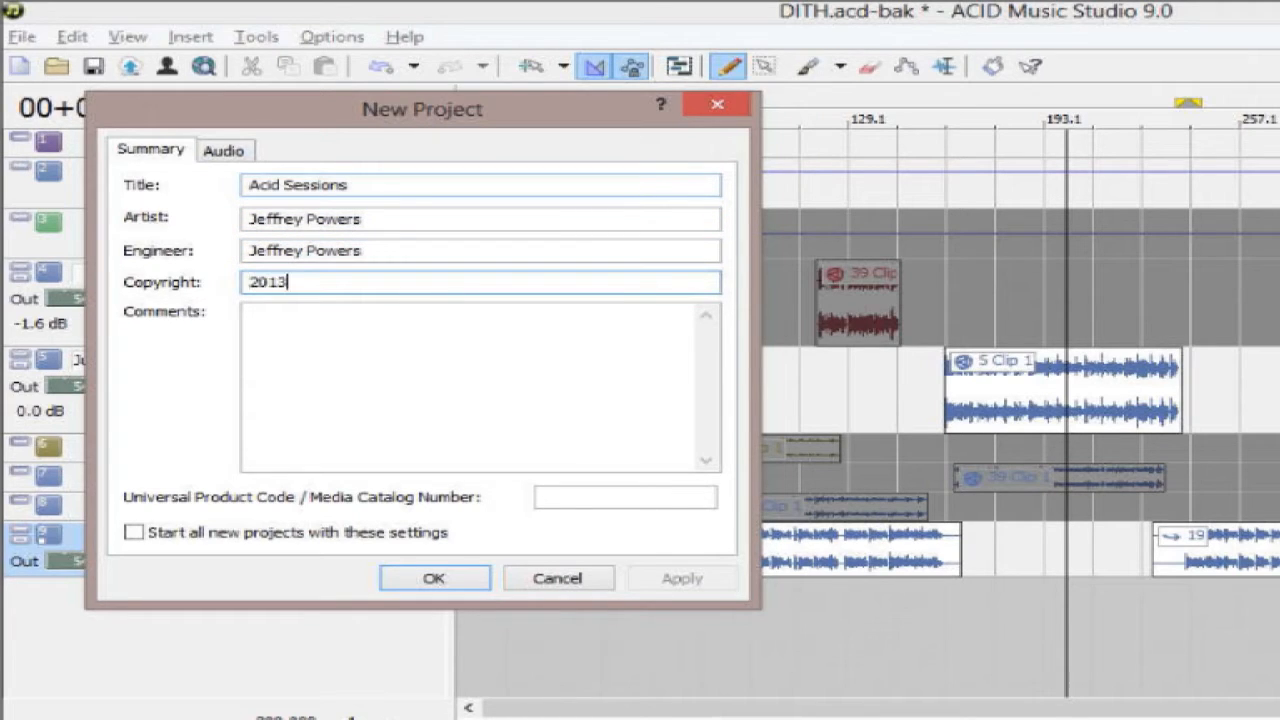
key(Tab)
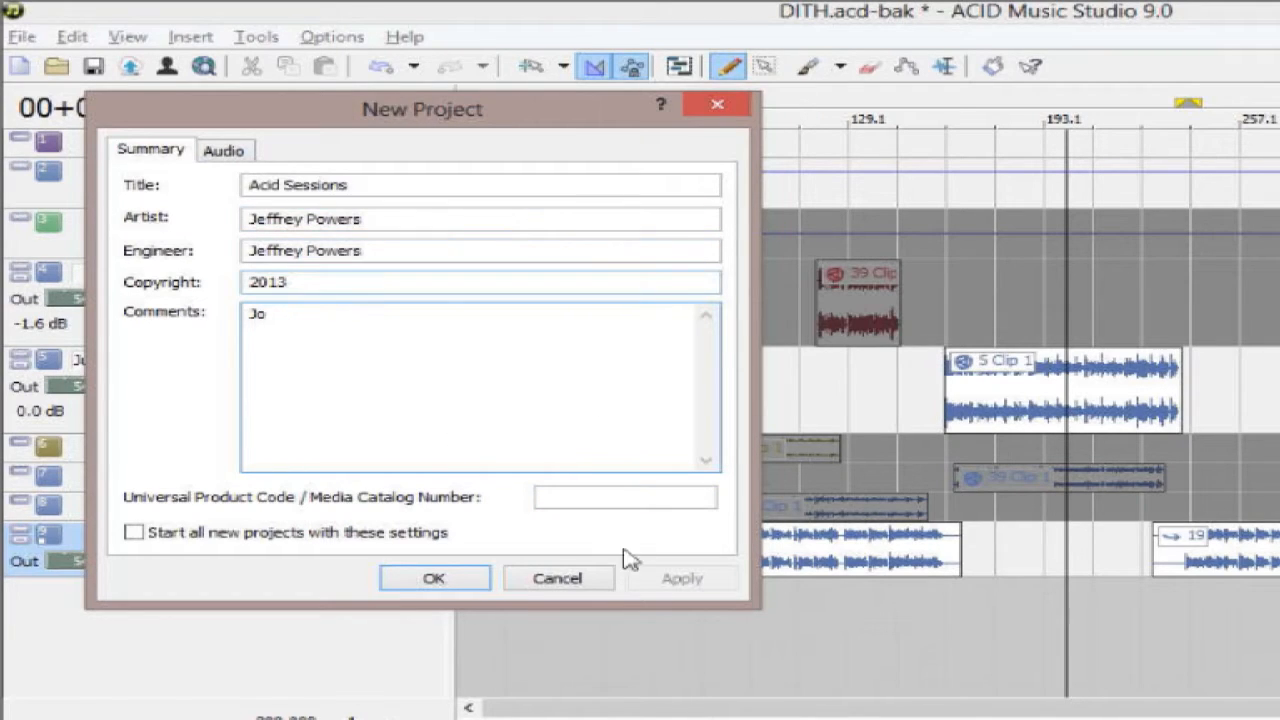
click(656, 498)
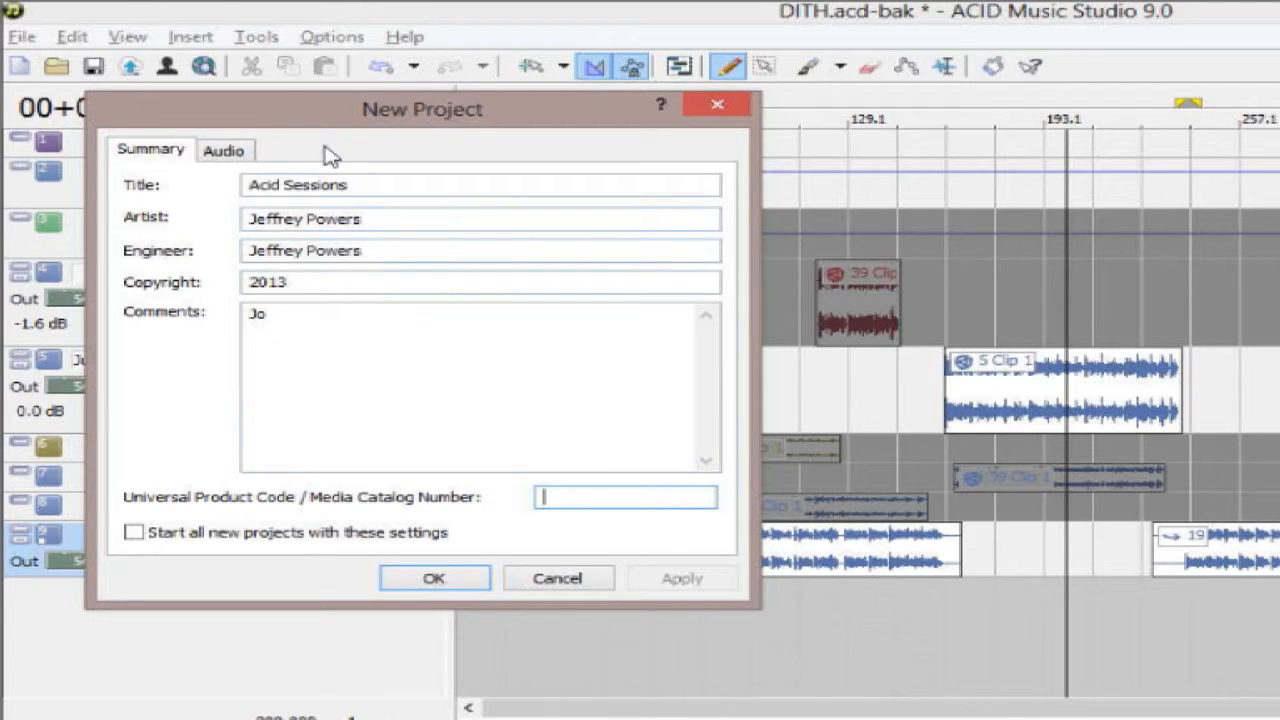
- Set the new project's audio sample rate to 48,000 Hz and bit depth to 24
click(240, 157)
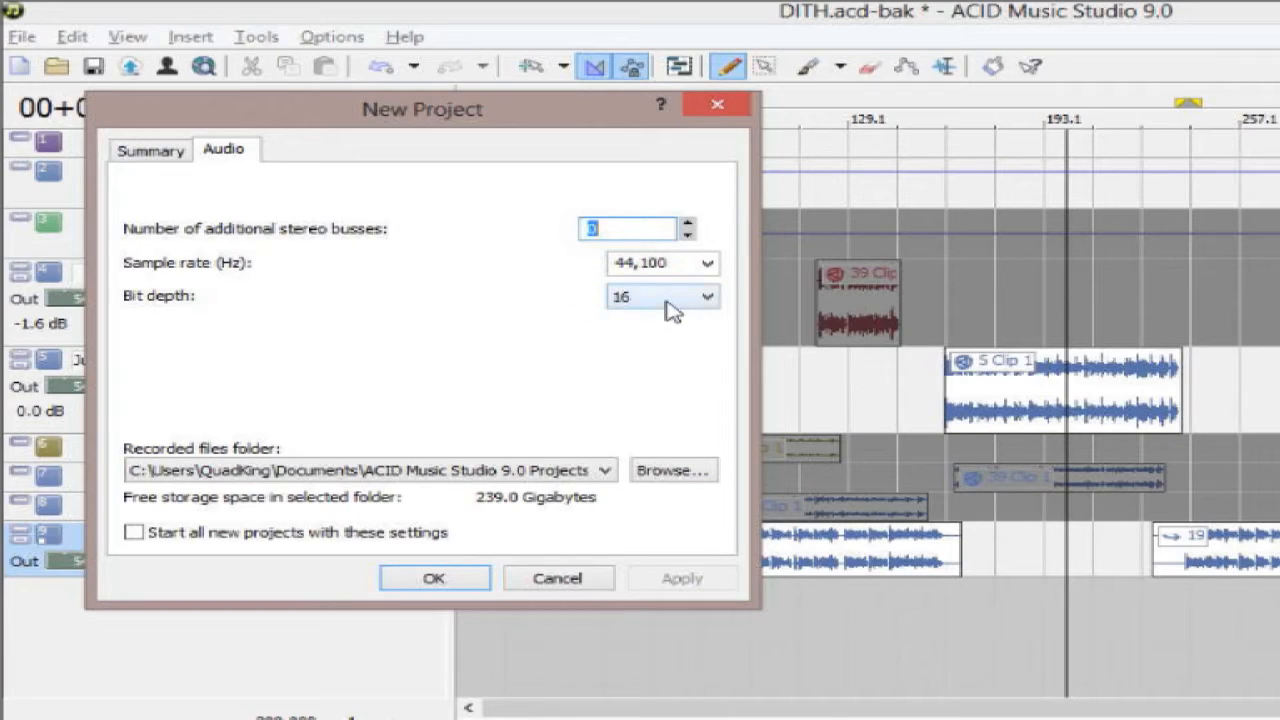
click(707, 263)
click(676, 365)
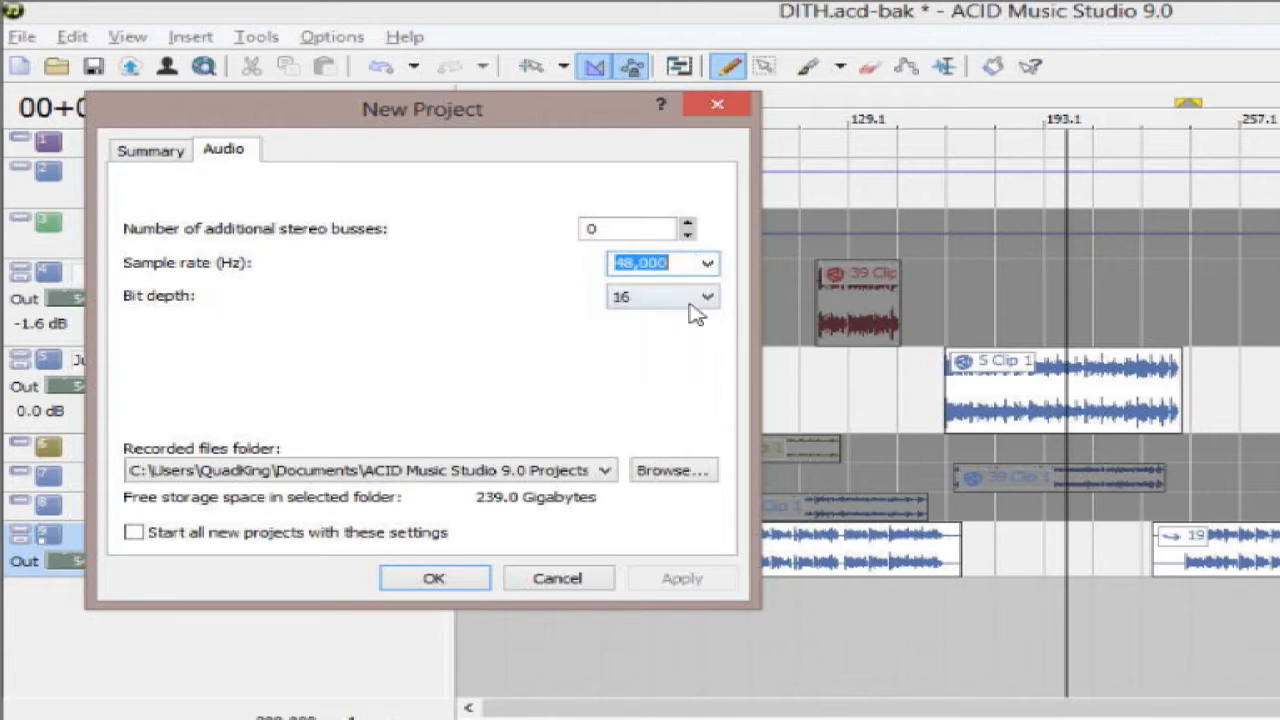
click(705, 296)
click(686, 350)
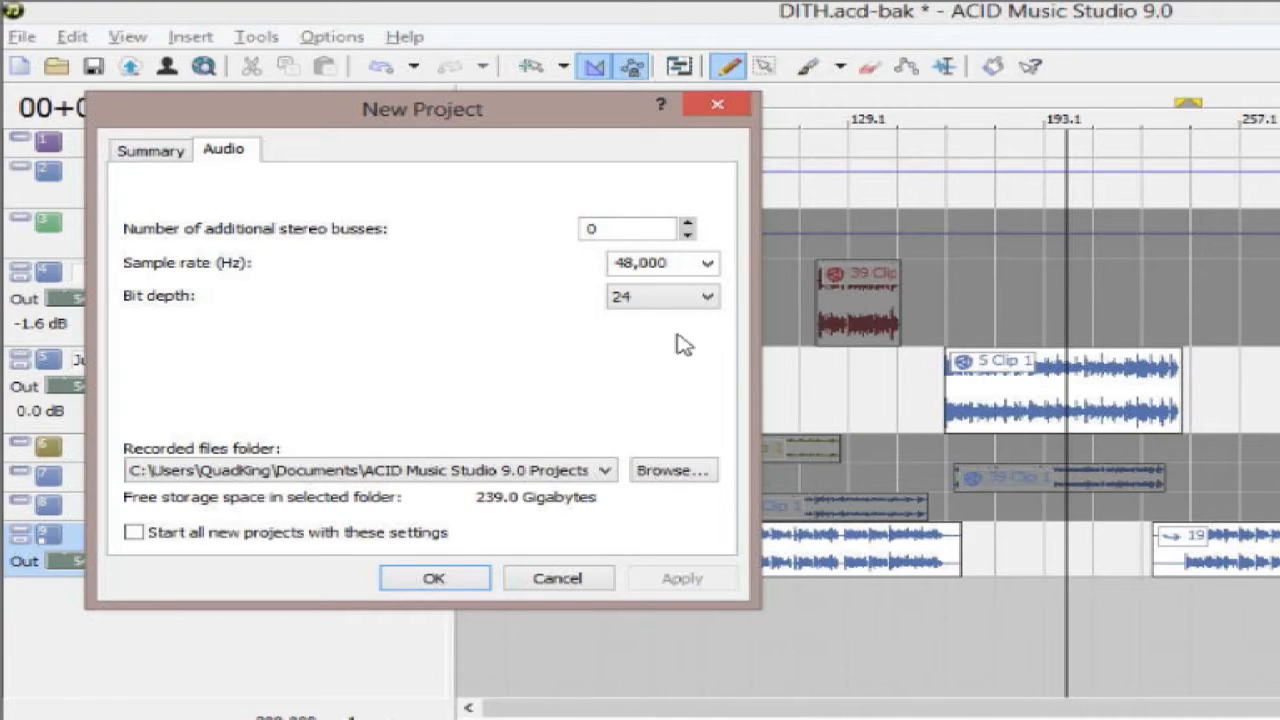
- Set the sample rate to 44,100 Hz and the bit depth to 16, and create the project
click(707, 264)
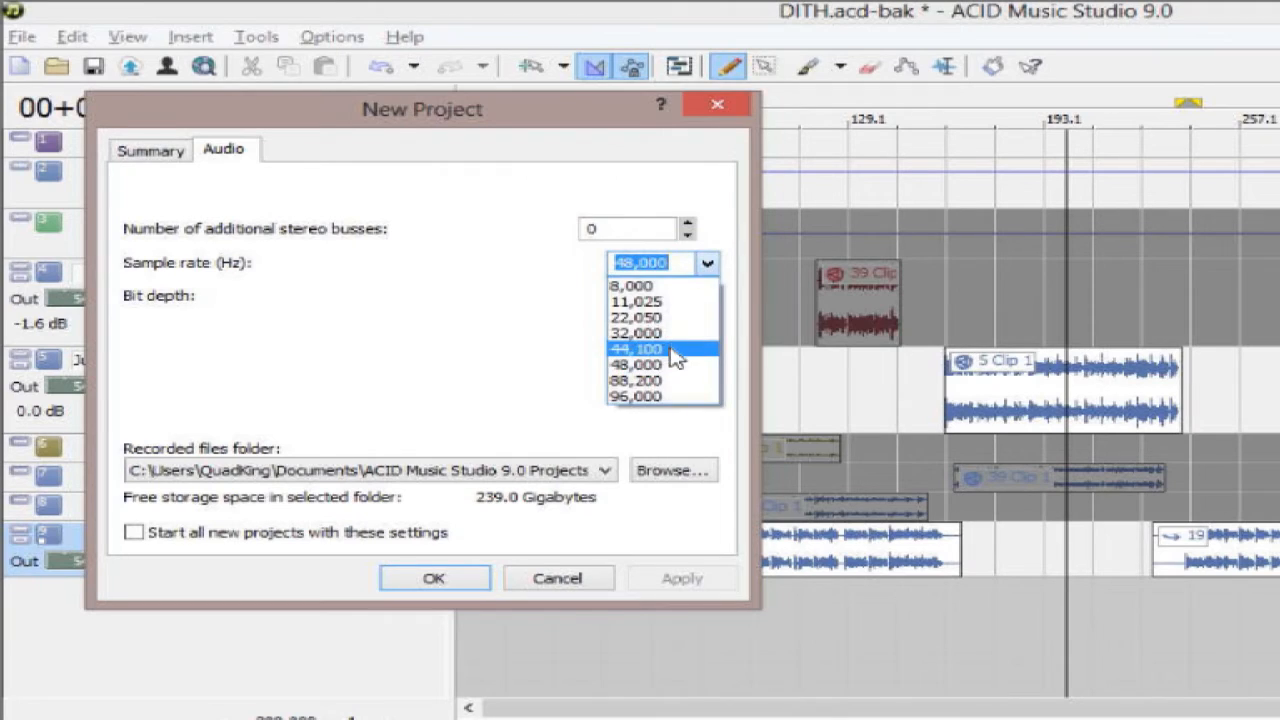
click(676, 350)
click(706, 298)
click(697, 340)
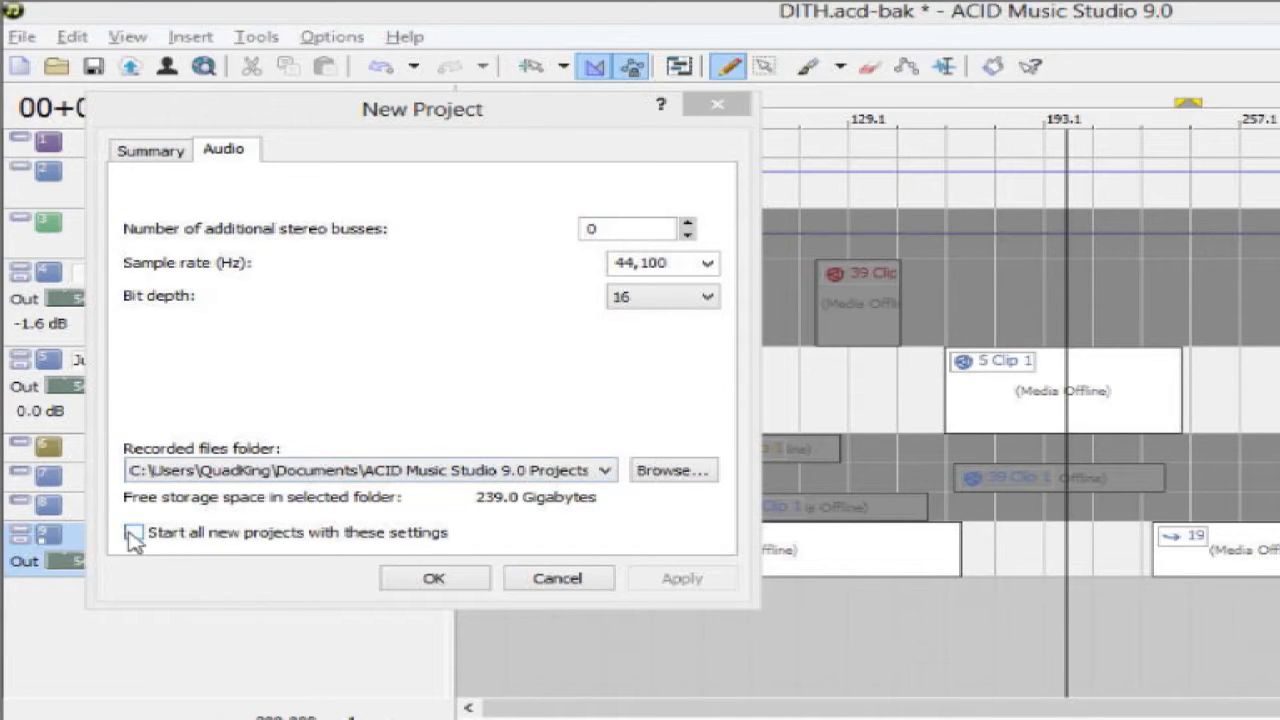
click(151, 155)
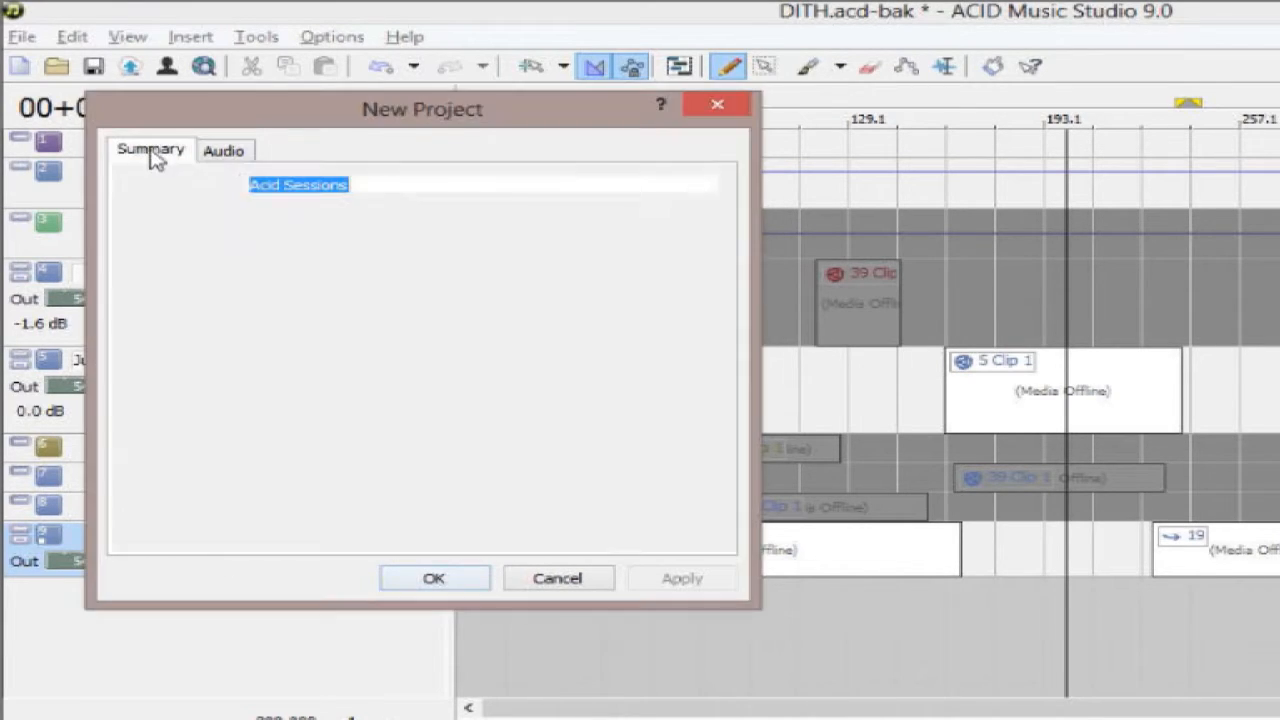
click(449, 580)
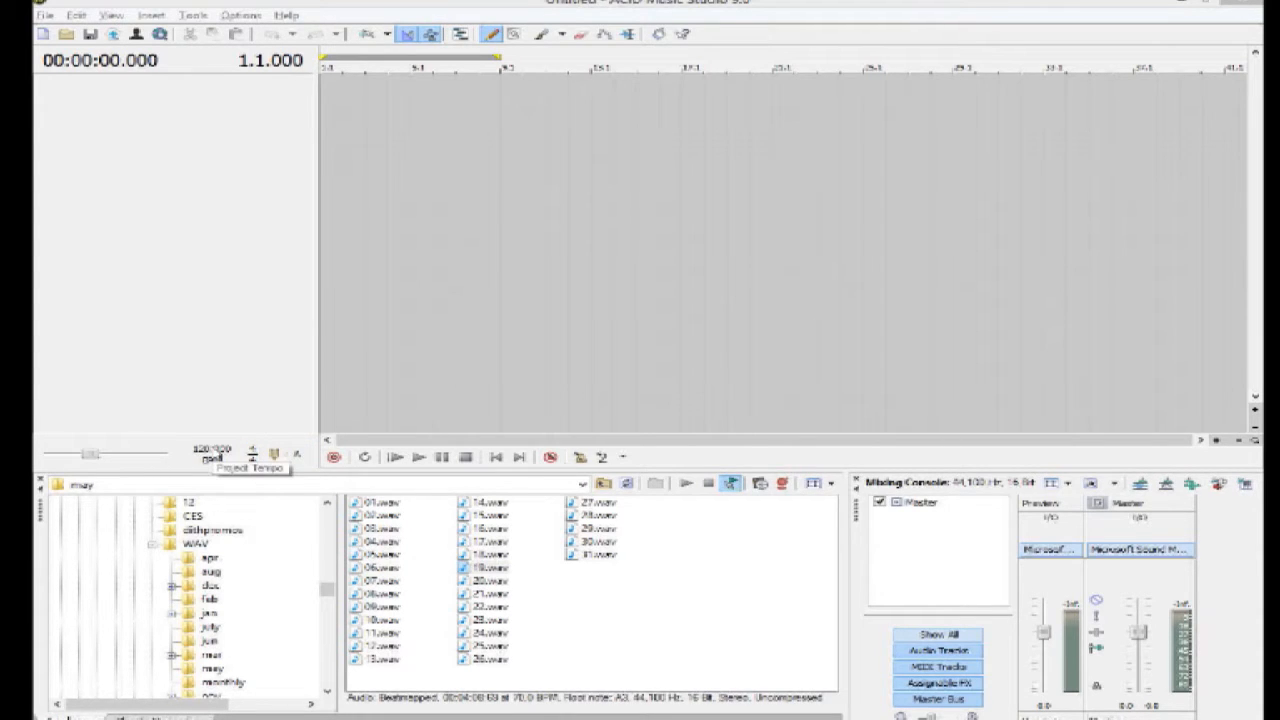
- Raise the project tempo to about 121 BPM and place the timeline cursor near measure 15
mouse_move(89, 455)
mouse_down()
mouse_move(134, 457)
mouse_move(98, 457)
mouse_up()
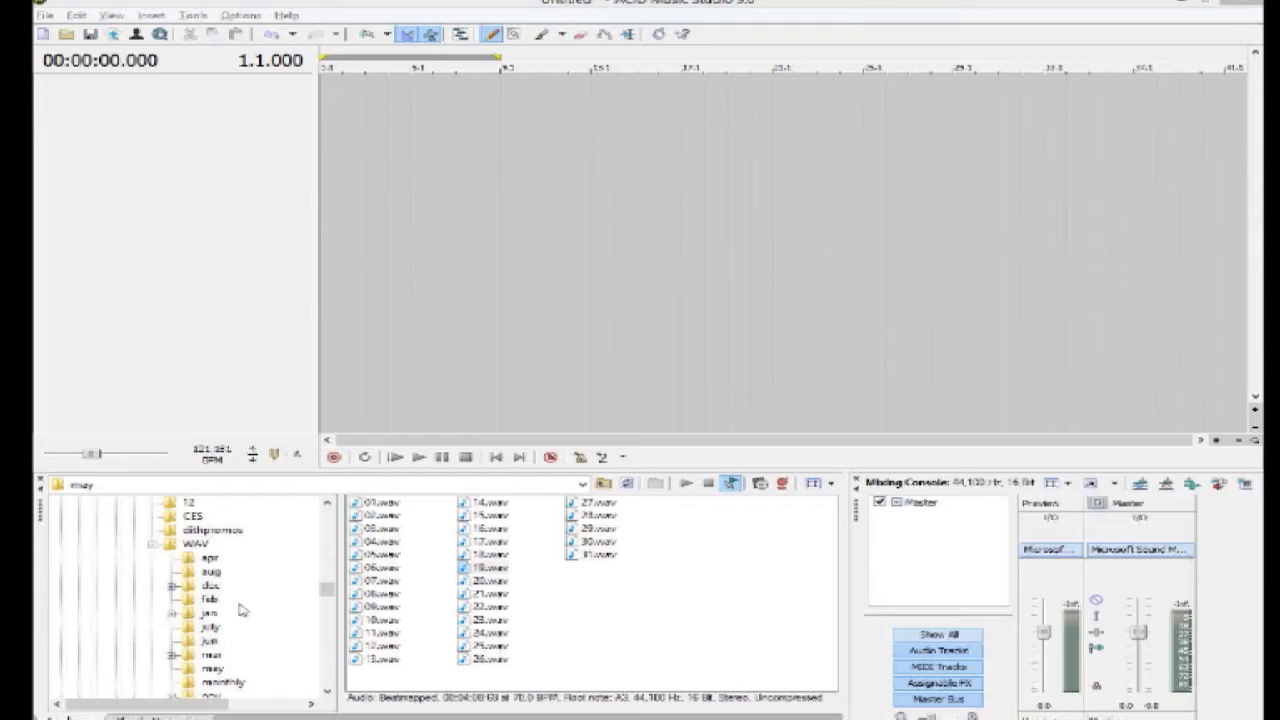
click(640, 397)
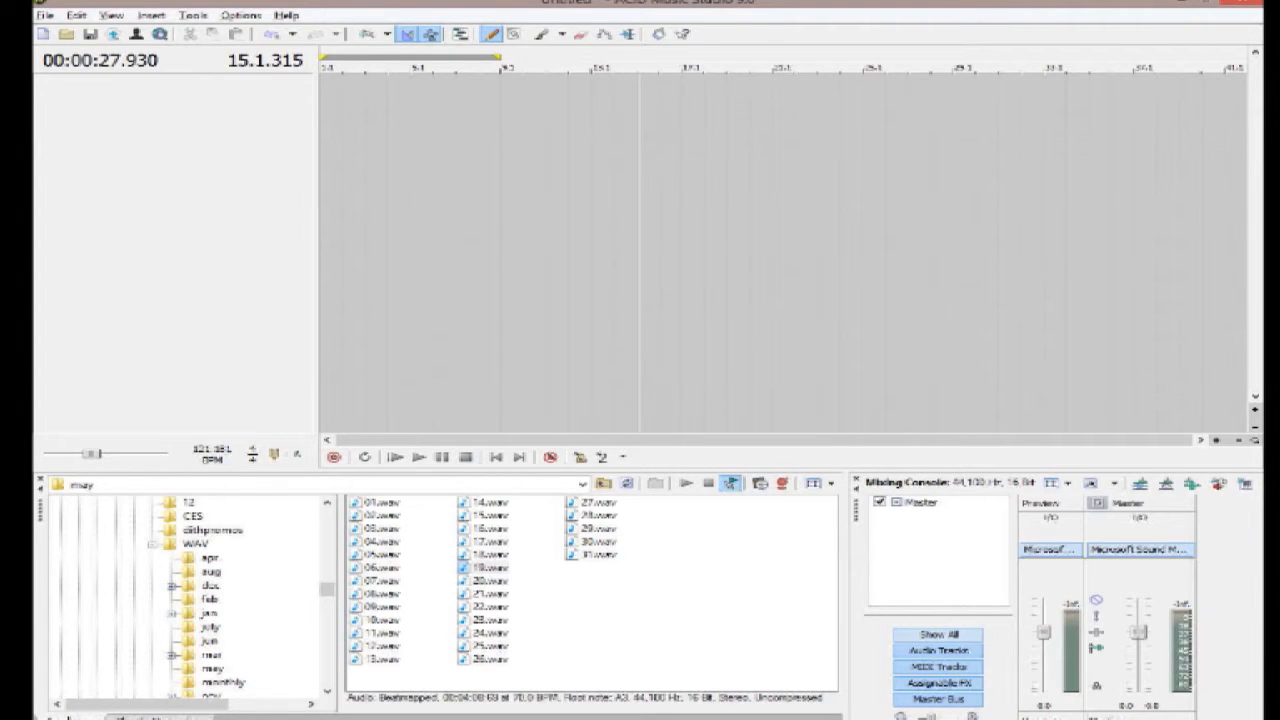
- Examine the available soft synths and audio FX plug-in folders, and return the playback cursor to the project start
click(157, 718)
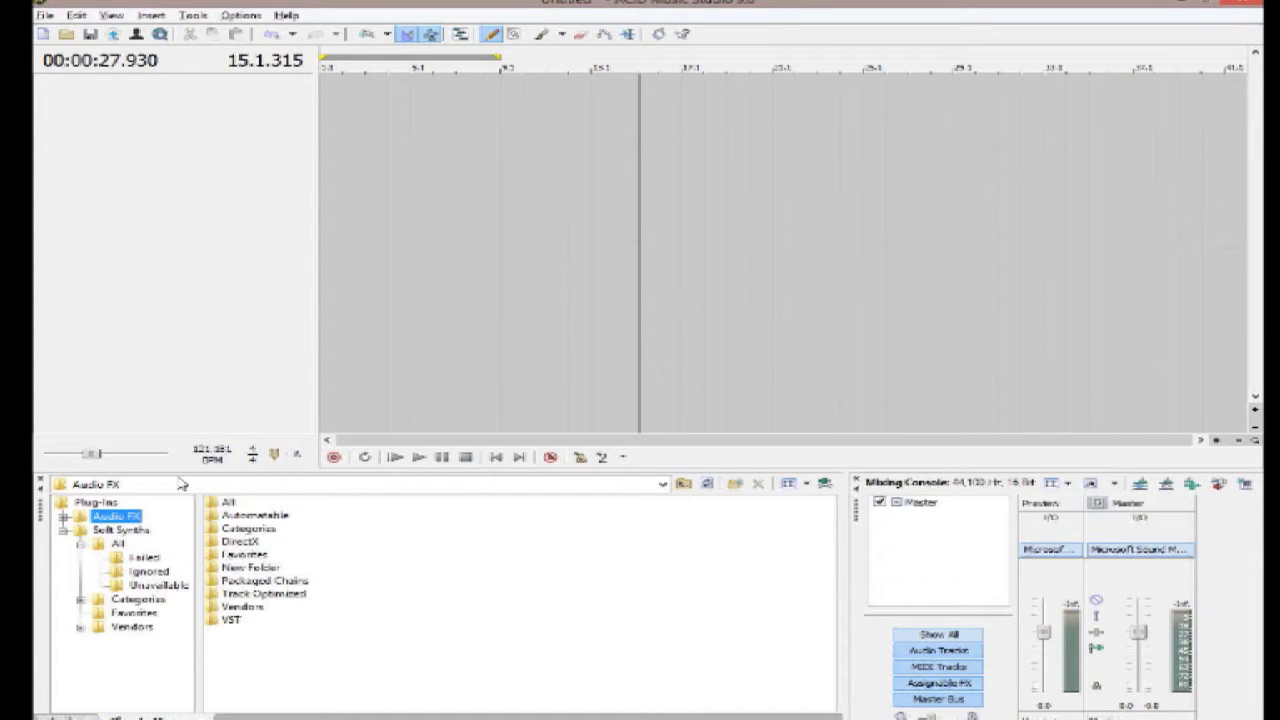
click(114, 545)
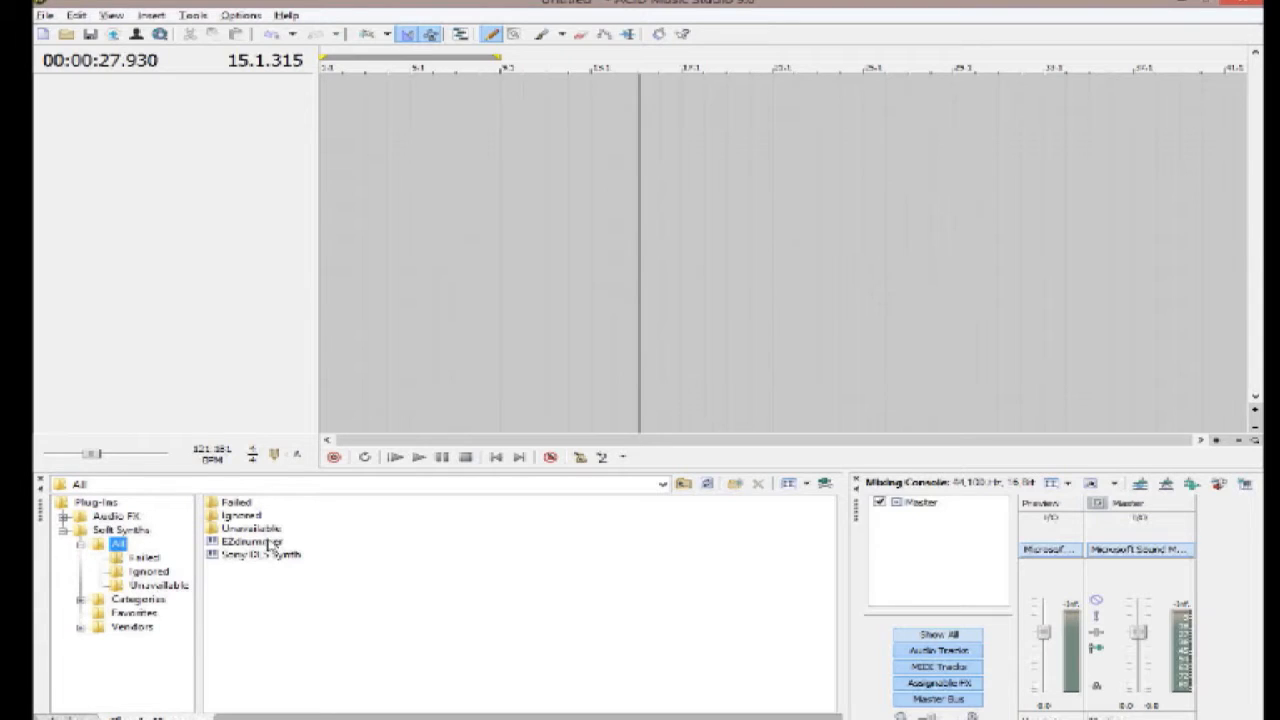
click(268, 546)
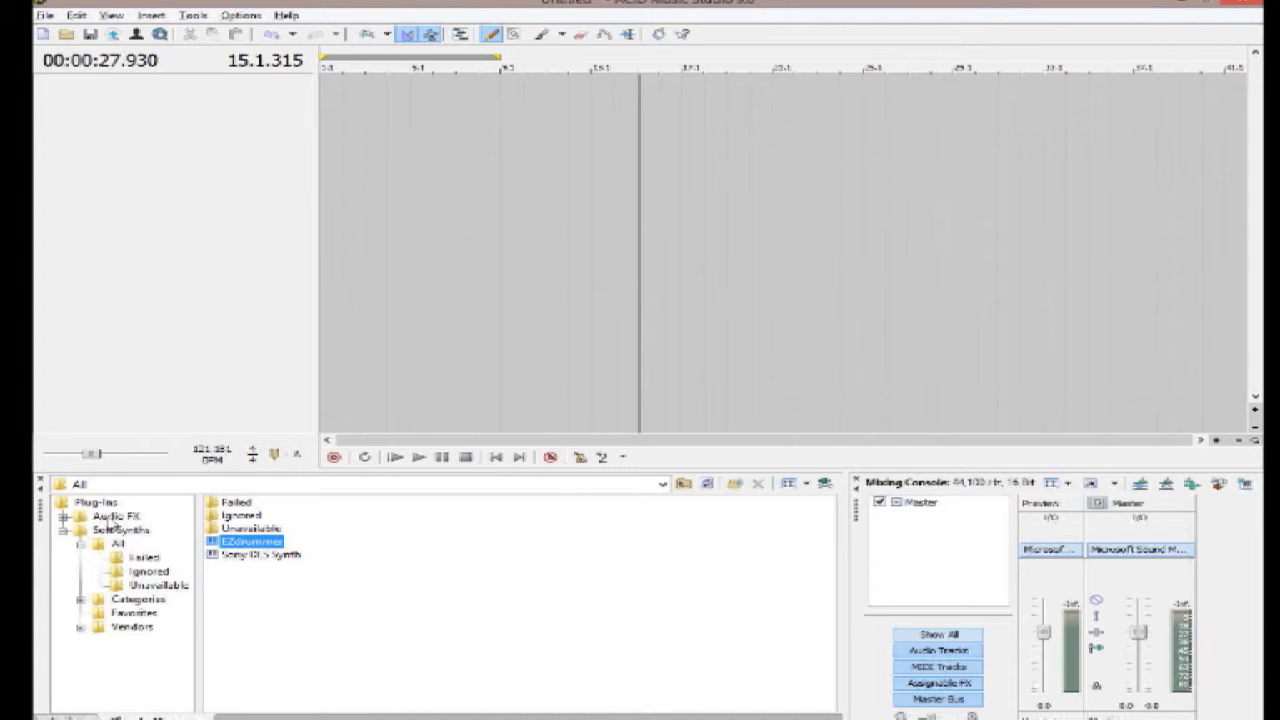
click(113, 516)
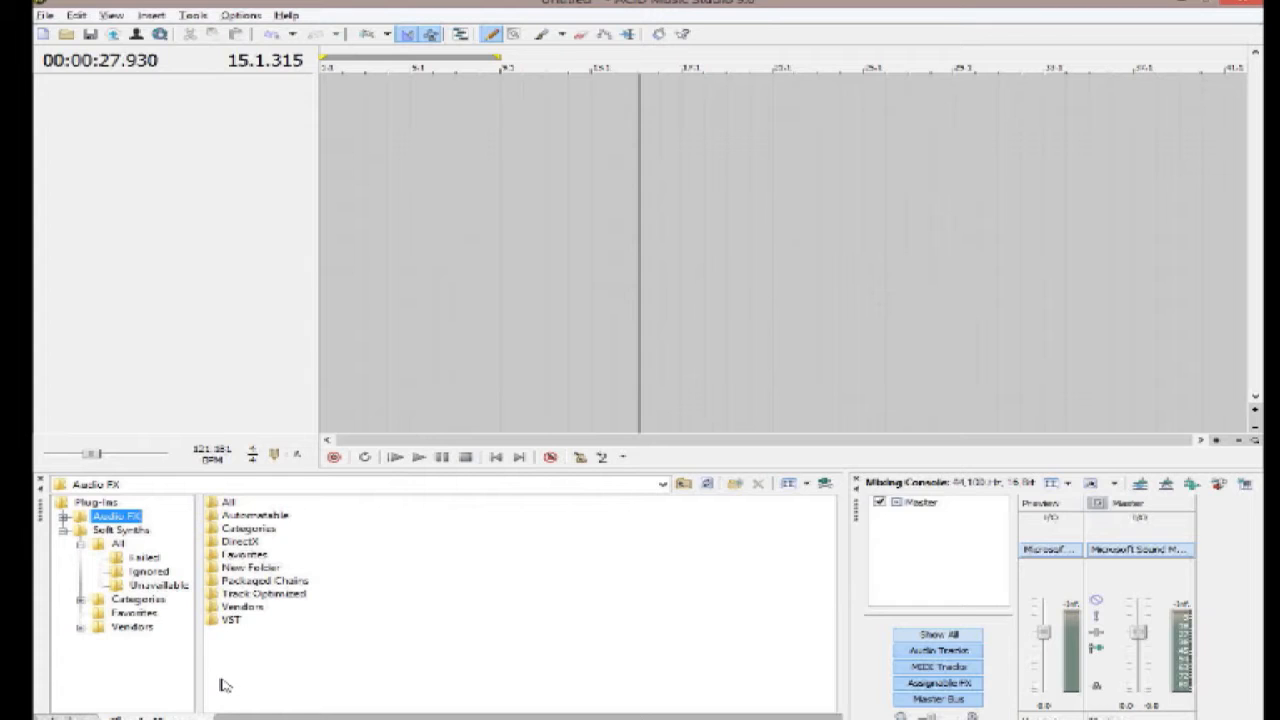
click(495, 457)
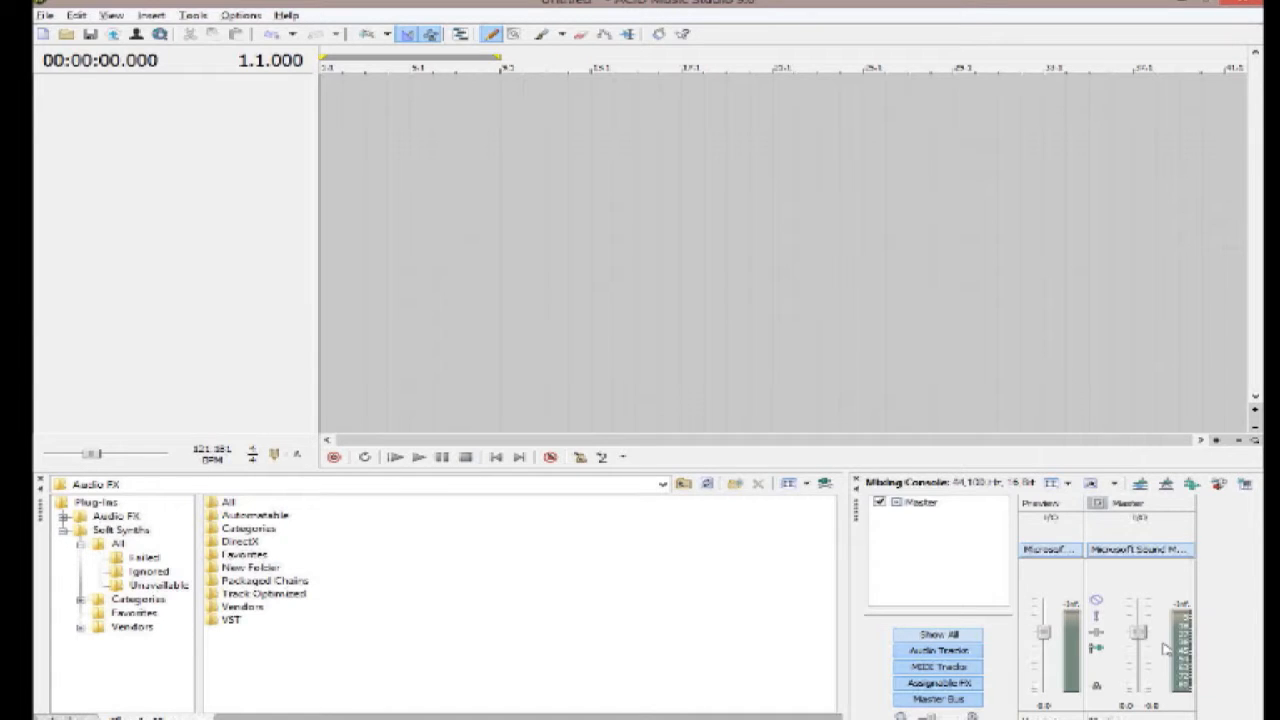
- Hide the master bus in the Mixing Console and show it again
click(952, 653)
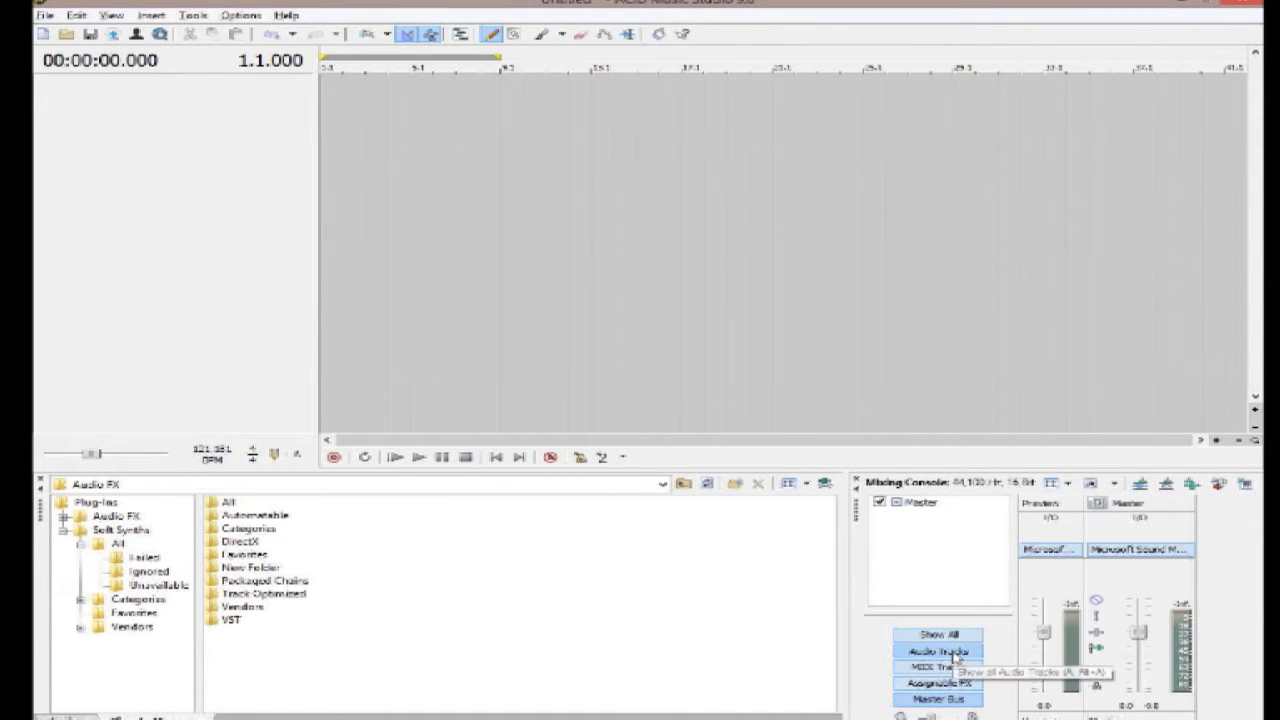
click(955, 699)
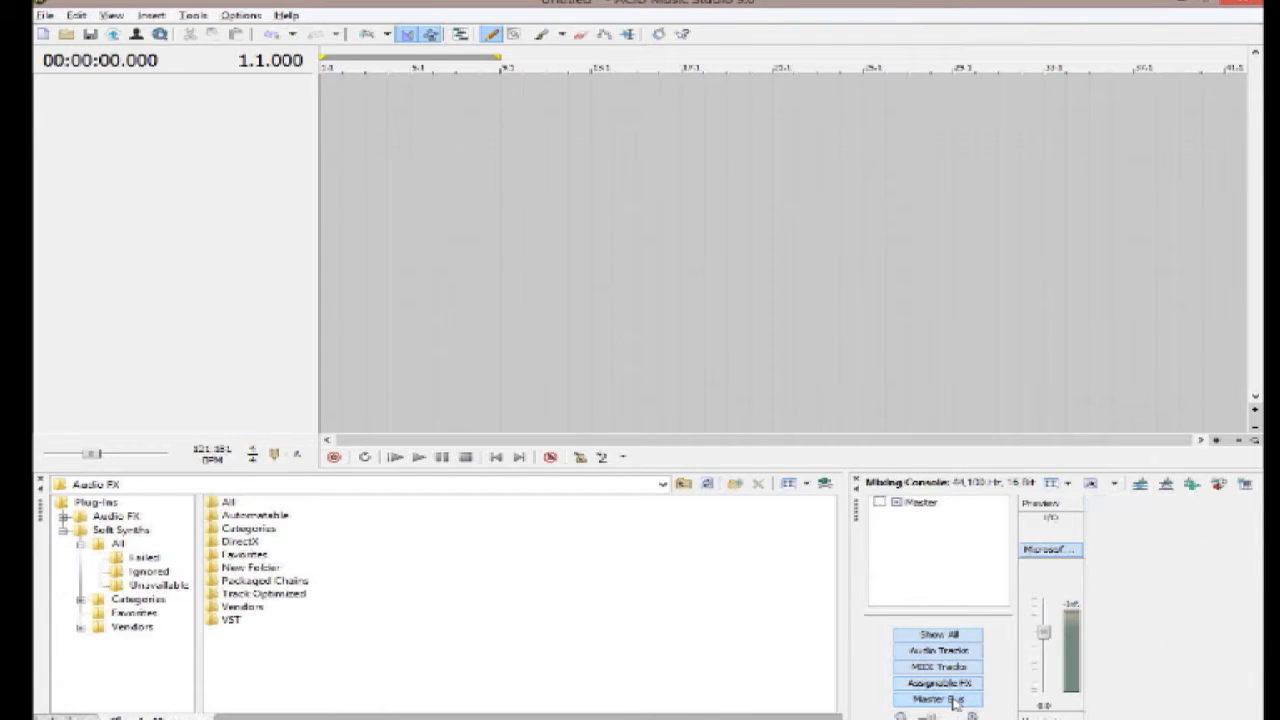
click(955, 700)
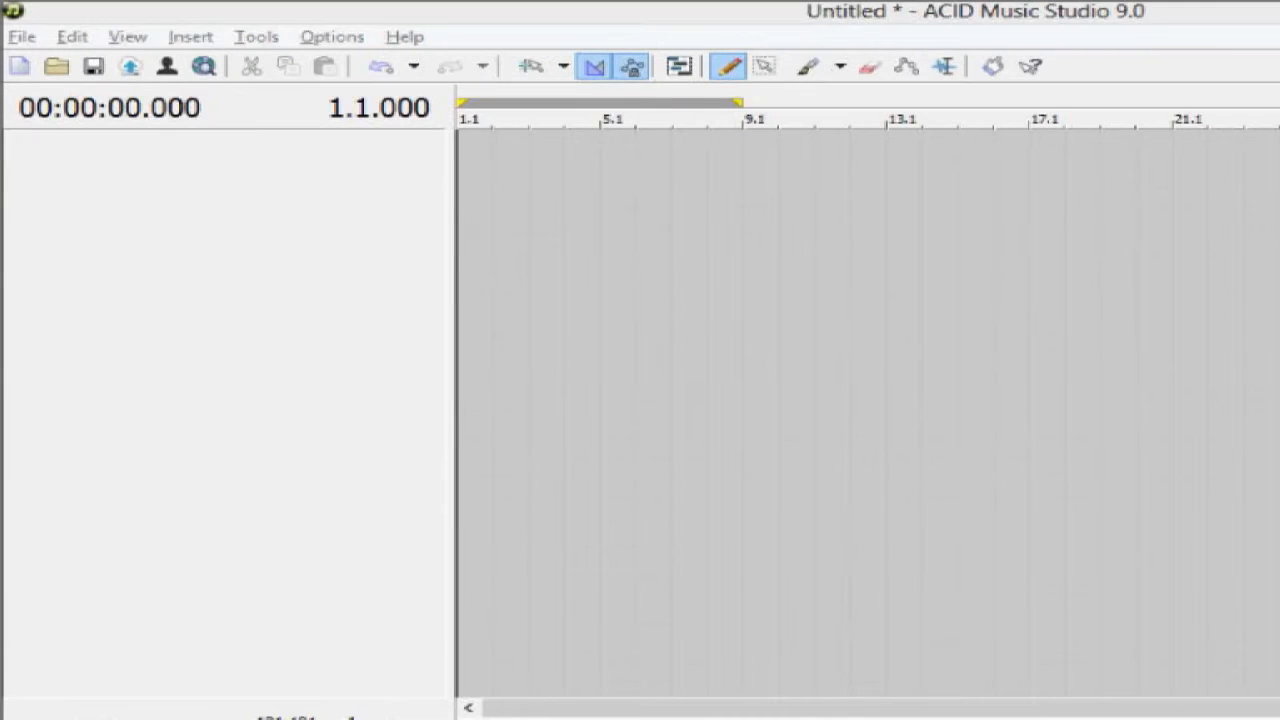
- Open the program preferences and review the general options, switching the startup splash screen off and back on
click(256, 37)
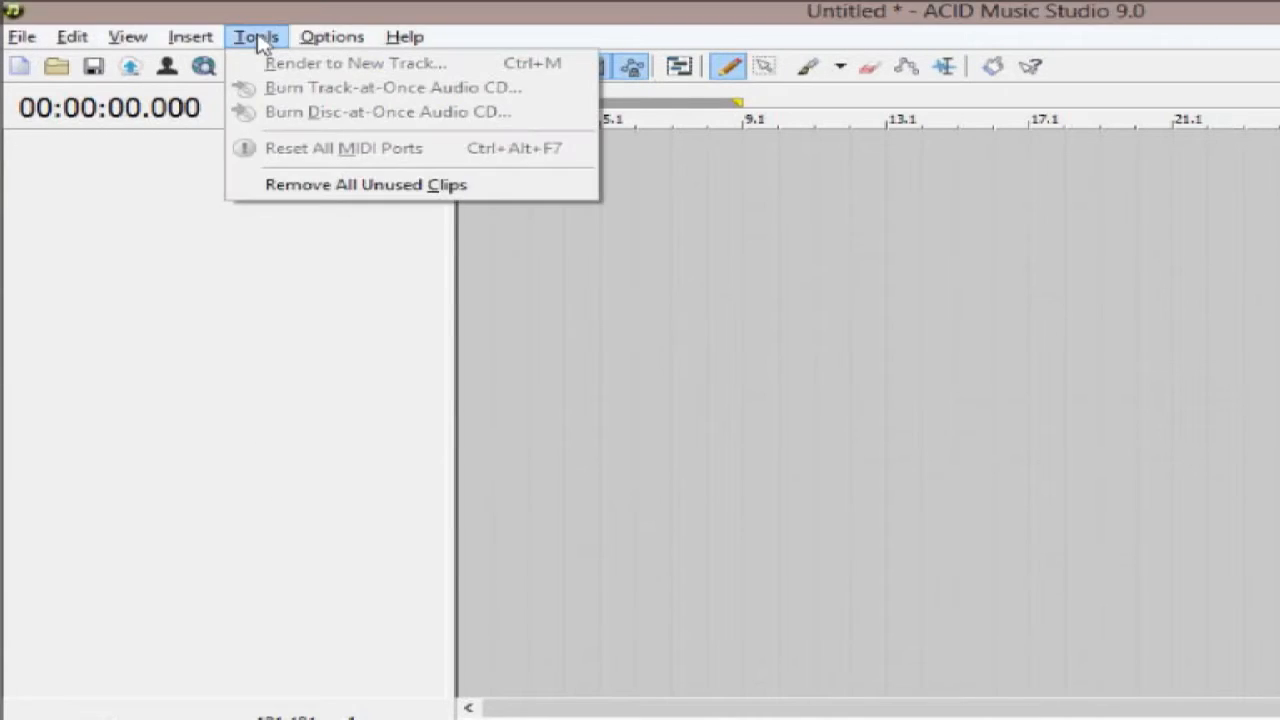
mouse_move(320, 38)
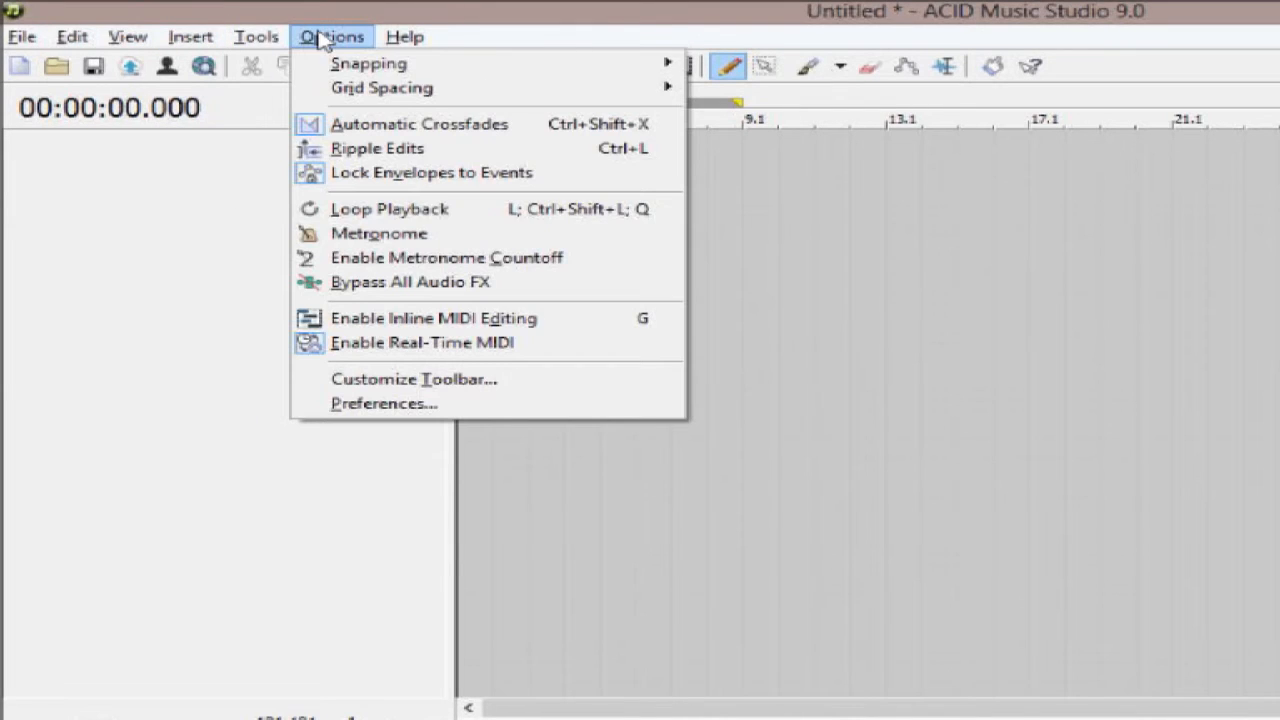
click(384, 408)
click(708, 206)
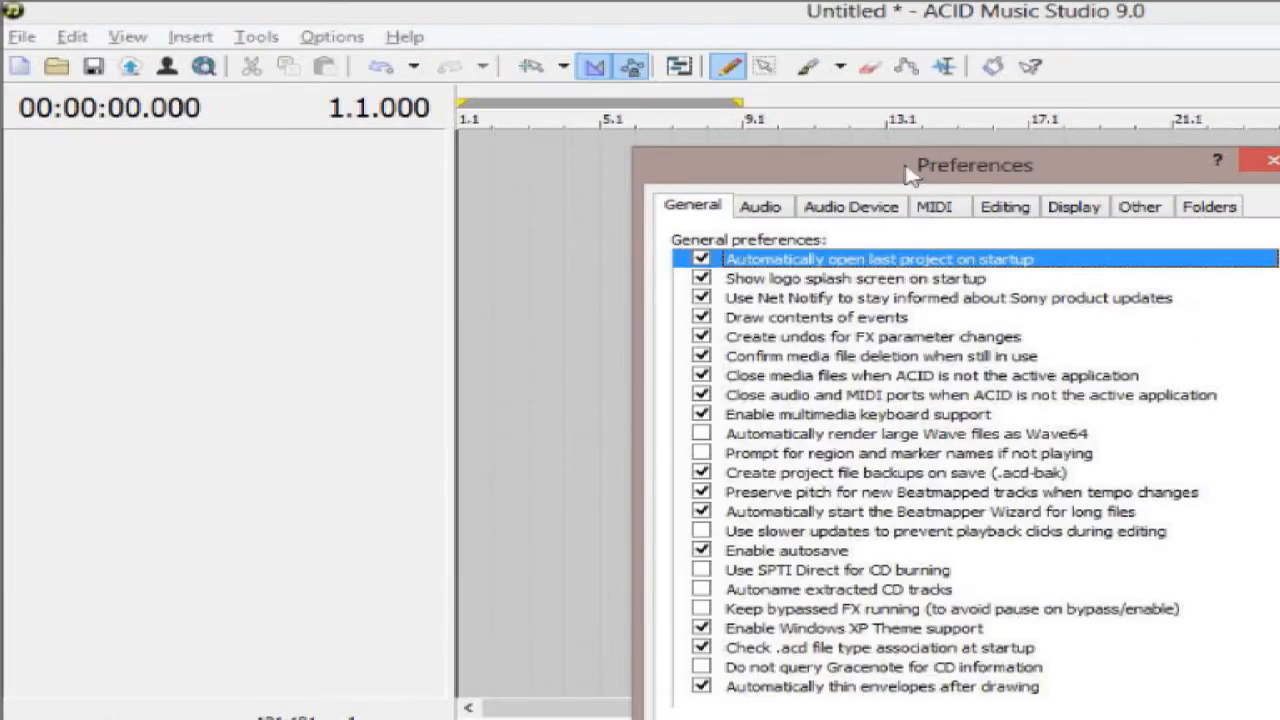
drag(940, 172, 354, 41)
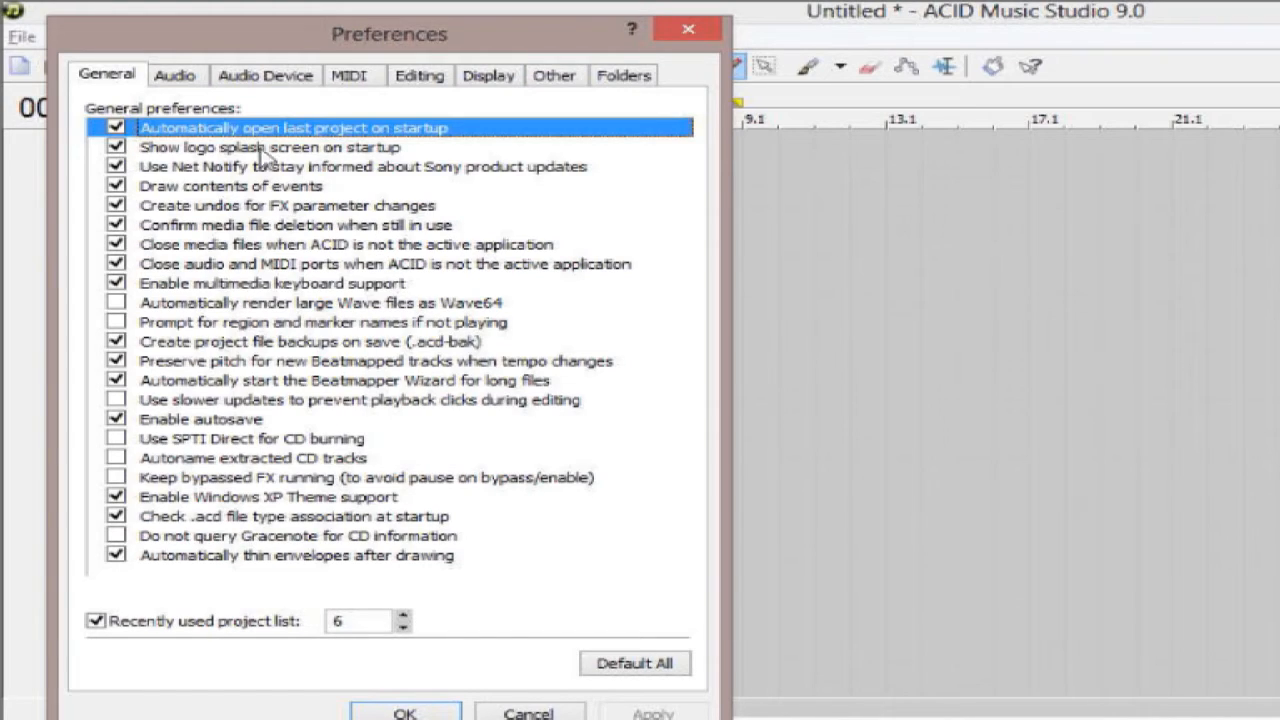
click(116, 148)
click(116, 148)
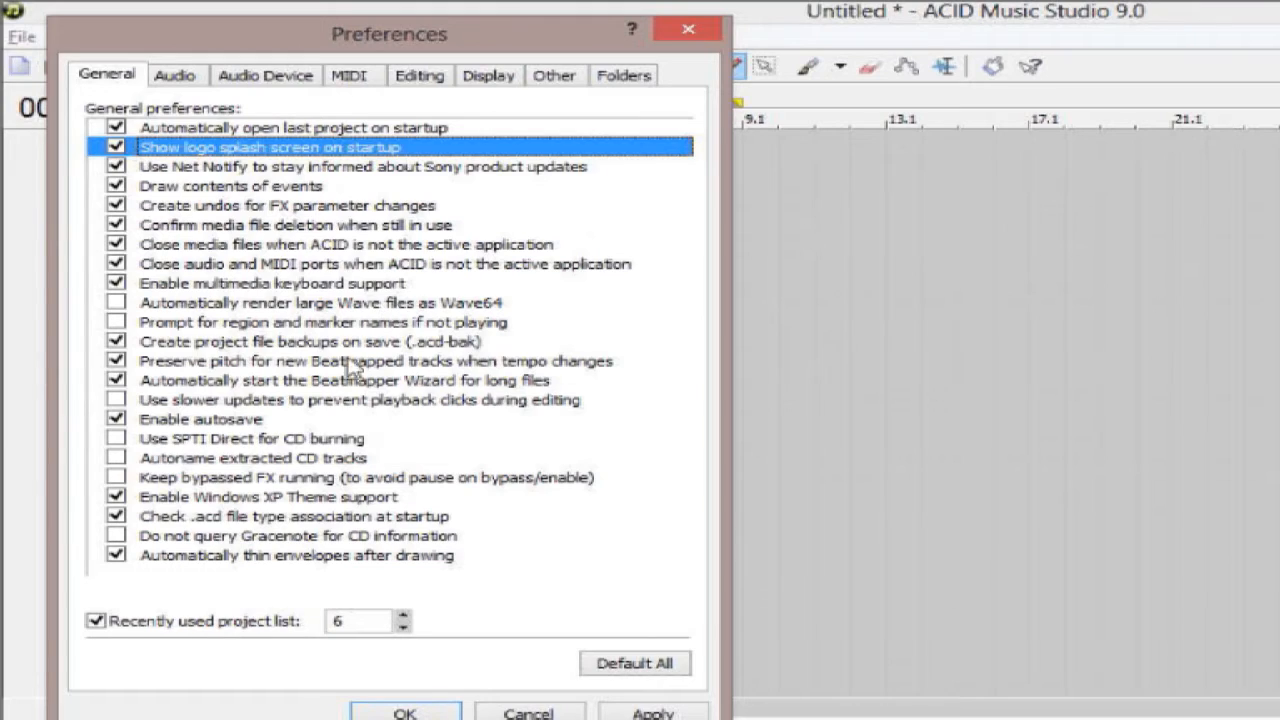
- Set the ACID type for recorded audio to One-Shot in the audio preferences
click(176, 78)
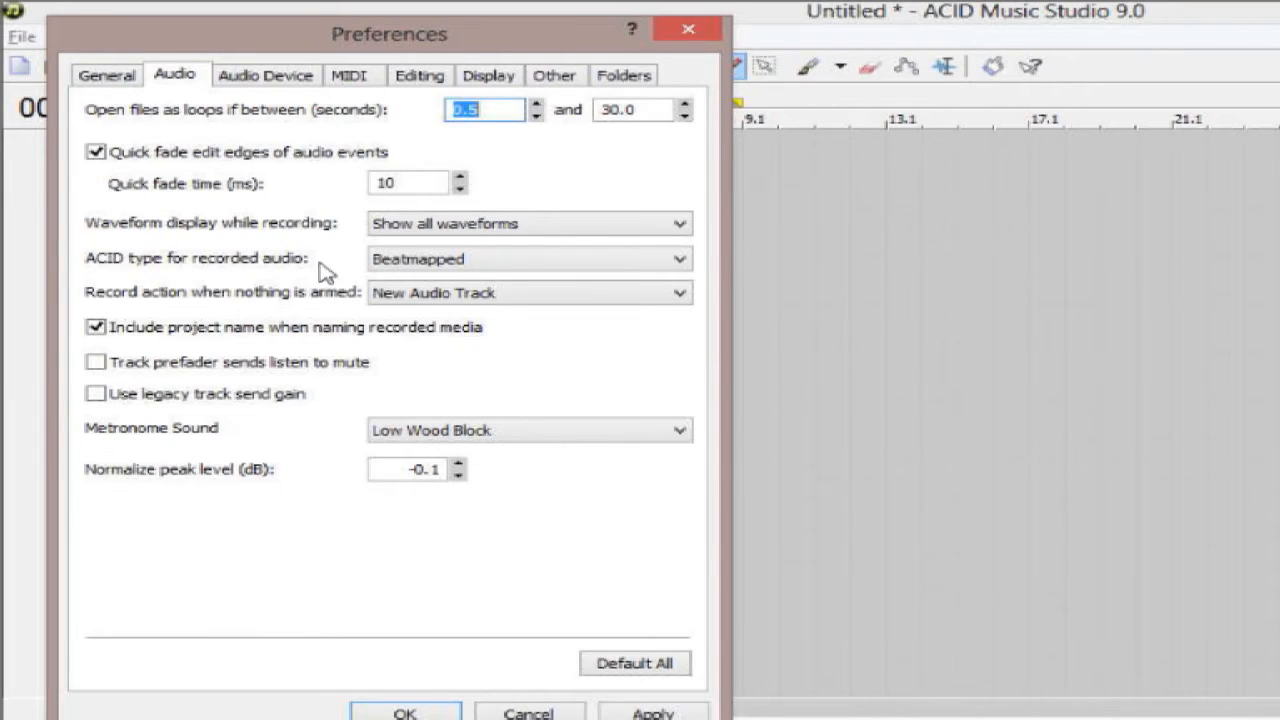
click(680, 260)
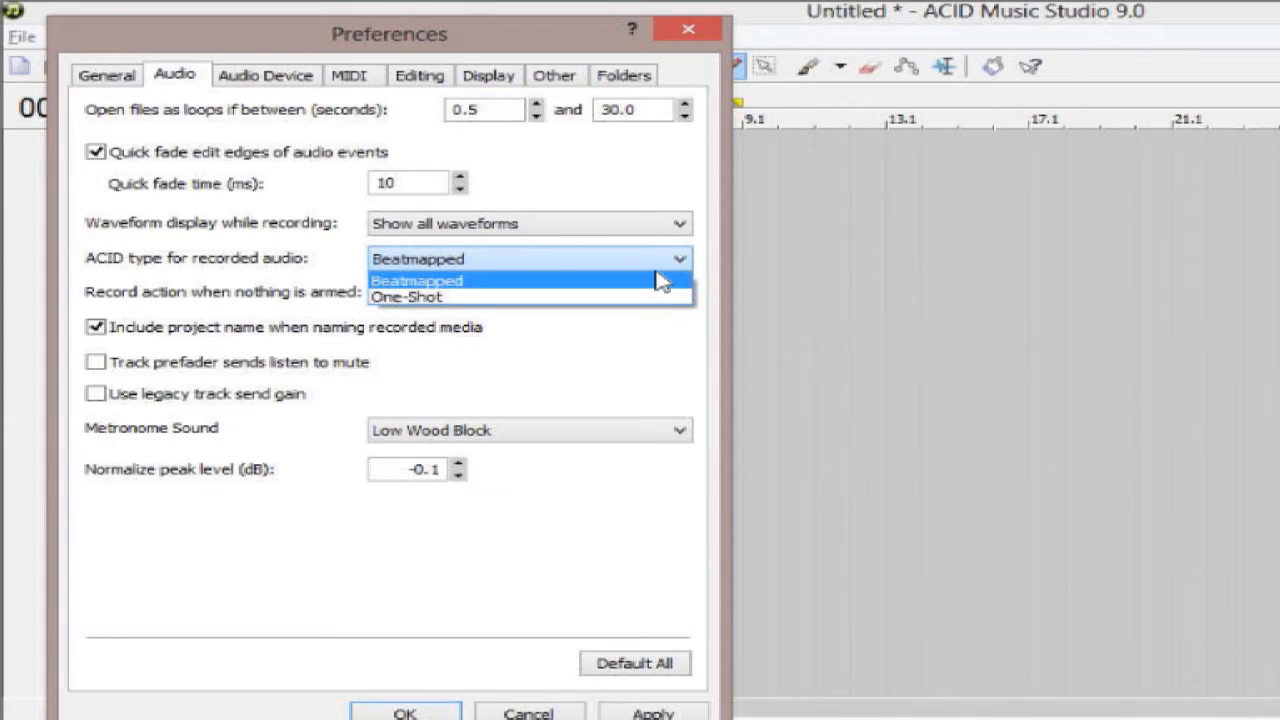
click(660, 296)
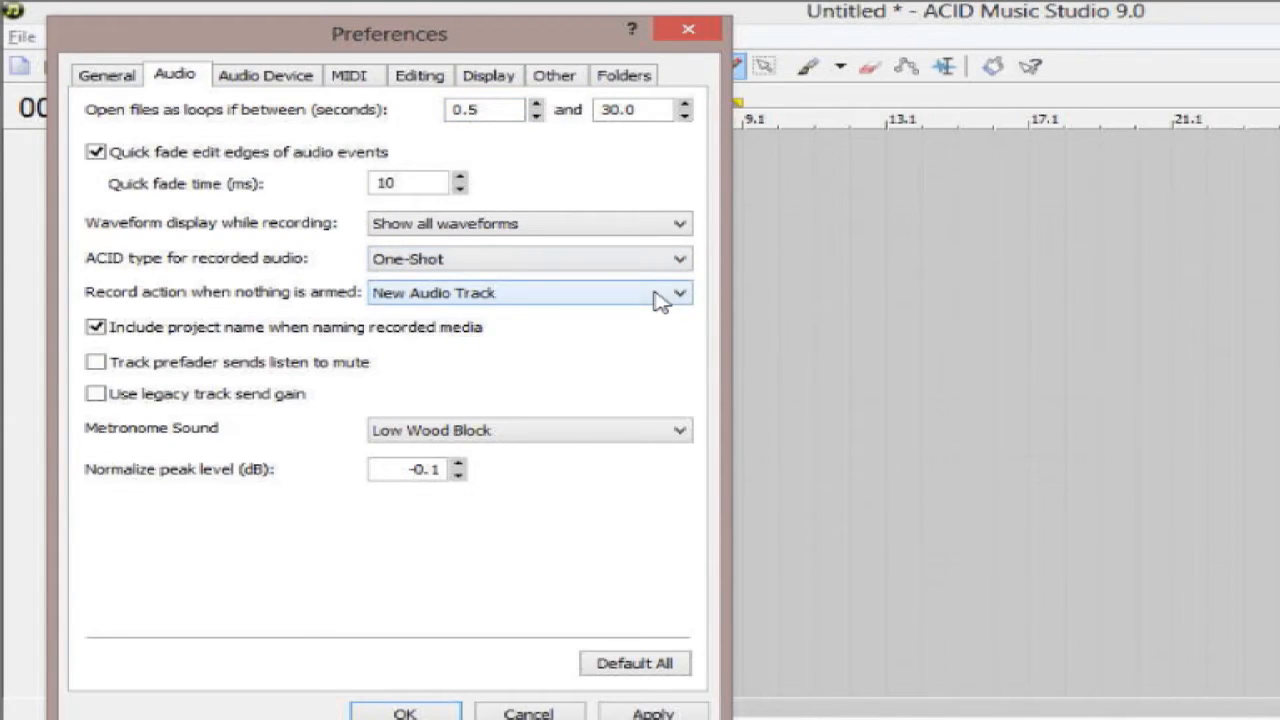
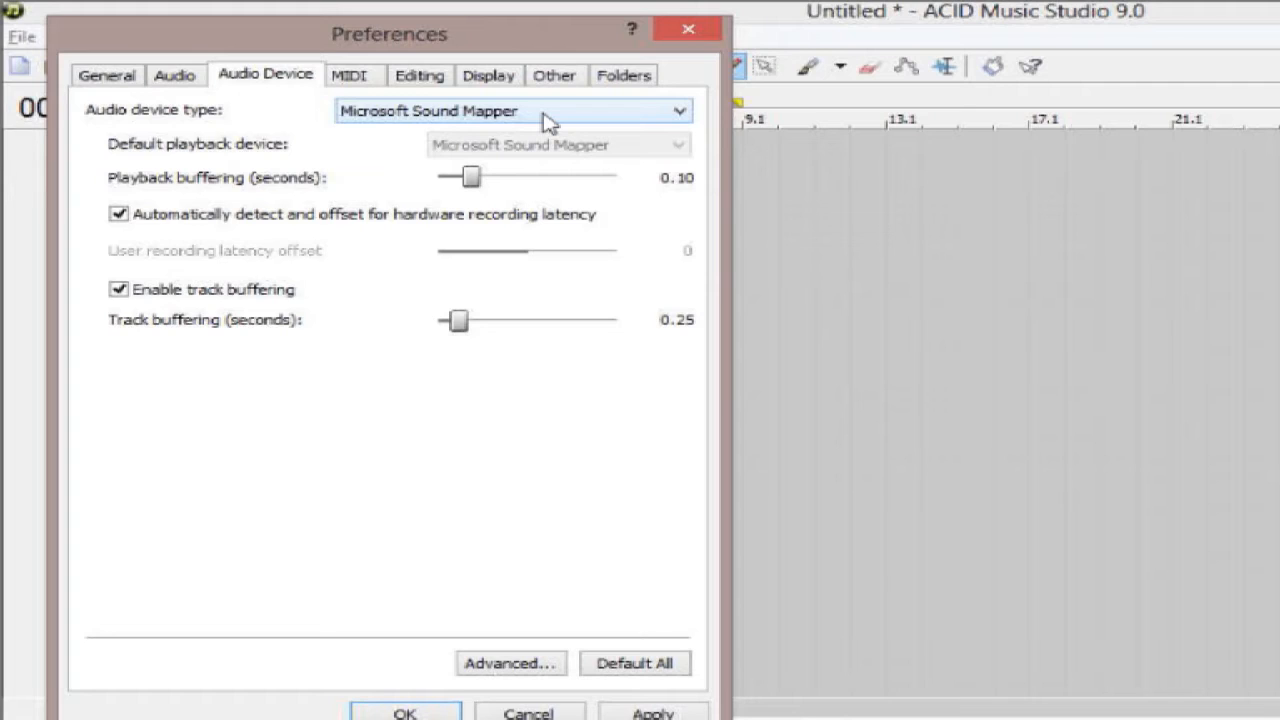
- Examine the MIDI device, editing application and display color preferences
click(352, 78)
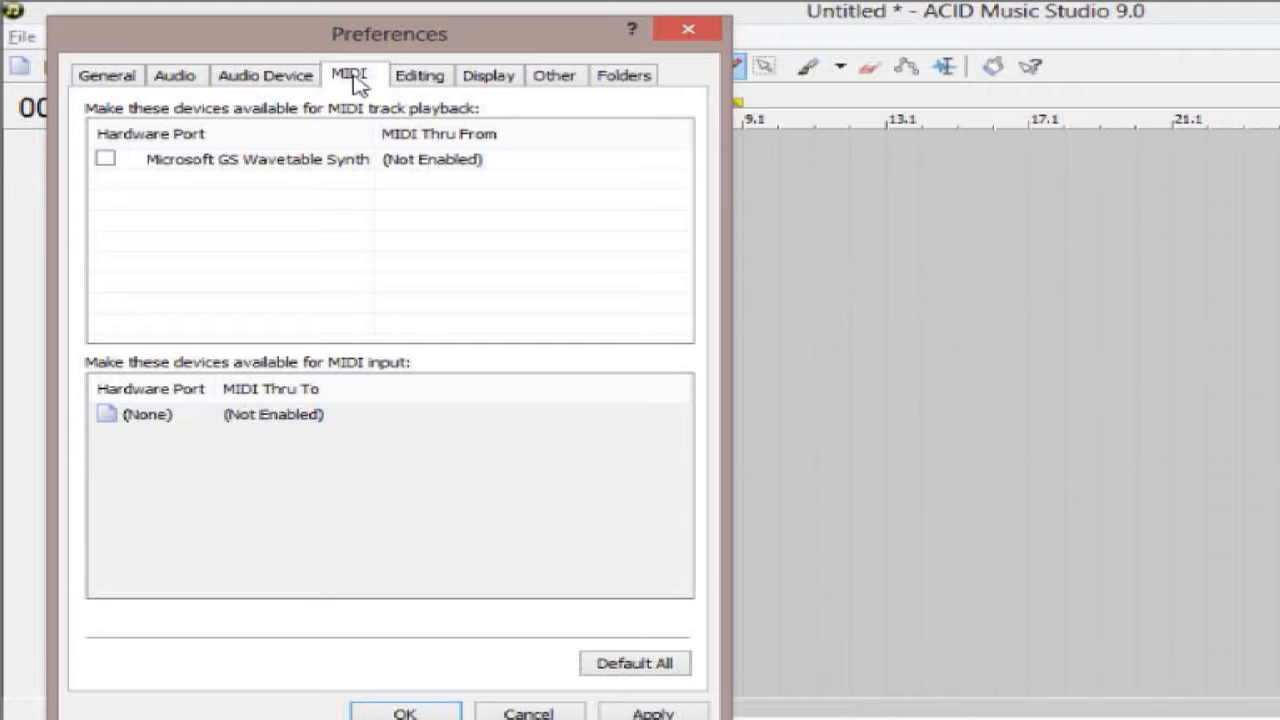
click(430, 78)
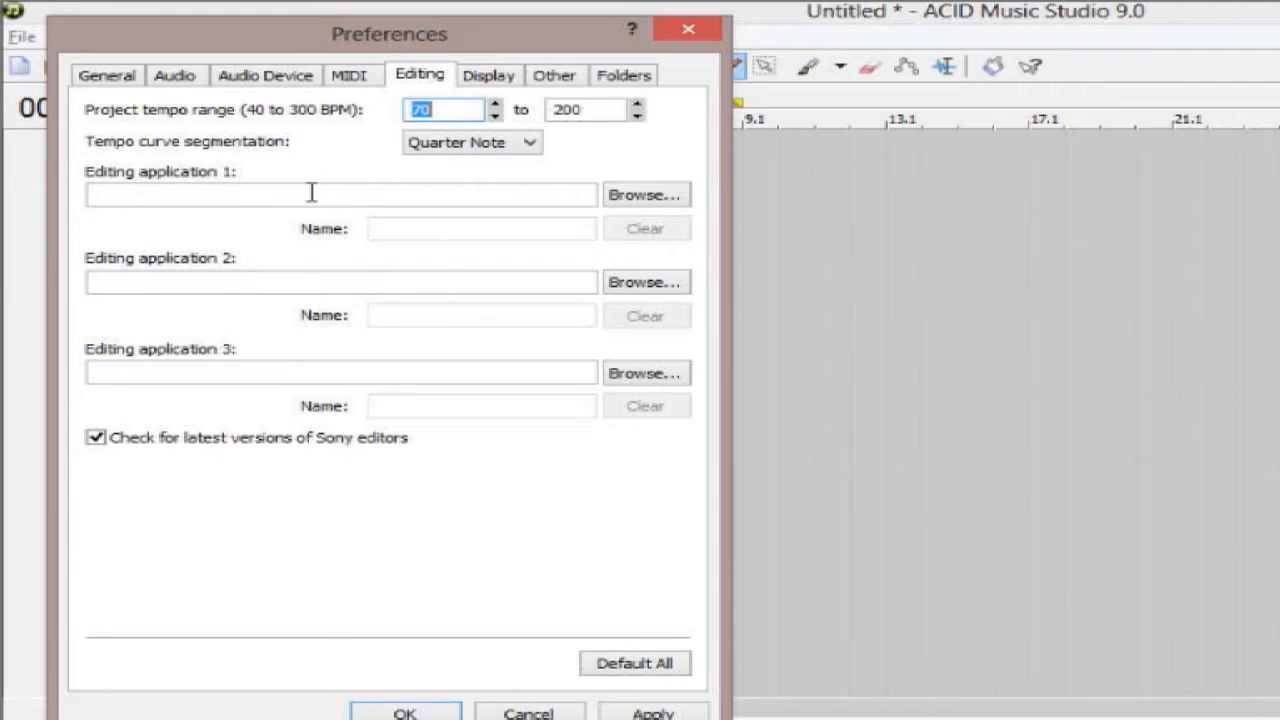
click(490, 88)
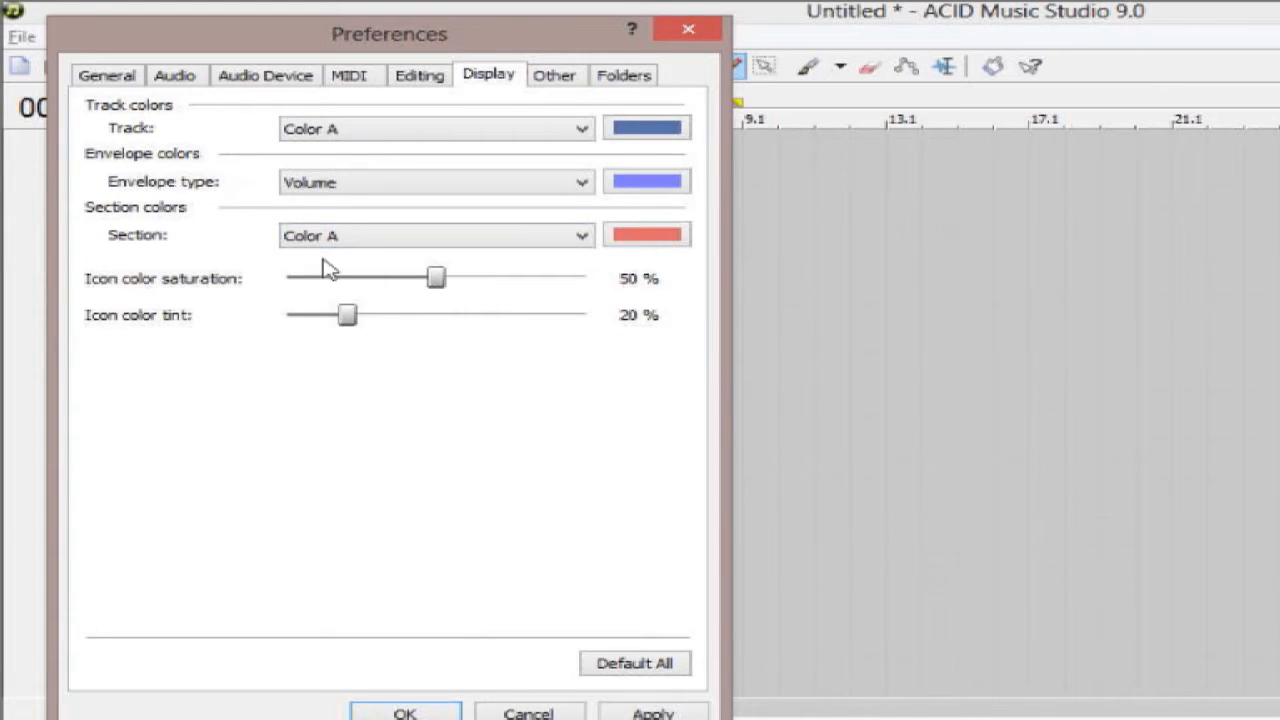
- Review the multiple-selection preview options and the folder settings in the preferences
click(563, 73)
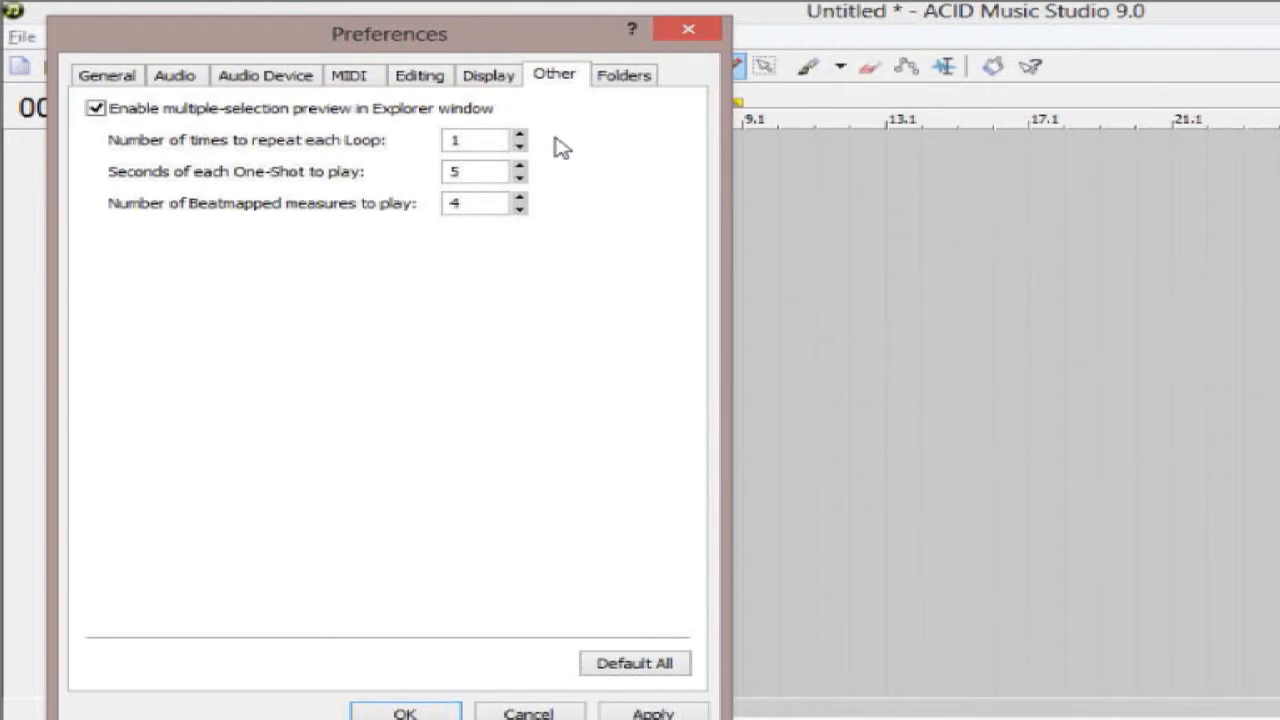
click(626, 78)
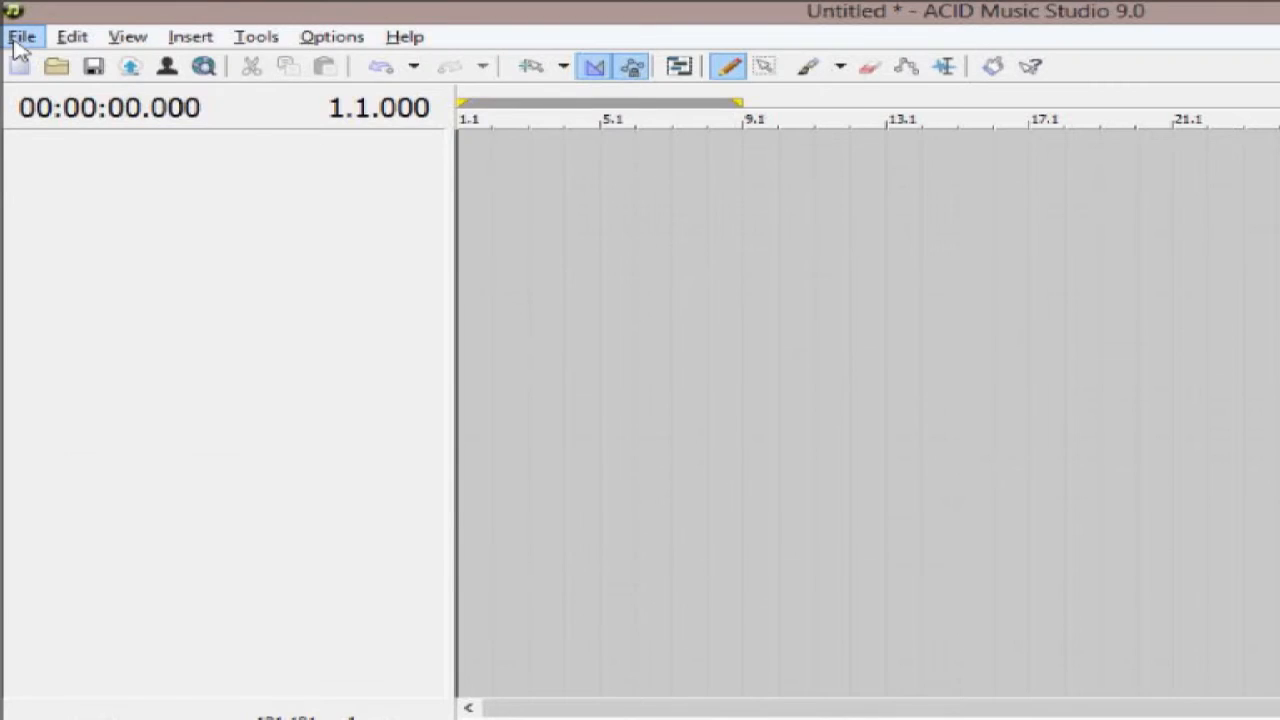
- Insert an empty audio track into the project
click(21, 37)
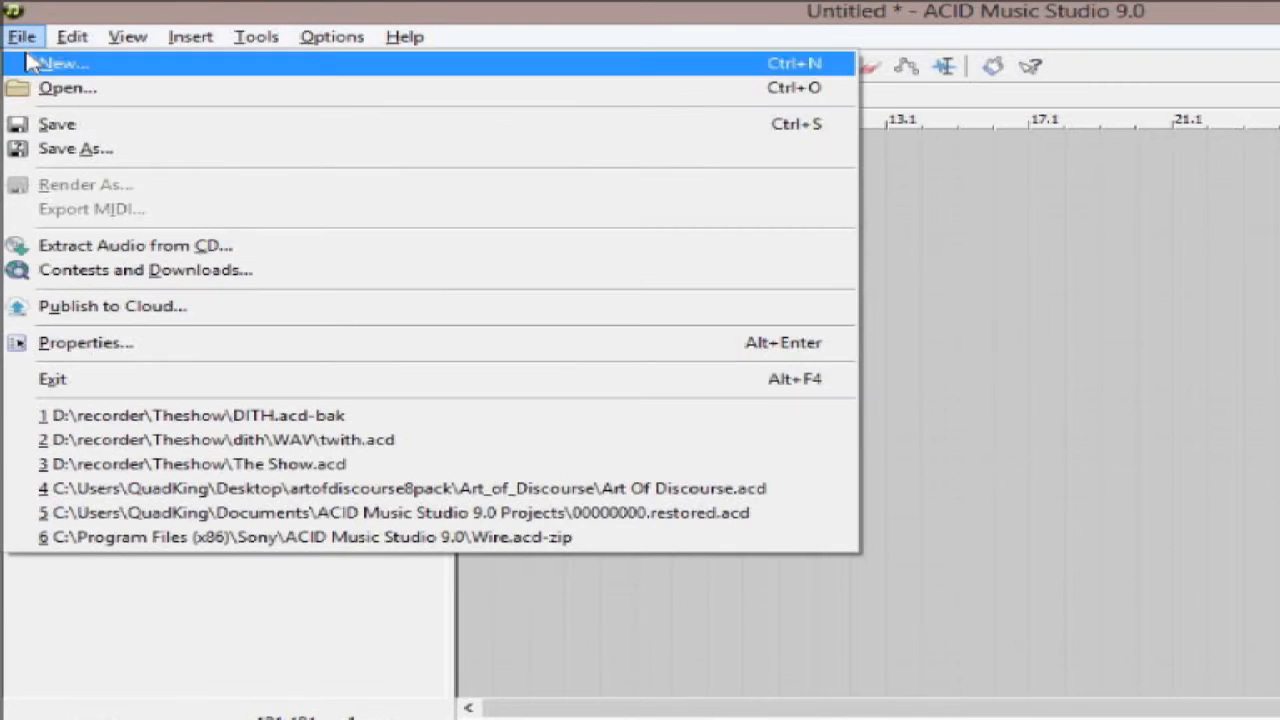
click(166, 611)
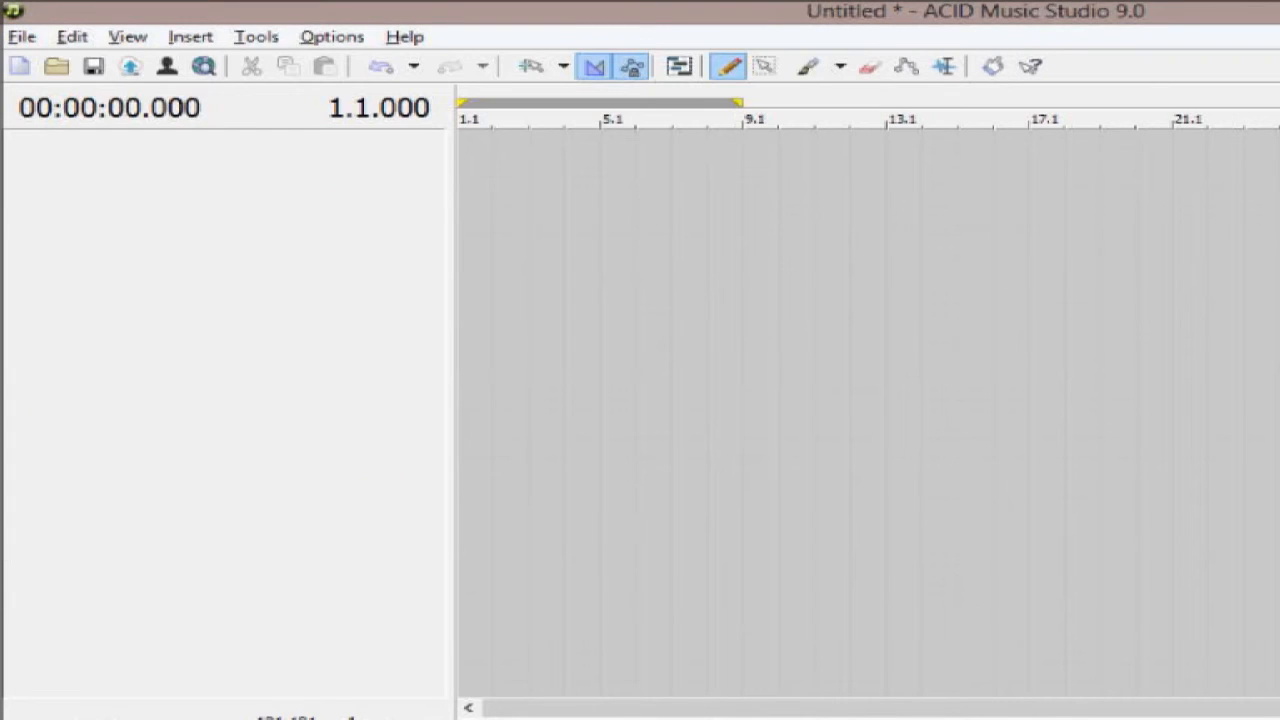
key(ctrl+q)
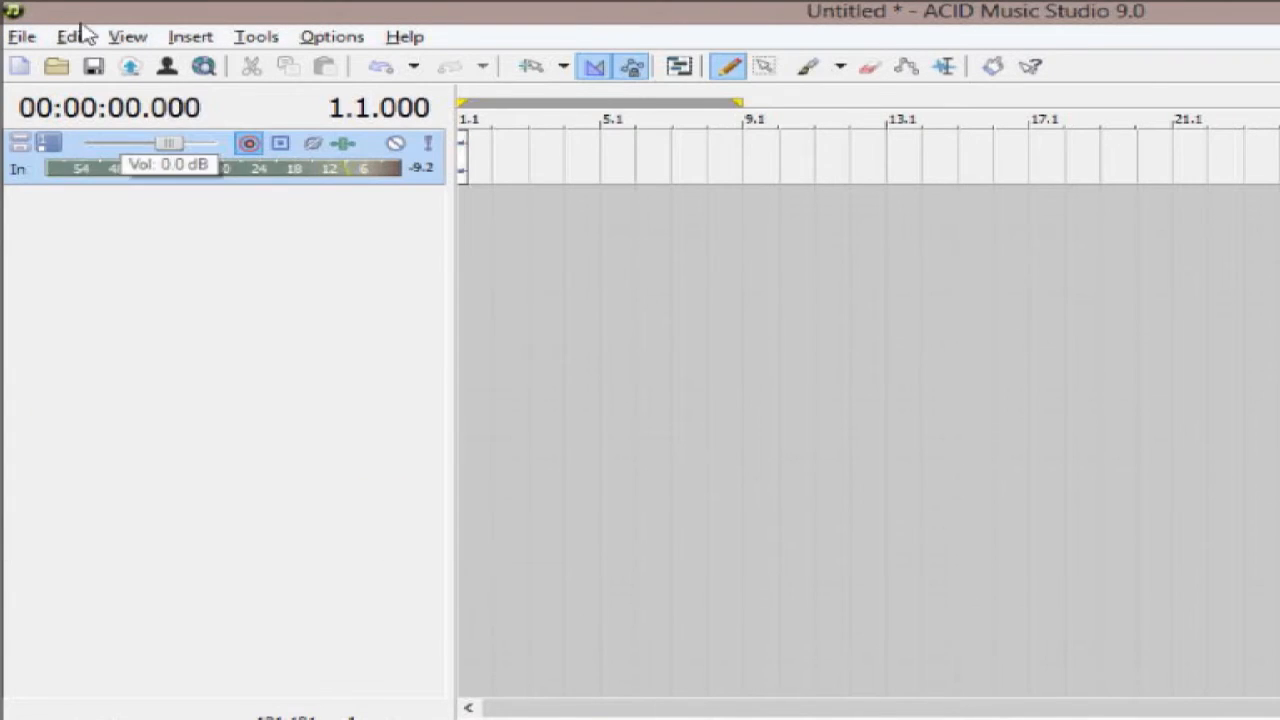
- Browse up to the Theshow folder in Render As, cancel rendering, and delete the empty audio track
click(22, 38)
click(60, 181)
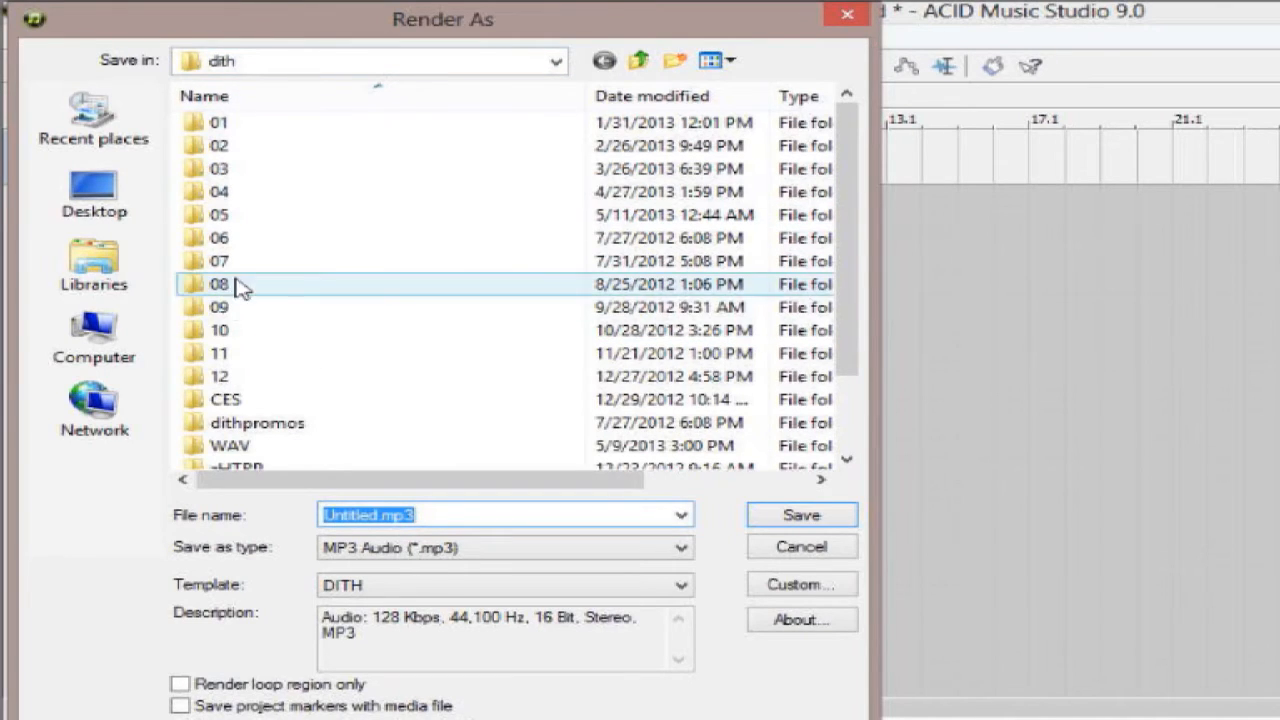
click(638, 62)
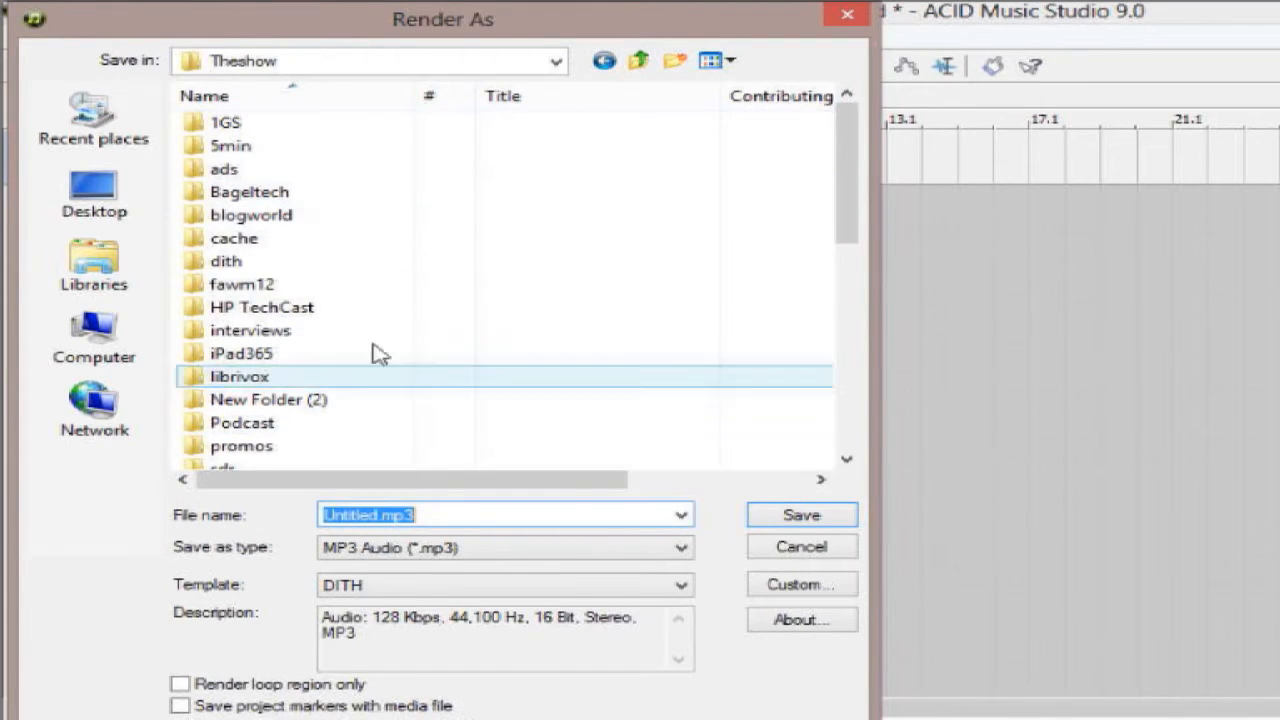
click(775, 550)
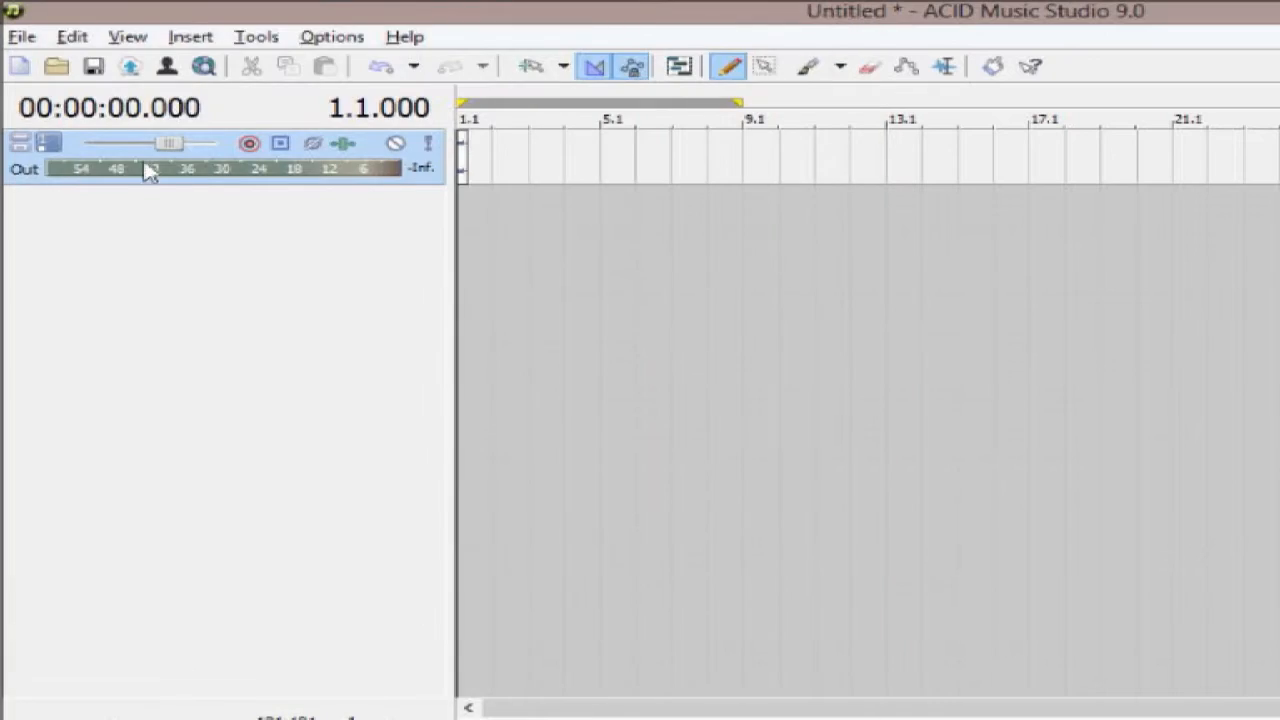
click(47, 140)
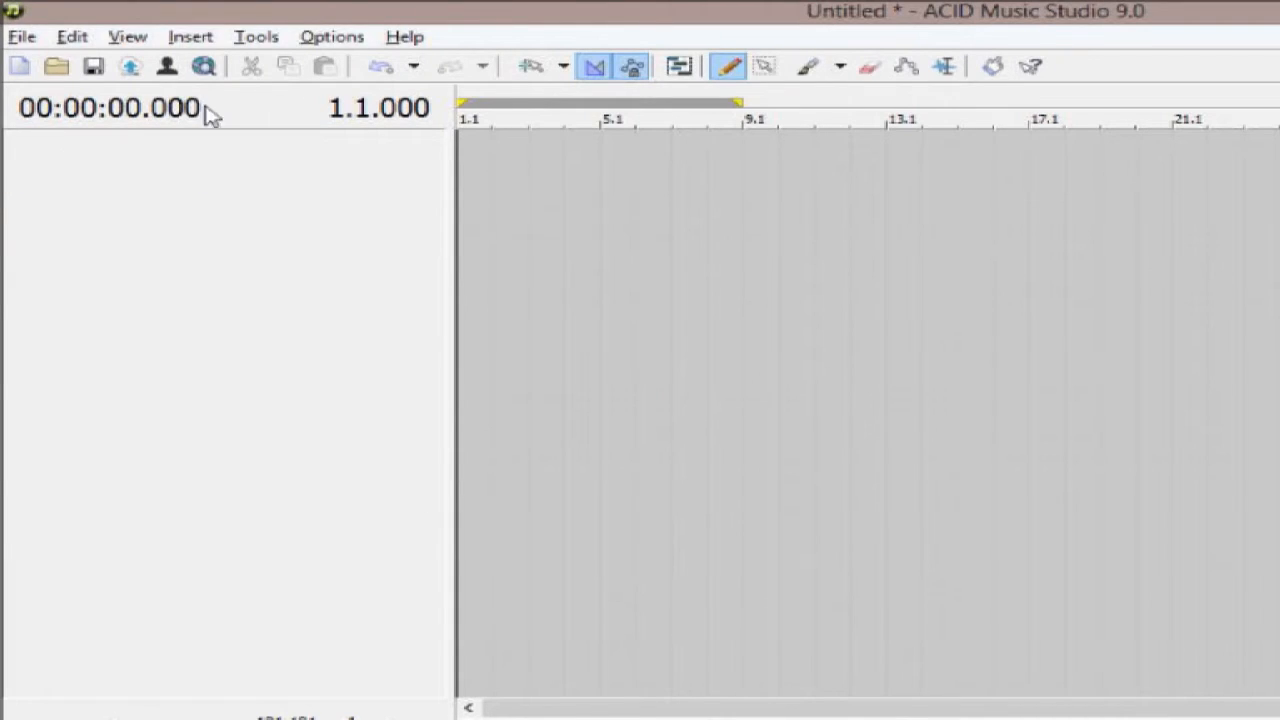
- Open the program preferences once more and leave them
click(272, 38)
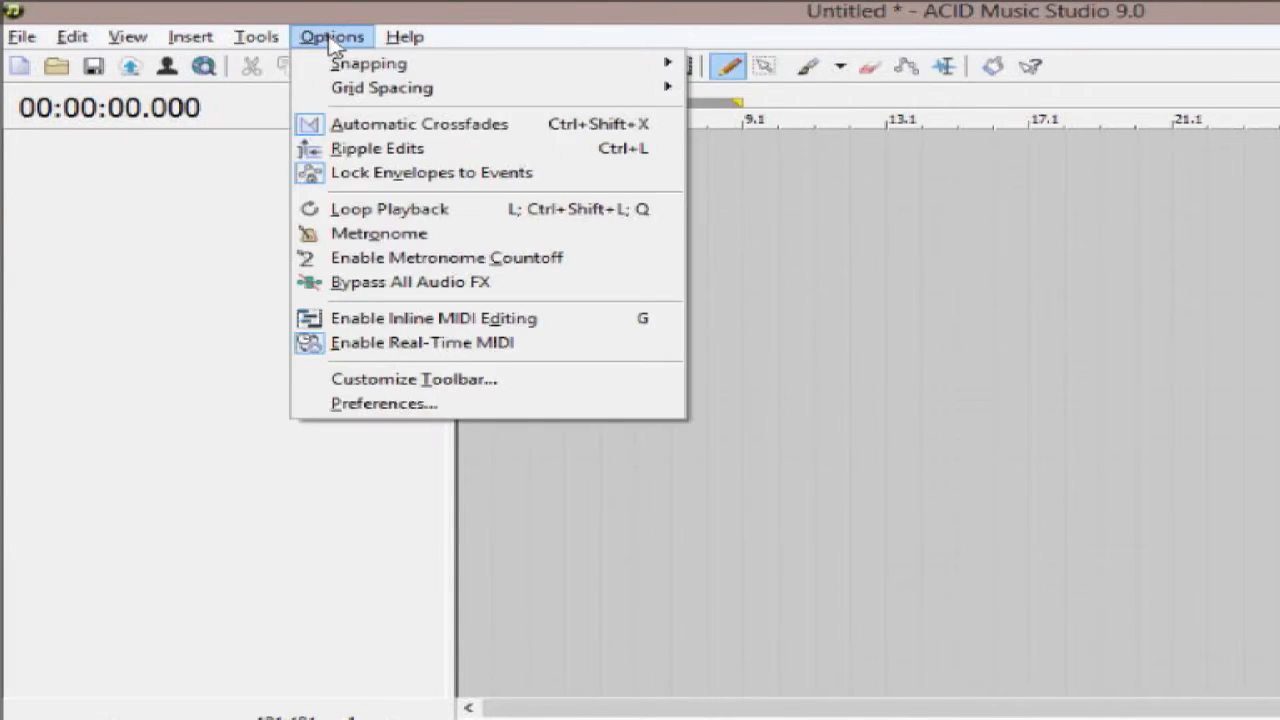
click(398, 412)
drag(850, 170, 246, 36)
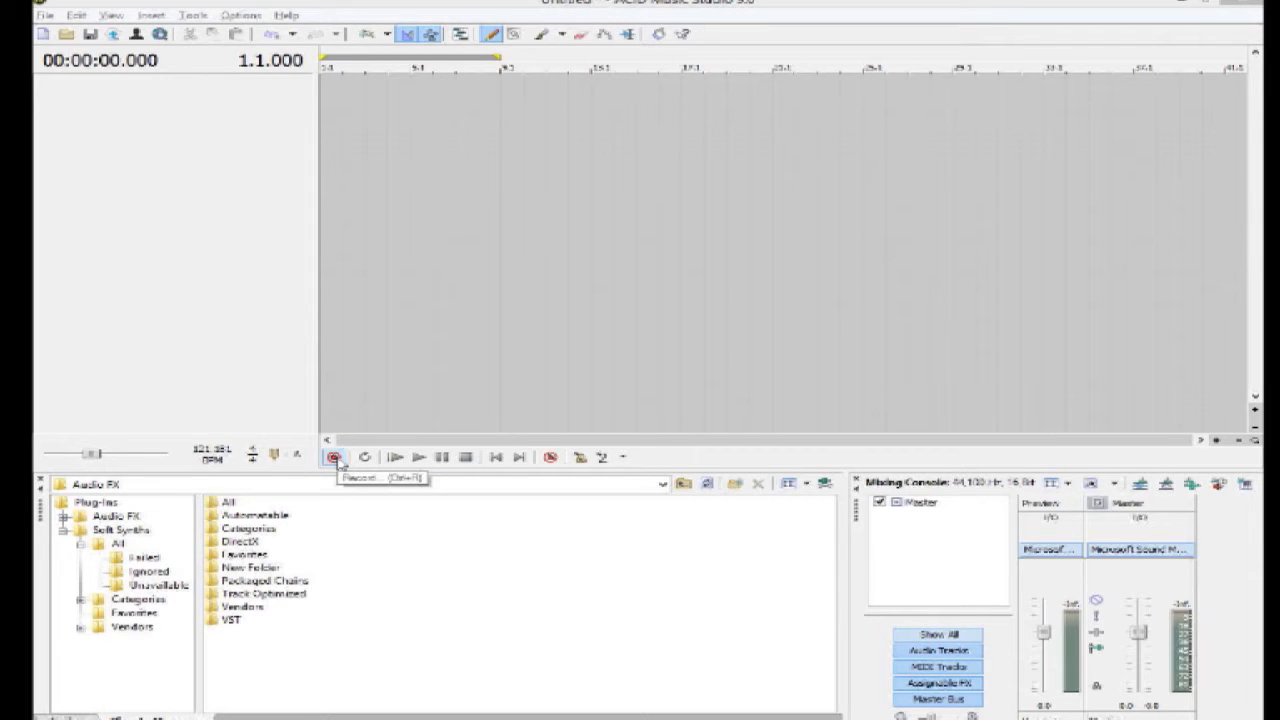
- Record a spoken audio clip of about 13 seconds on a new track, enlarging the track height while recording
click(334, 457)
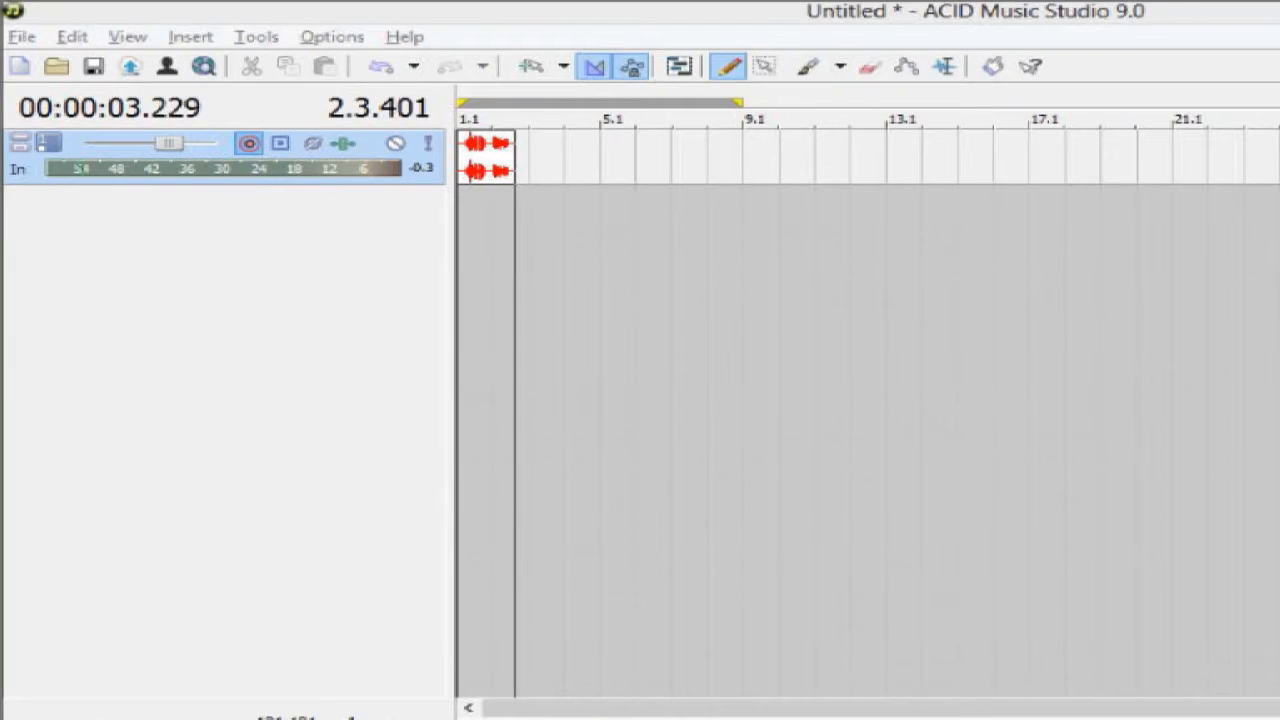
drag(289, 184, 289, 240)
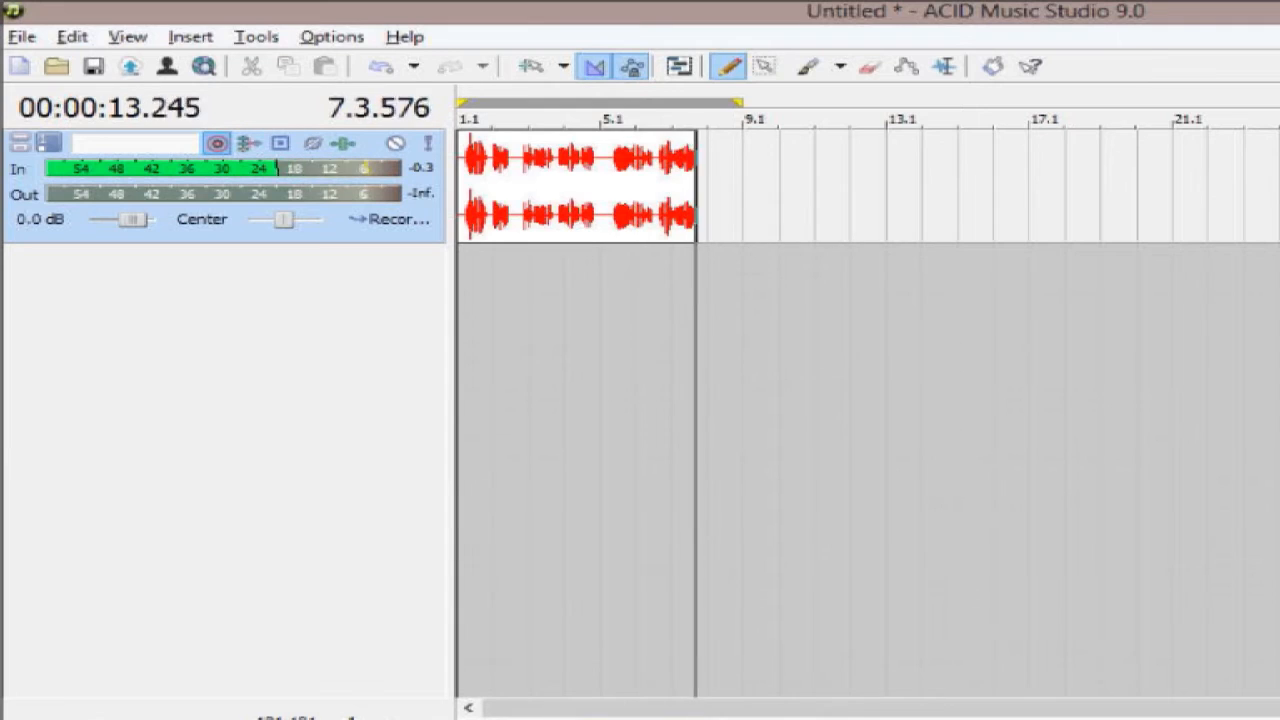
key(space)
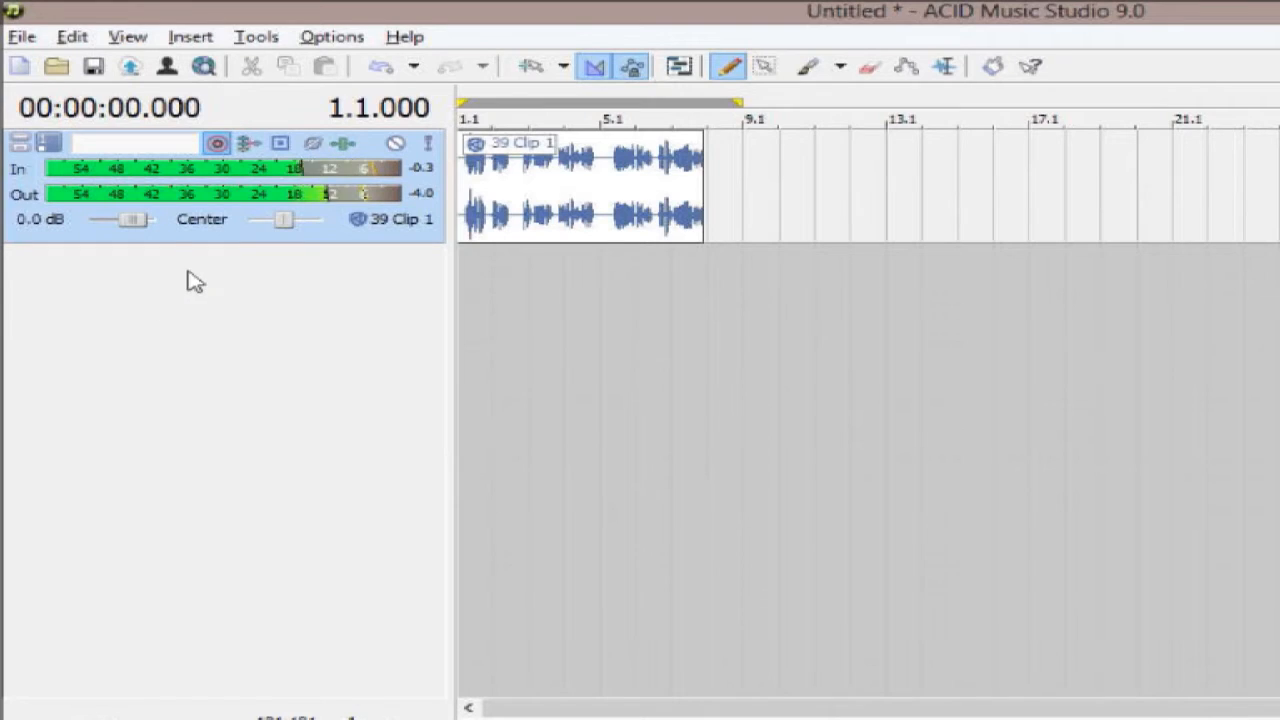
- Shrink the recorded track, enlarge it until its full volume and pan controls show, and minimize and restore its height
drag(206, 240, 207, 170)
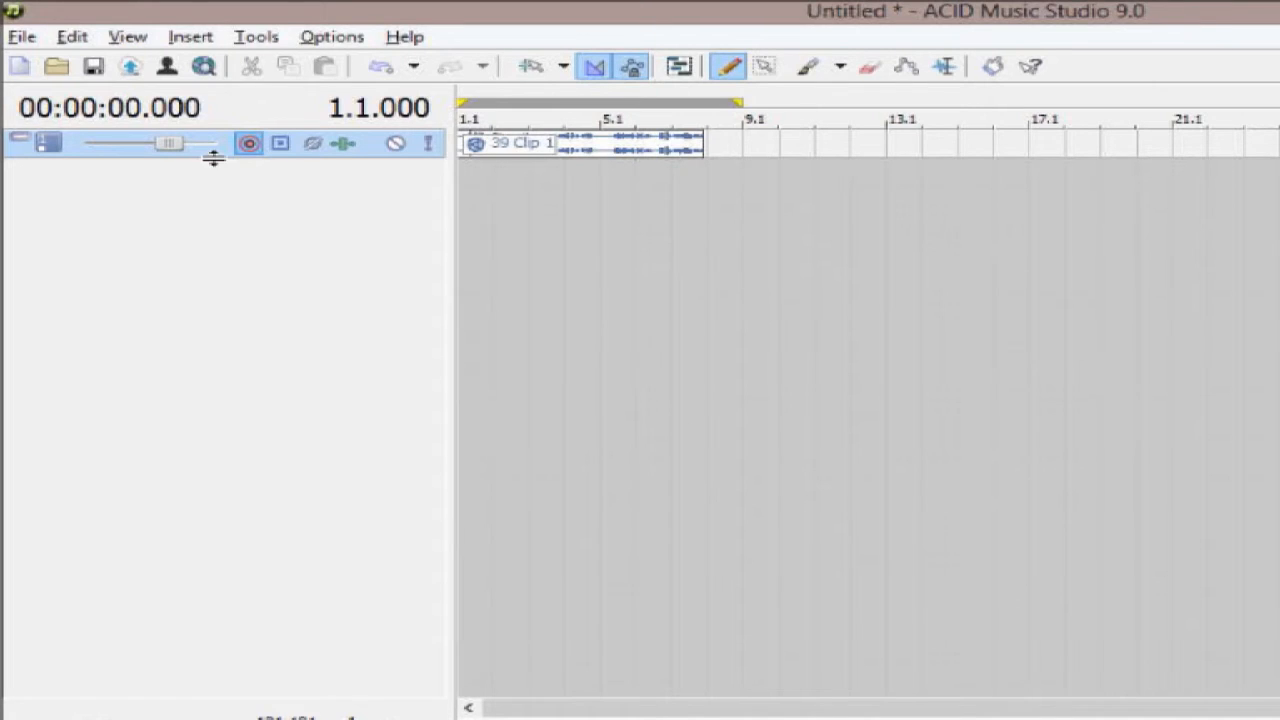
drag(213, 157, 223, 334)
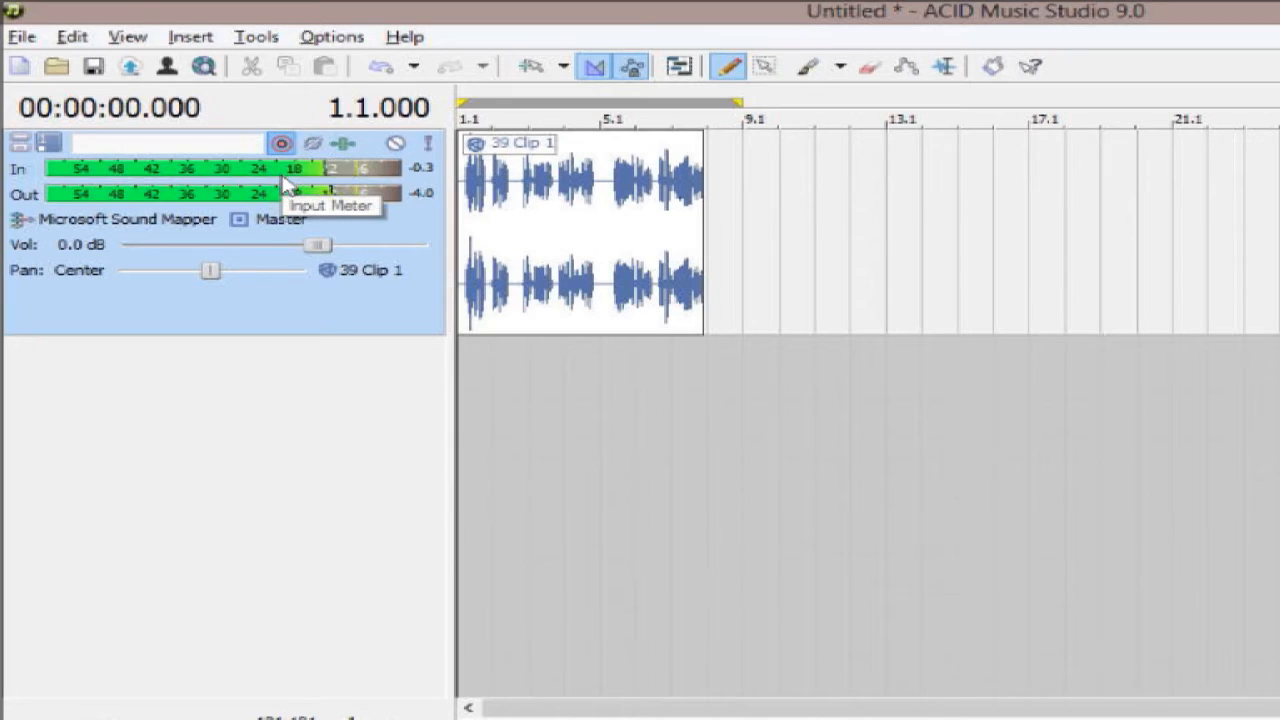
click(22, 144)
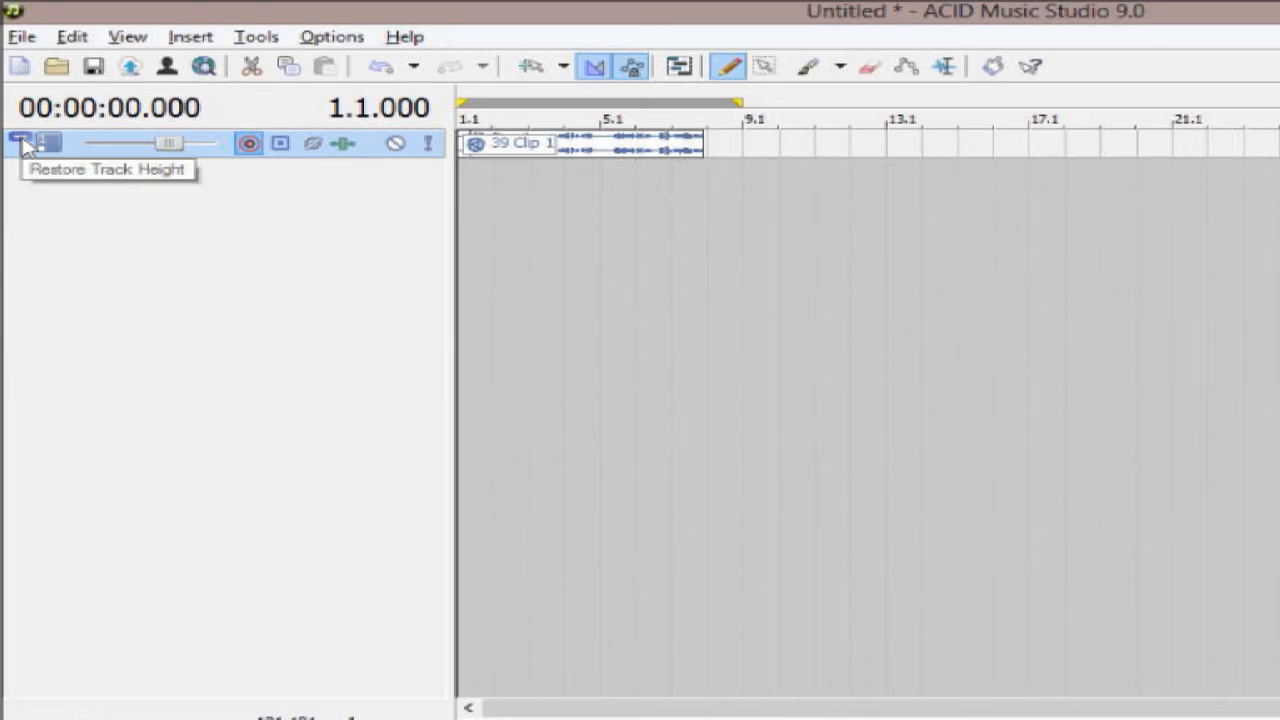
click(22, 144)
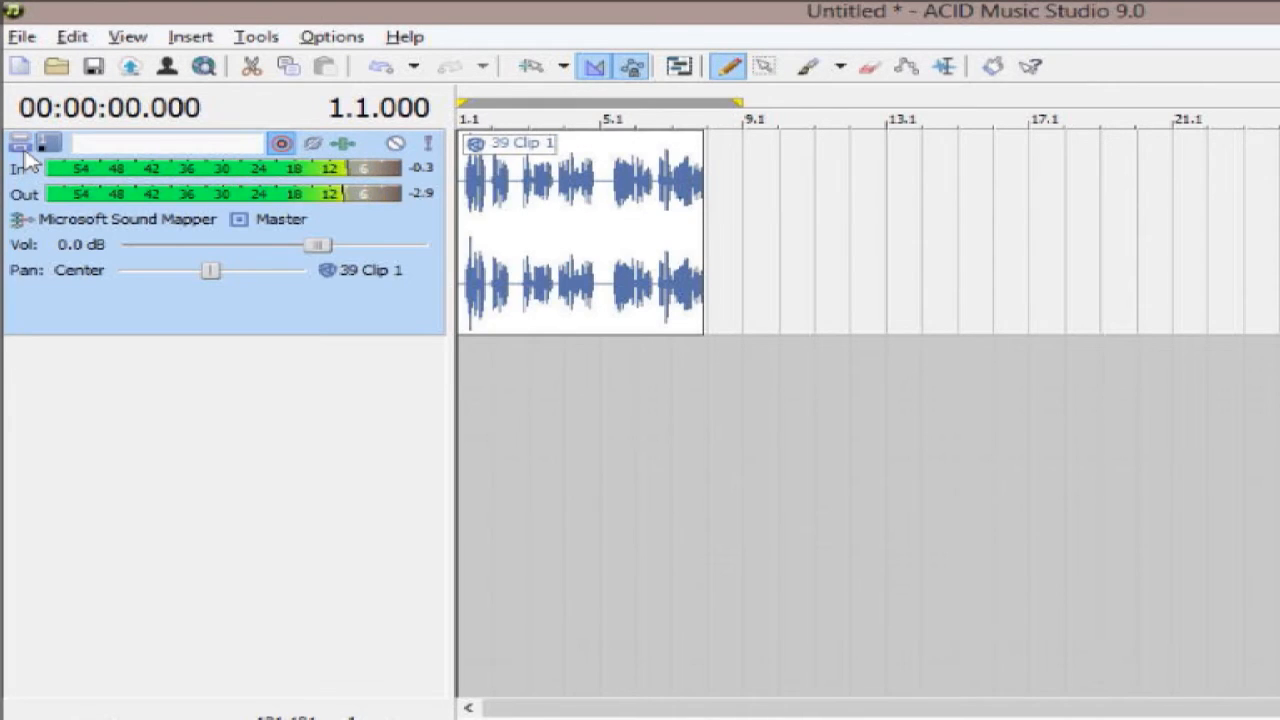
mouse_move(143, 332)
mouse_down()
mouse_move(140, 276)
mouse_move(149, 335)
mouse_up()
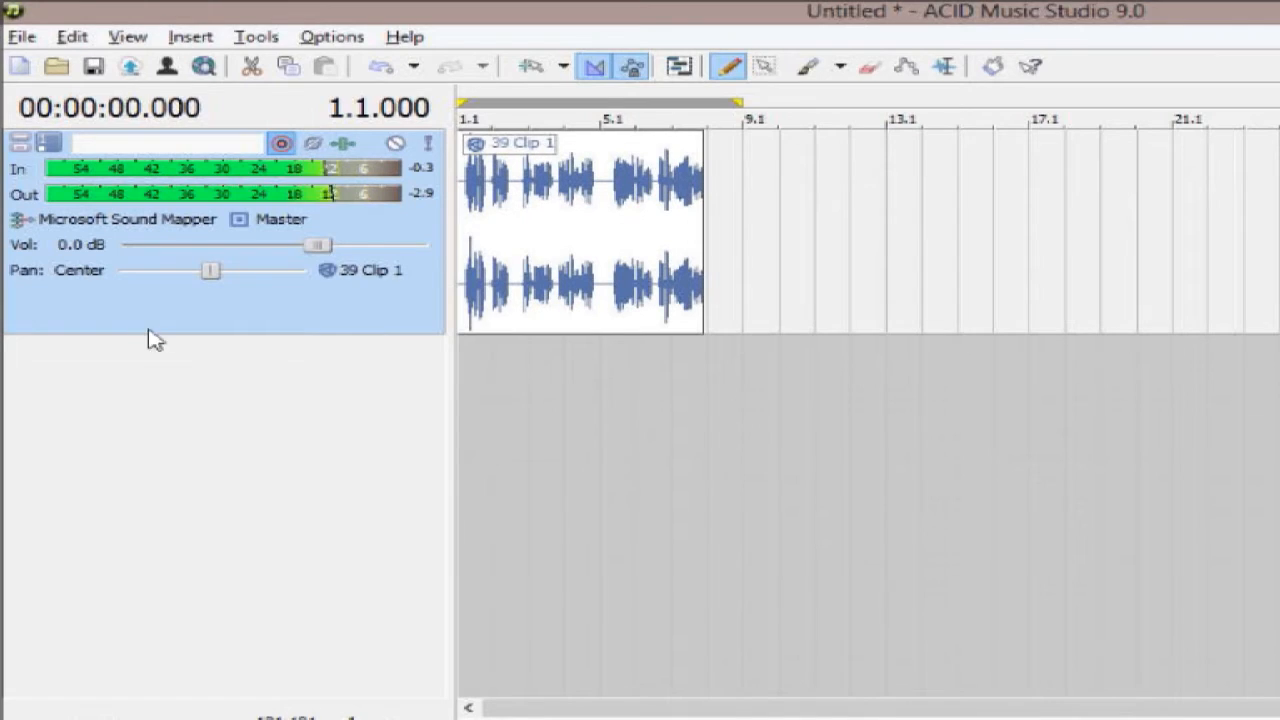
- Name the recorded track "track 1"
double_click(132, 146)
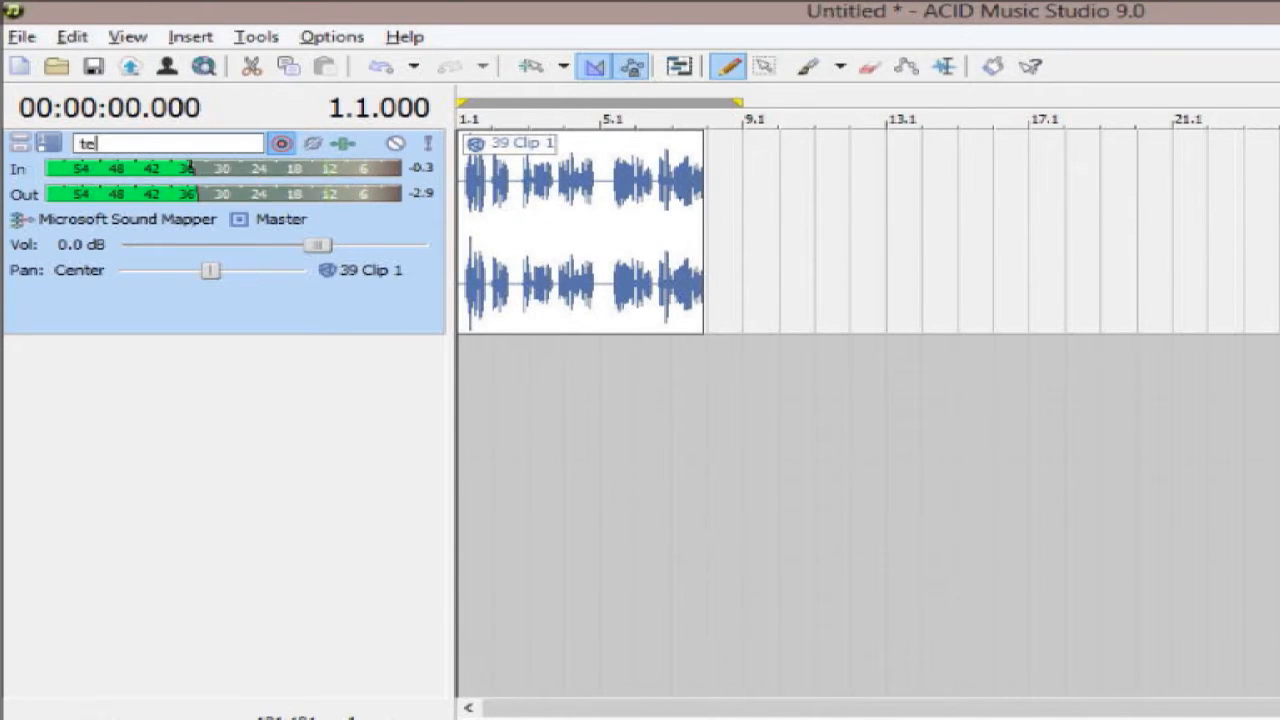
text(teach)
key(BackSpace)
key(BackSpace)
key(BackSpace)
key(BackSpace)
text(rack 1)
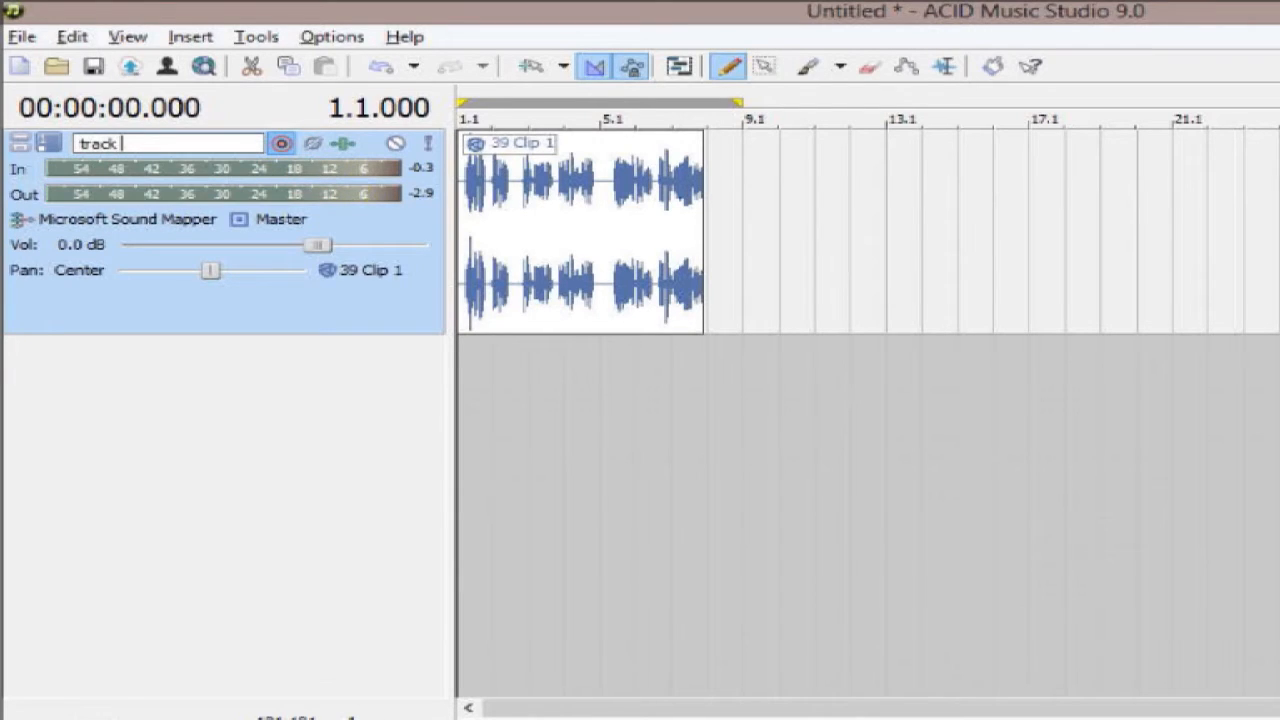
- Toggle record arming on track 1, leaving it disarmed, and play back the recorded clip
click(281, 145)
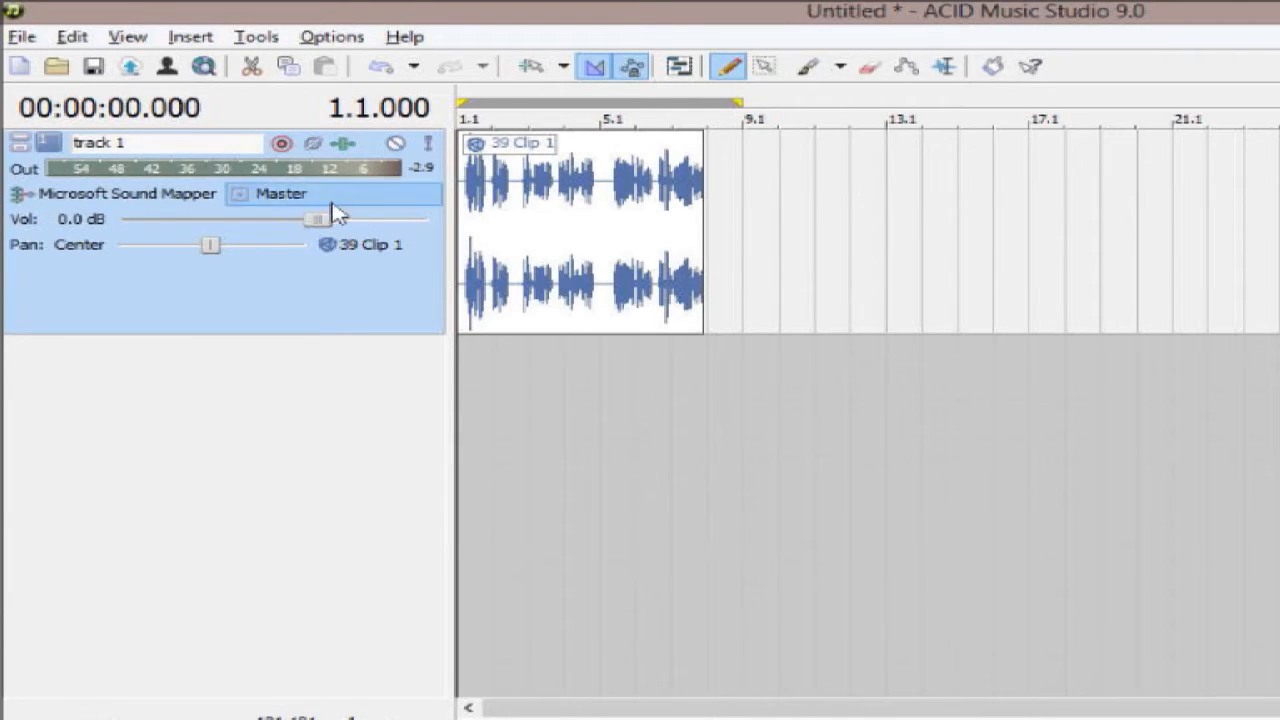
click(281, 145)
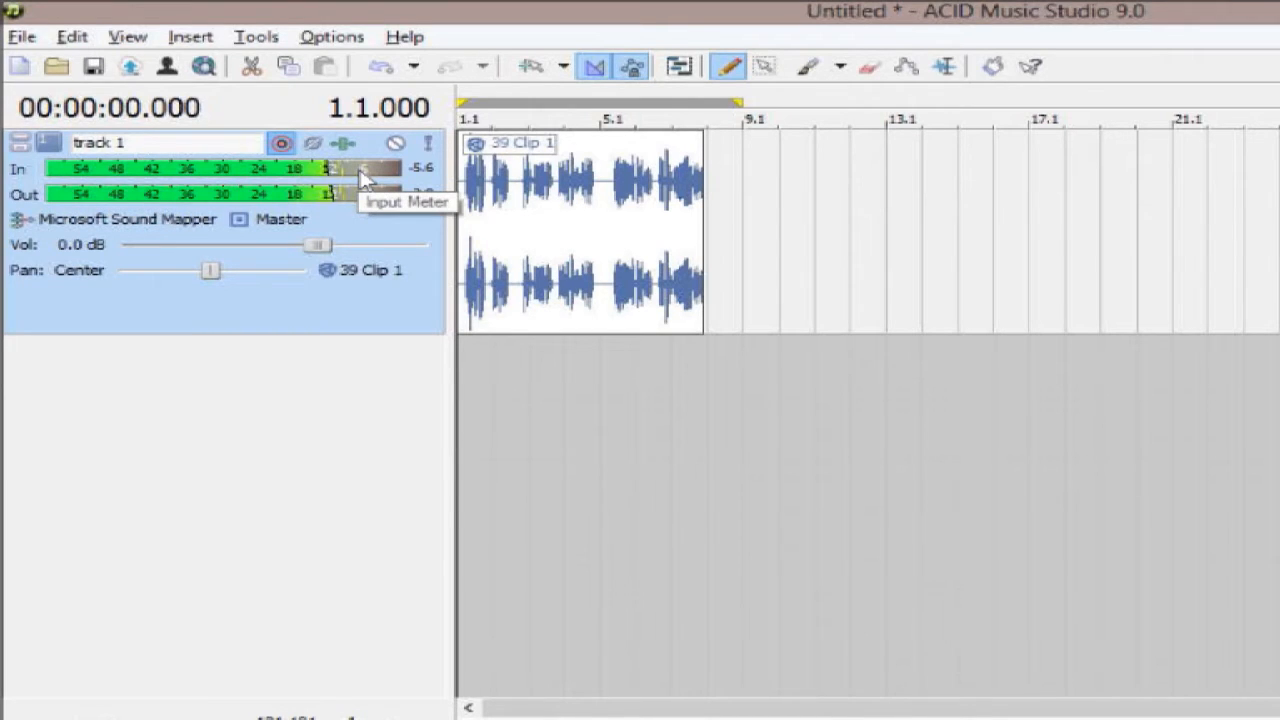
click(282, 144)
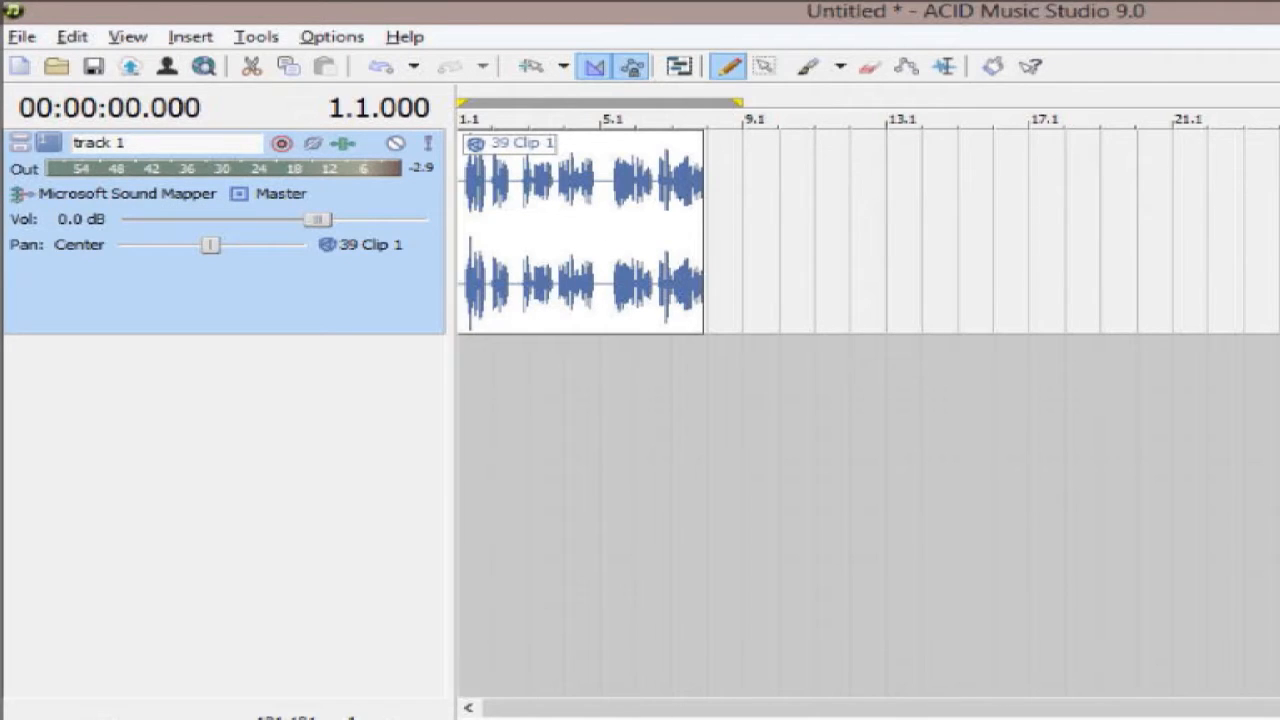
key(space)
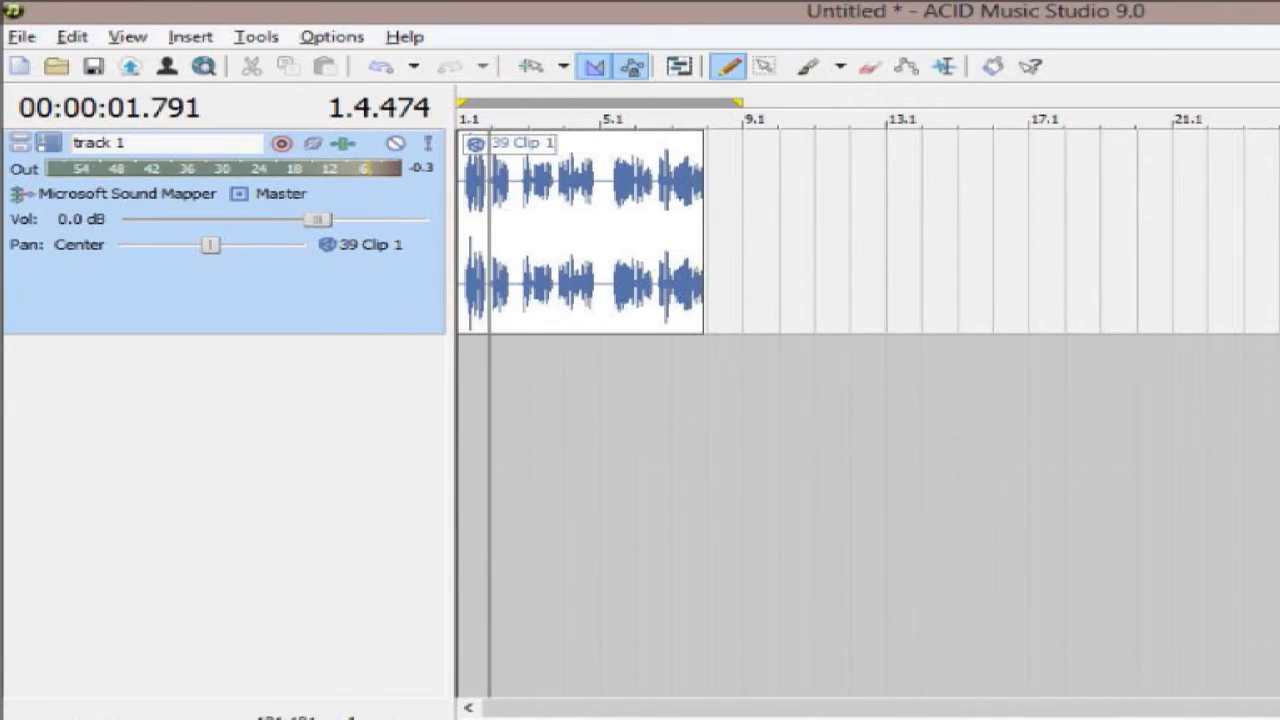
key(space)
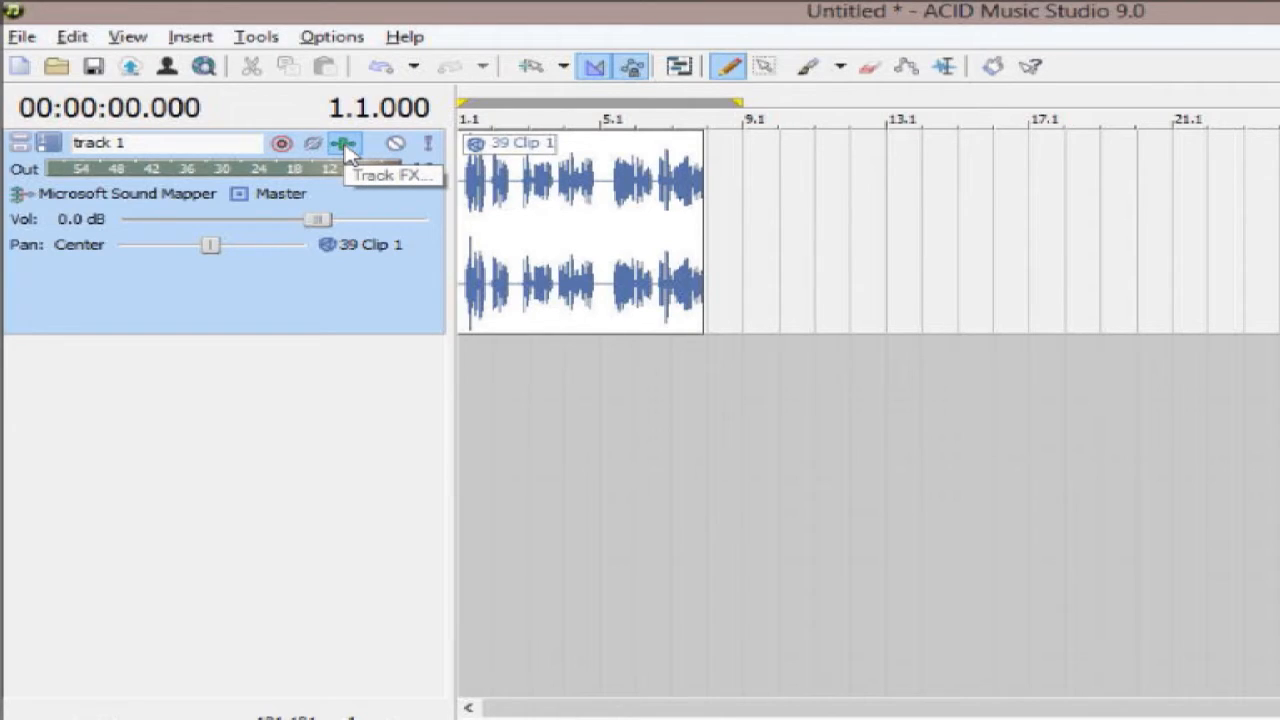
- Mute track 1 and unmute it again
click(430, 145)
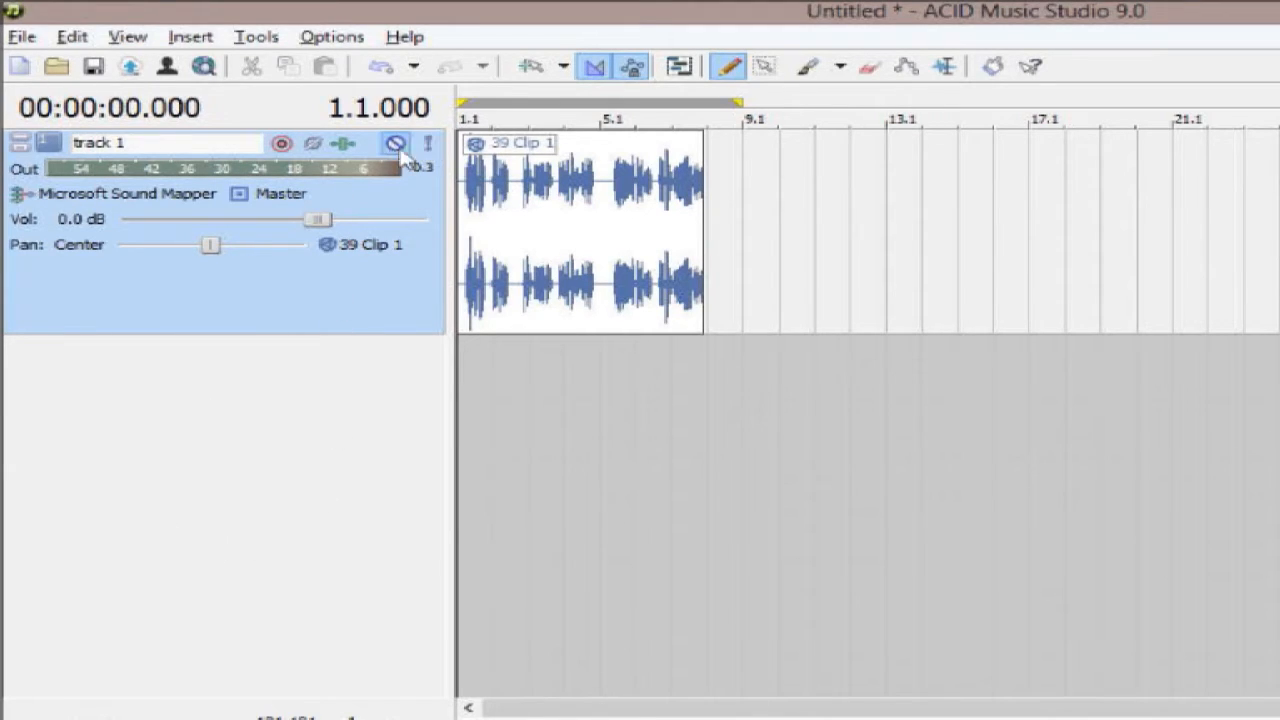
click(396, 145)
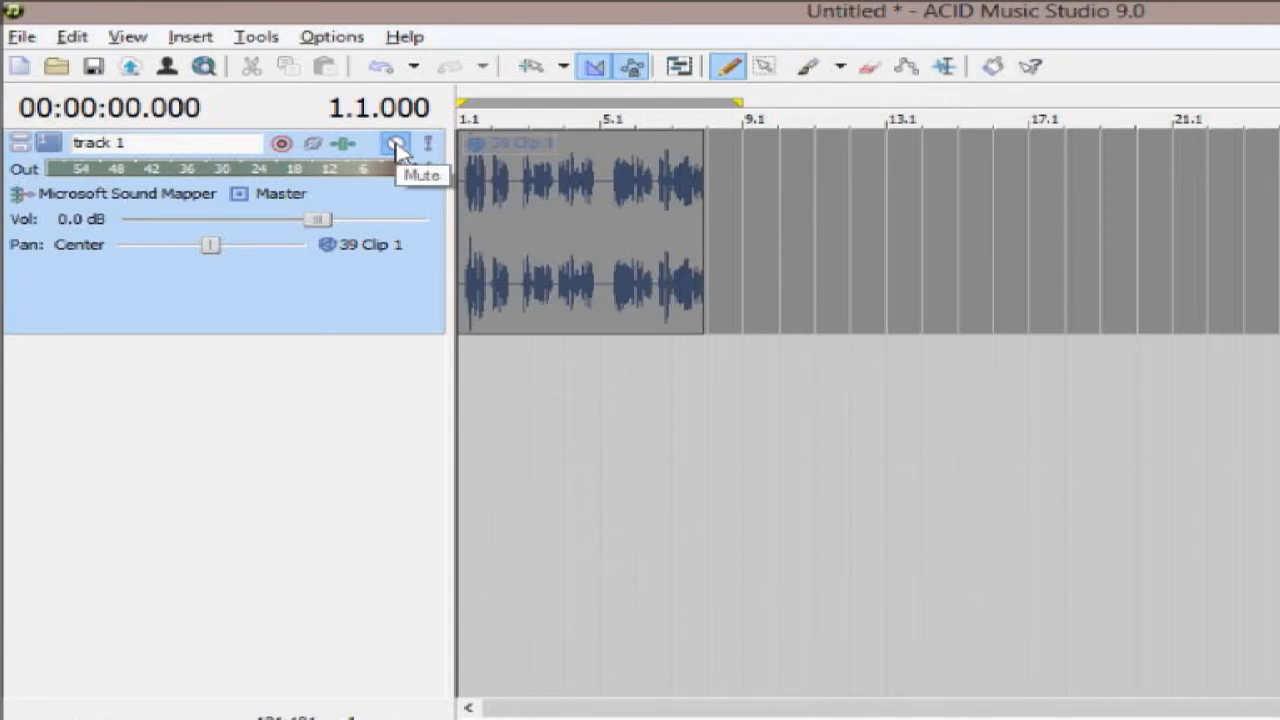
click(396, 145)
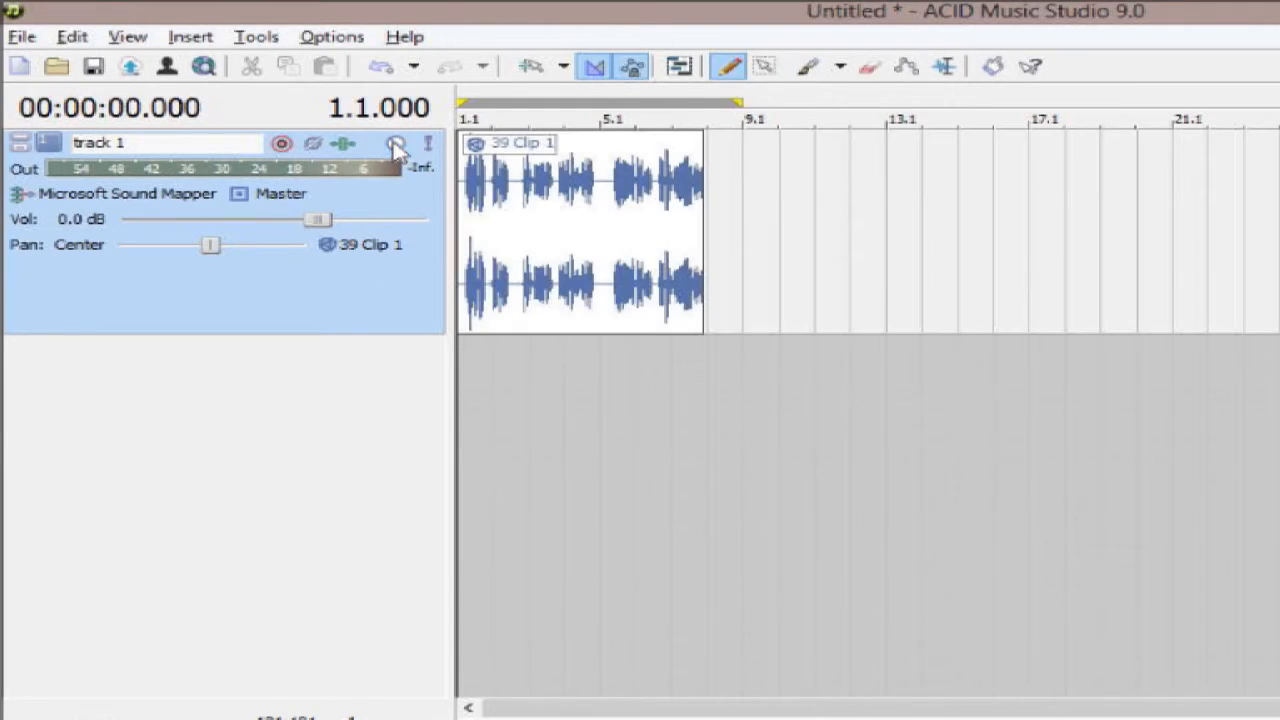
- Examine track 1's recording input and output bus choices, and place the playback cursor at about 5.67 seconds
click(86, 200)
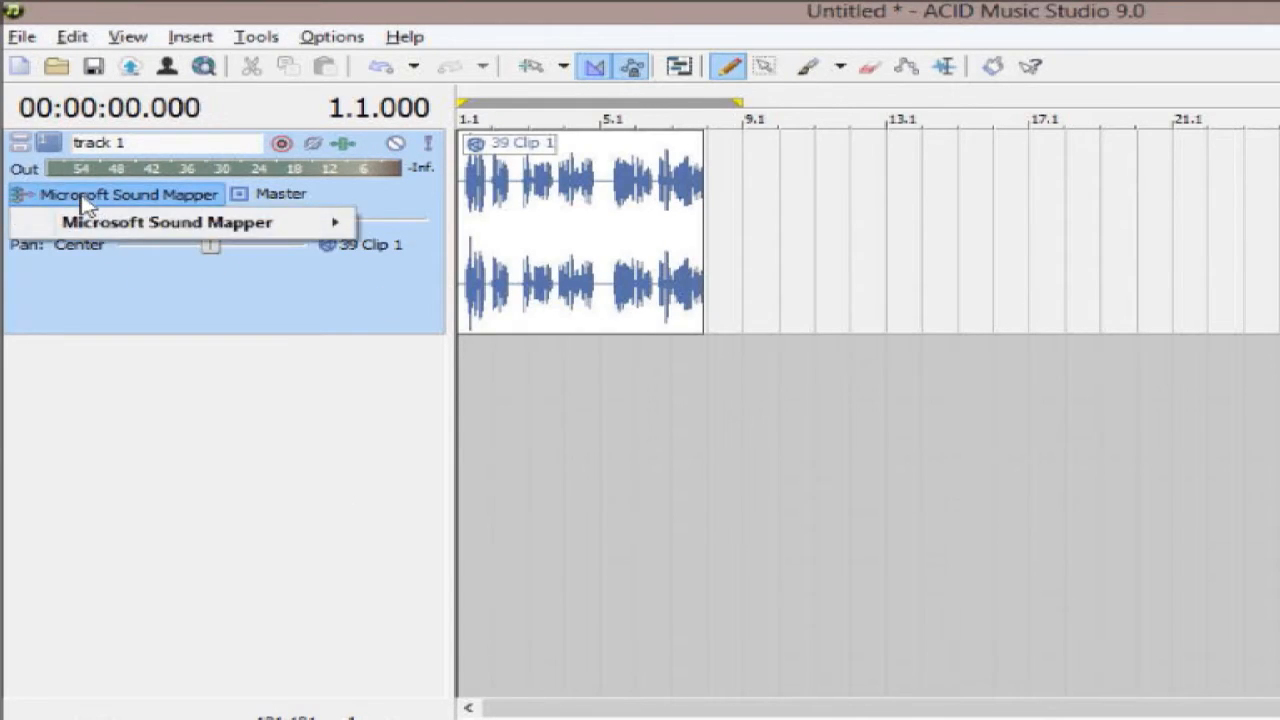
mouse_move(120, 230)
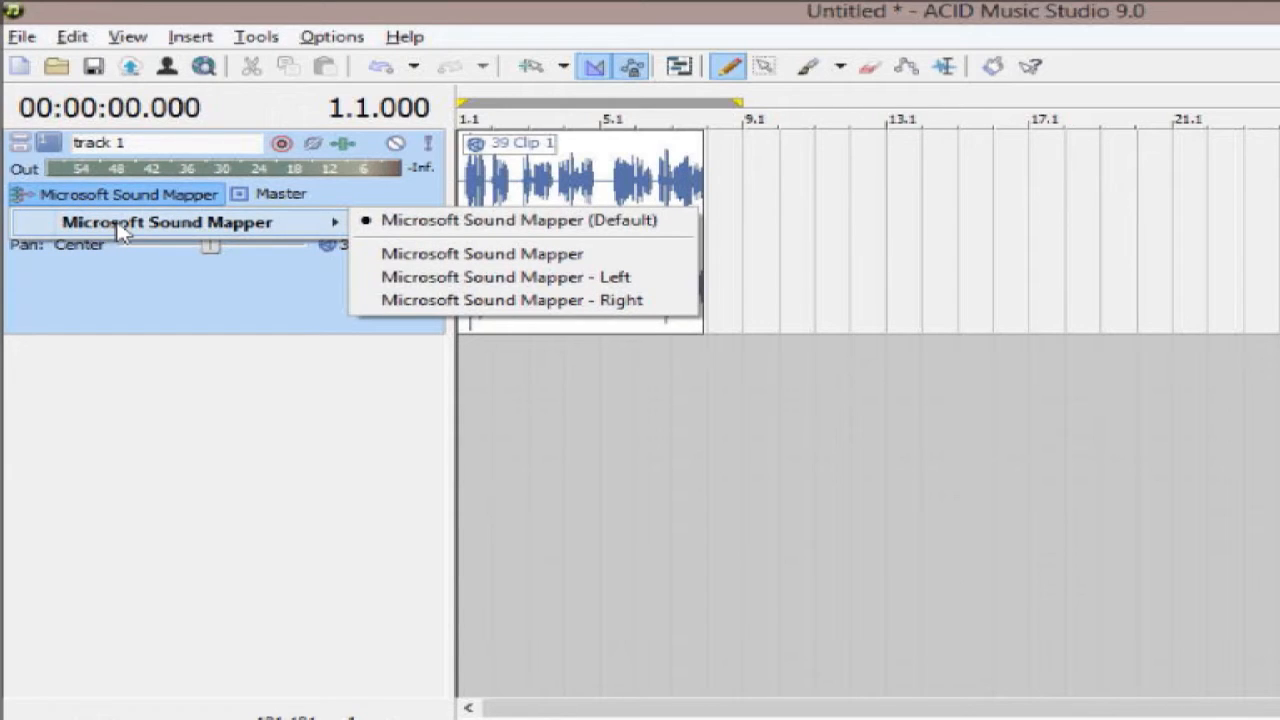
click(137, 449)
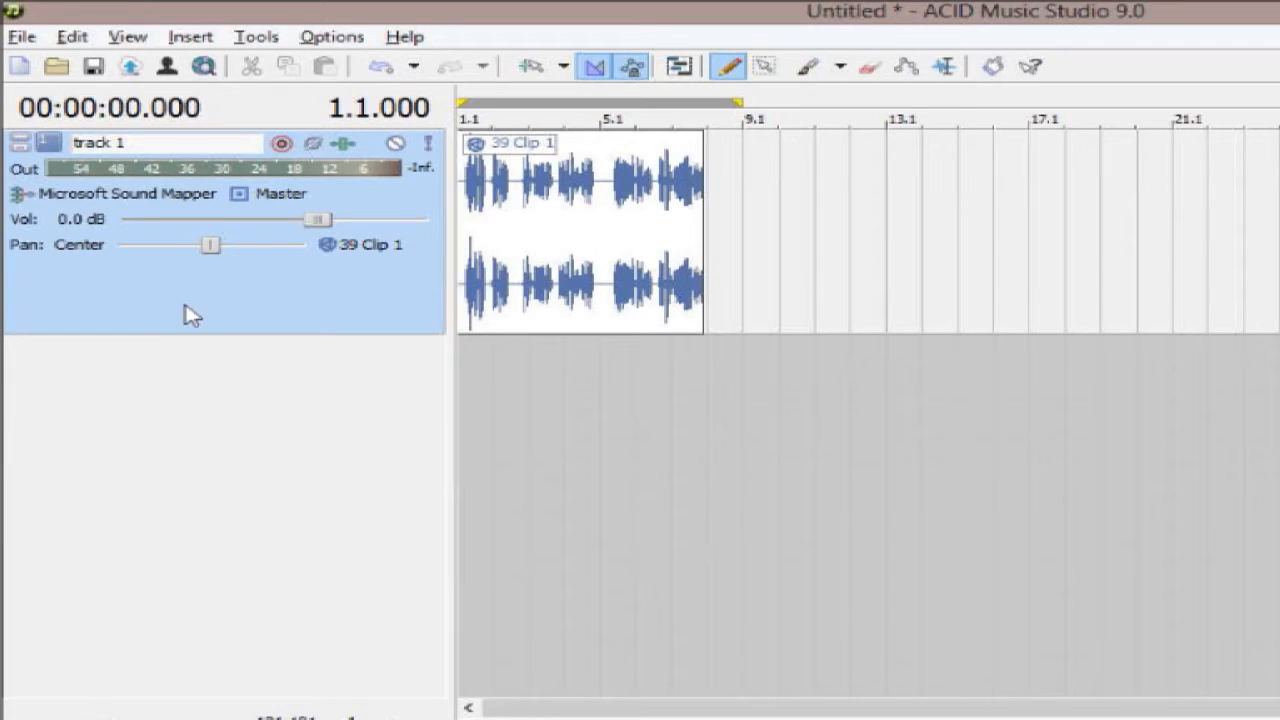
click(262, 198)
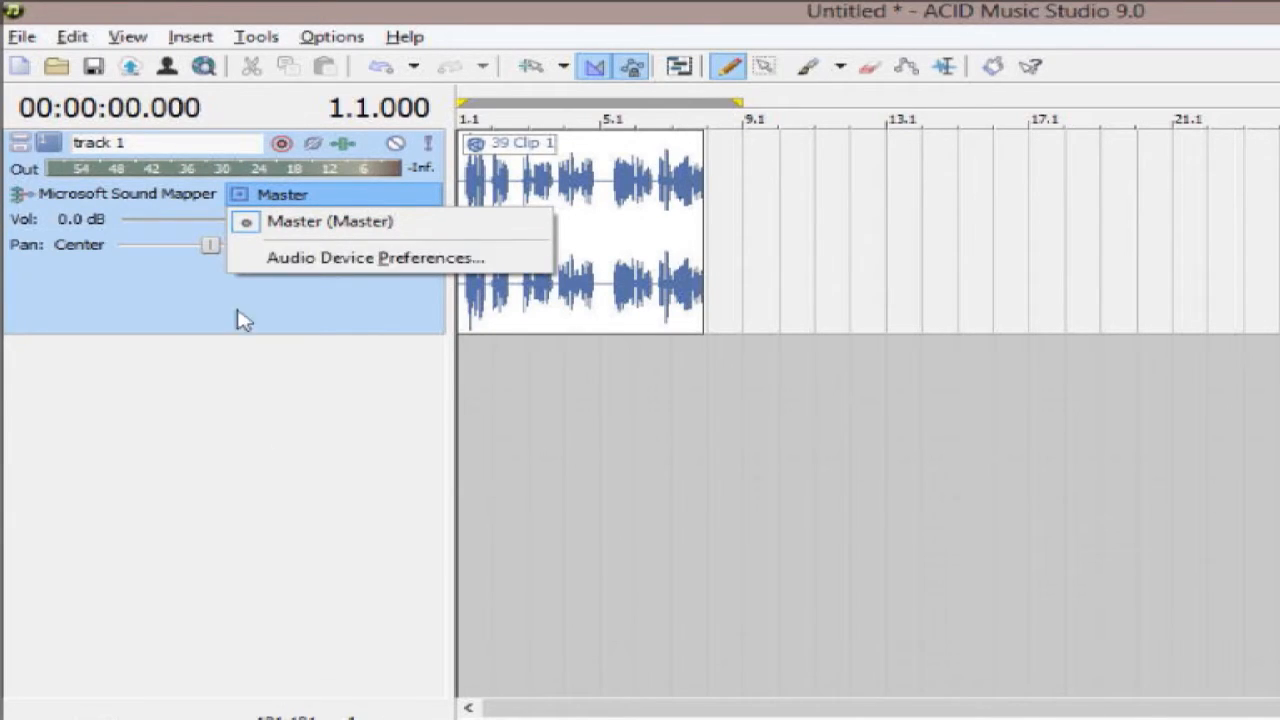
click(277, 446)
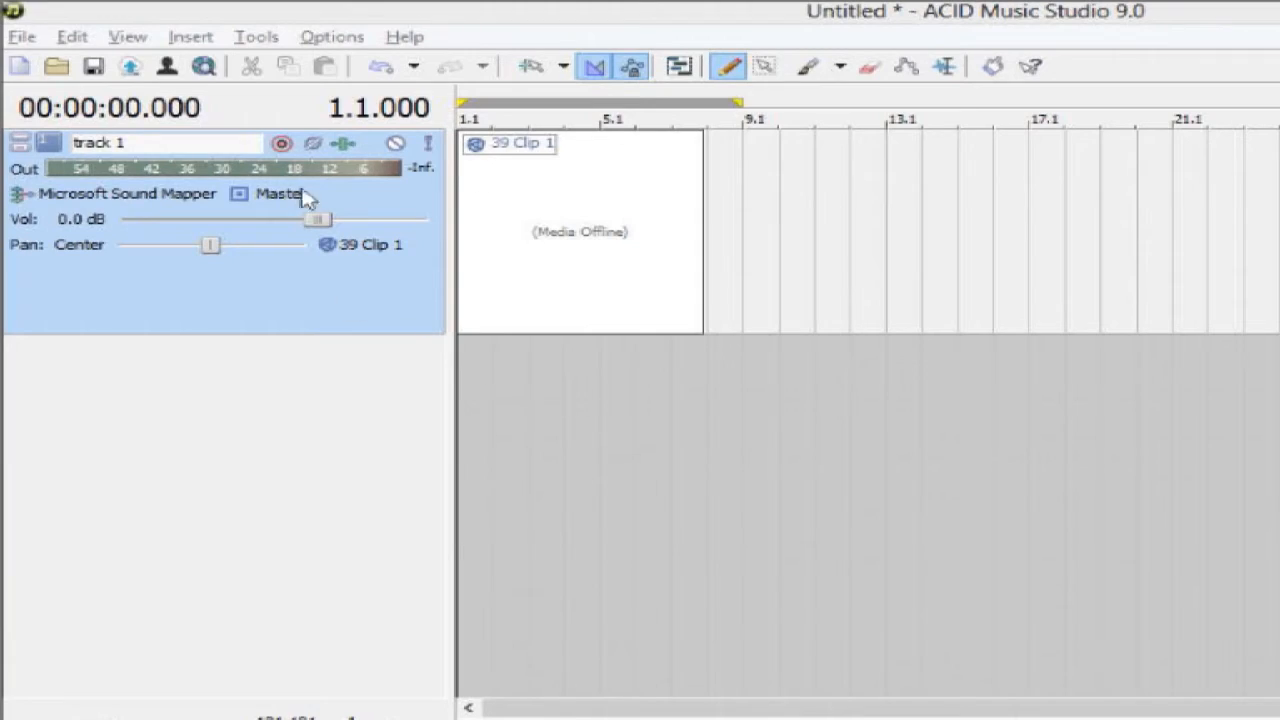
click(560, 400)
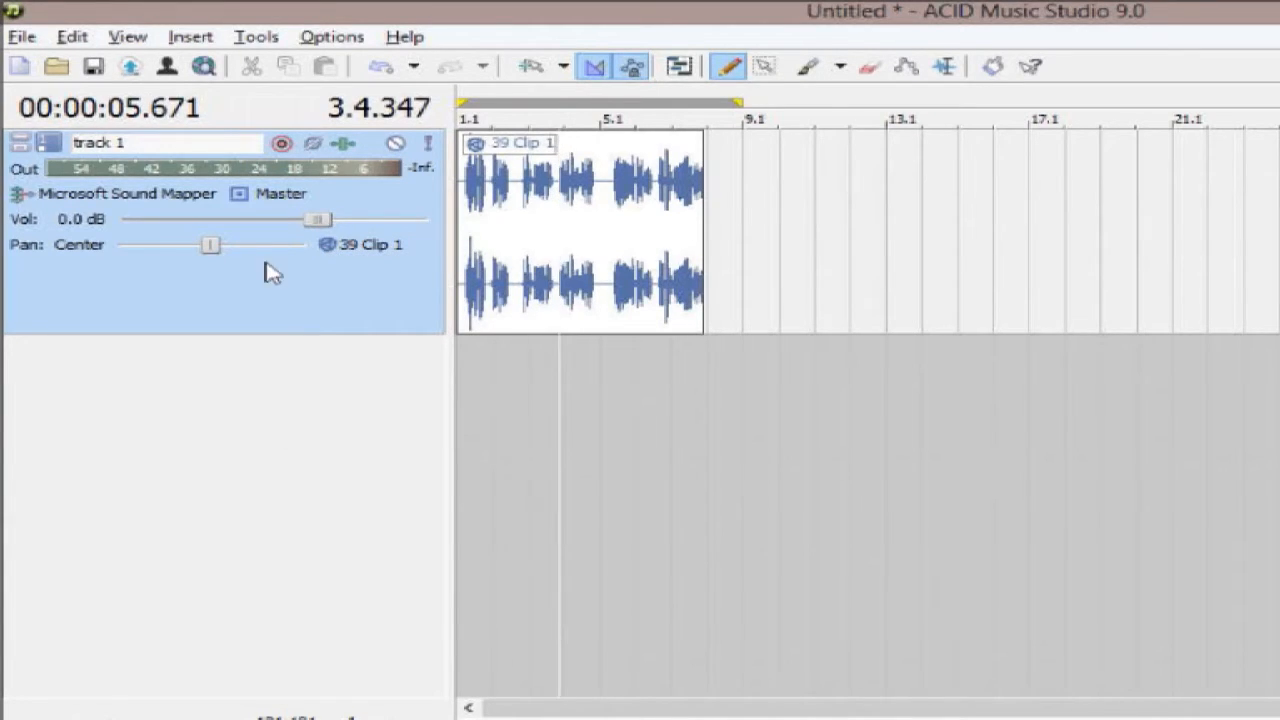
- Try track 1's volume slider, then record a short test clip on a new track and delete that track
drag(320, 220, 272, 232)
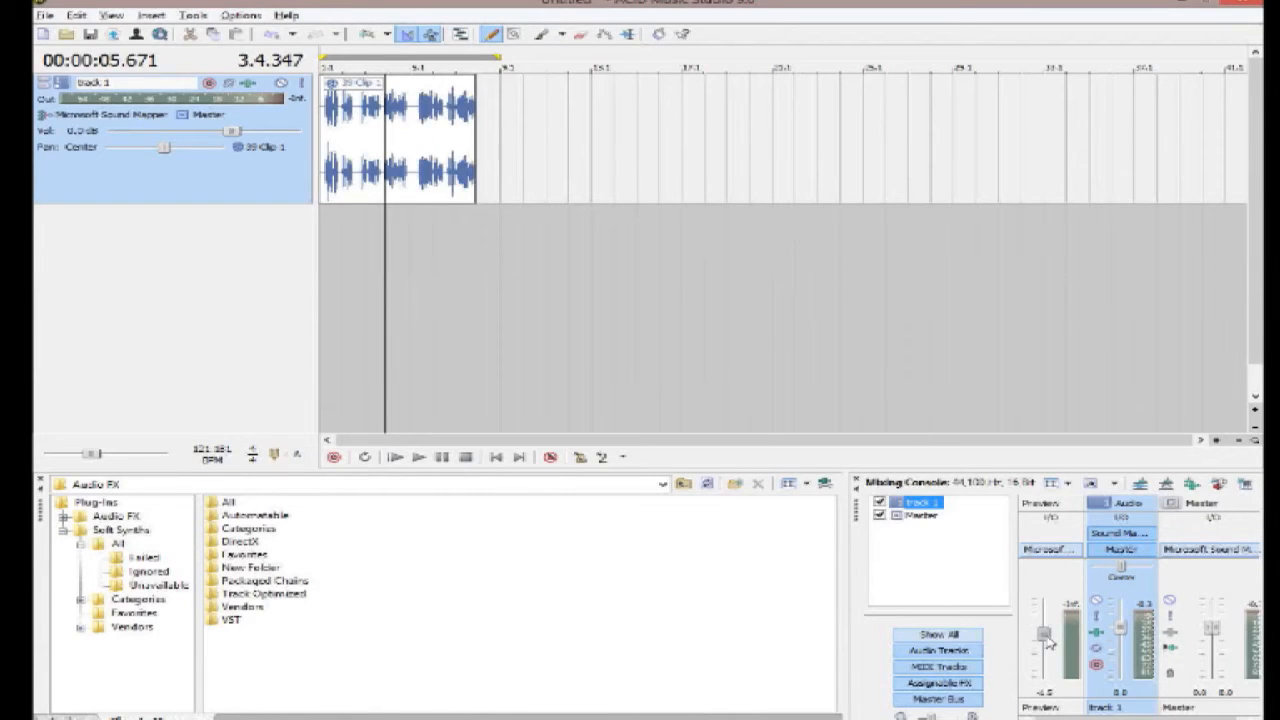
click(334, 457)
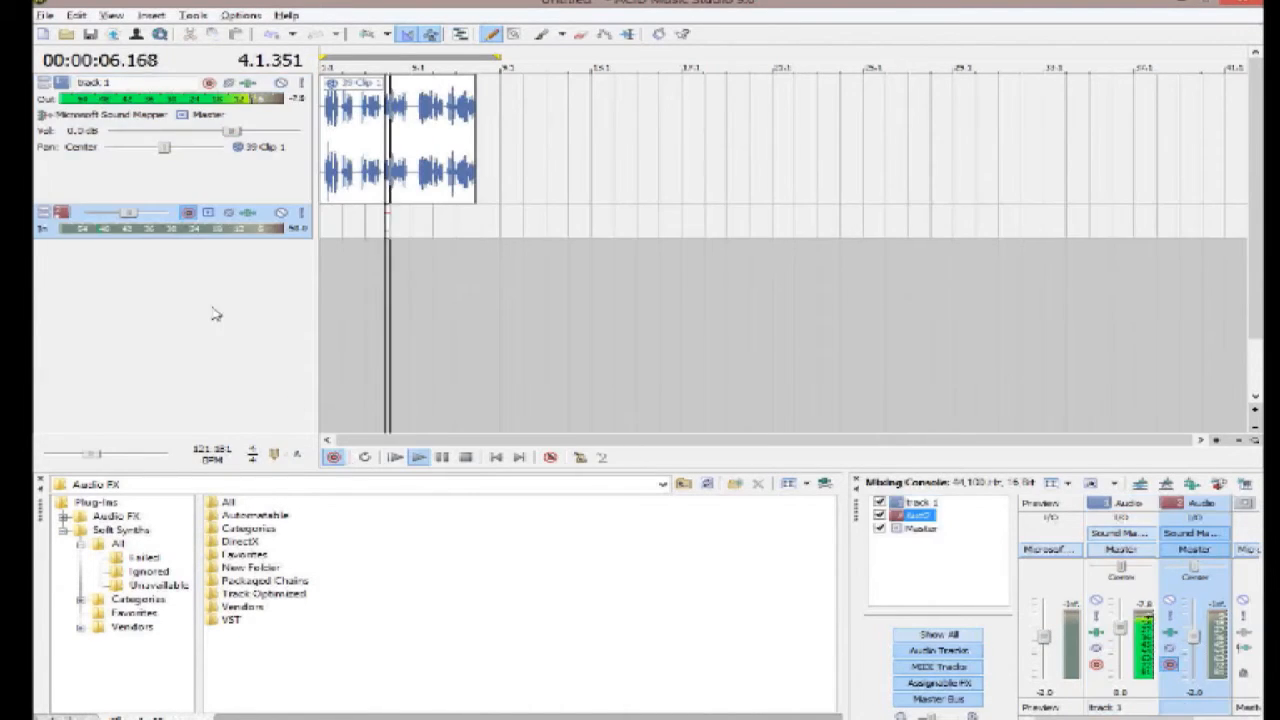
click(466, 457)
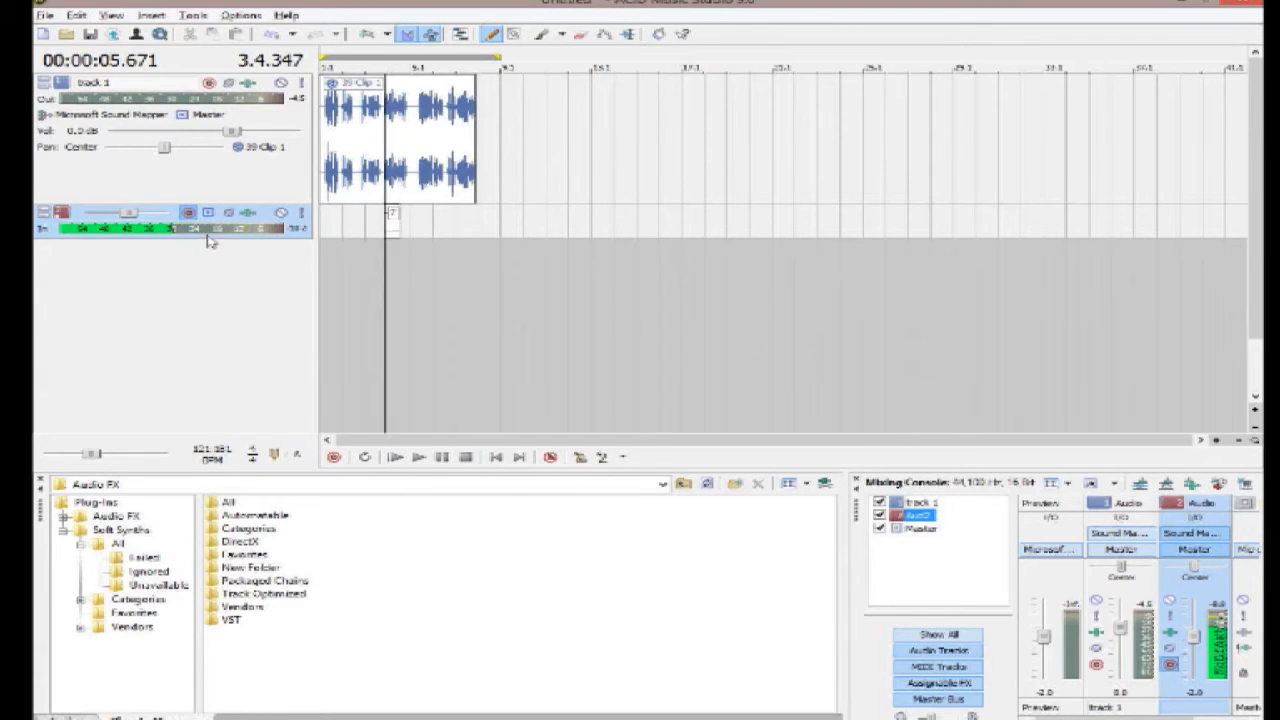
drag(210, 238, 212, 311)
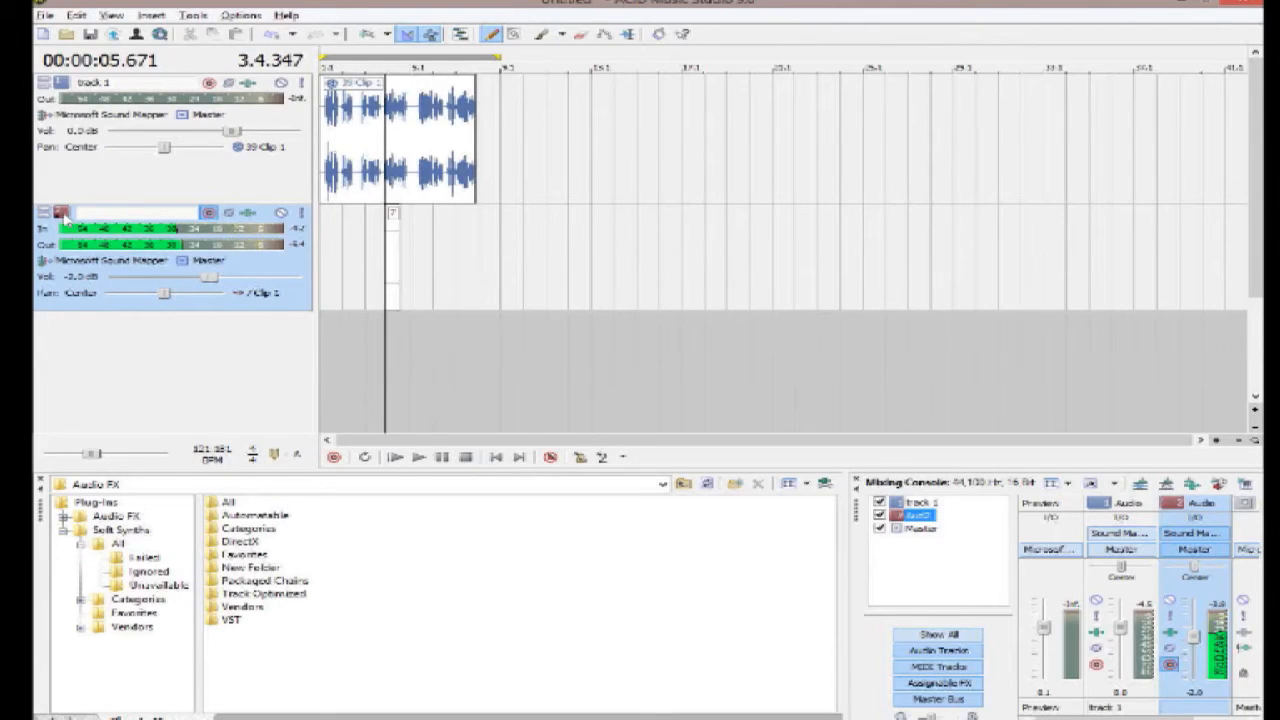
key(Delete)
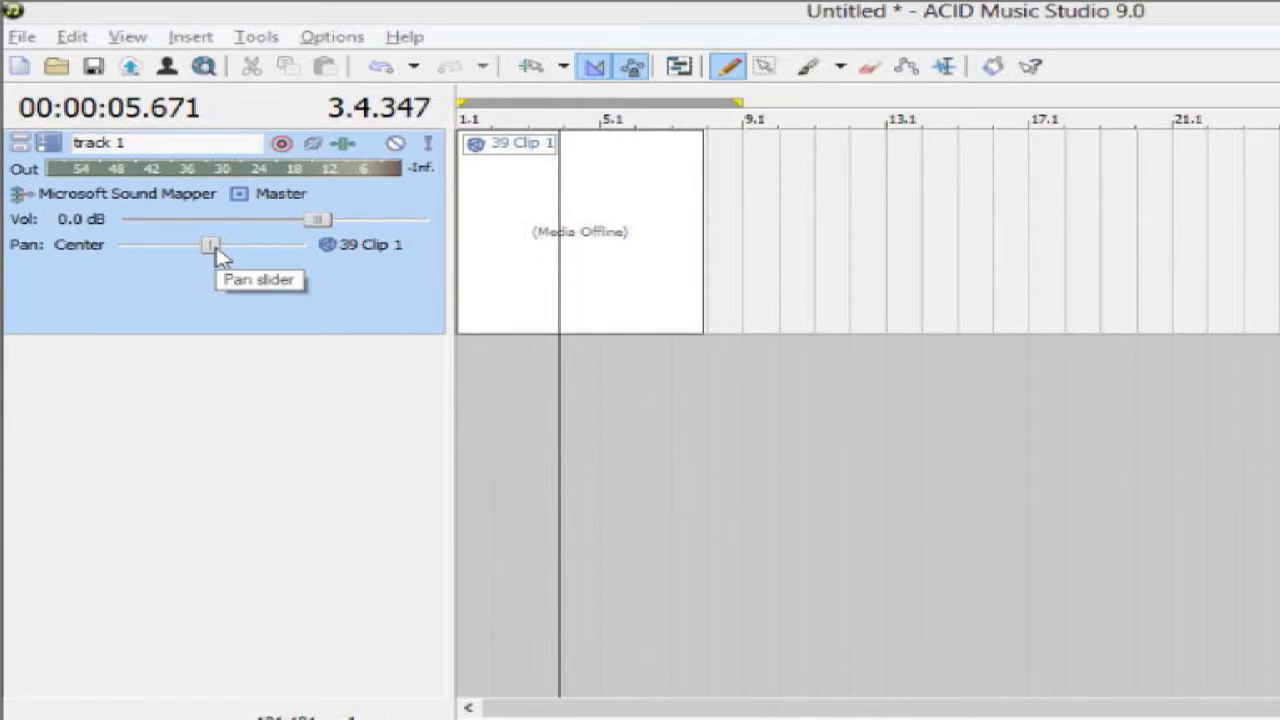
- Examine the clip choices available for track 1
click(366, 250)
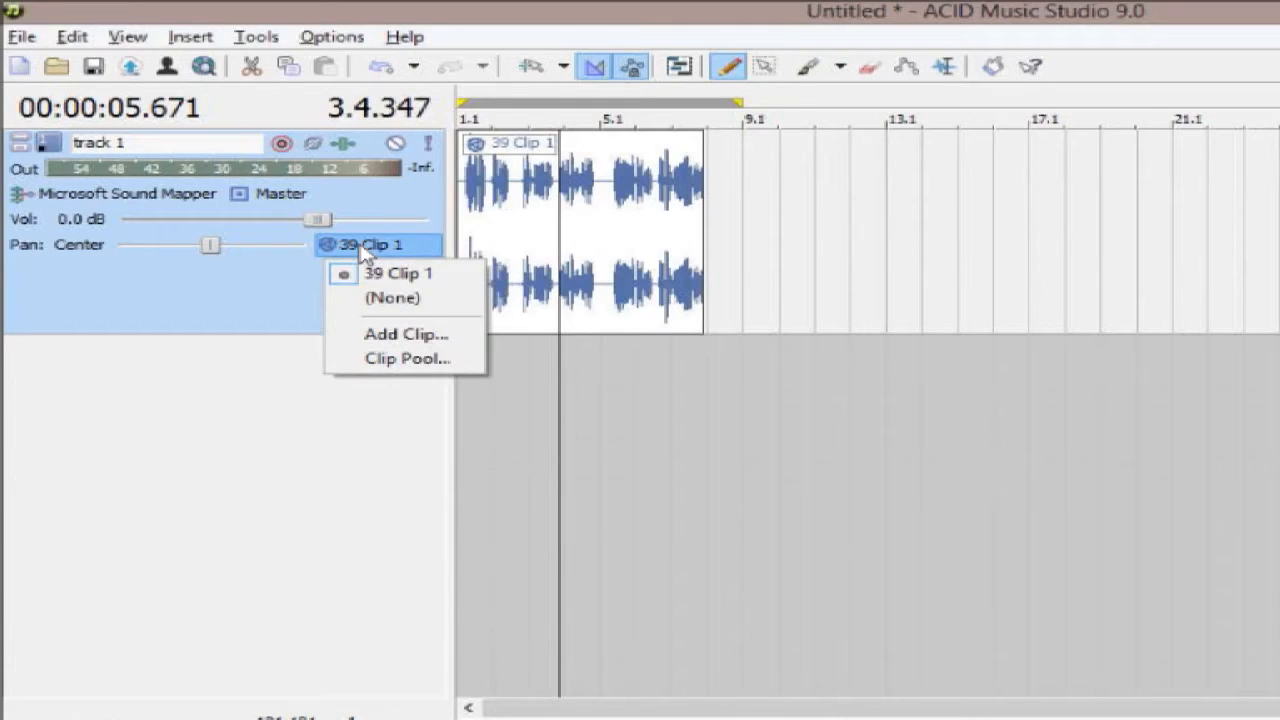
click(237, 423)
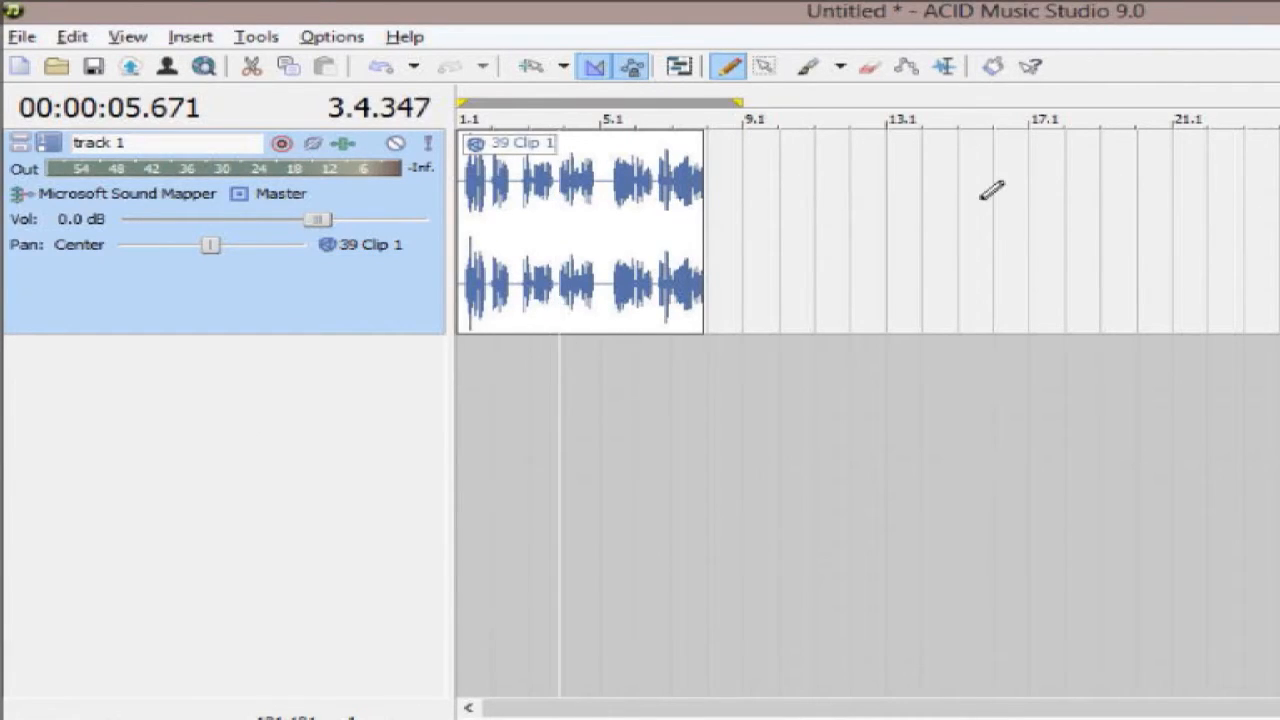
click(364, 256)
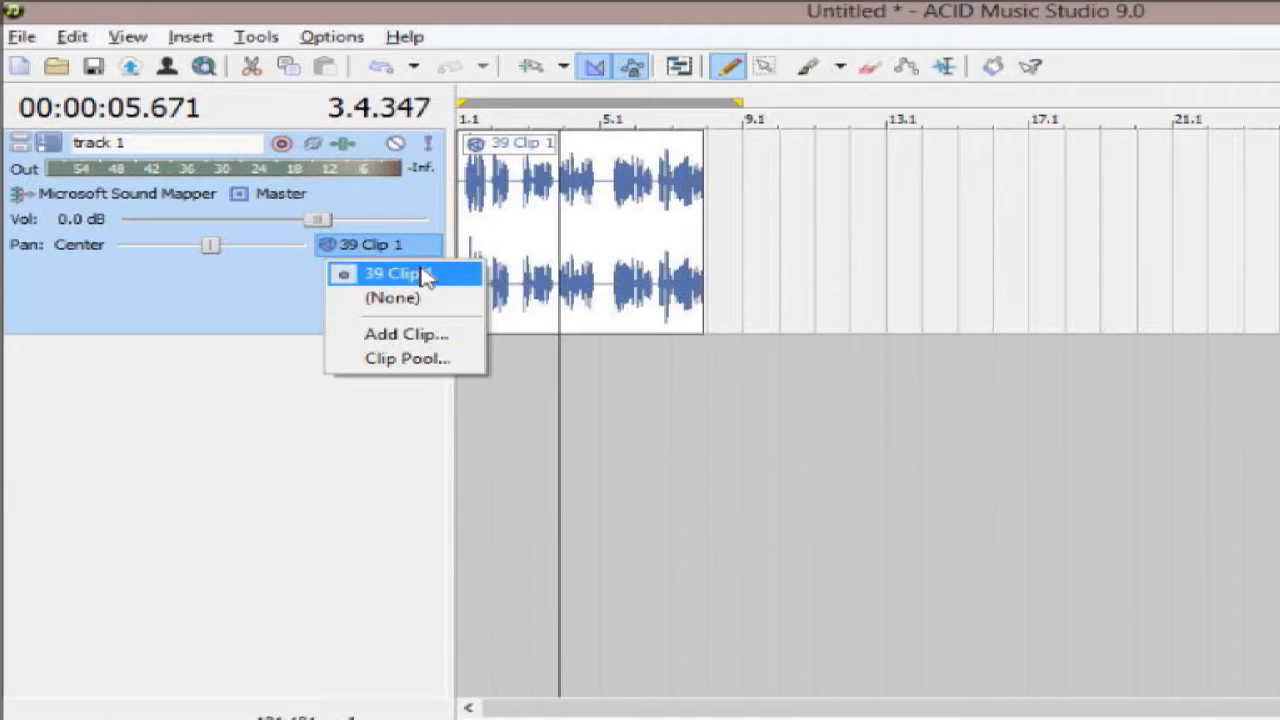
- Arm track 1 and record a short second clip on it starting at about 23.4 seconds
click(880, 246)
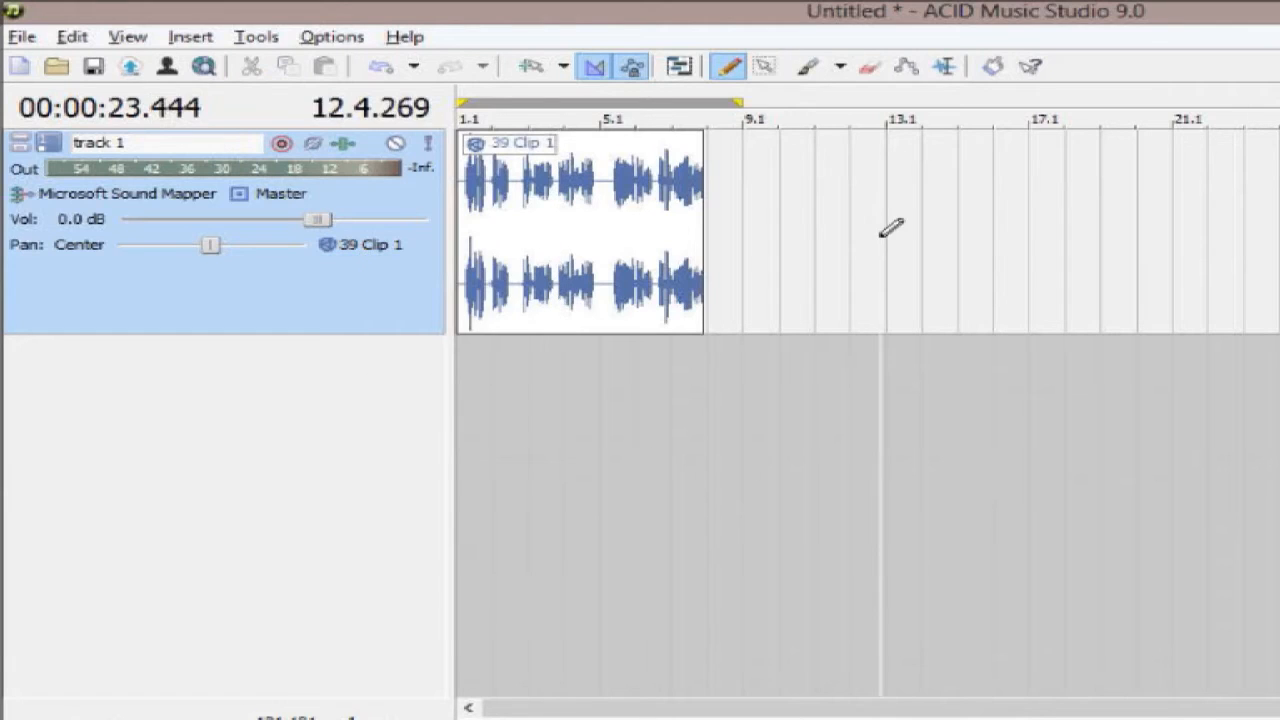
click(281, 143)
key(ctrl+r)
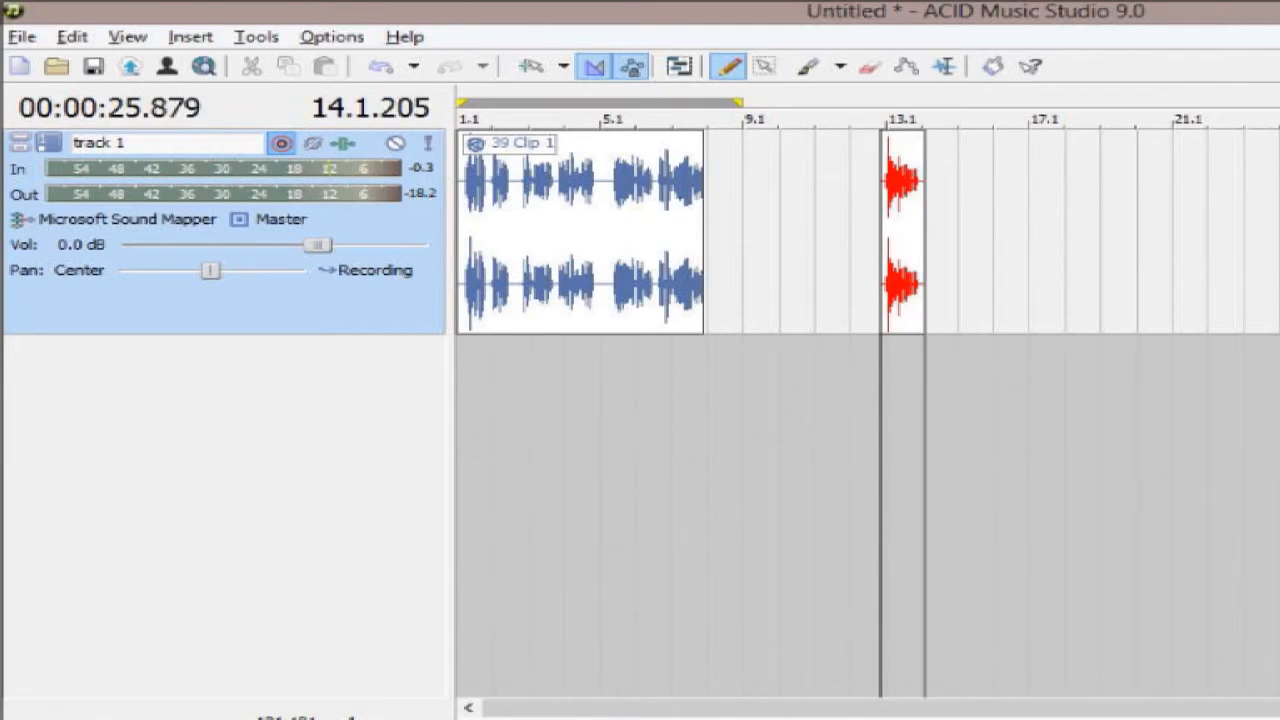
key(space)
- Disarm track 1 after checking its clip list, and reduce the track's height
click(372, 271)
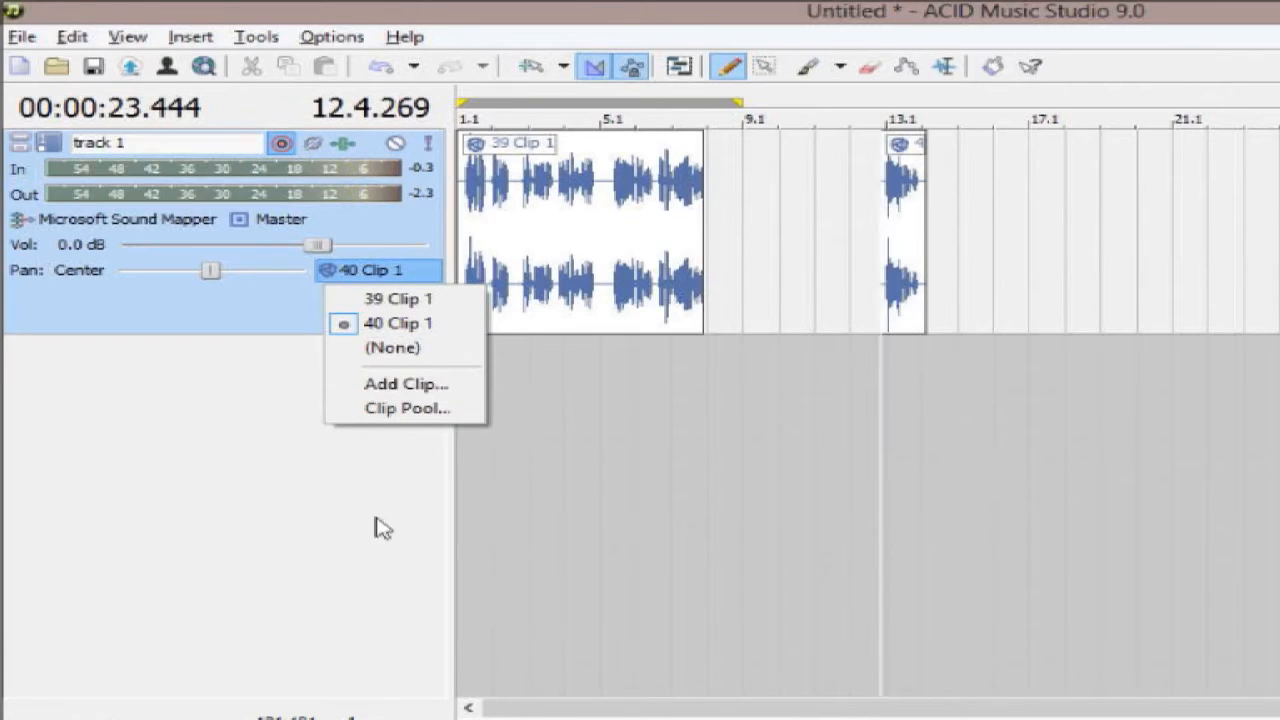
click(326, 466)
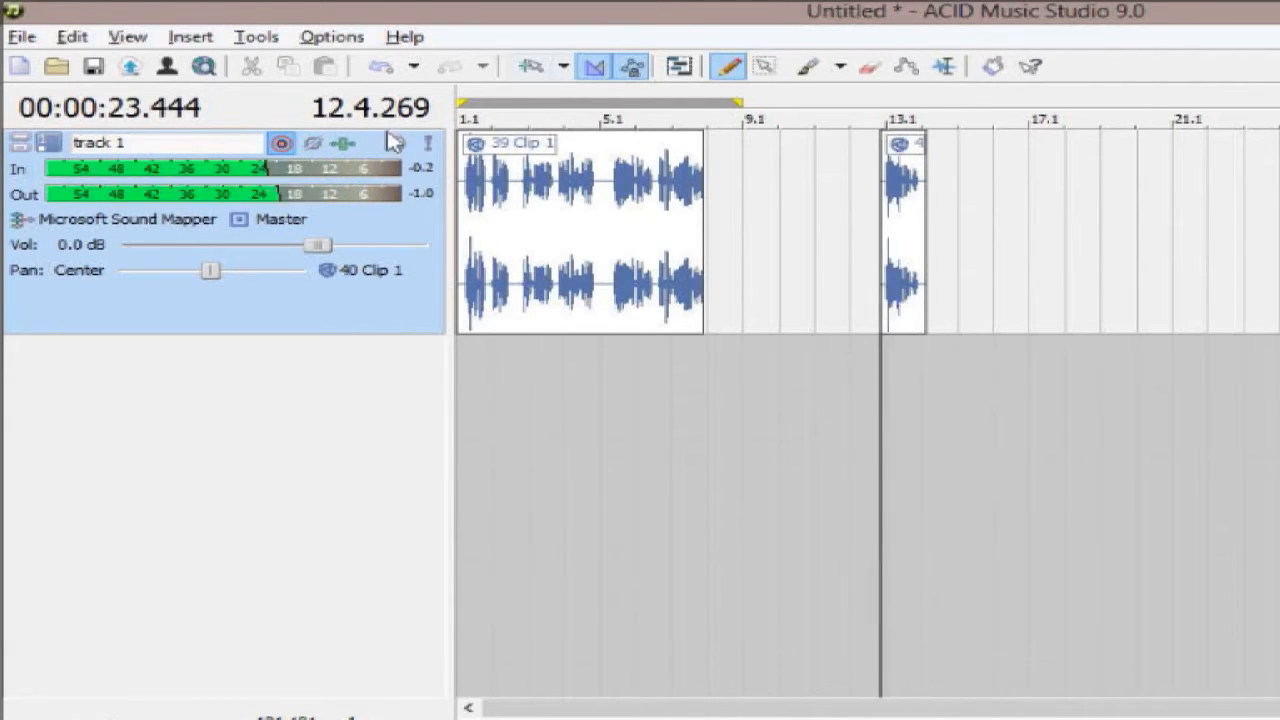
click(281, 143)
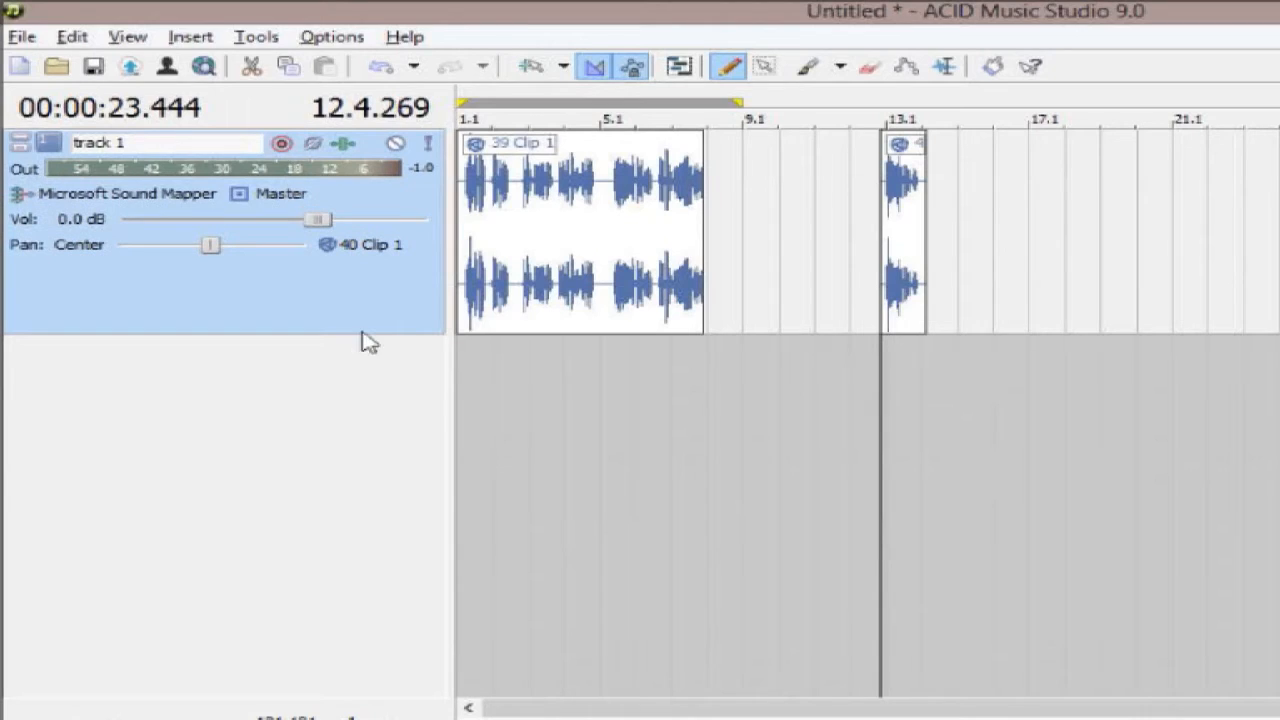
drag(362, 334, 366, 272)
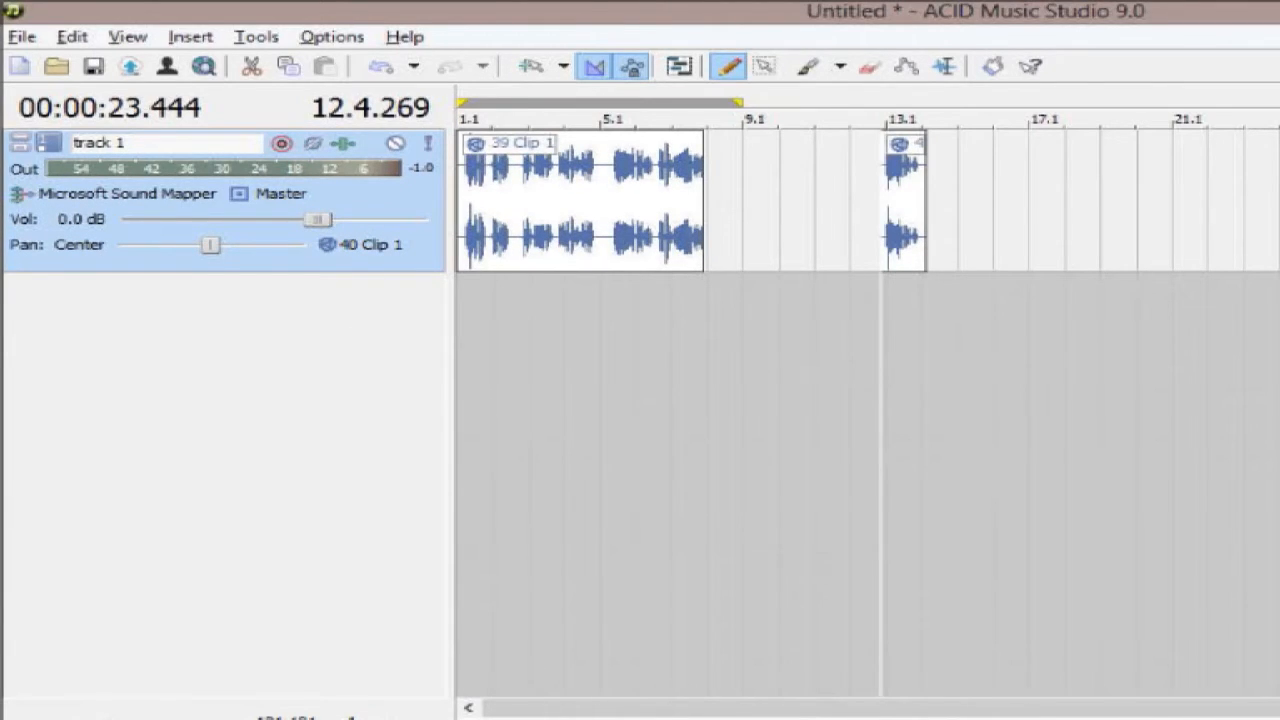
- Record a clip on a new track from the project start with track 1 muted, and enlarge the new track
key(ctrl+Home)
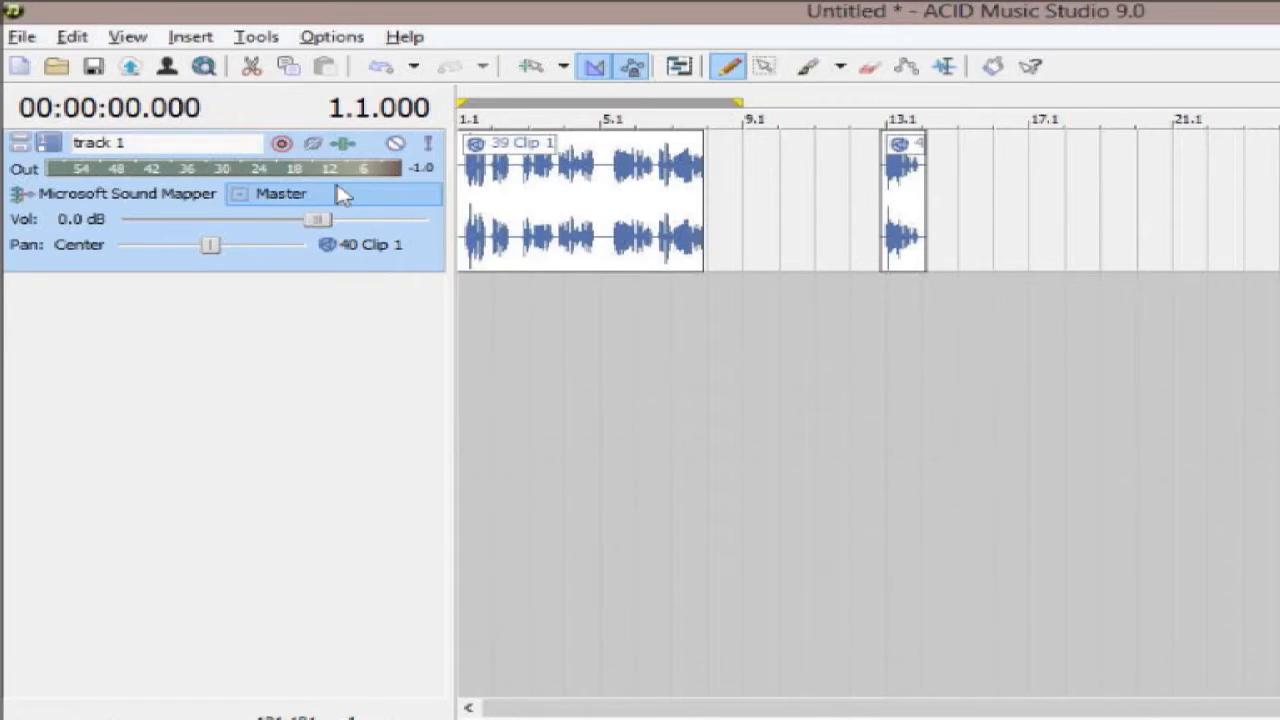
click(283, 146)
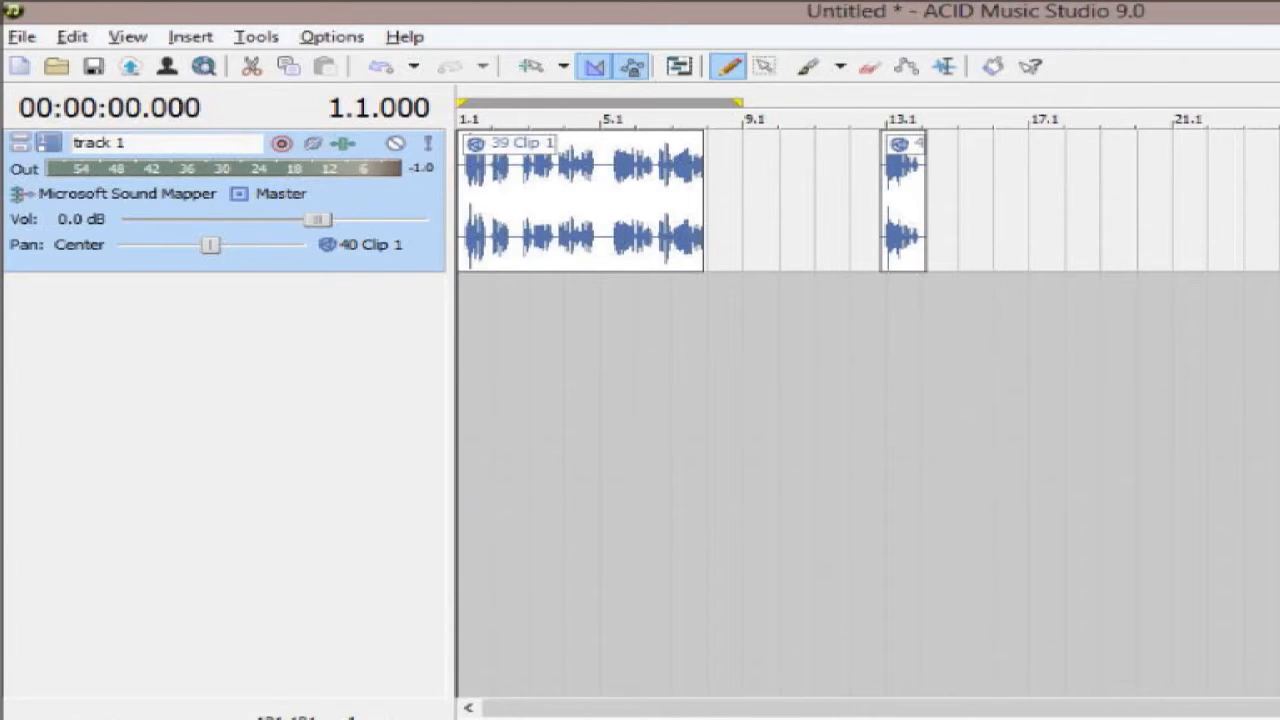
key(ctrl+r)
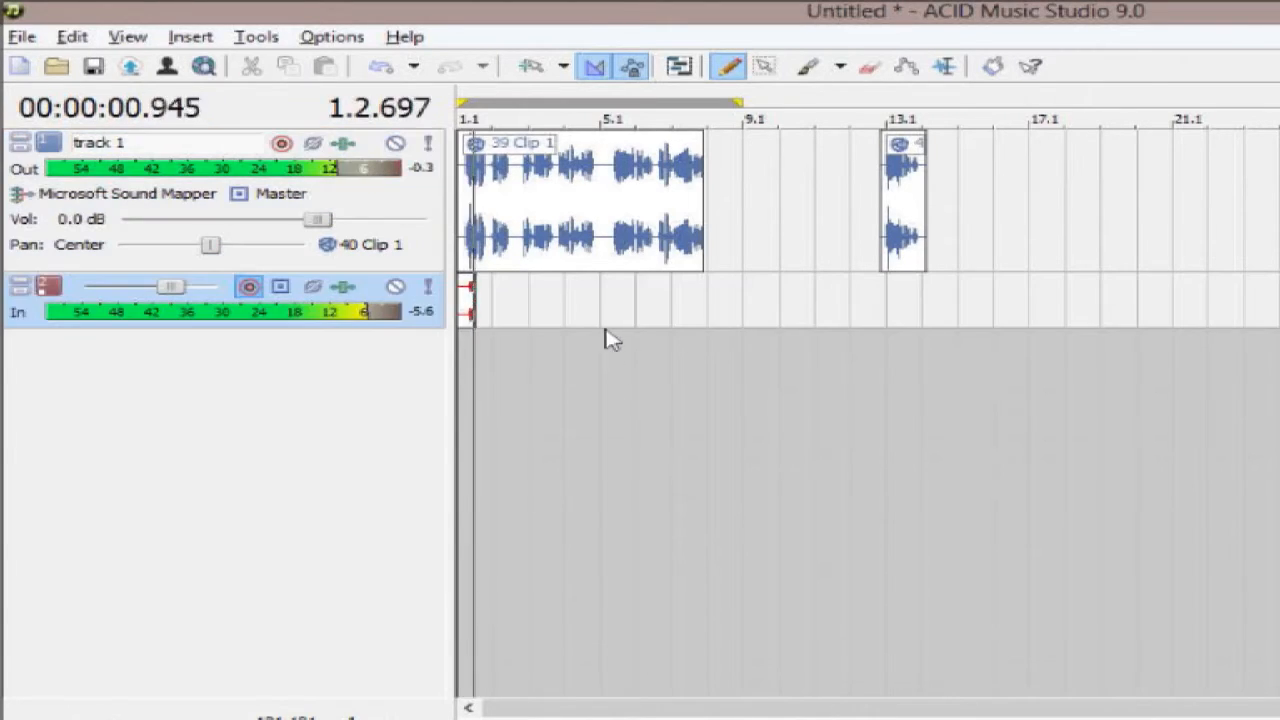
click(395, 143)
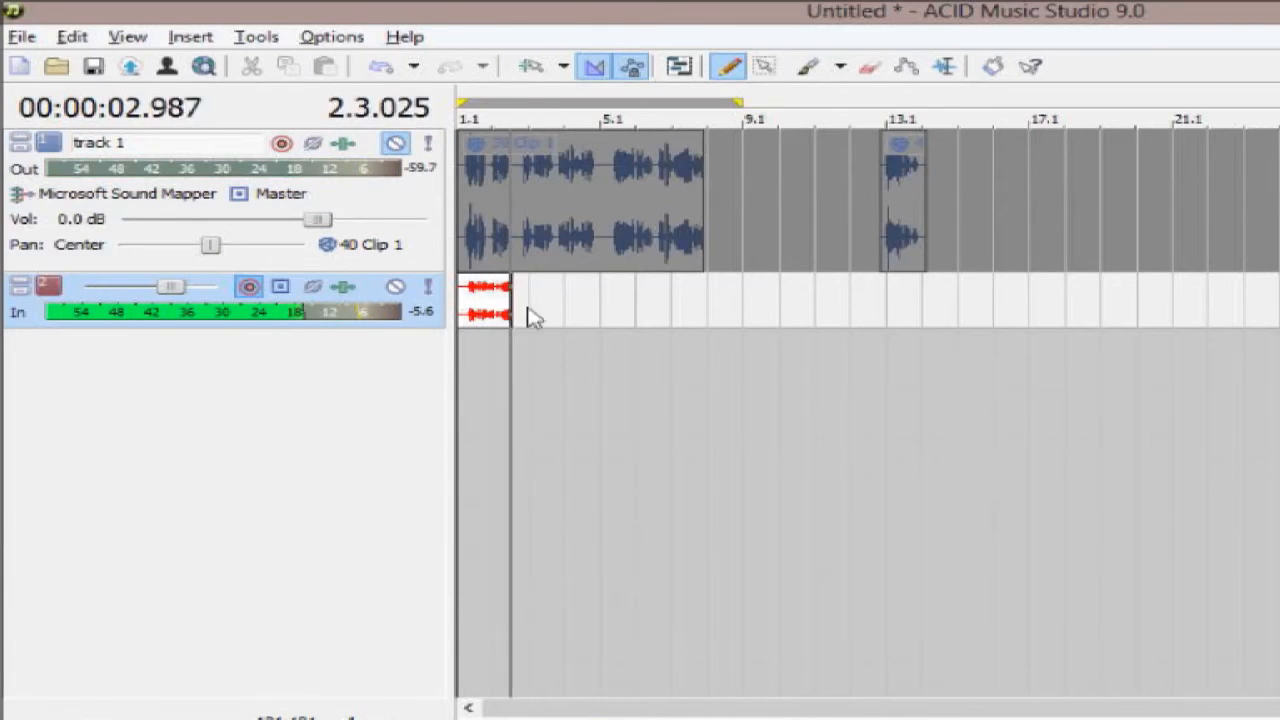
drag(429, 326, 430, 366)
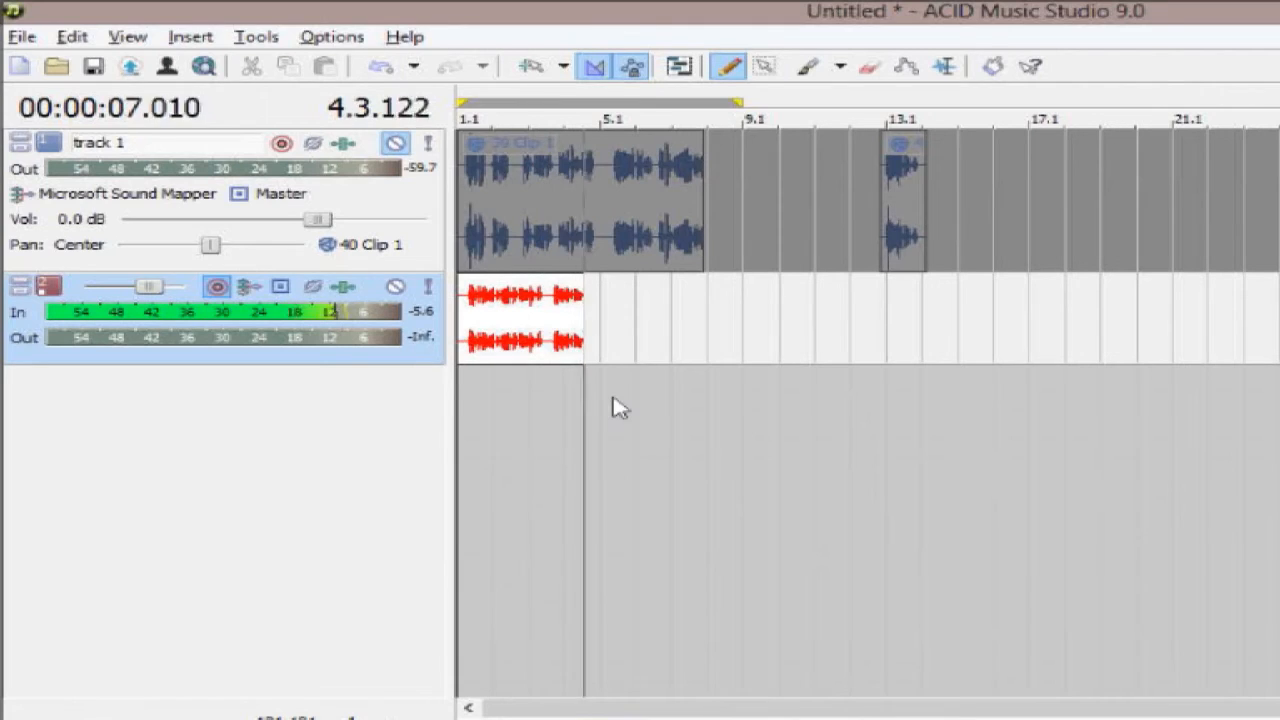
key(space)
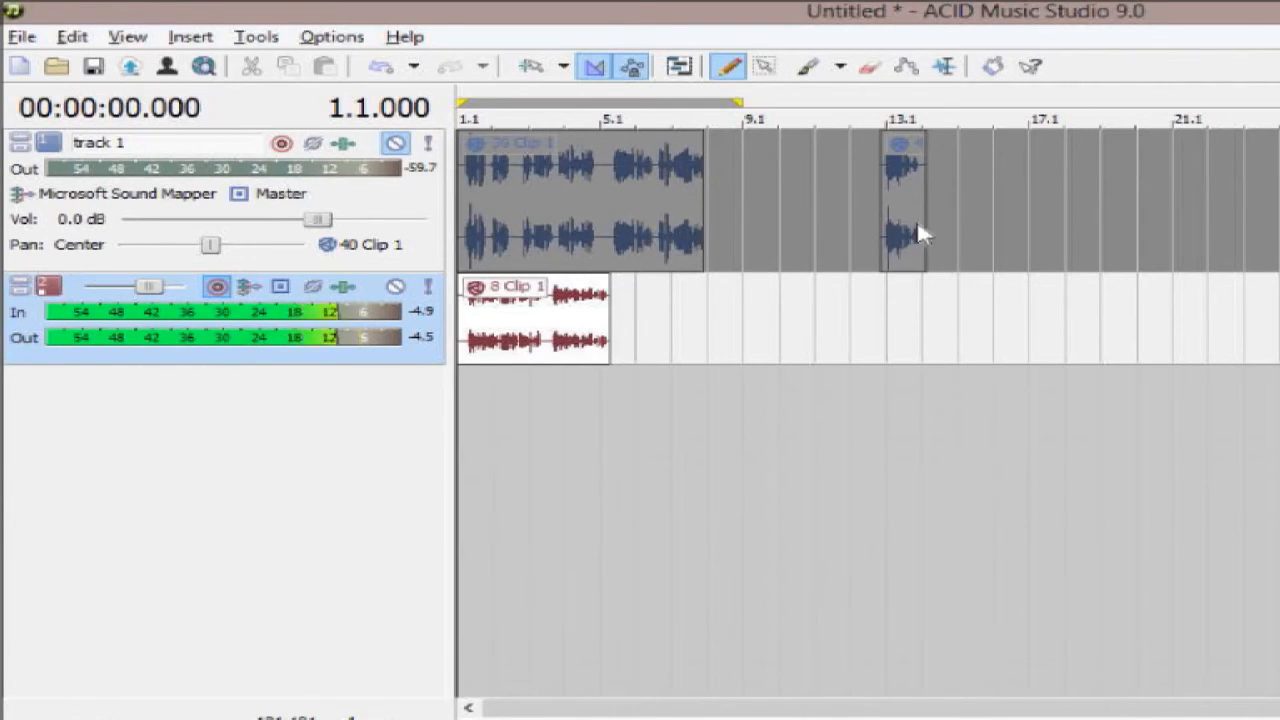
- Move the second track's clip to start where 39 Clip 1 ends, and shift track 1's last clip to follow it
drag(568, 326, 814, 326)
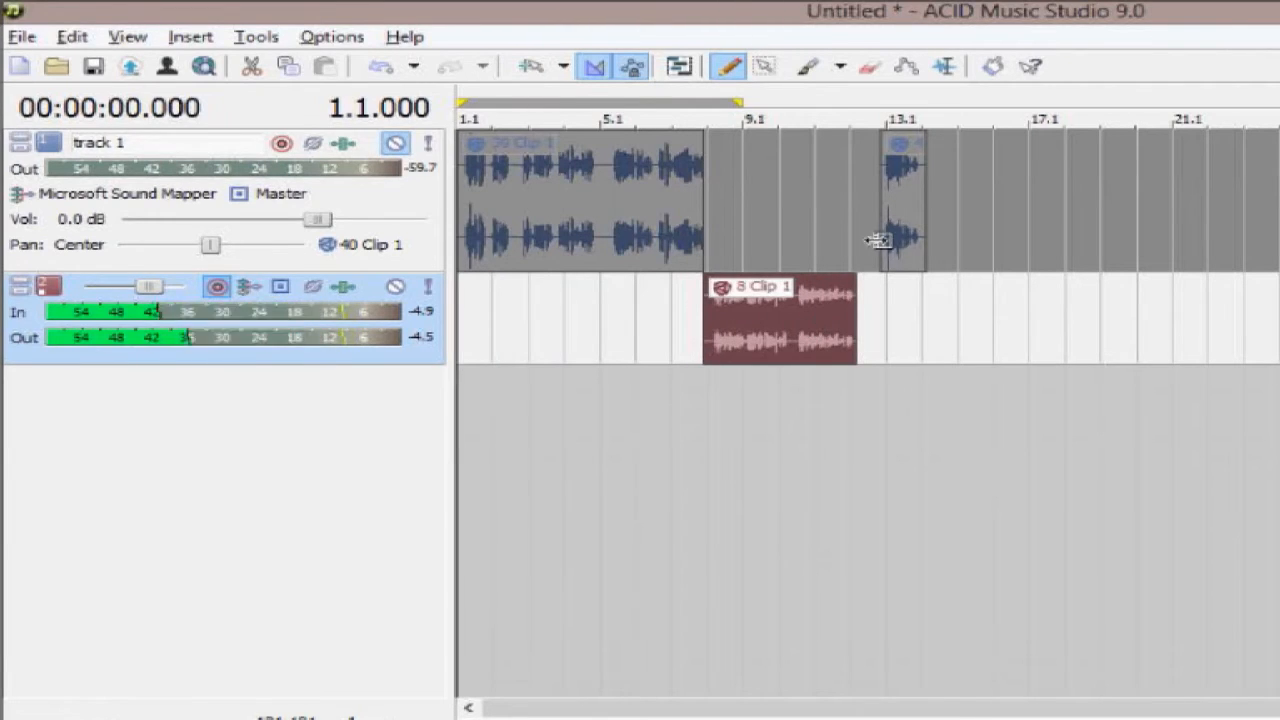
drag(878, 240, 870, 255)
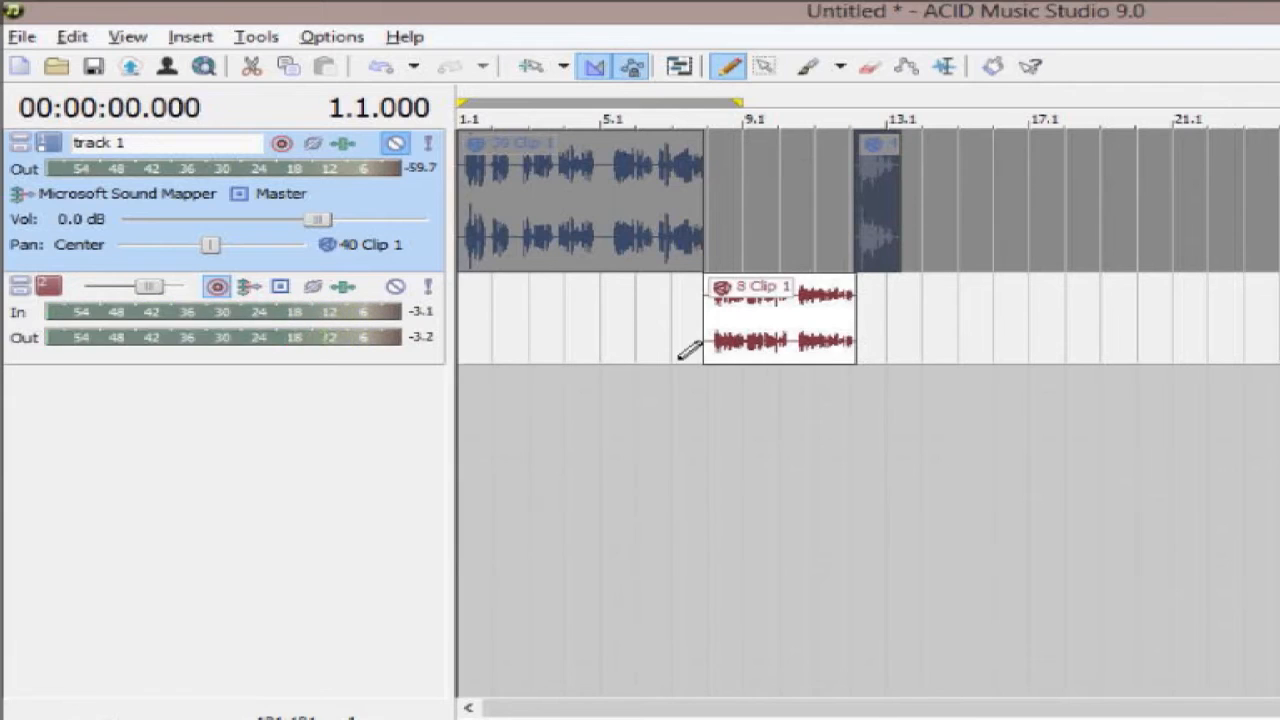
- Move 8 Clip 1 up into the gap on unmuted track 1, and delete the empty second track
click(770, 330)
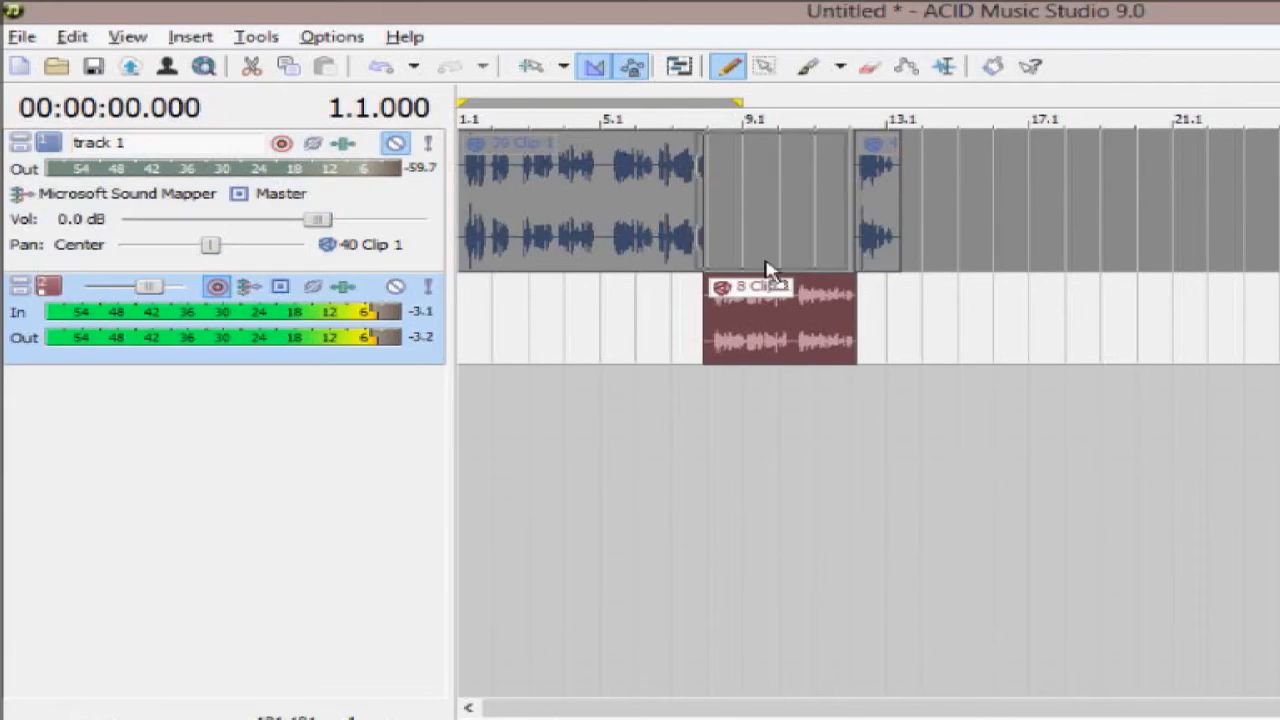
drag(768, 268, 772, 225)
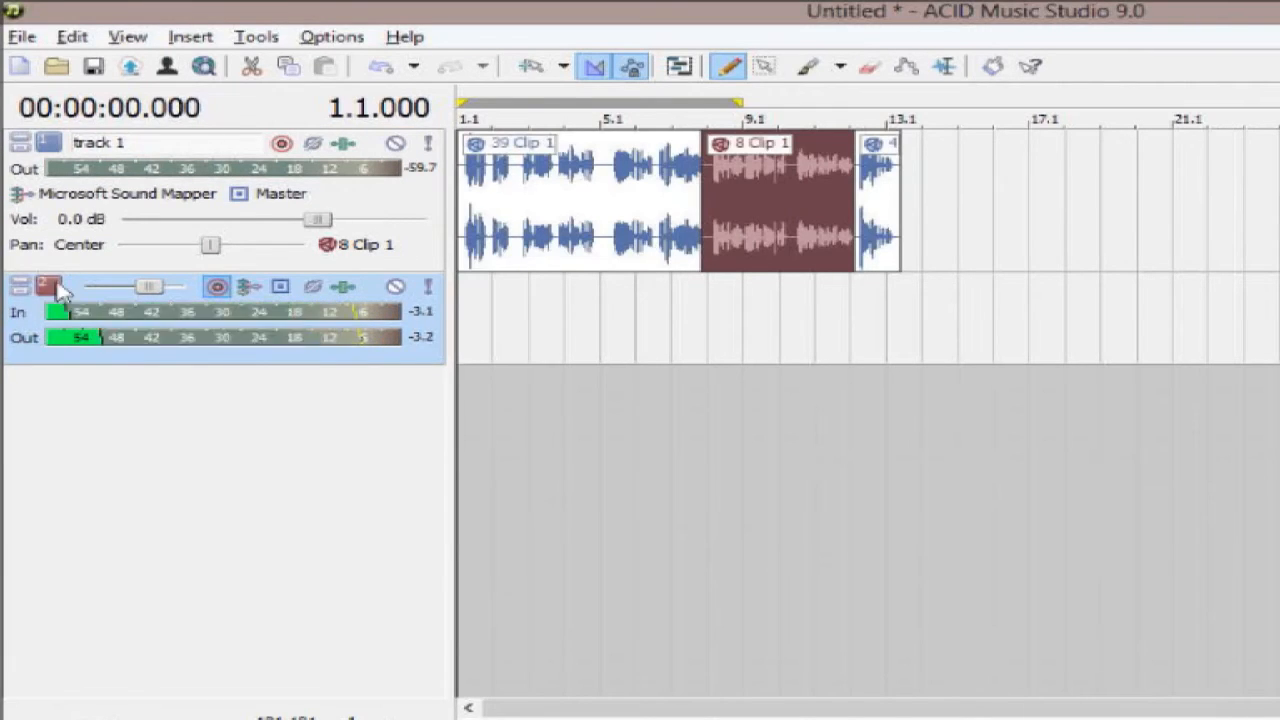
key(Delete)
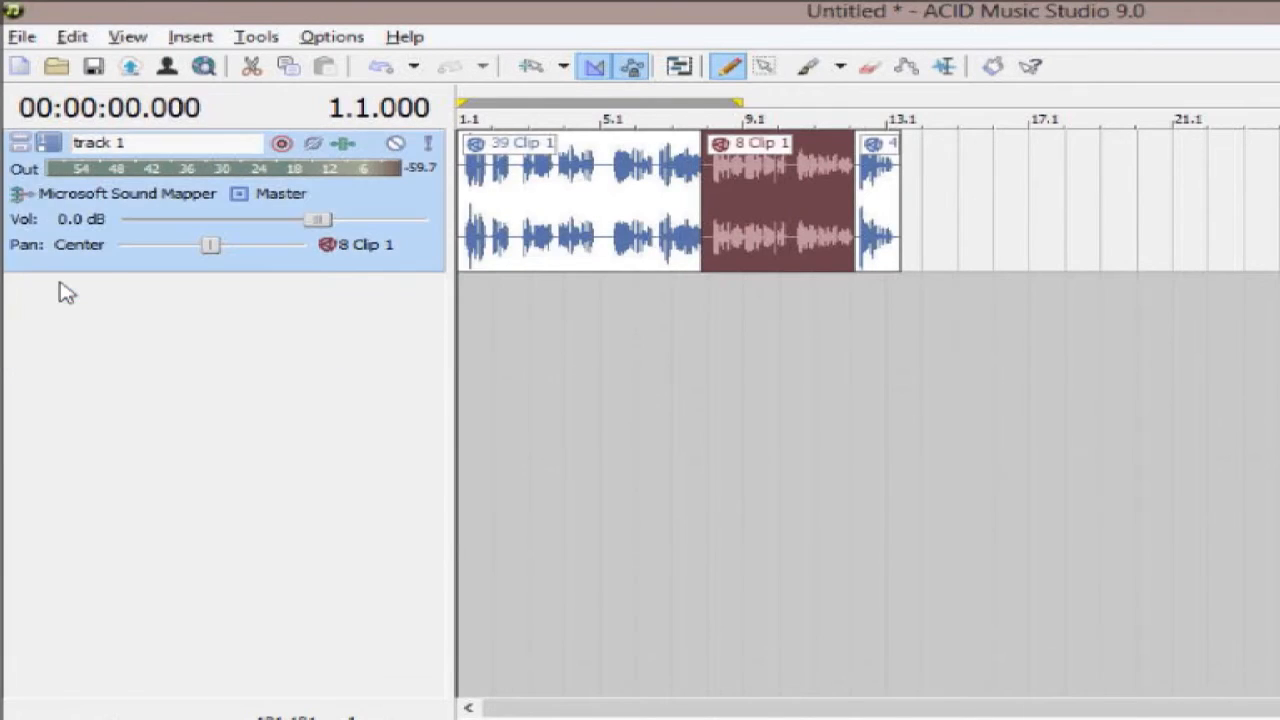
- Shift 8 Clip 1 and track 1's last clip slightly earlier so each overlaps and crossfades with the preceding clip
drag(785, 262, 770, 250)
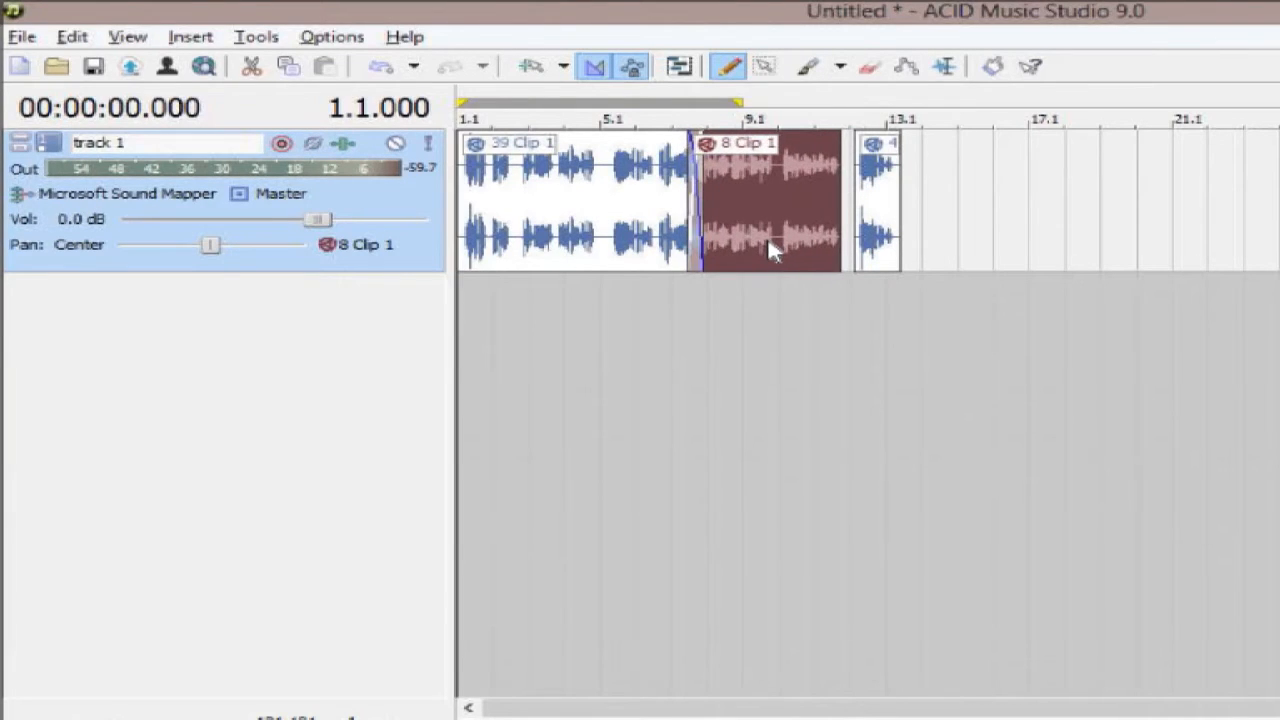
drag(885, 240, 873, 240)
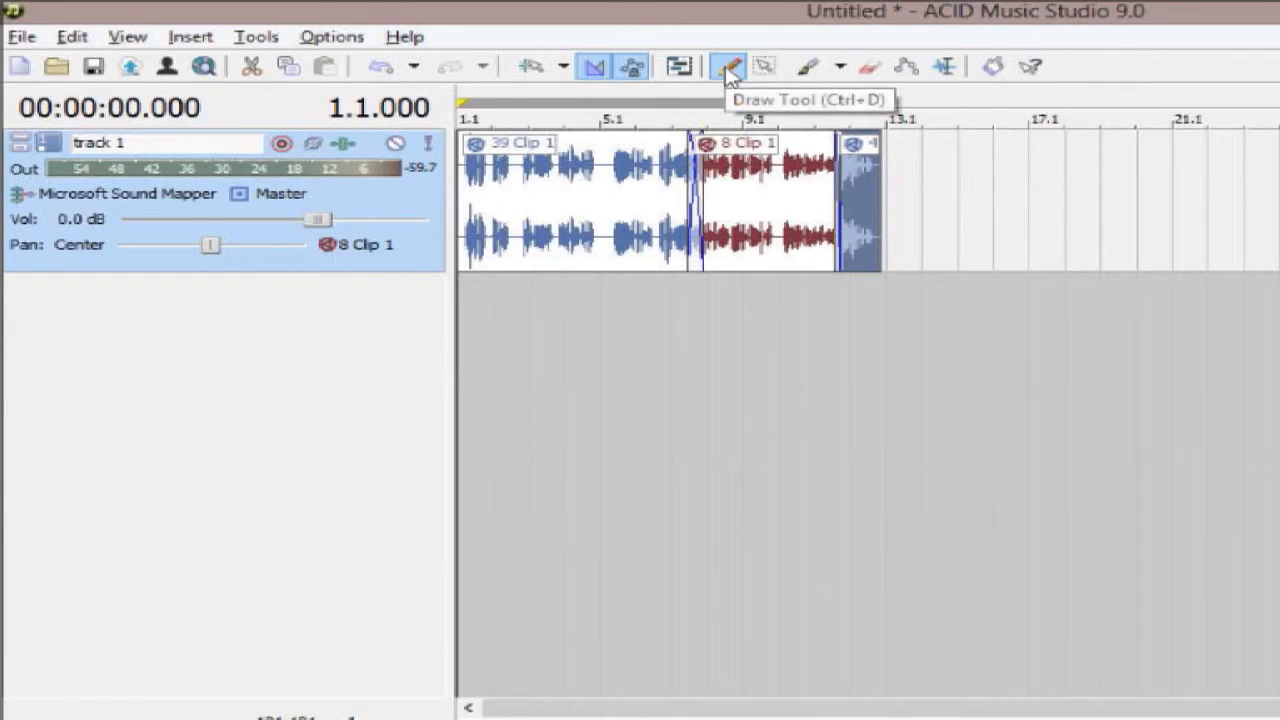
- Draw another 8 Clip 1 event on track 1 from about measure 15 to 19 with the Draw tool, and delete it
drag(952, 190, 1112, 192)
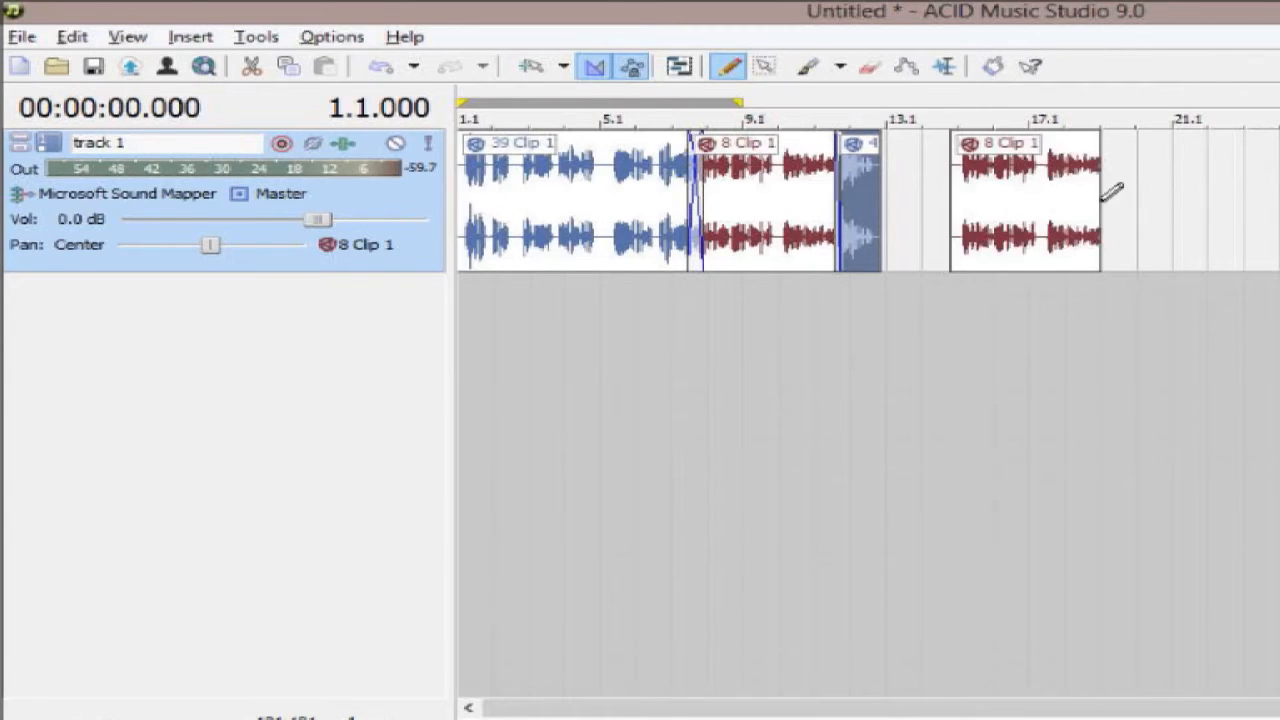
click(1040, 218)
key(Delete)
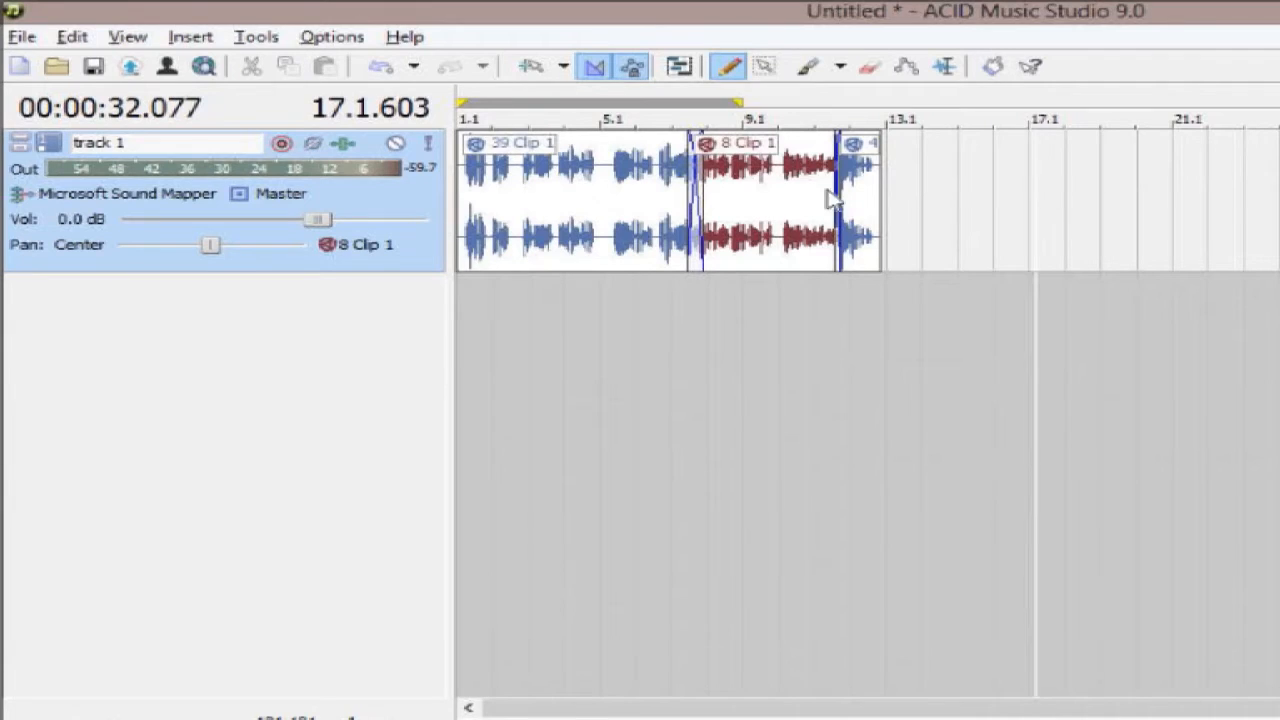
- Box-select the last two clips on track 1 with the Selection tool, and clear the selection
click(765, 66)
drag(940, 224, 702, 236)
click(968, 228)
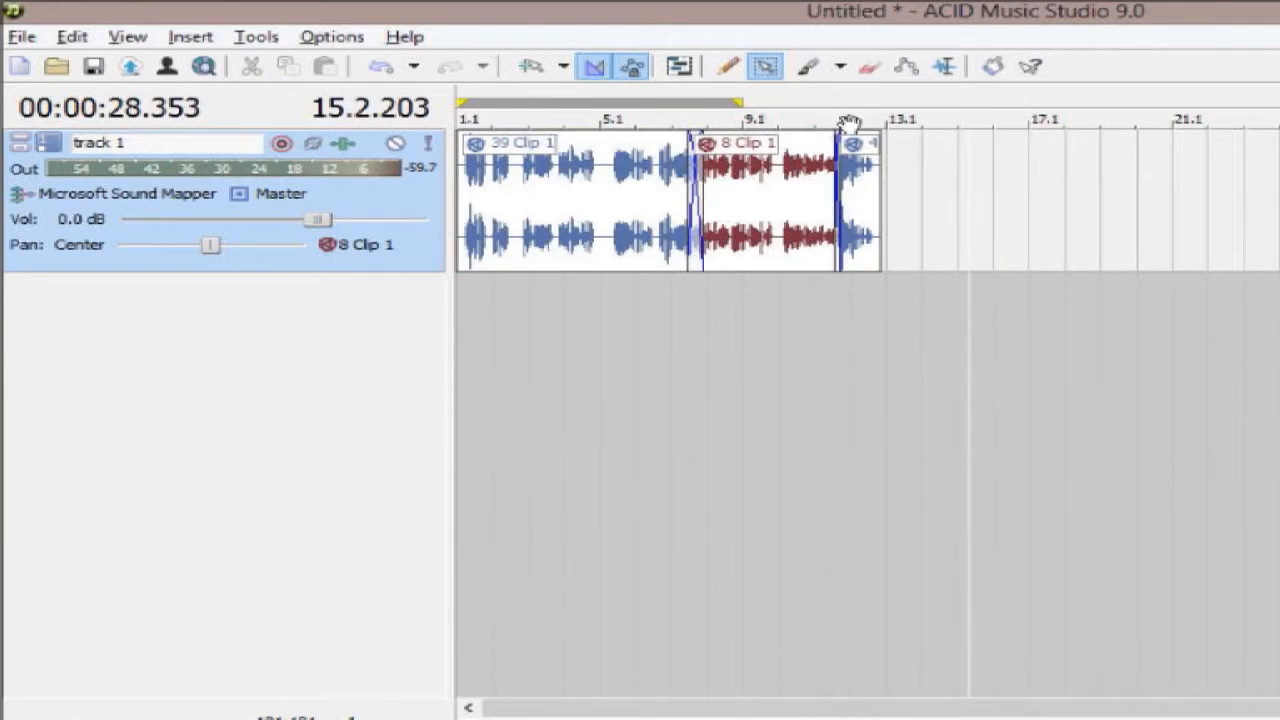
- Paint 8 Clip 1 on track 1 from about measure 16 to 22, and examine the Paint tool's note-length options
click(809, 66)
drag(988, 181, 1232, 190)
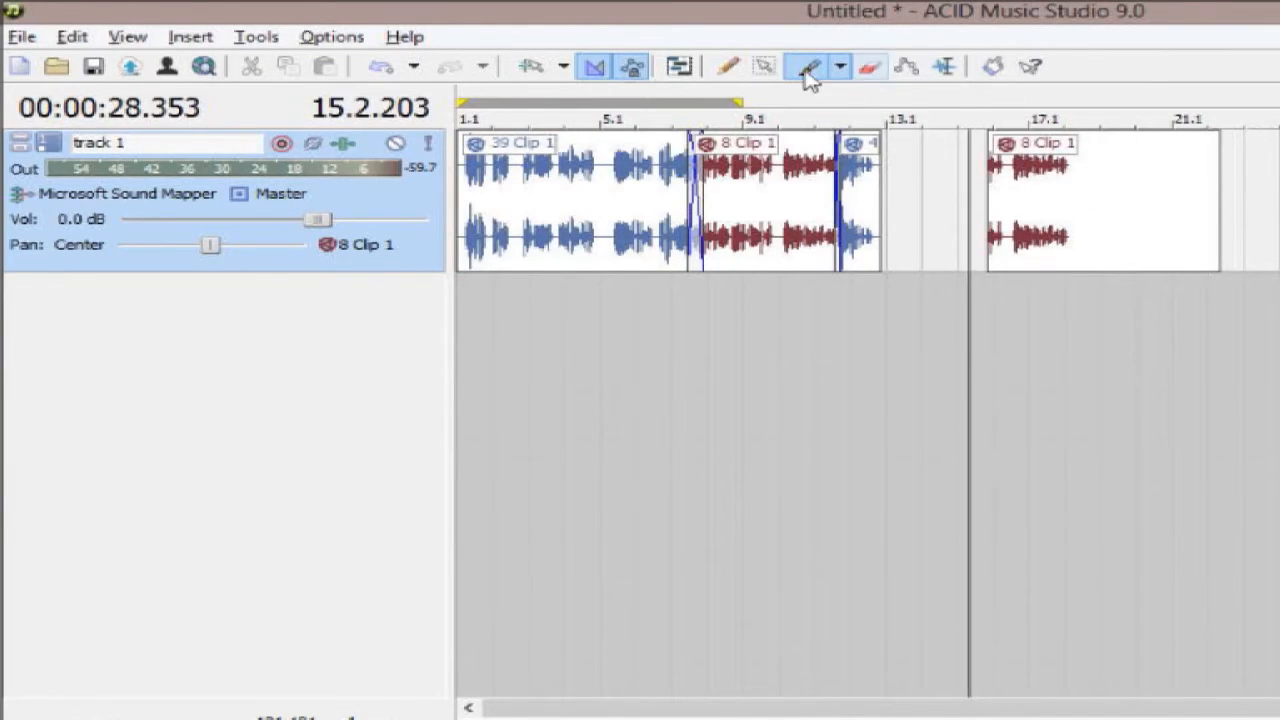
click(842, 67)
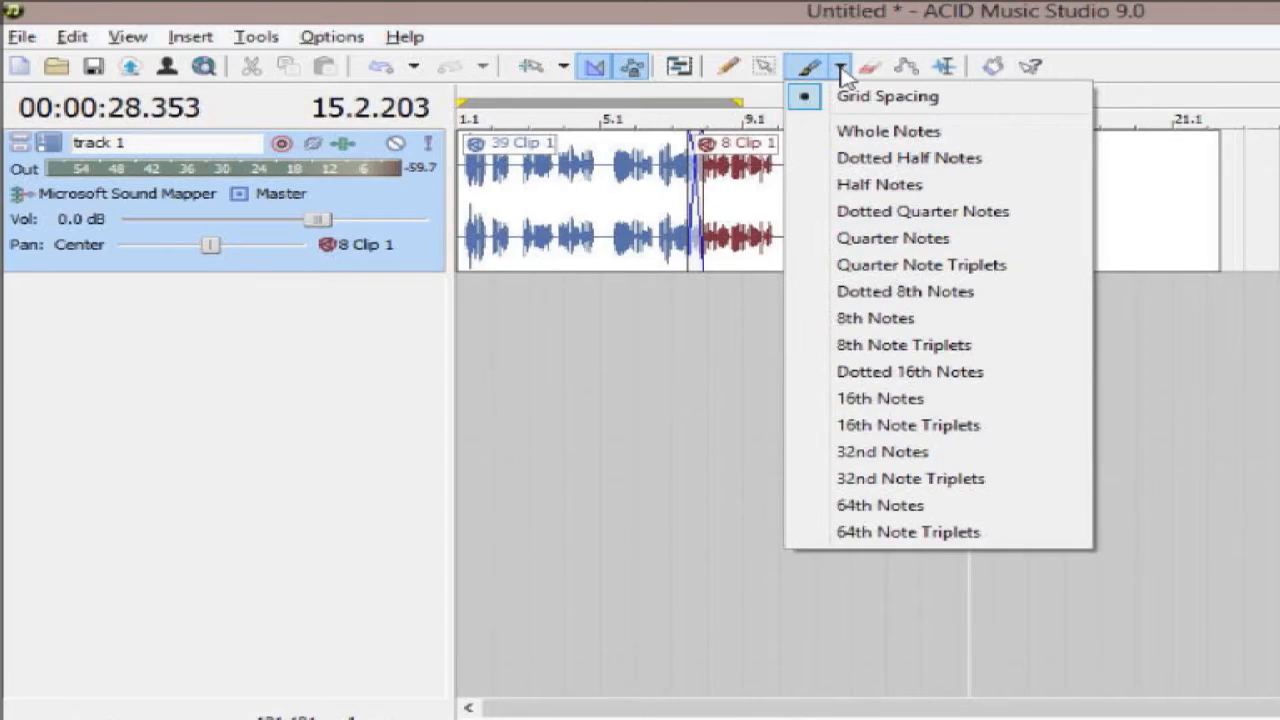
click(842, 70)
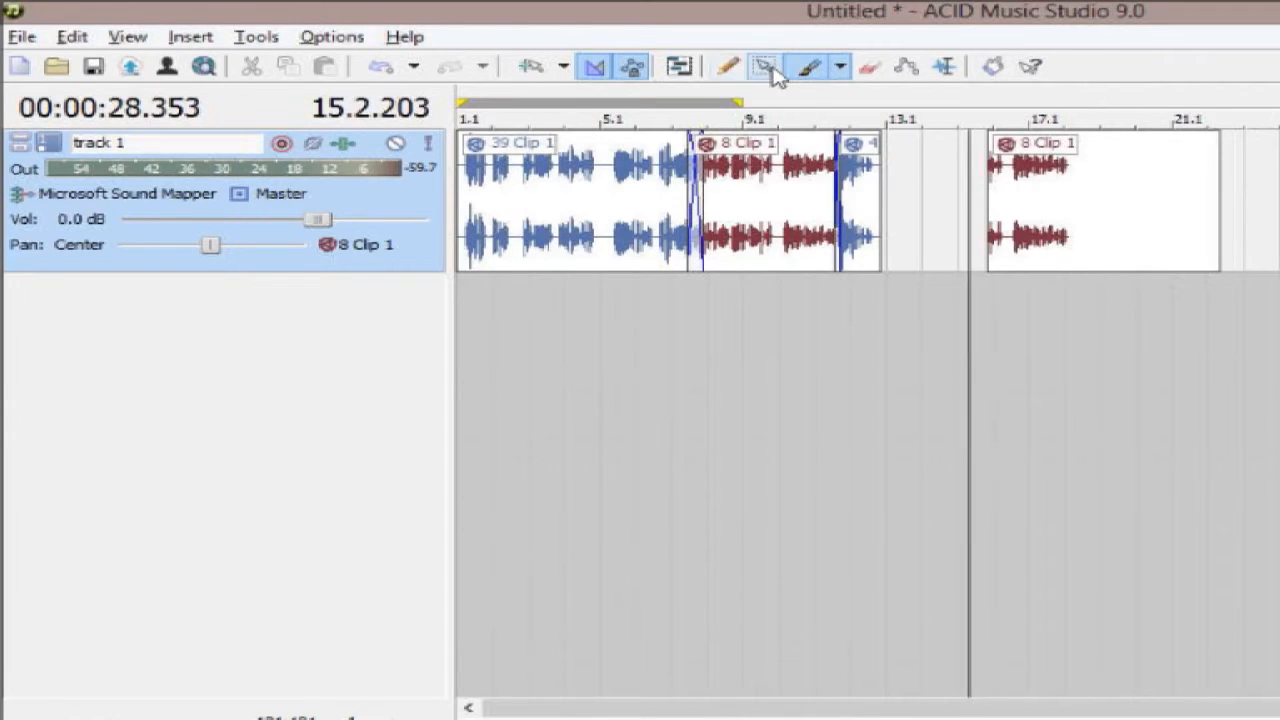
- Erase the painted 8 Clip 1 event from about measure 17 to its end with the Erase tool
click(731, 71)
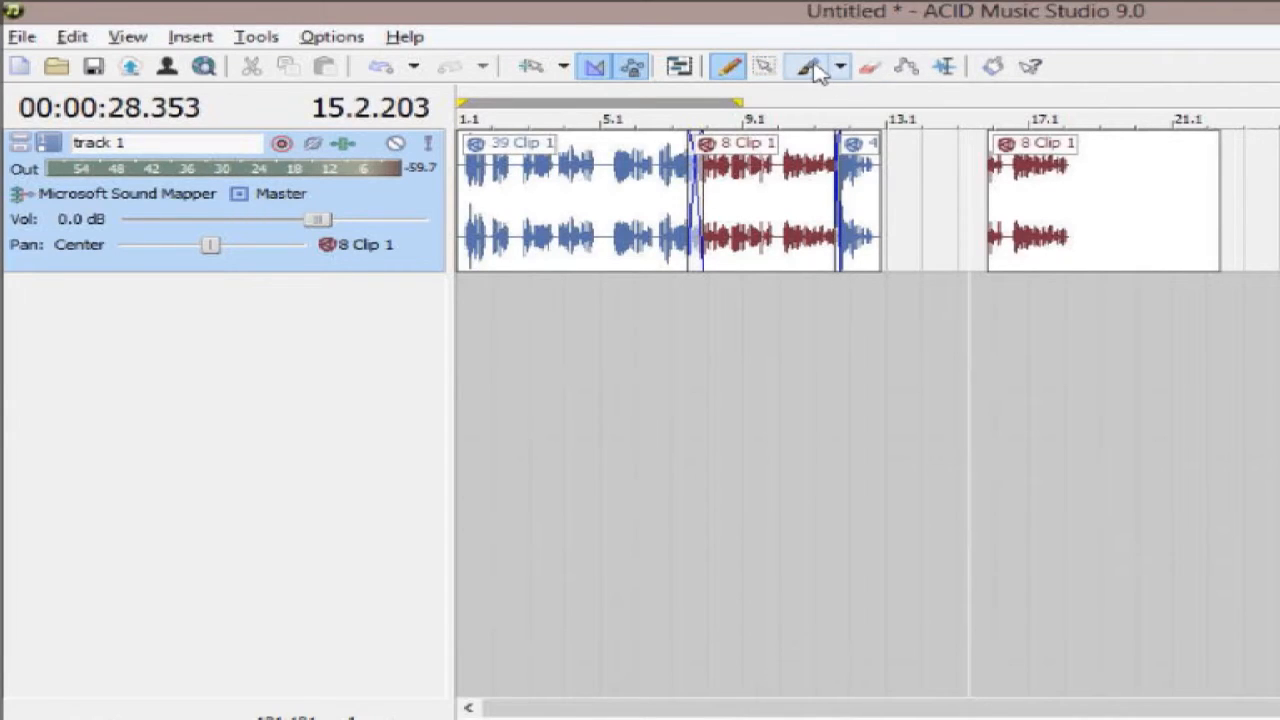
click(872, 72)
mouse_move(1043, 200)
mouse_down()
mouse_move(1074, 189)
mouse_move(1220, 200)
mouse_up()
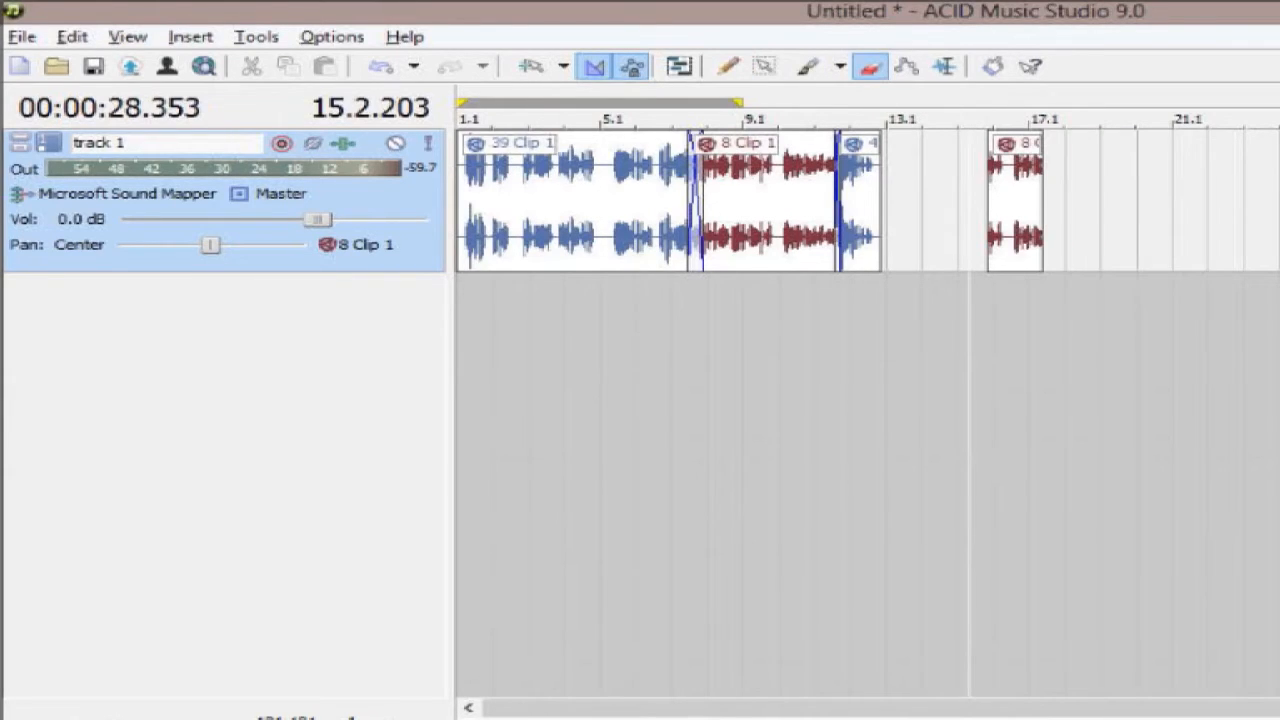
- Select the middle 8 Clip 1 event on track 1 with the Time Selection tool, clear the selection, and return to the Draw tool
click(906, 66)
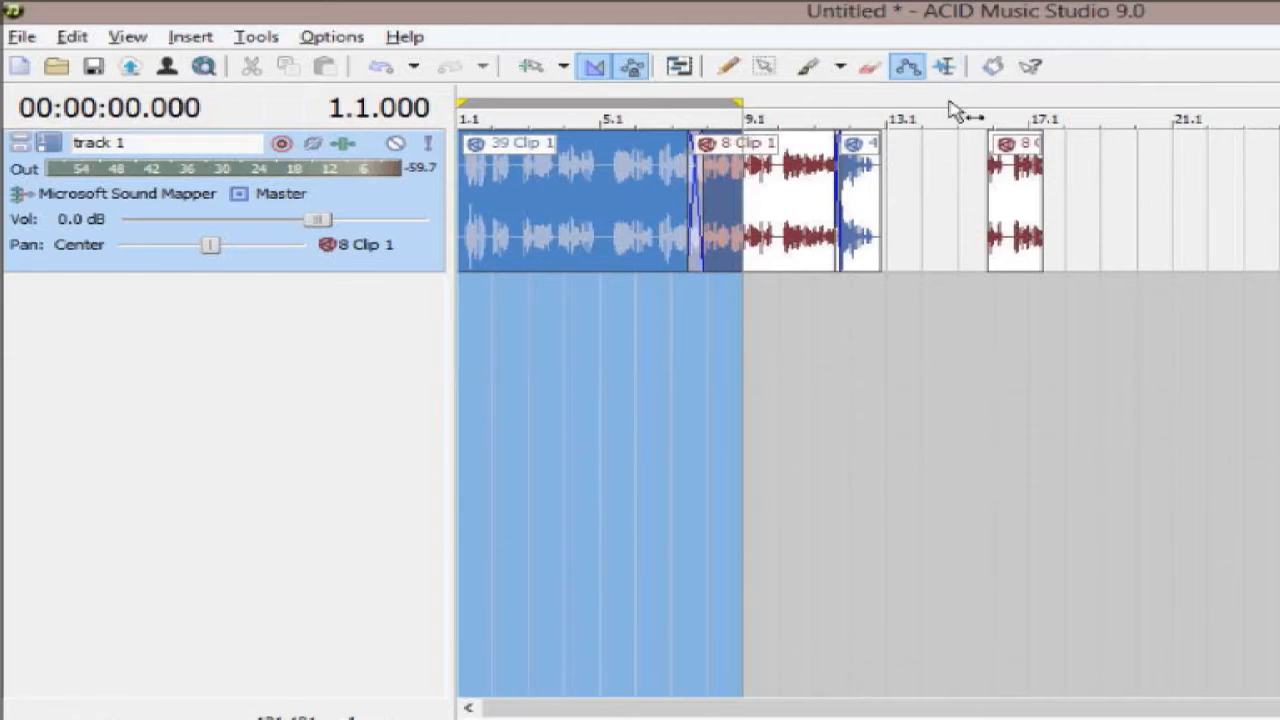
click(946, 70)
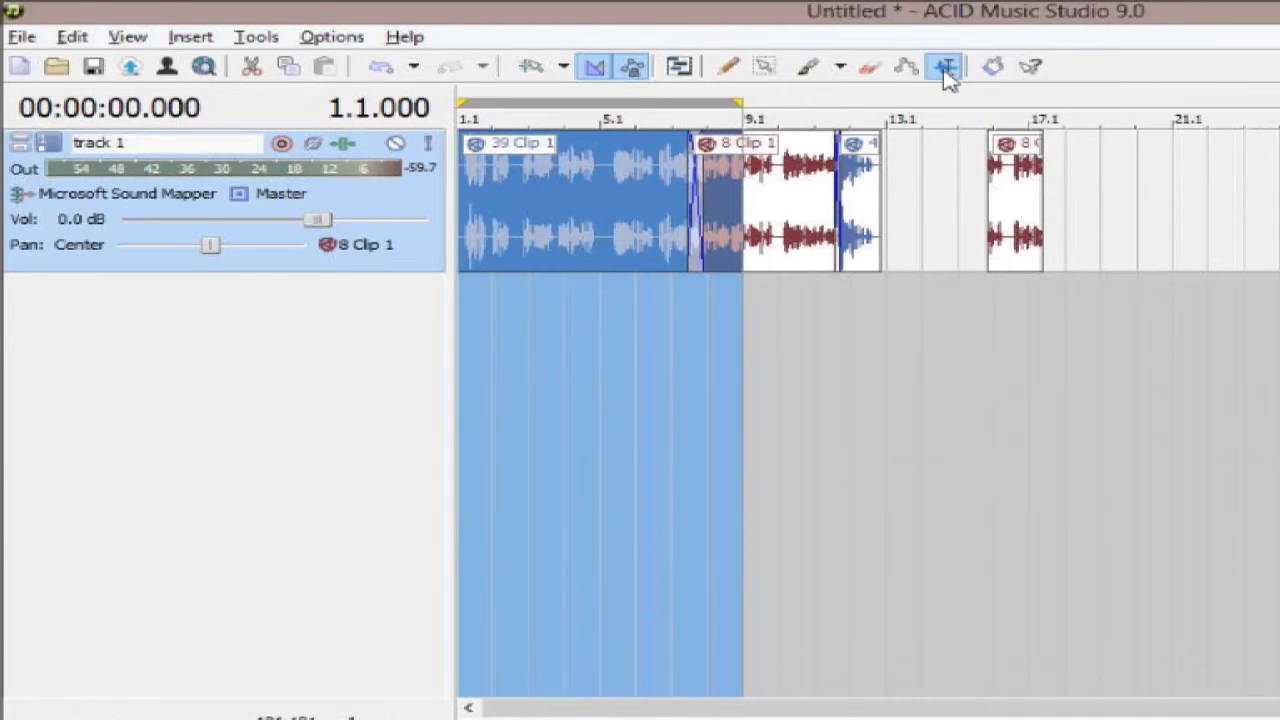
click(785, 233)
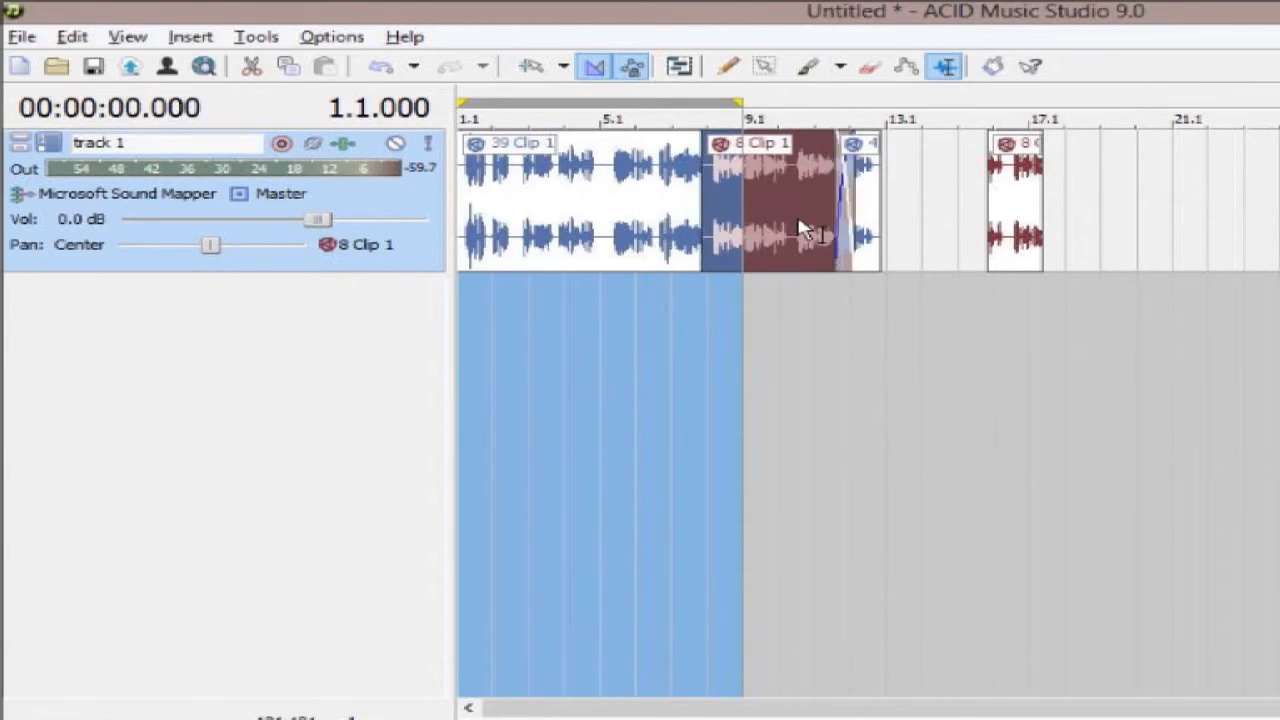
click(903, 355)
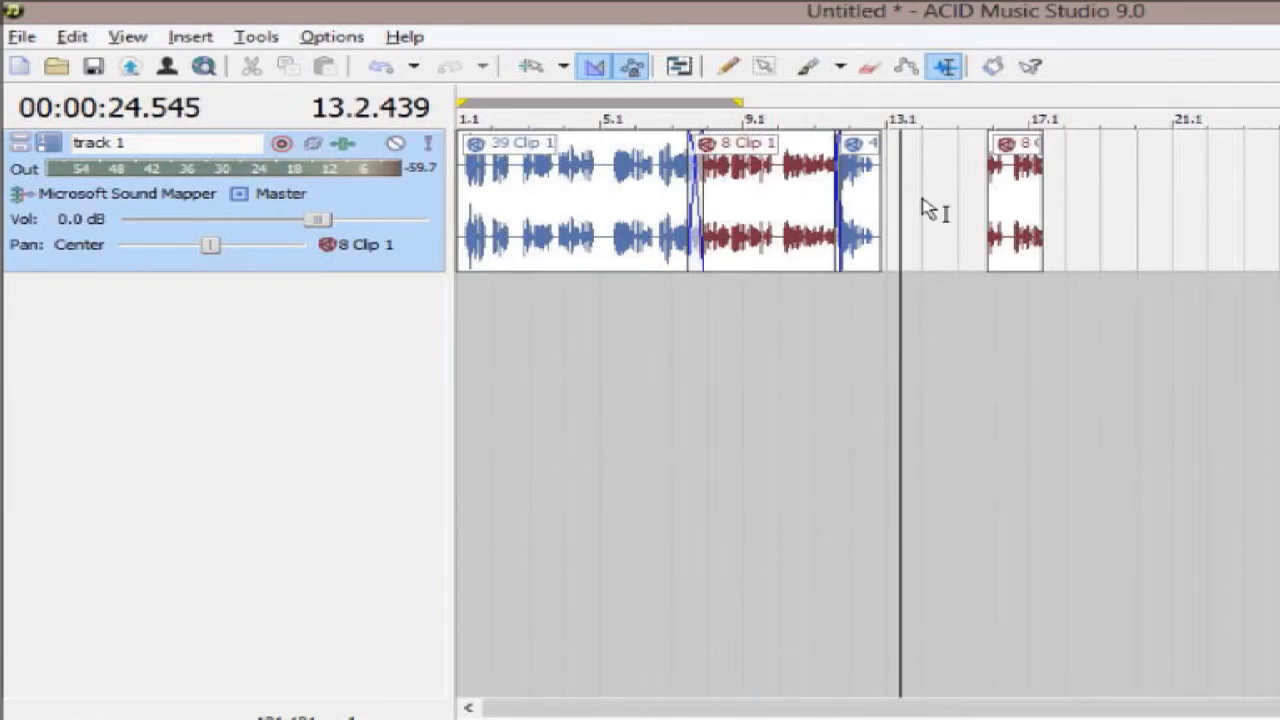
click(733, 70)
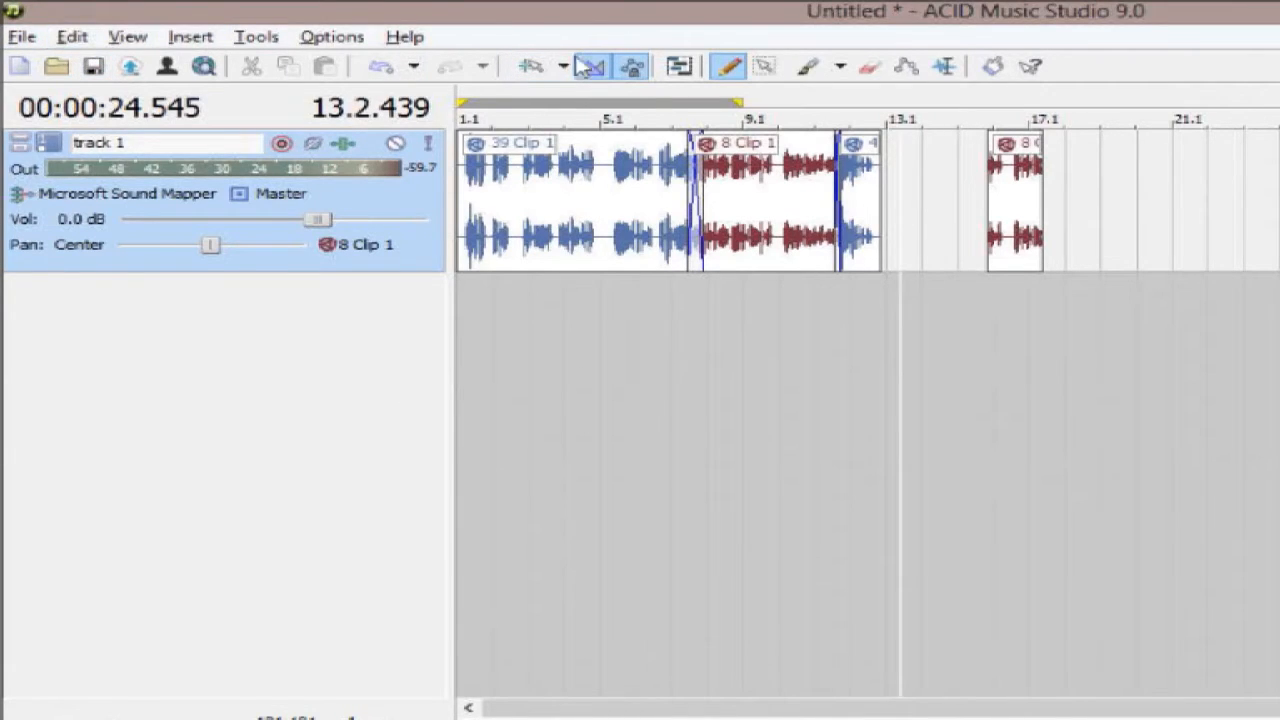
- Open the Render As dialog and examine the available file types and MP3 templates
click(22, 38)
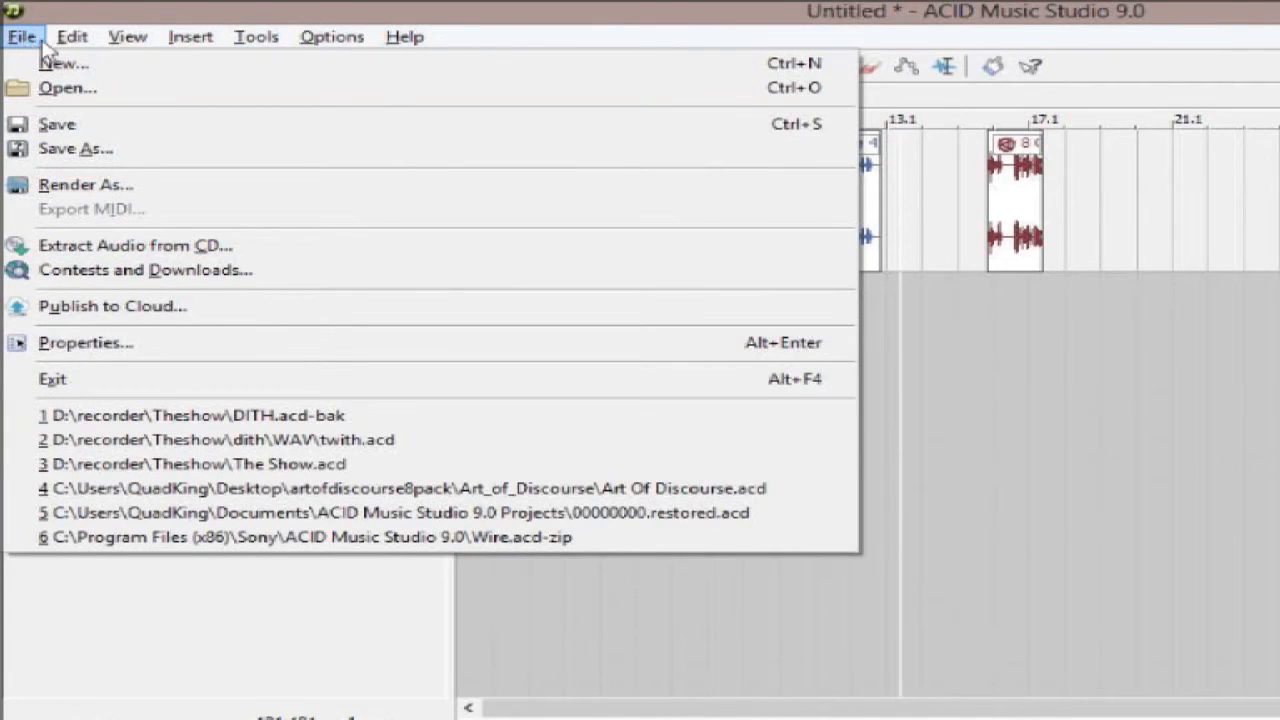
key(Right)
mouse_move(24, 34)
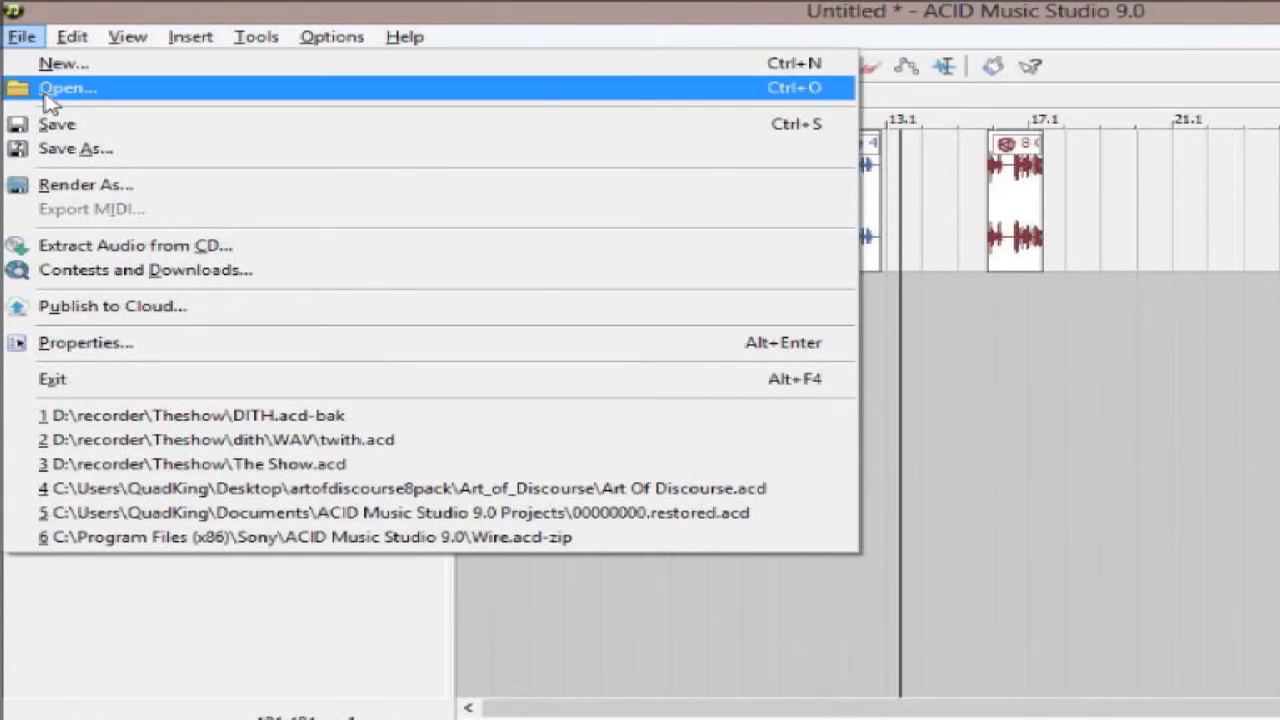
click(60, 188)
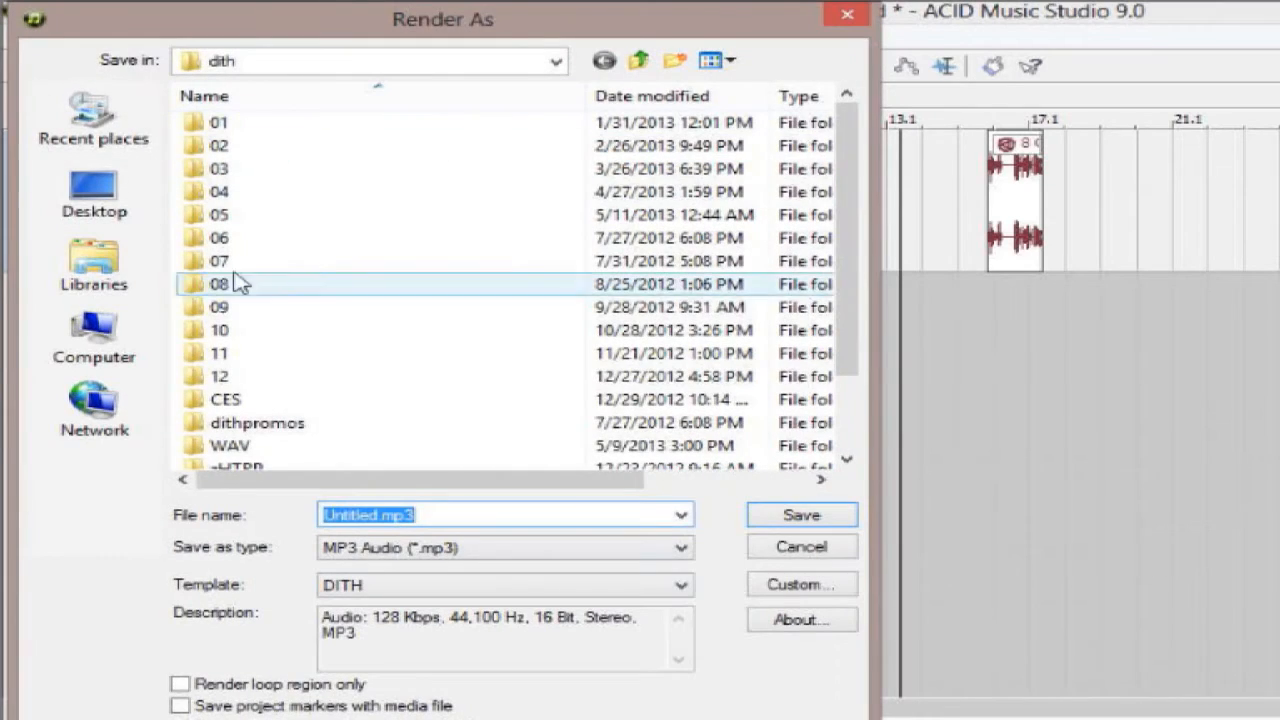
click(690, 553)
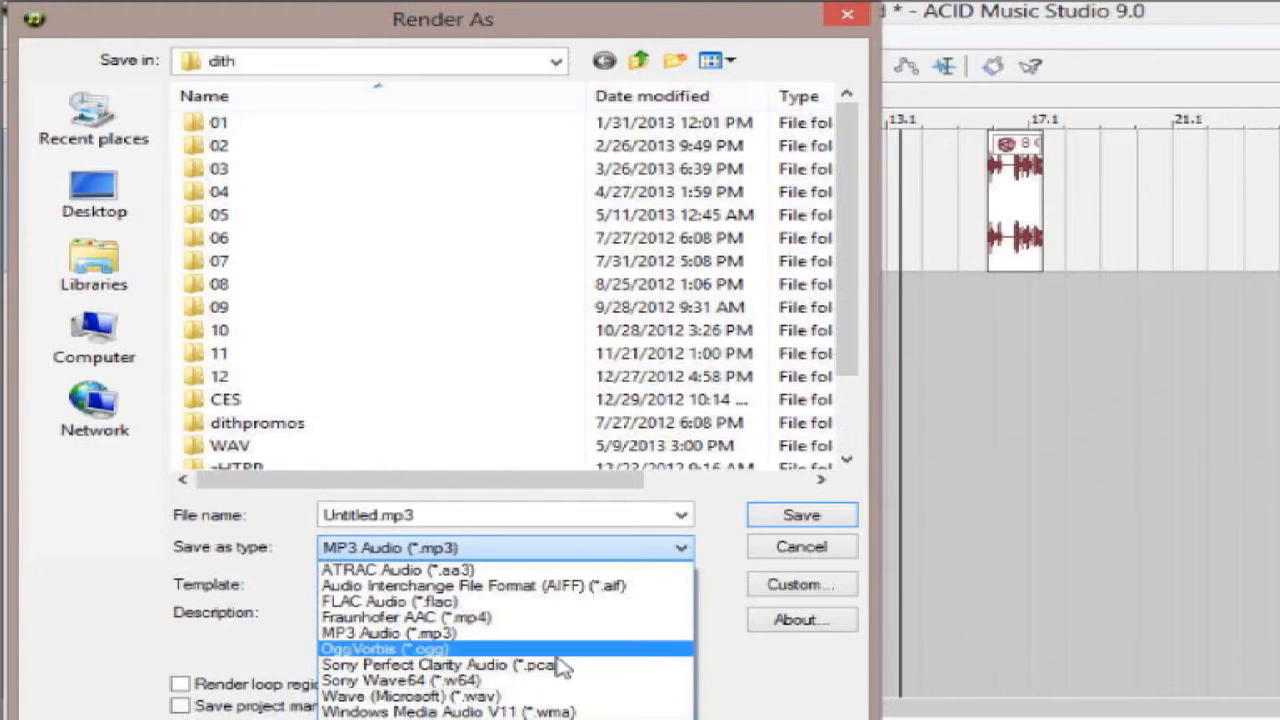
click(88, 630)
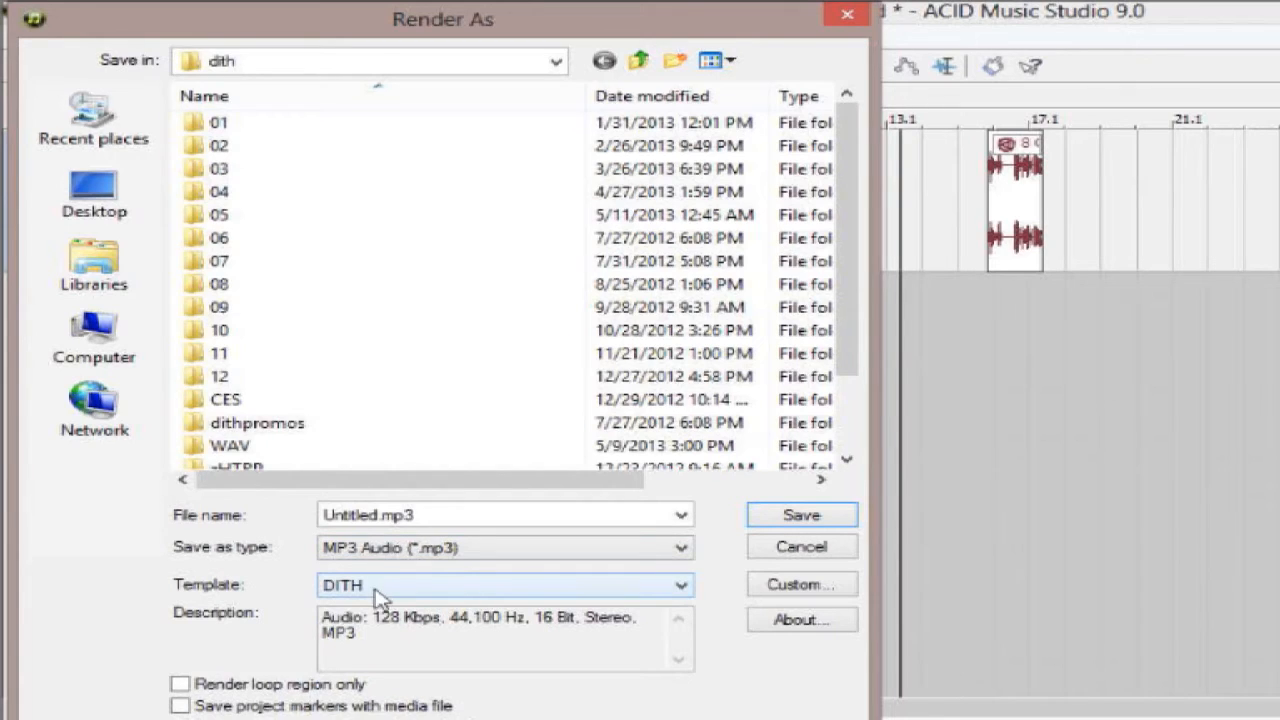
click(682, 588)
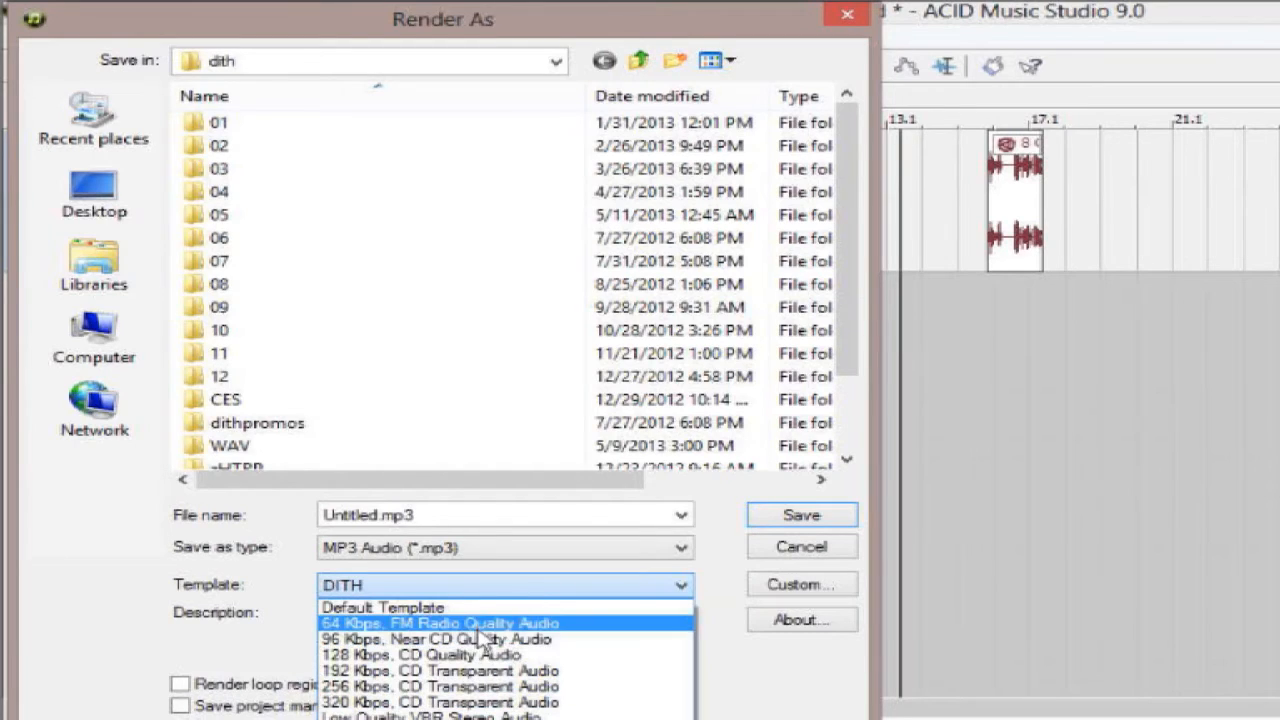
click(683, 548)
- Set the render type to Wave (Microsoft) (*.wav), examine its templates, and switch the type back to MP3 Audio (*.mp3)
click(680, 548)
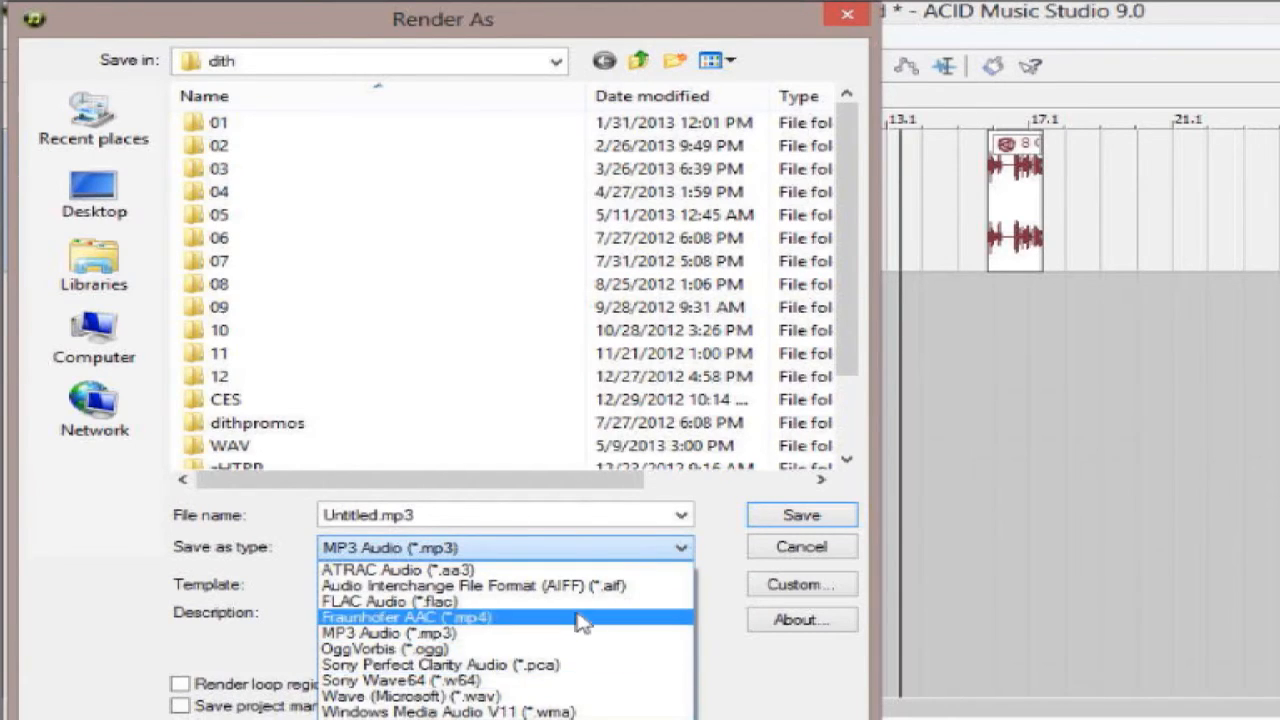
click(570, 697)
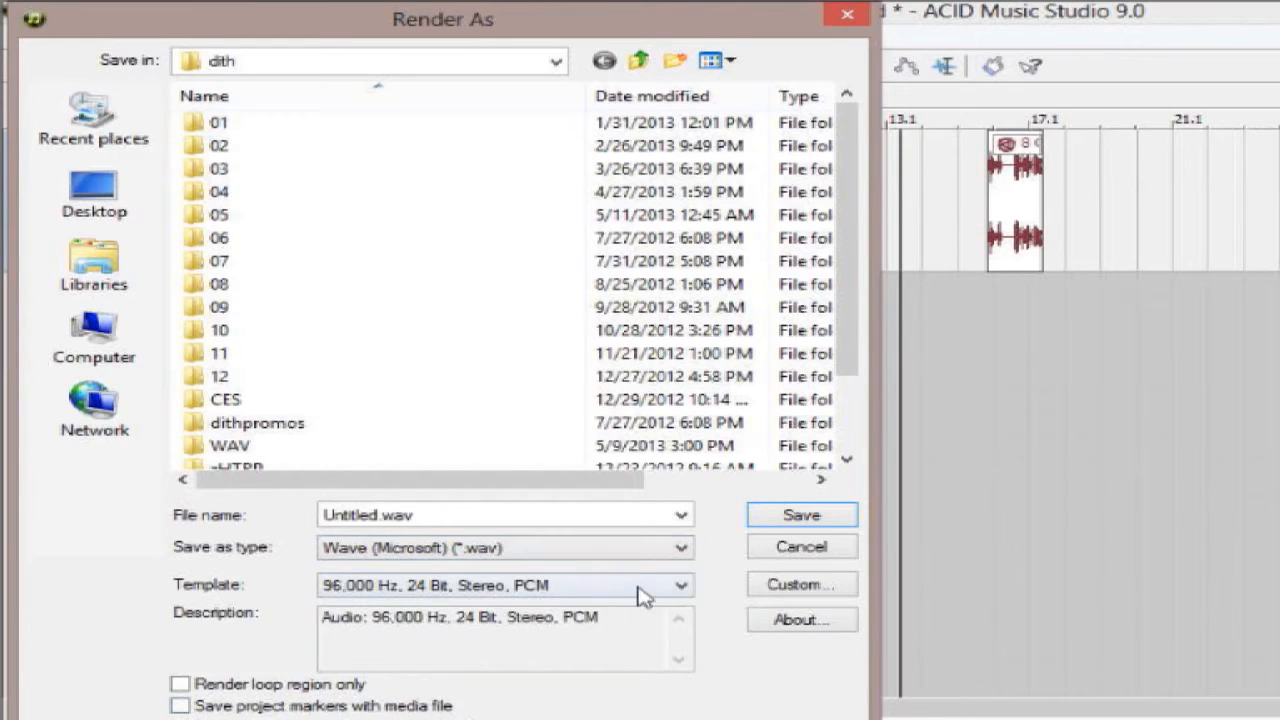
click(681, 588)
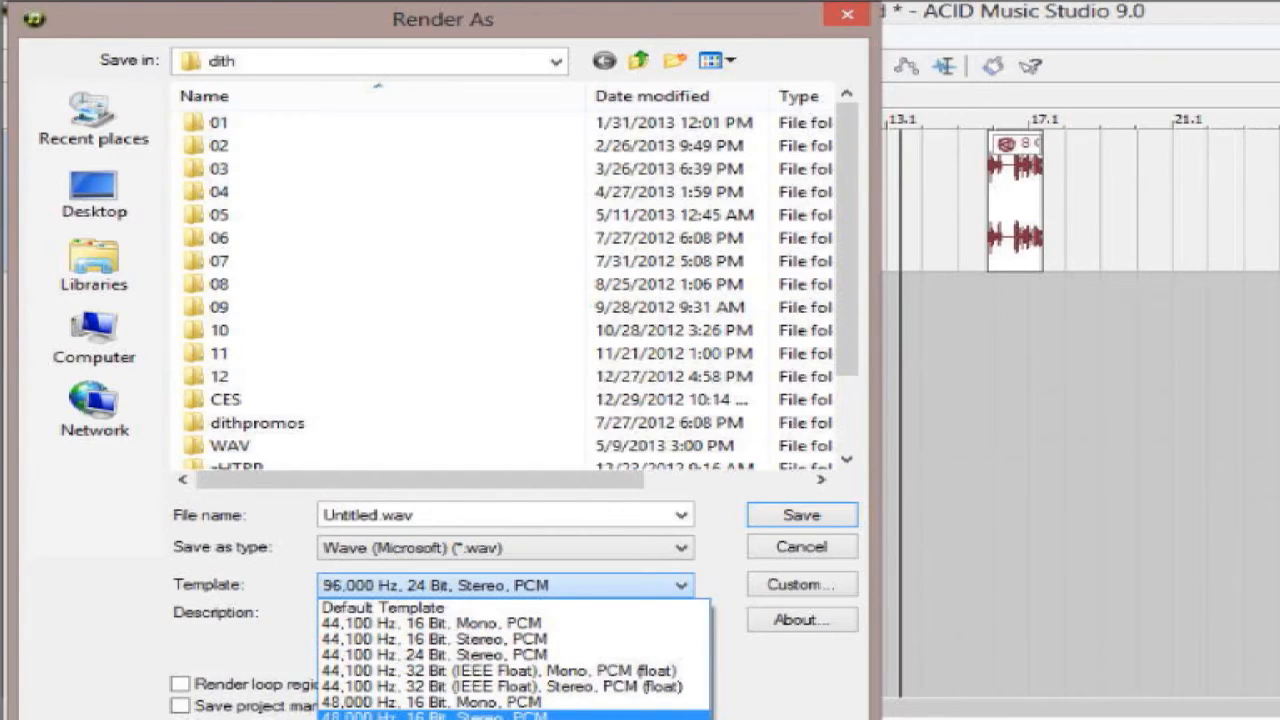
click(684, 588)
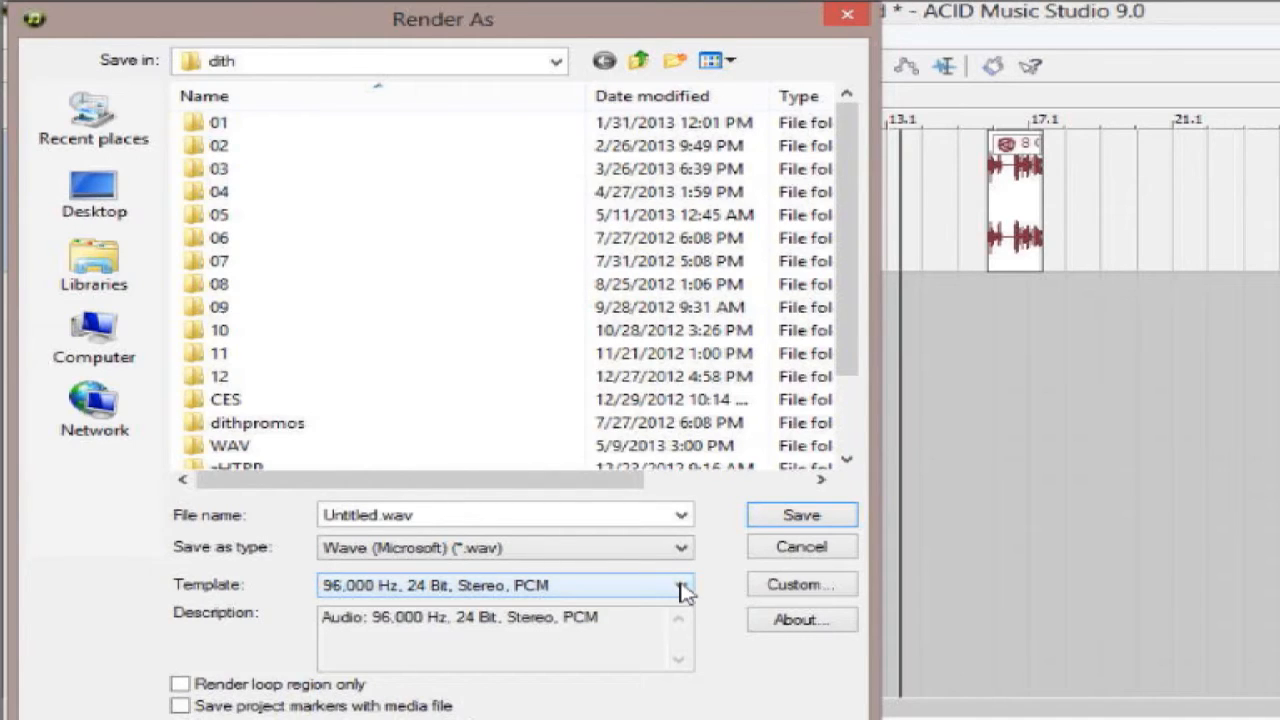
click(681, 548)
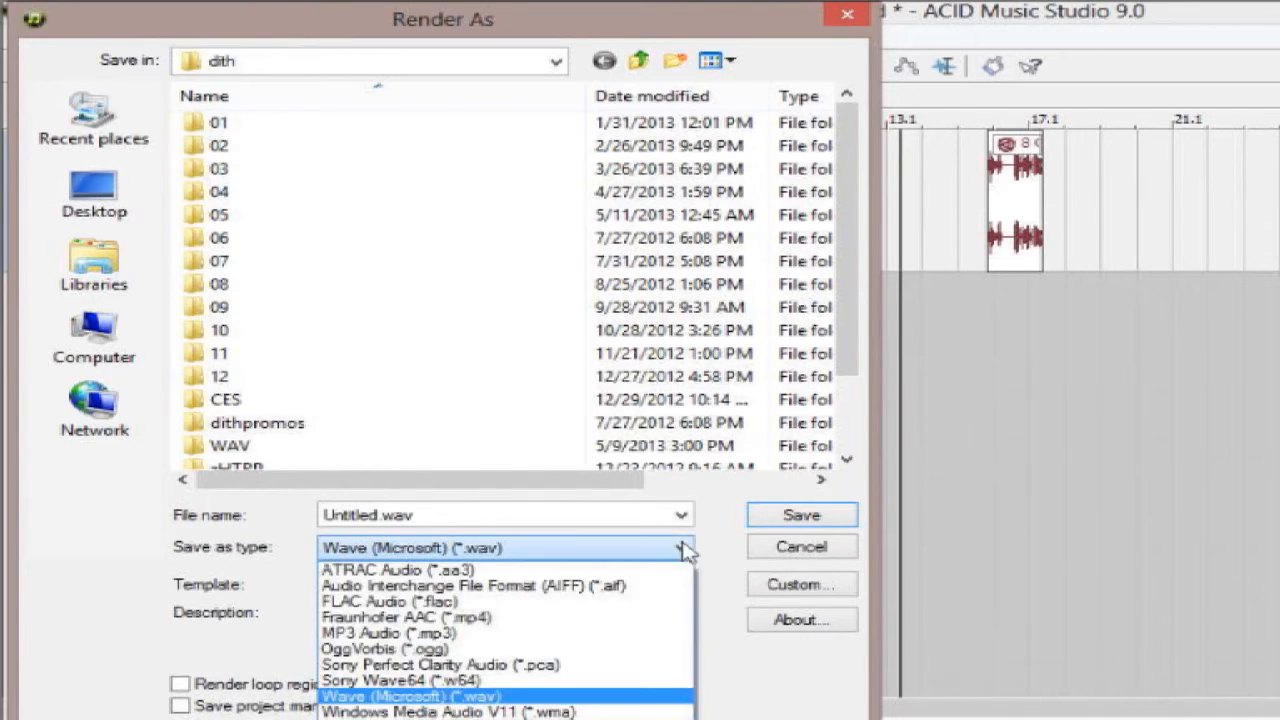
click(586, 634)
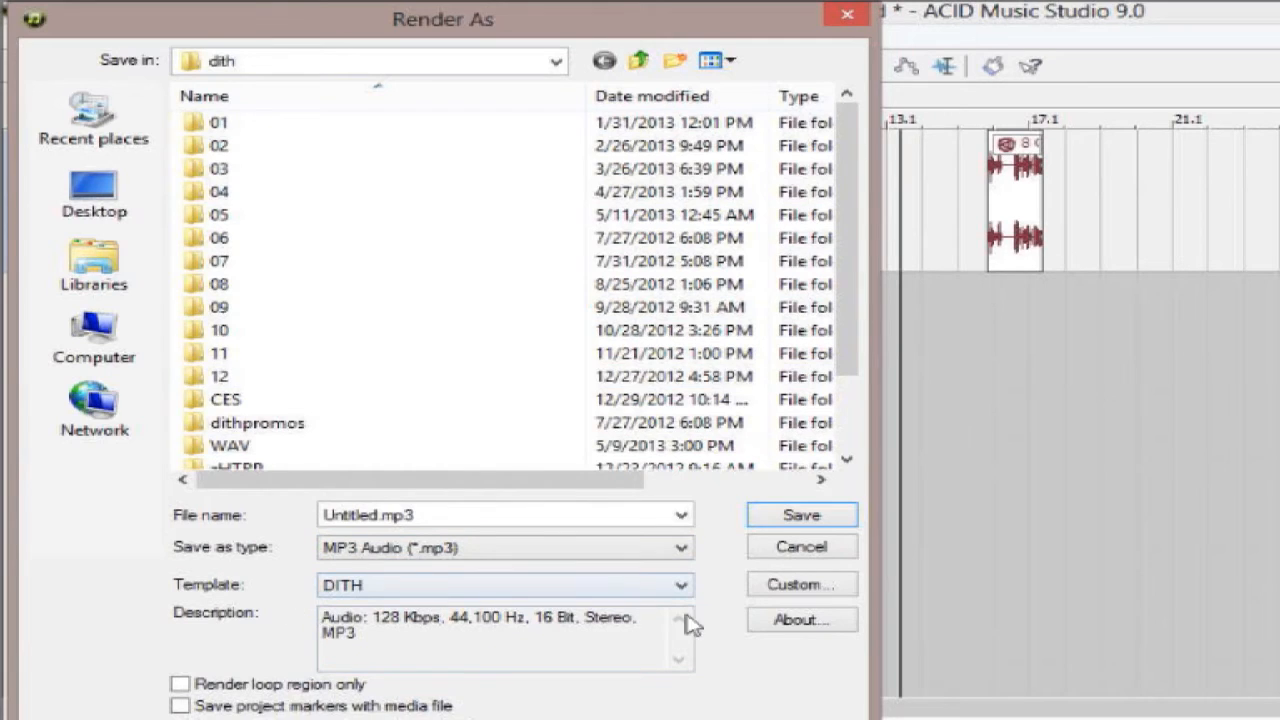
- Review the encode and ID3 settings in the DITH template's custom MP3 settings, and accept them
click(800, 585)
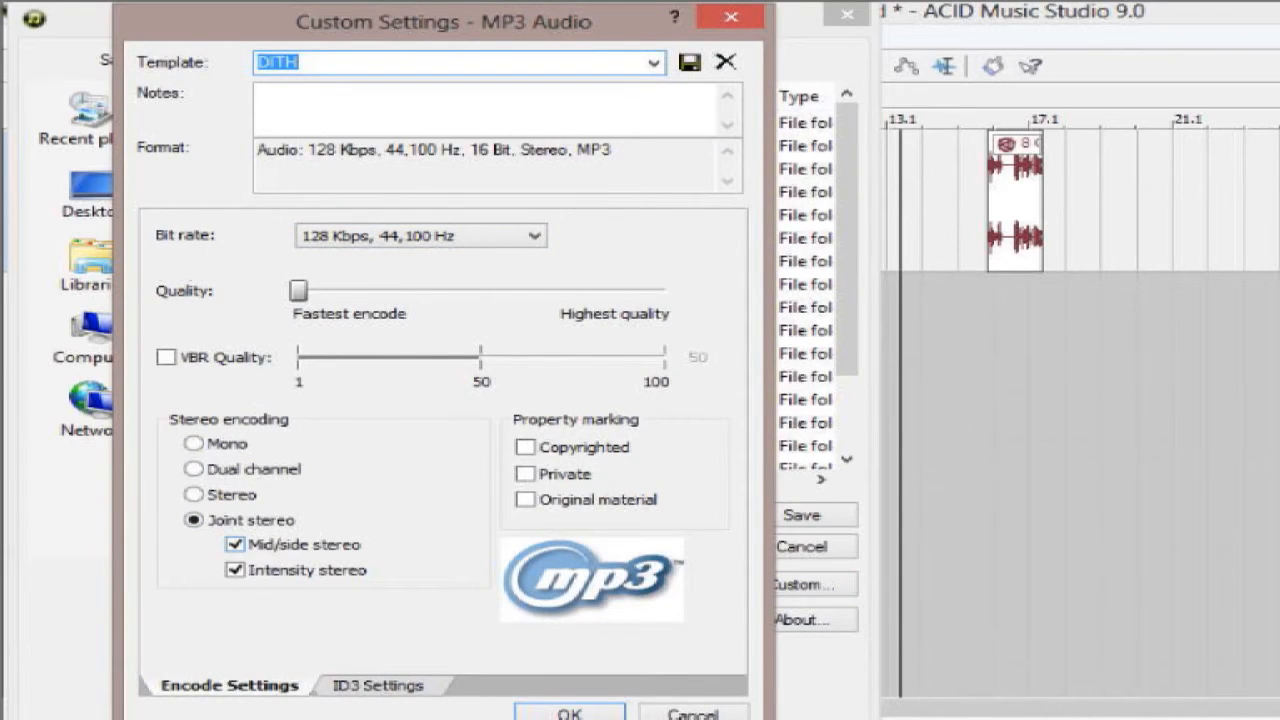
click(386, 688)
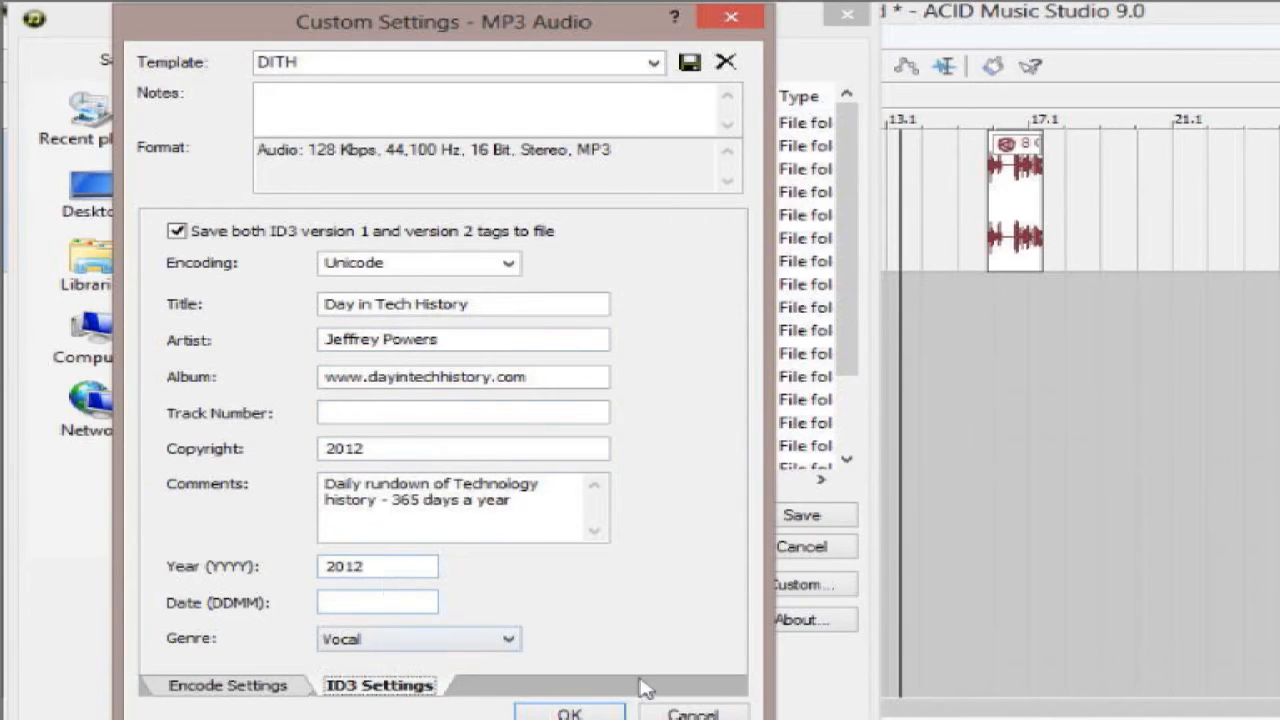
click(569, 712)
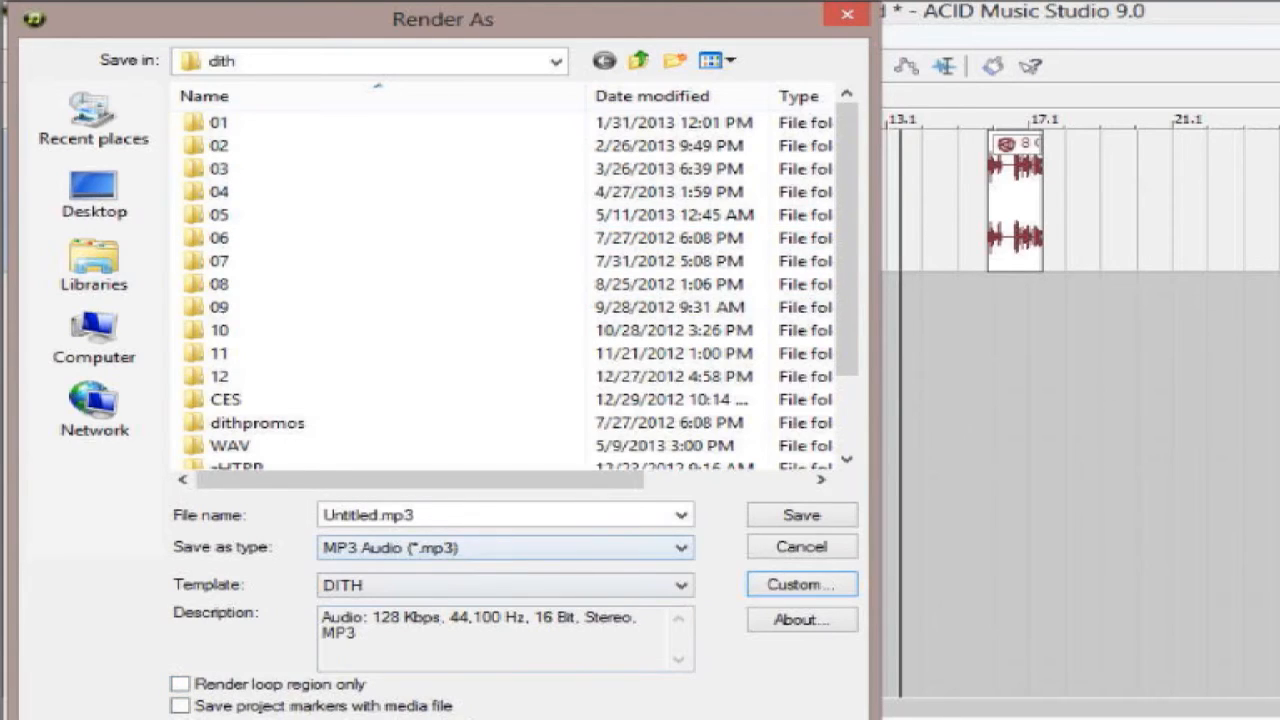
- Bring the remaining render options into view, turn Render loop region only on and off again, and cancel the render
drag(372, 719, 372, 705)
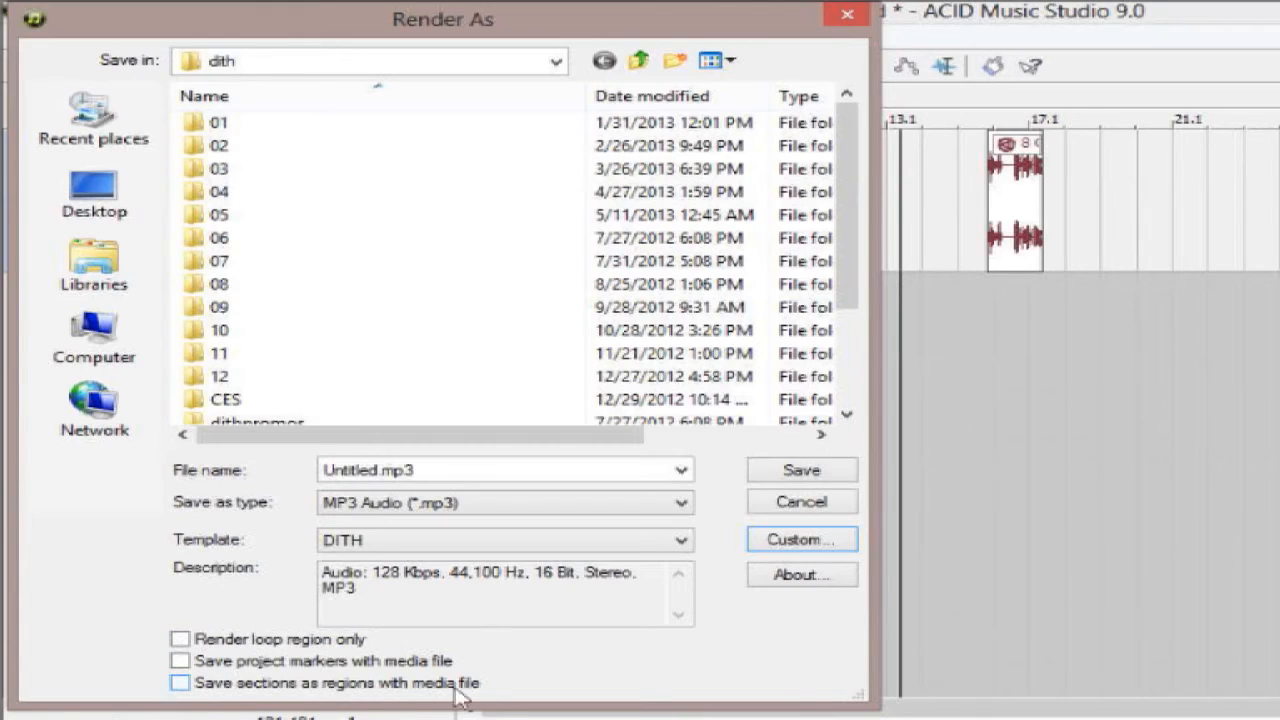
click(190, 641)
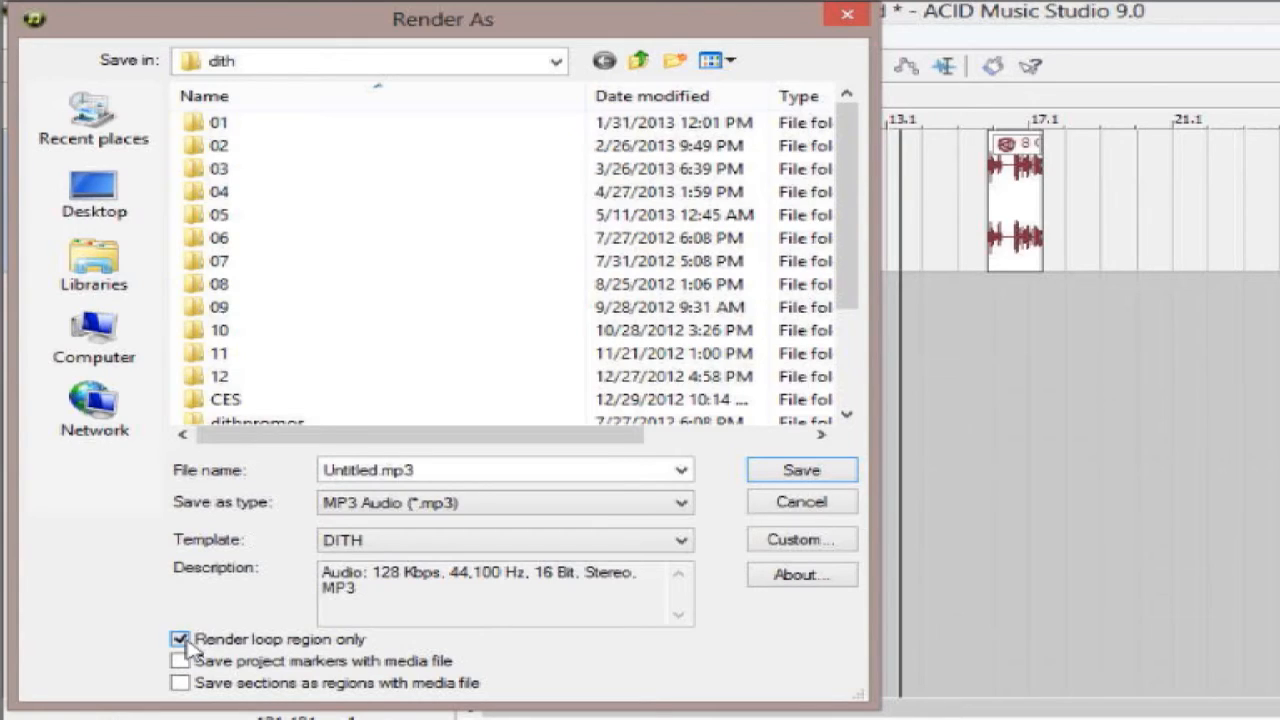
click(181, 640)
click(782, 502)
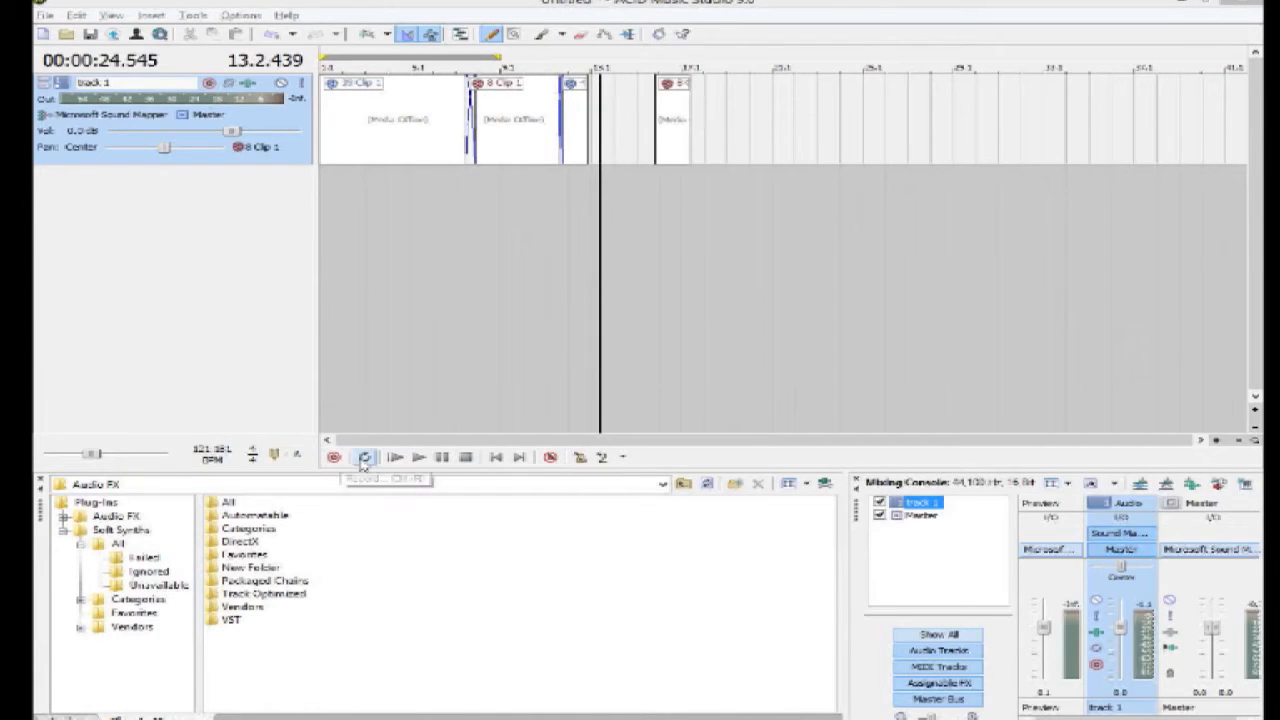
- Turn on loop playback, set the loop region to about measures 3 to 5, and place the cursor inside it near measure 4
click(364, 458)
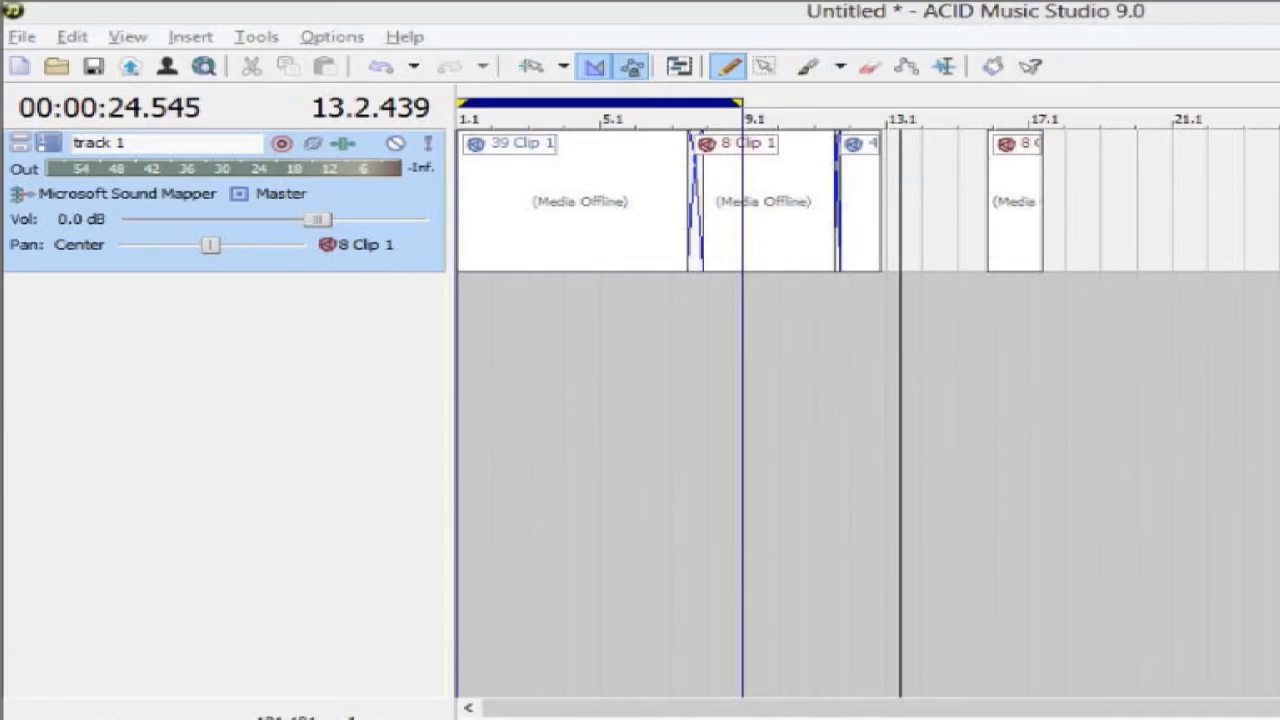
click(643, 114)
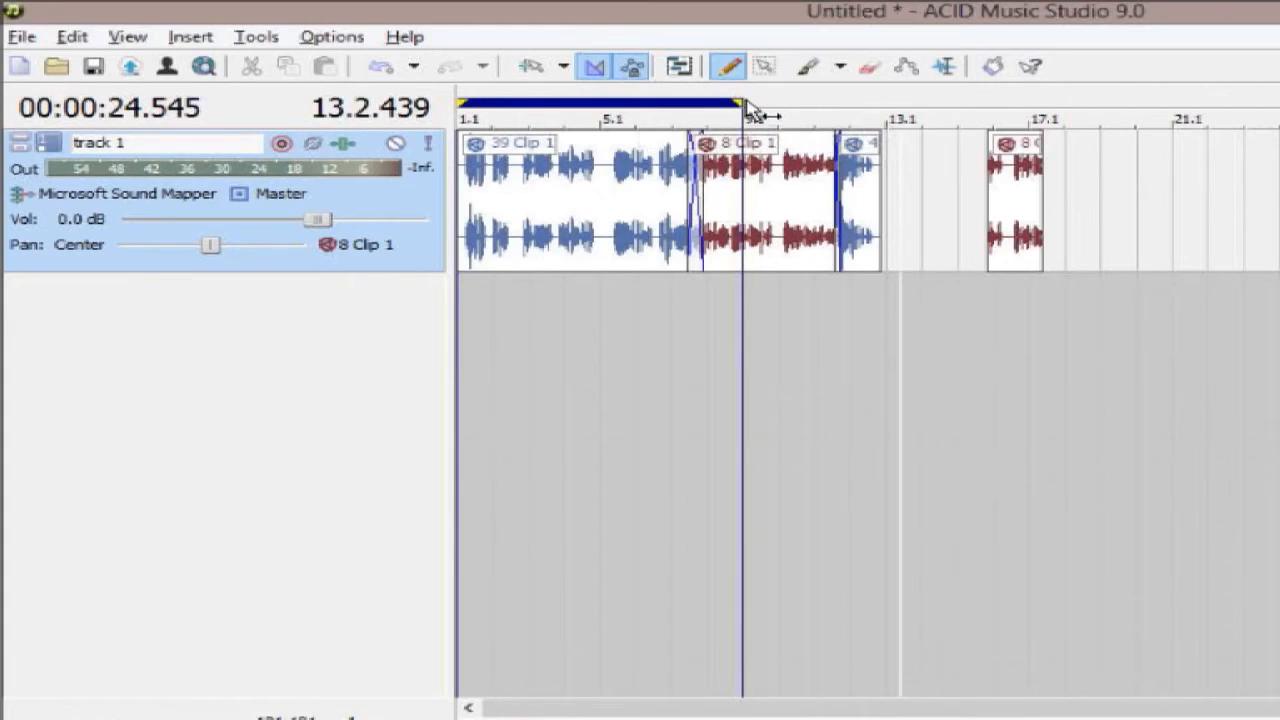
mouse_move(742, 104)
mouse_down()
mouse_move(584, 104)
mouse_move(770, 104)
mouse_up()
drag(460, 103, 527, 104)
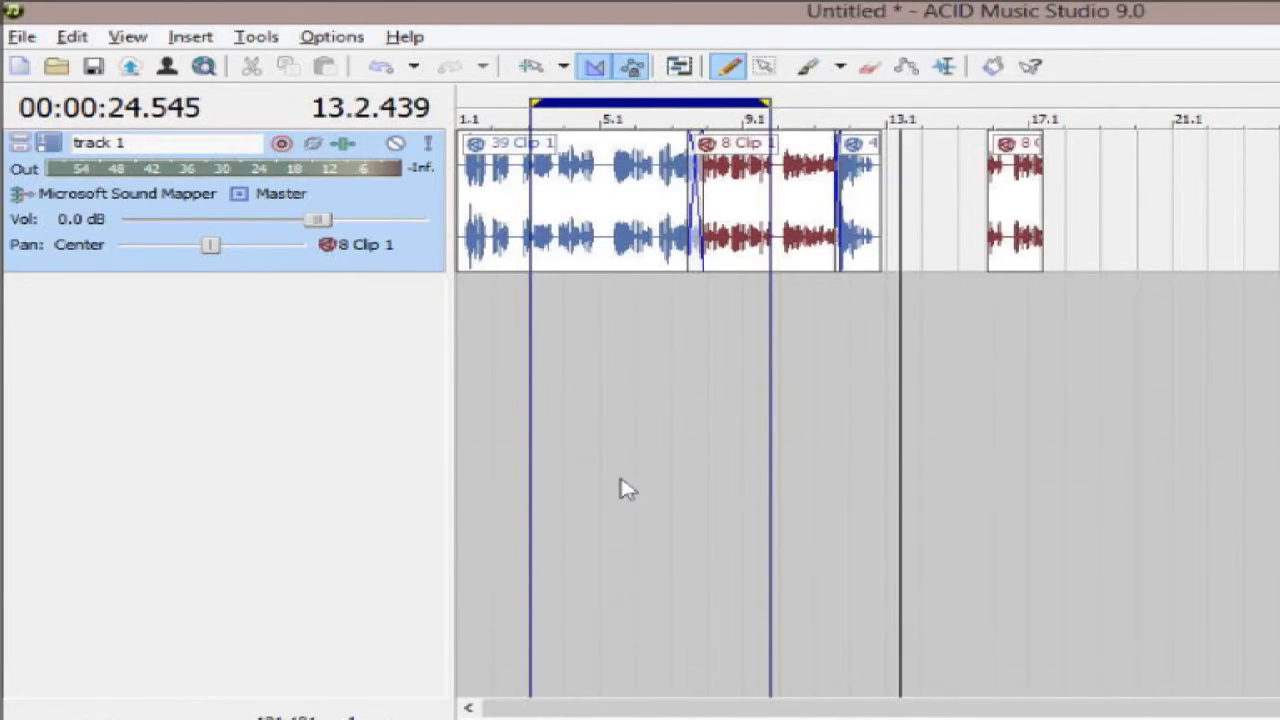
click(580, 481)
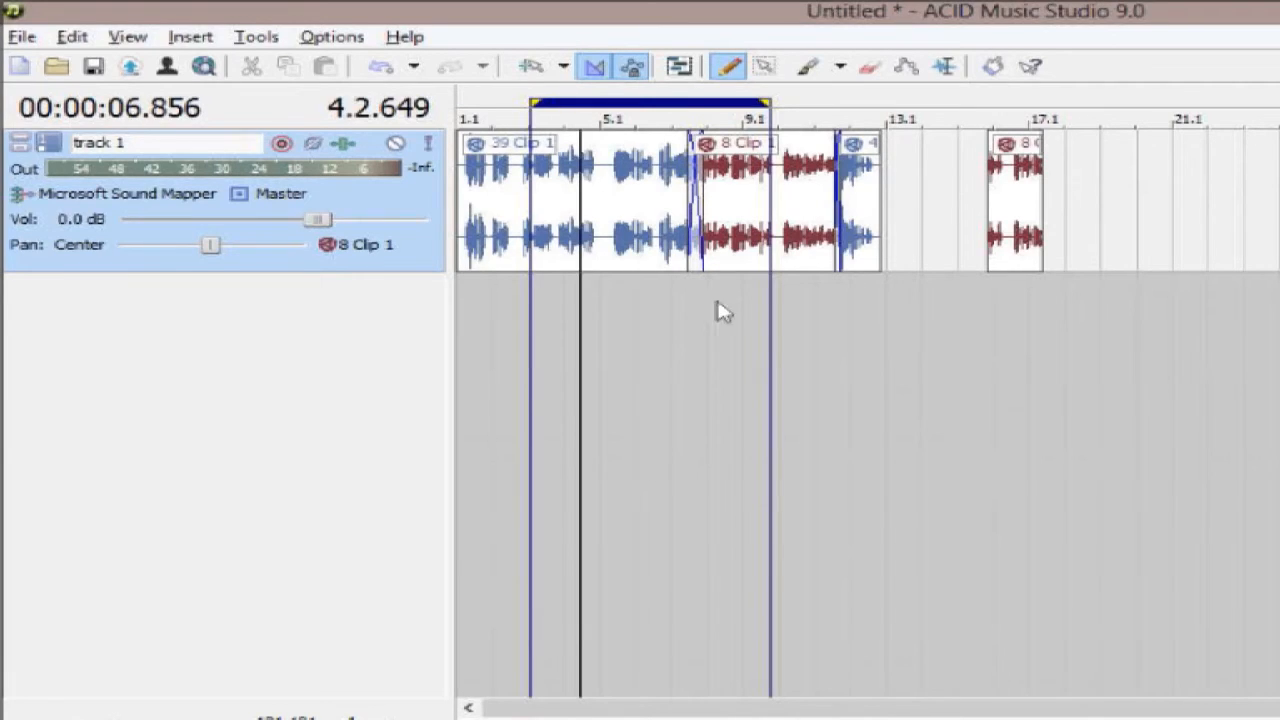
drag(775, 104, 607, 104)
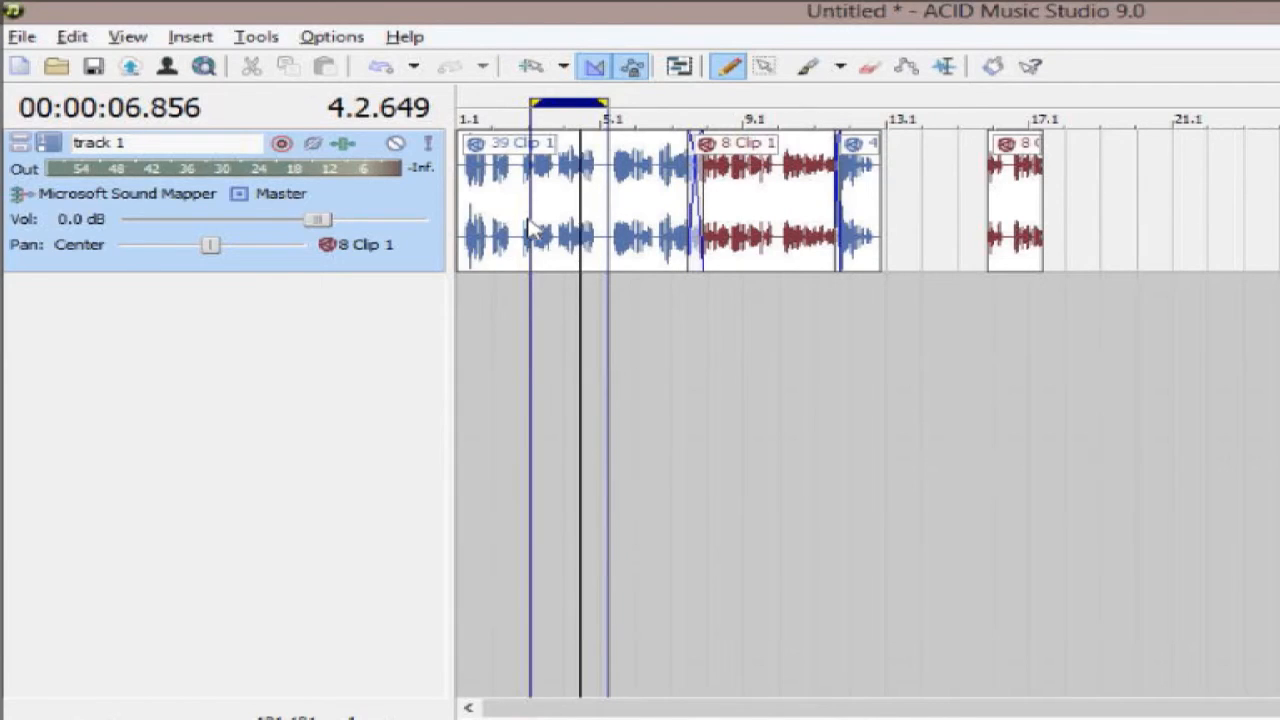
- Play the looped region, turn loop playback off during playback, and stop
key(space)
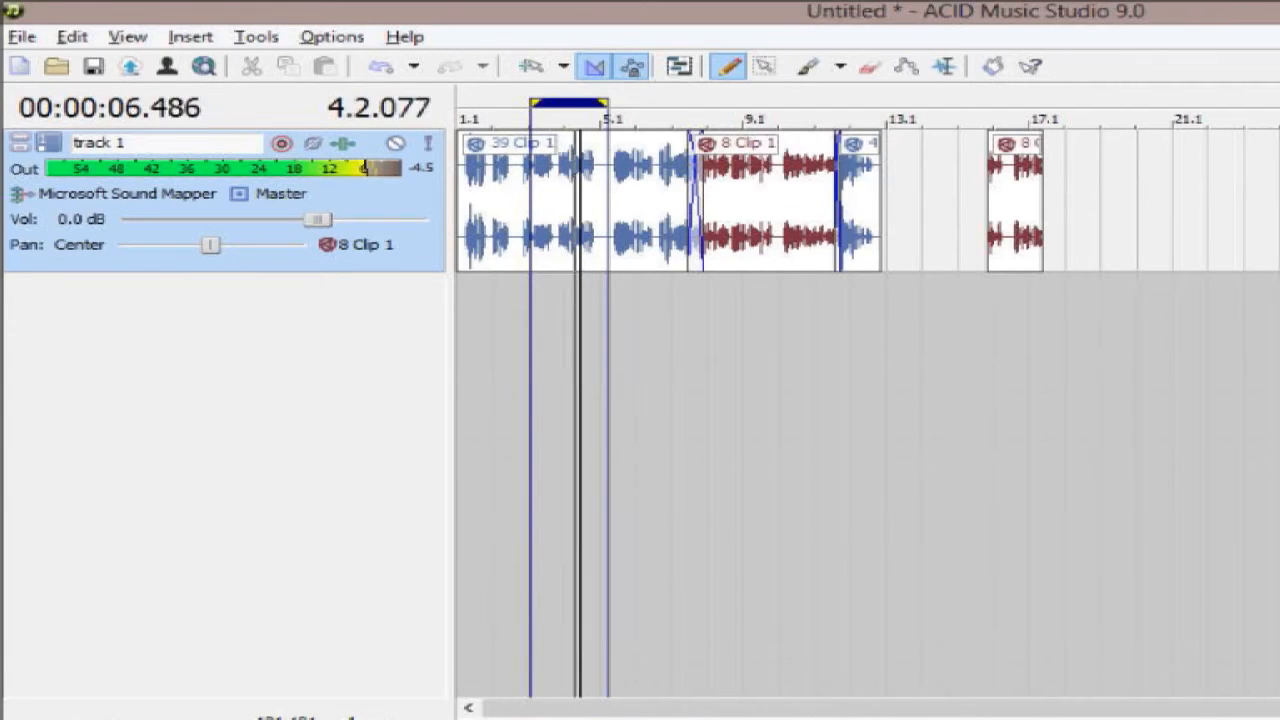
key(q)
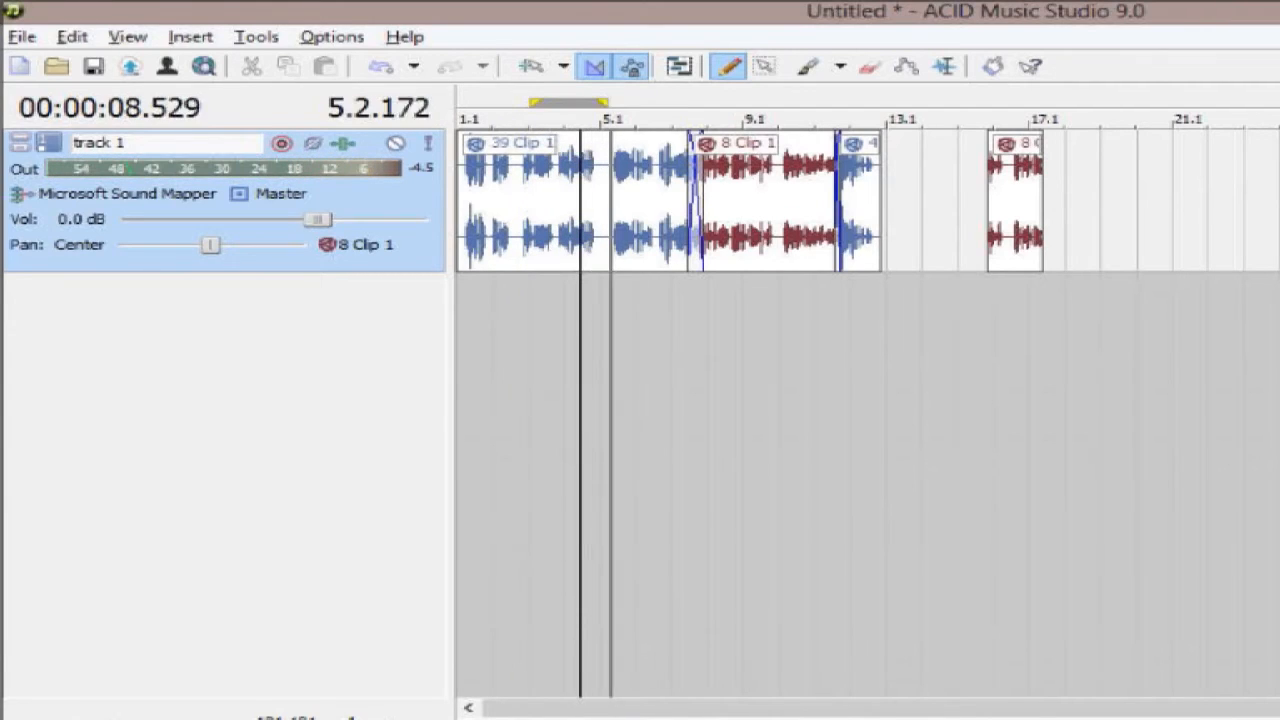
key(space)
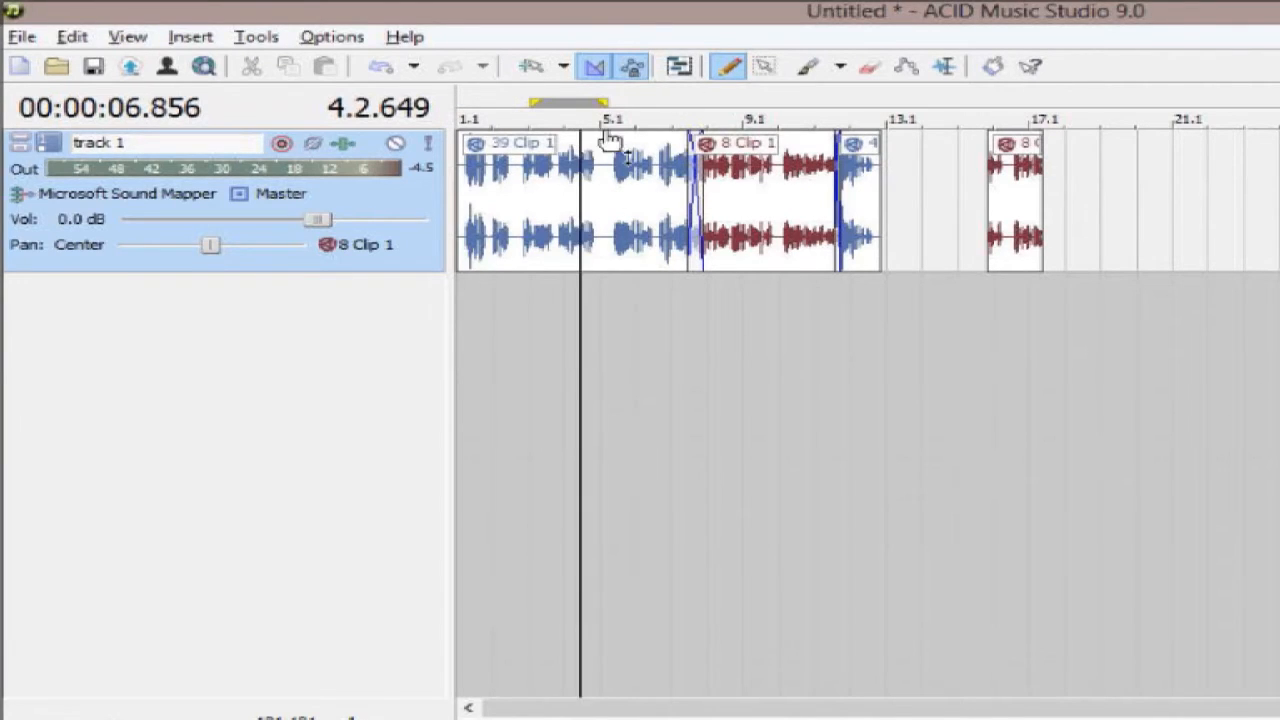
- Extend the end of the loop region to about measure 6 and open the Render As dialog
click(21, 37)
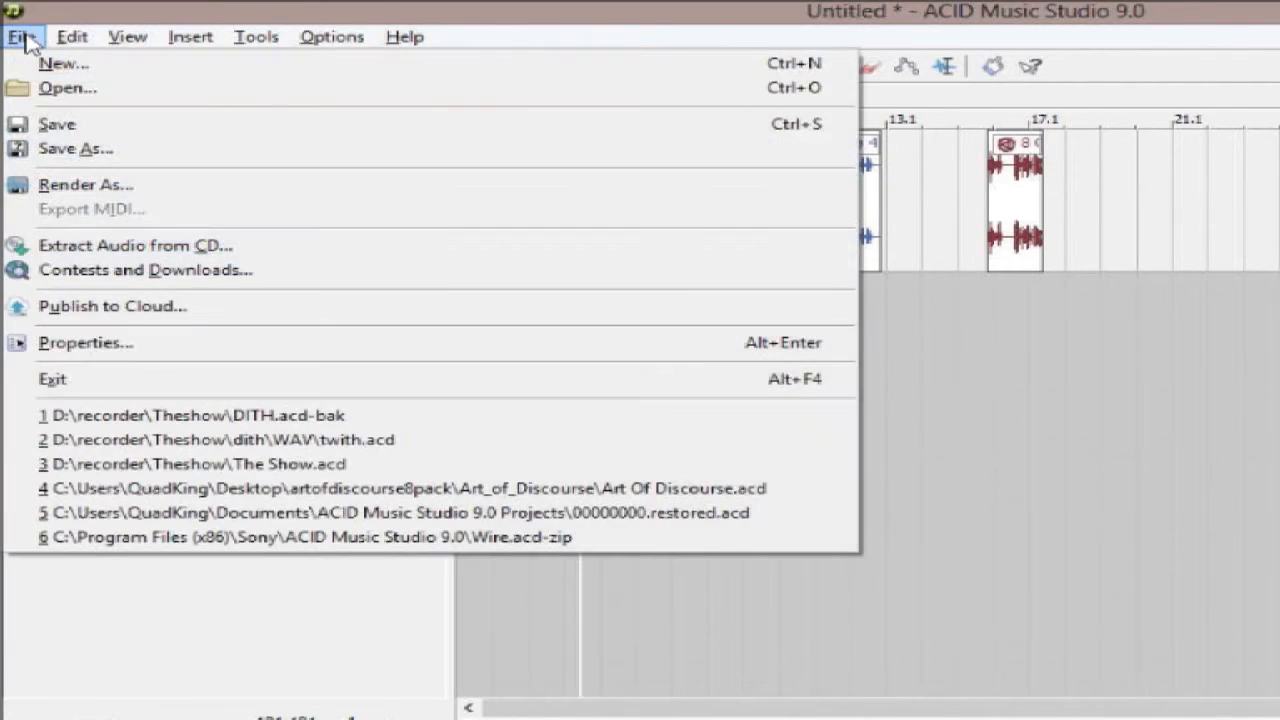
click(23, 40)
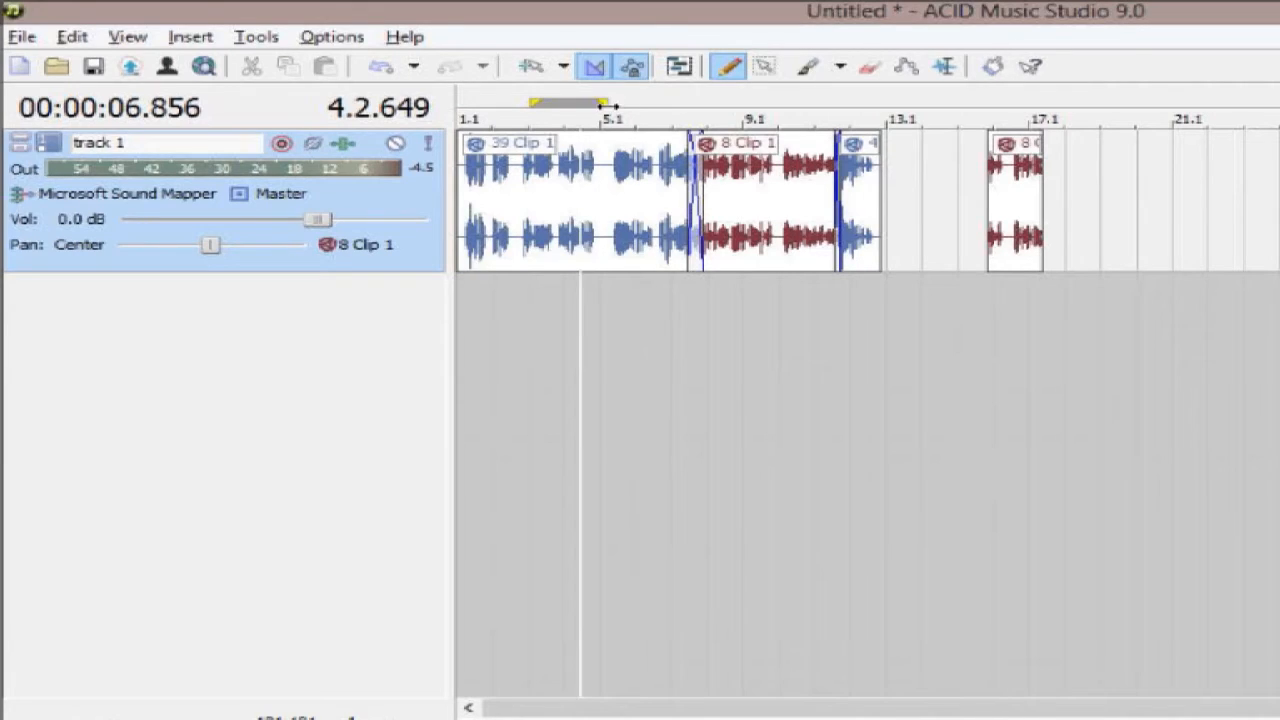
drag(606, 103, 625, 104)
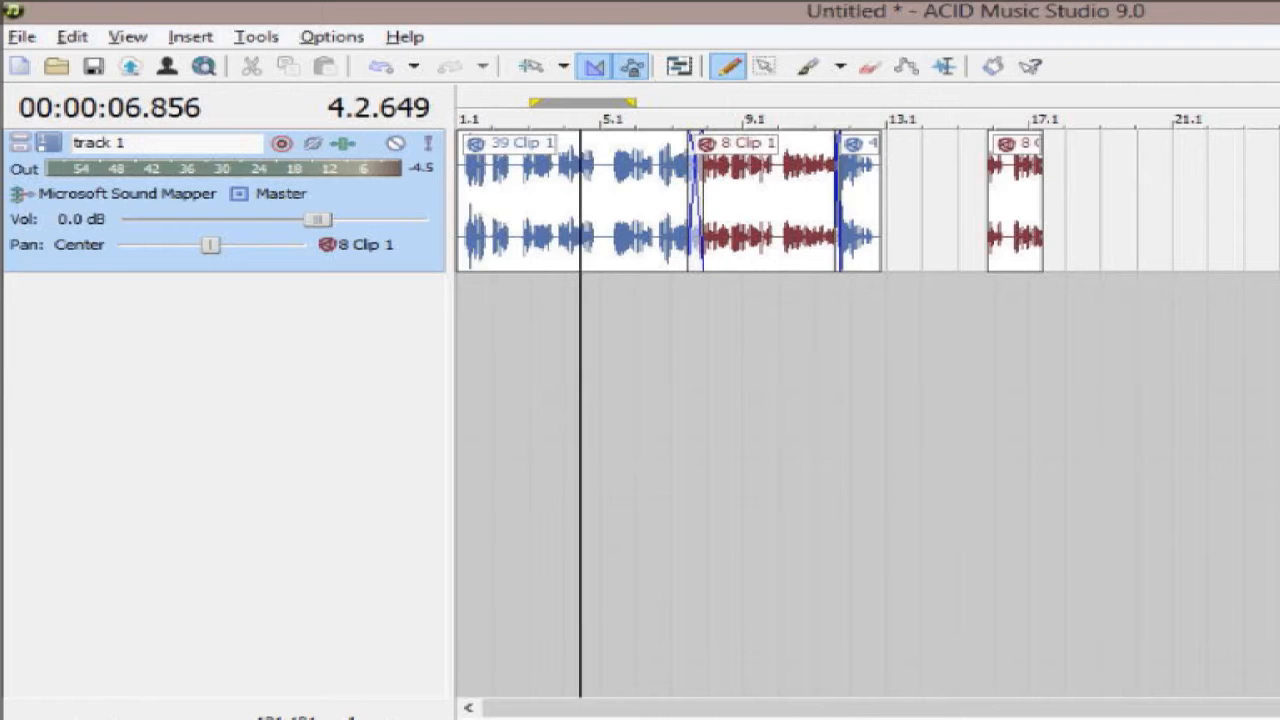
click(22, 36)
click(60, 180)
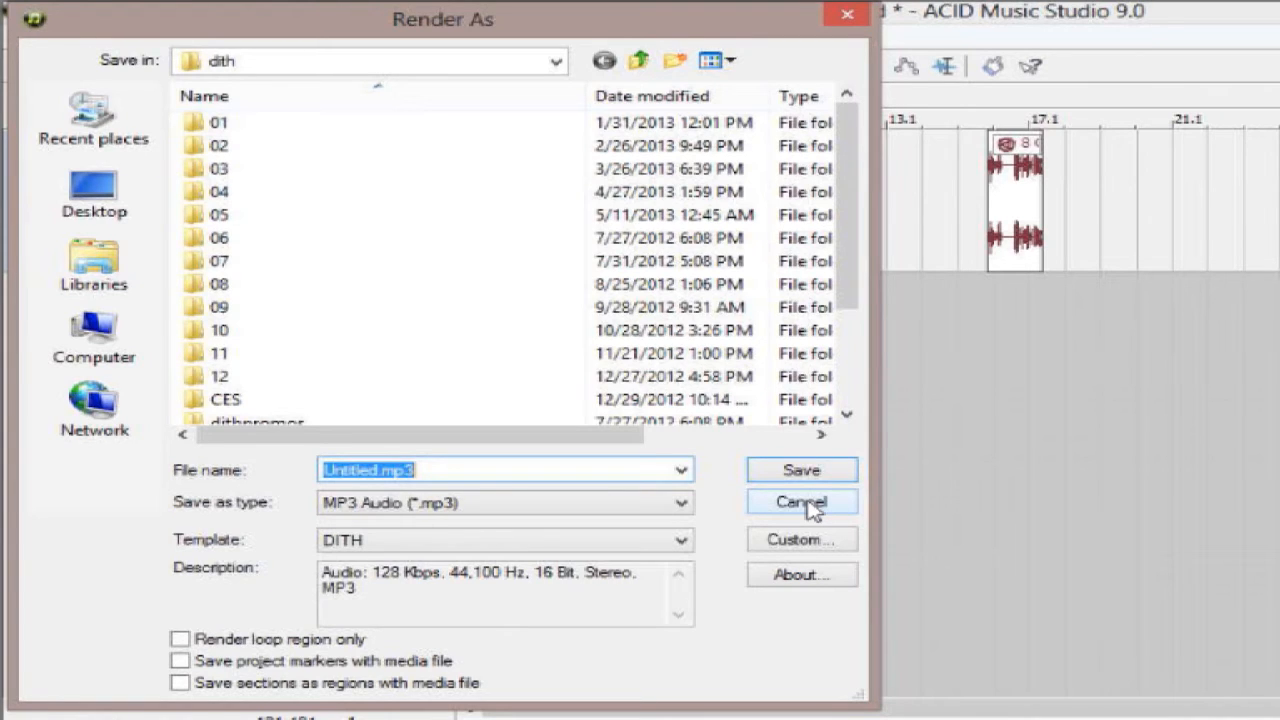
- Cancel the render and review the Summary and Audio settings in the project properties without changing them
click(801, 502)
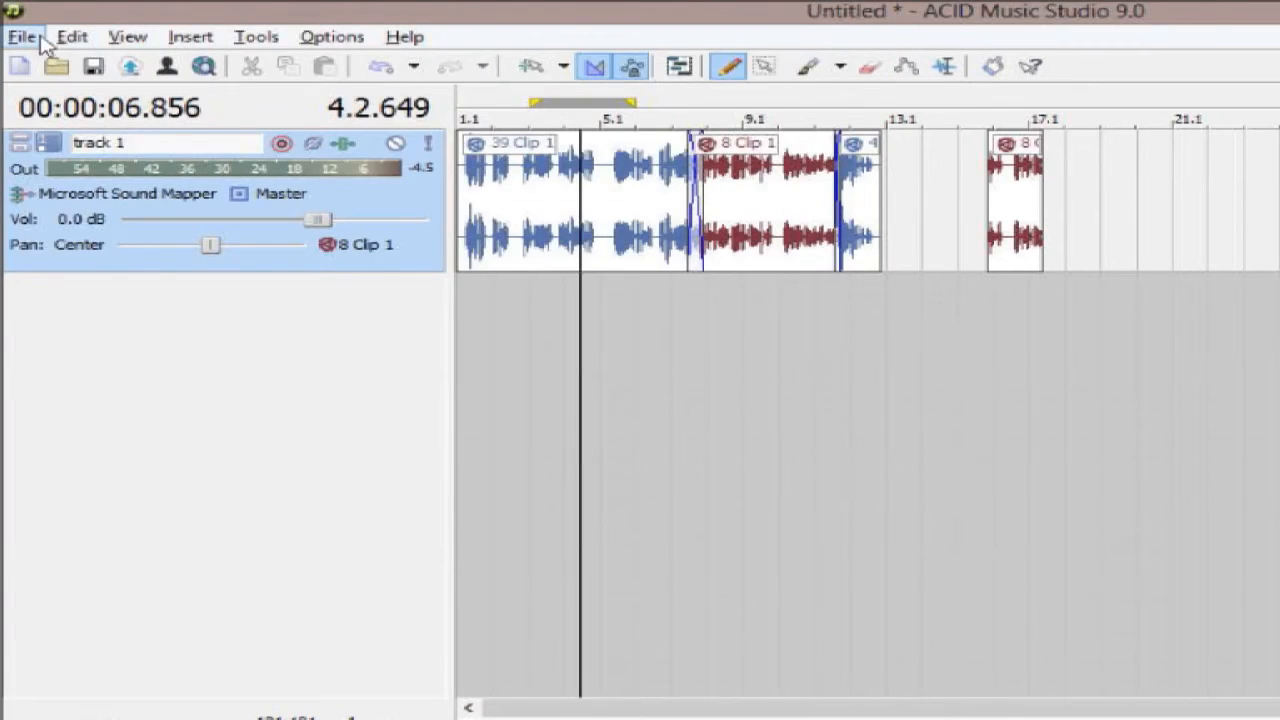
click(22, 38)
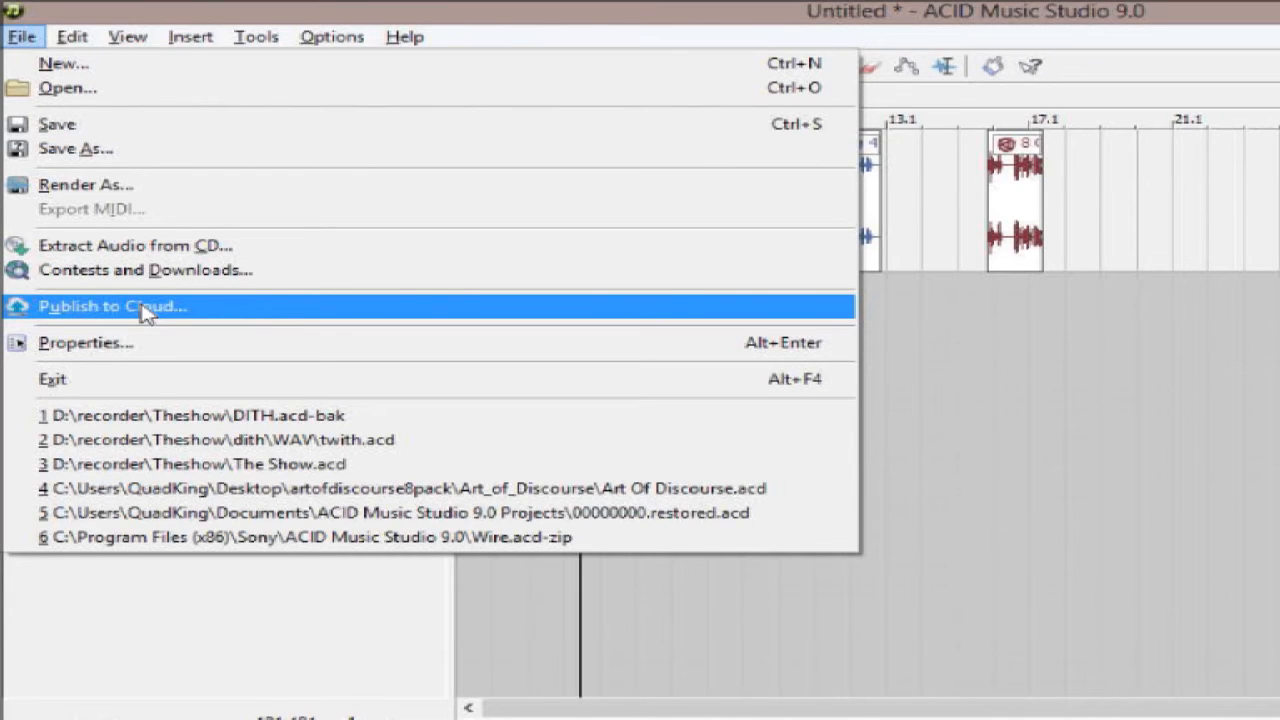
click(128, 342)
drag(922, 252, 480, 126)
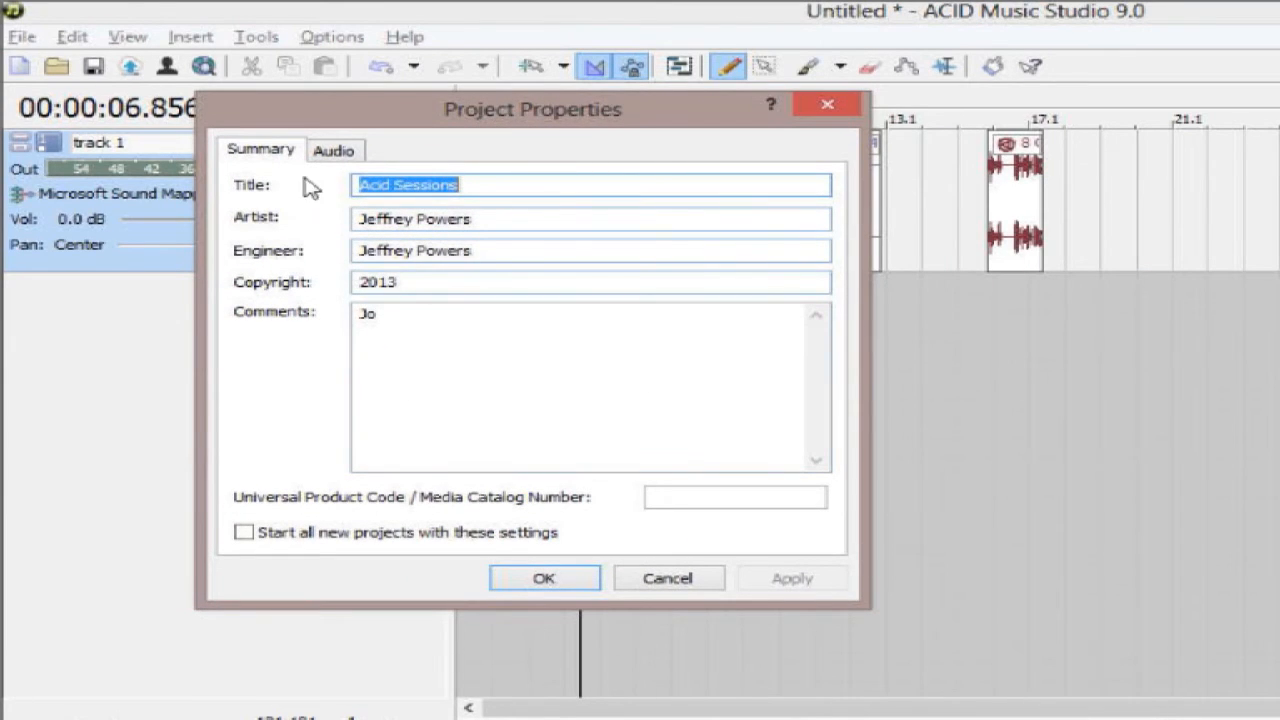
click(335, 152)
click(830, 106)
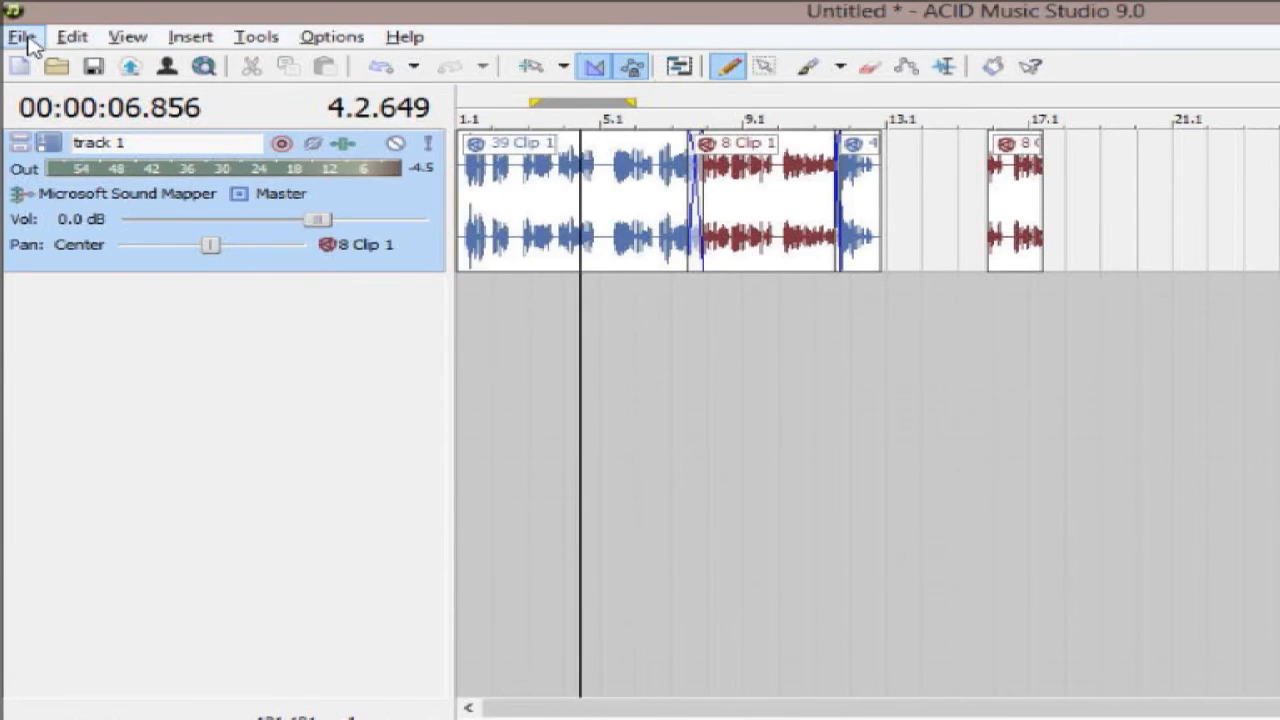
click(22, 37)
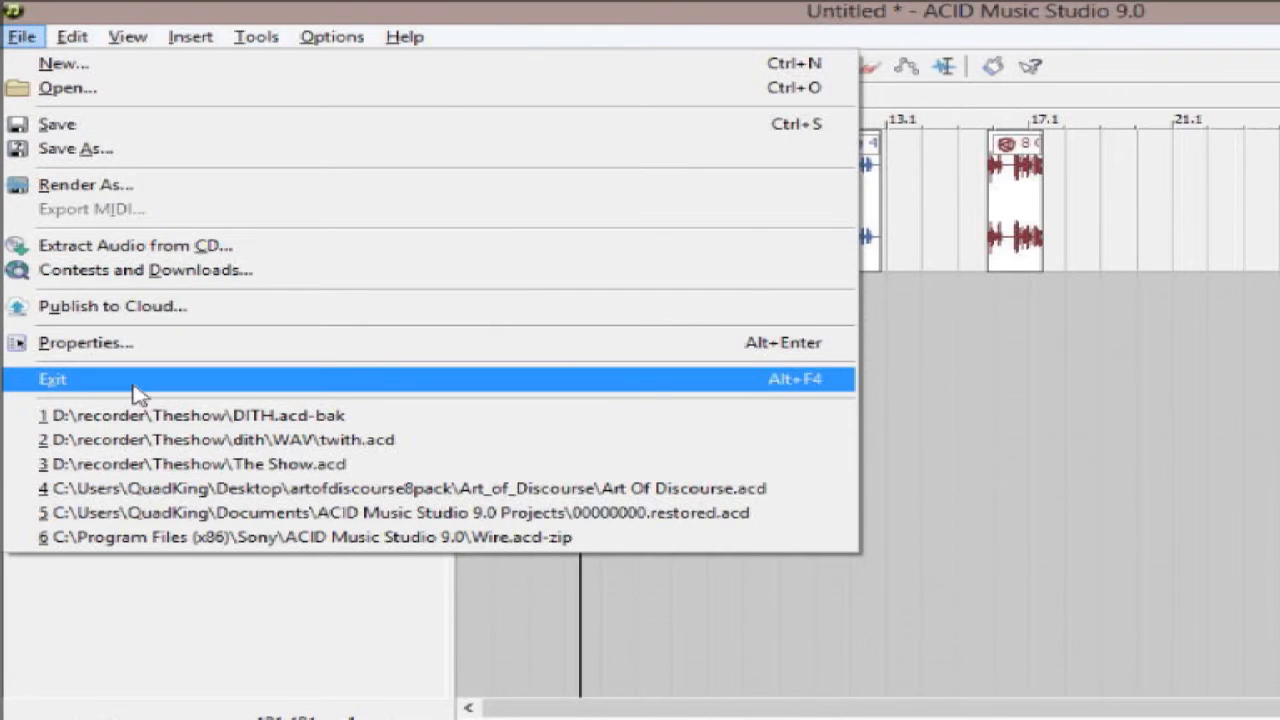
click(193, 664)
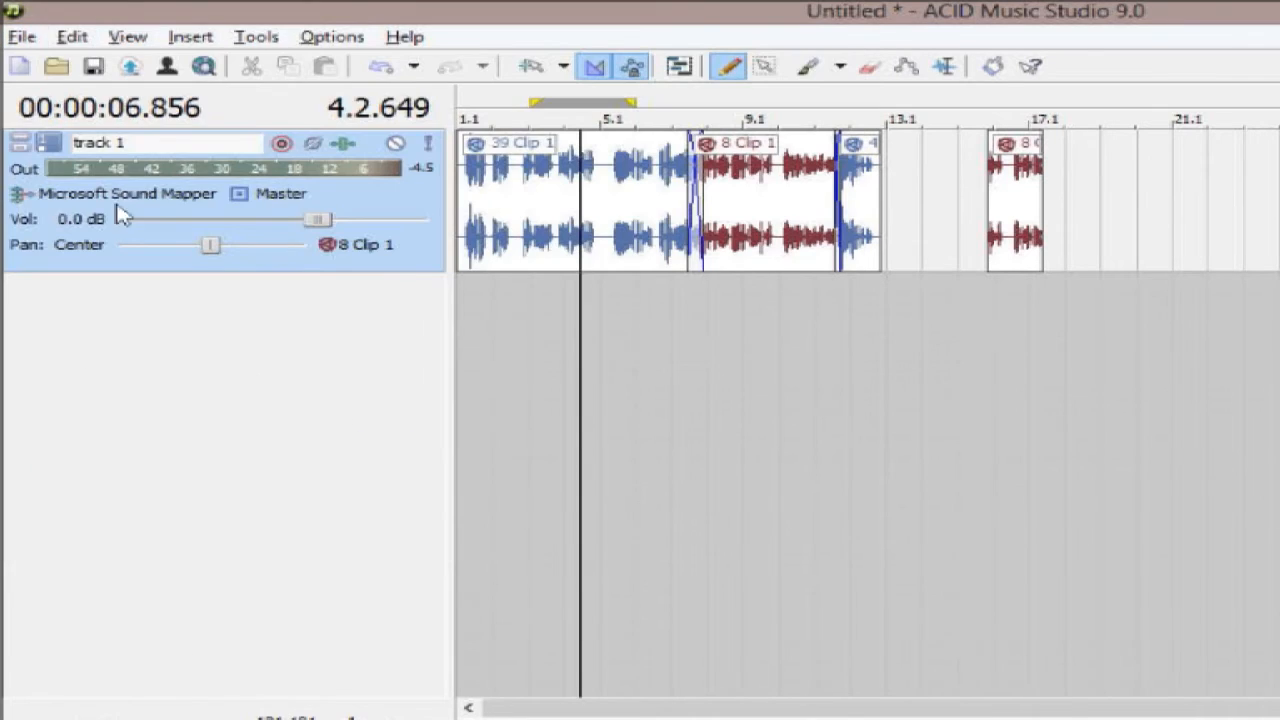
click(72, 37)
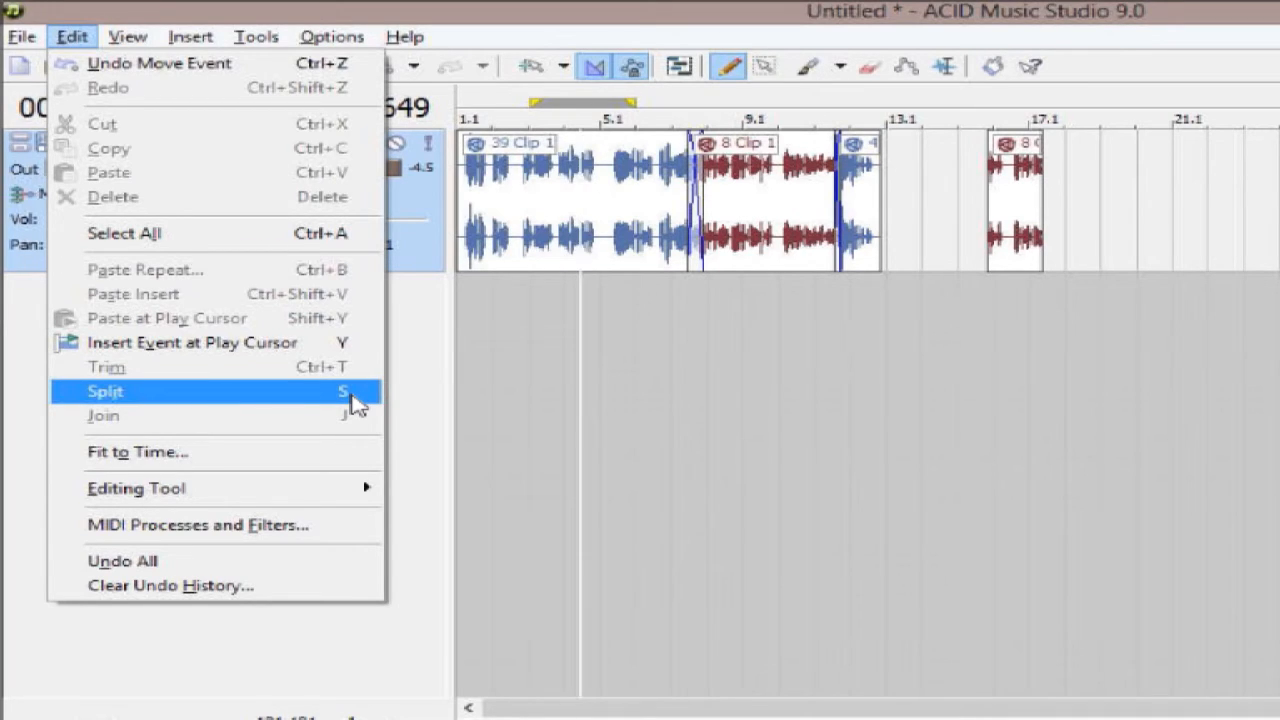
click(617, 418)
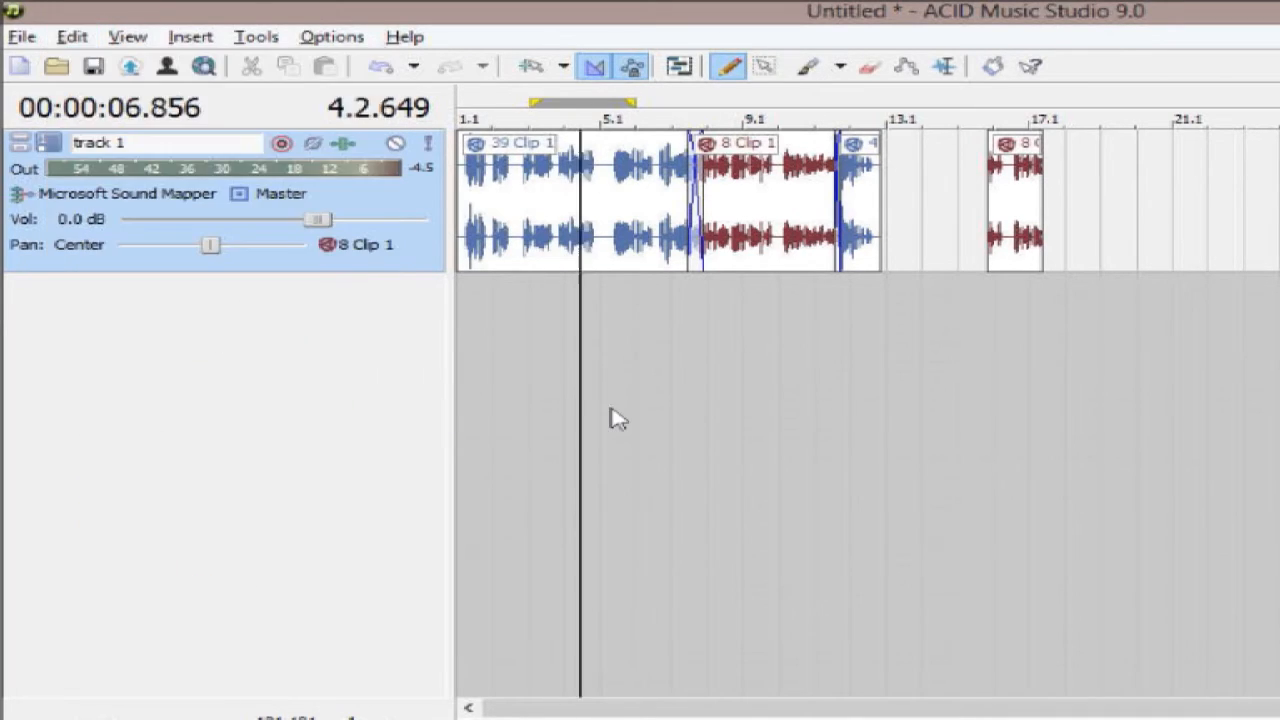
- Try splitting the first clip on track 1 at about measure 5, and undo the split
click(575, 228)
click(600, 215)
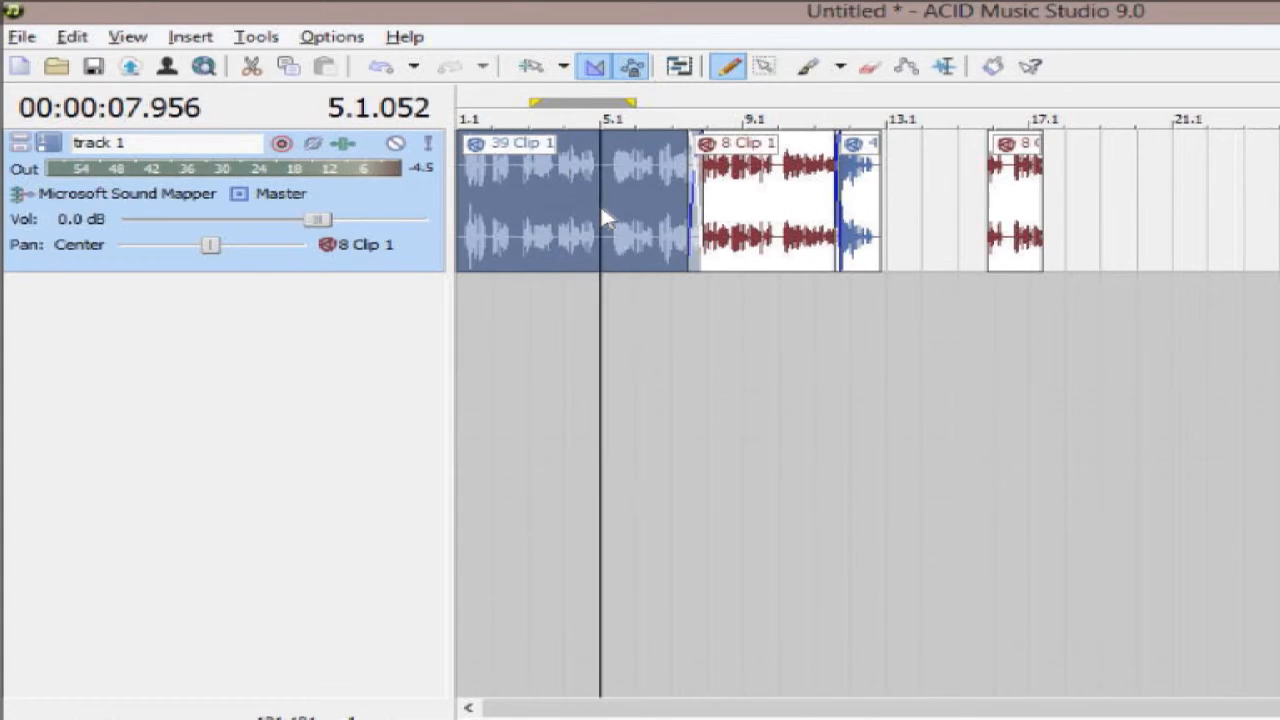
key(s)
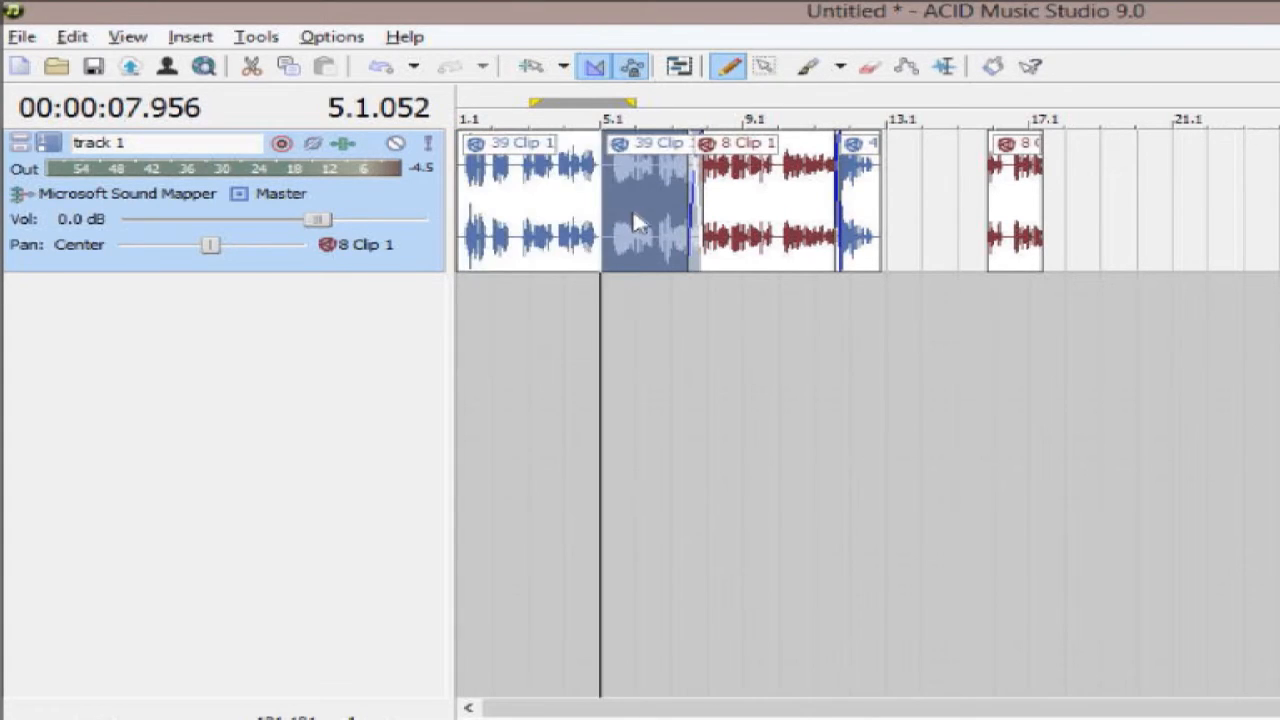
mouse_move(632, 208)
mouse_down()
mouse_move(651, 223)
mouse_move(623, 232)
mouse_move(636, 228)
mouse_move(623, 232)
mouse_move(627, 202)
mouse_up()
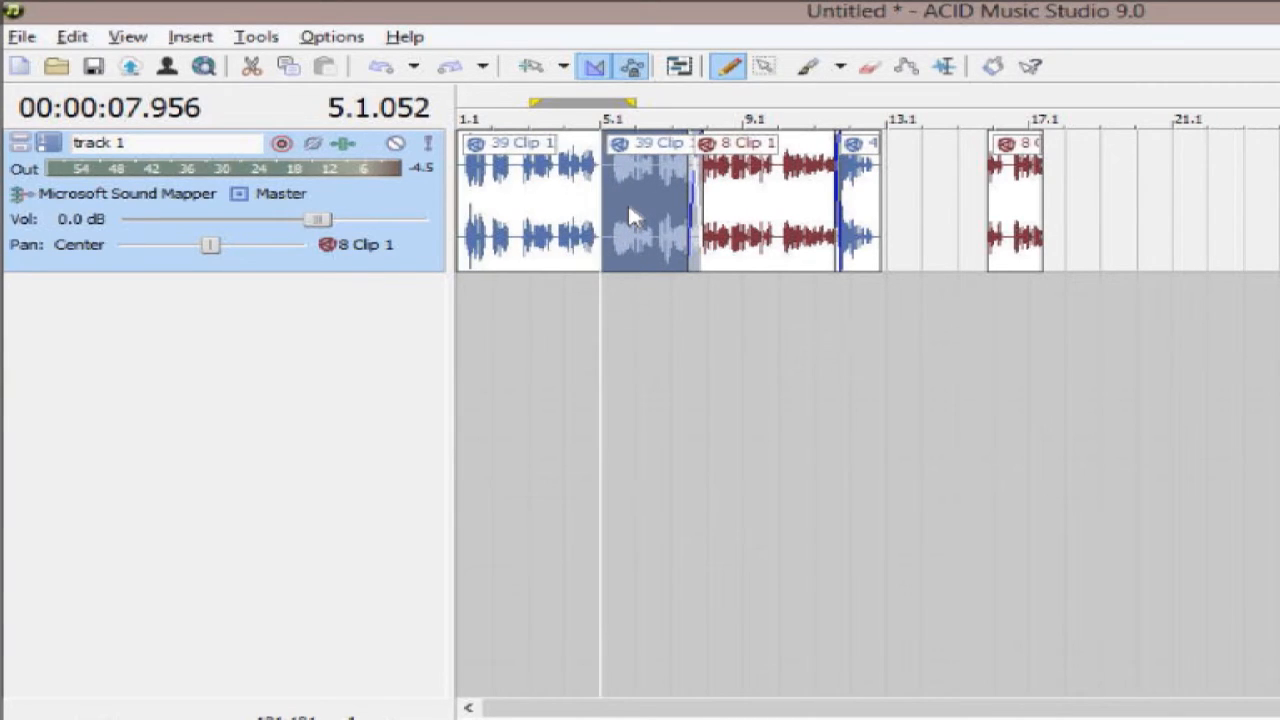
key(ctrl+z)
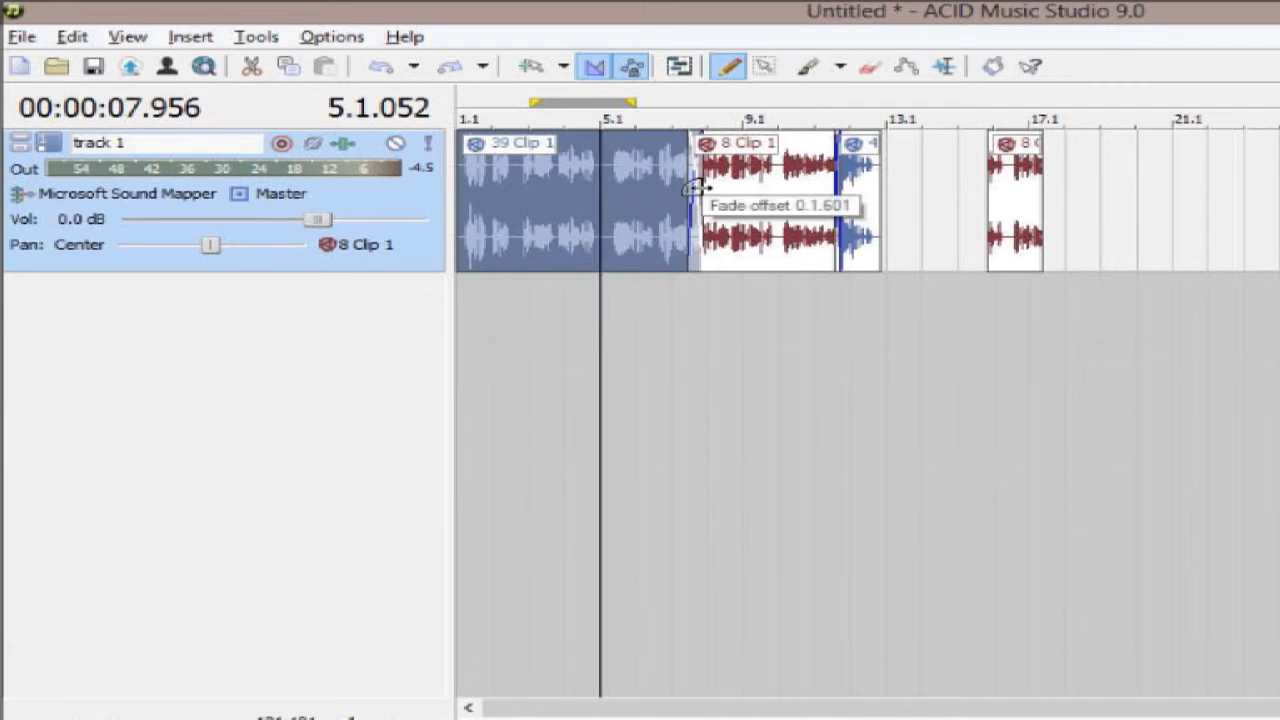
- Select the first 8 Clip 1 event and the short clip after it, join them, and undo the join
click(72, 36)
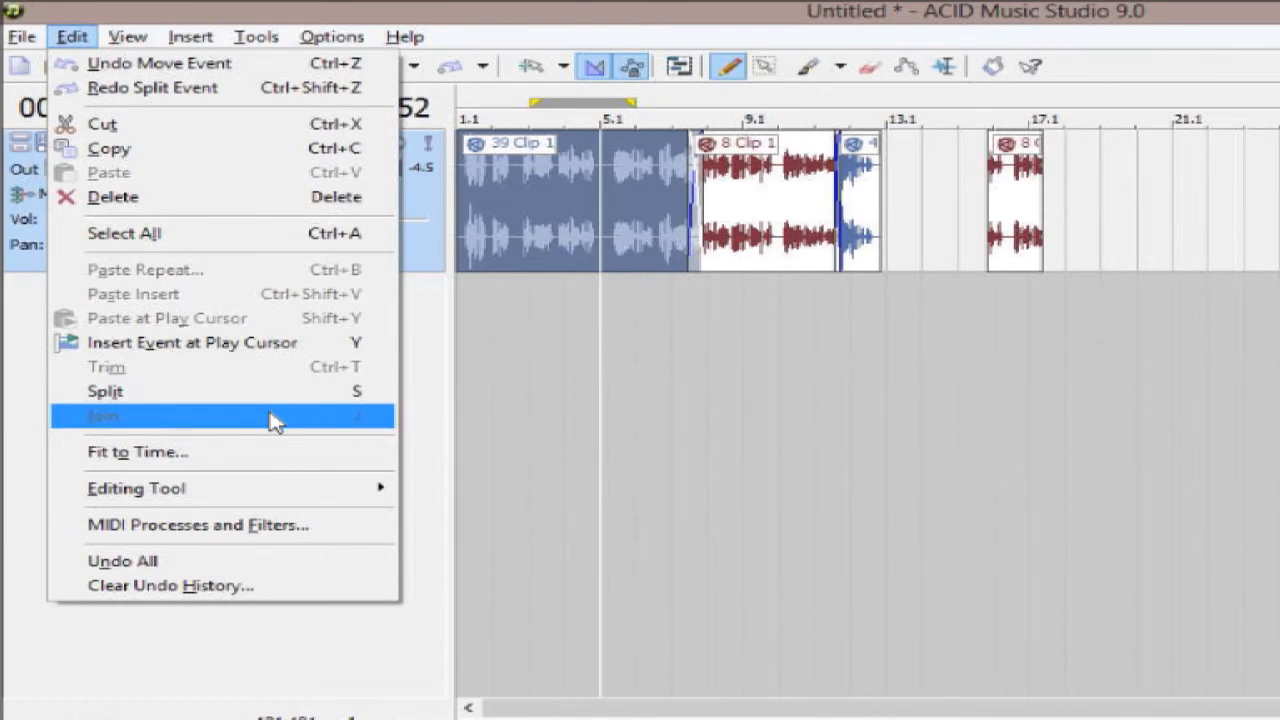
click(810, 368)
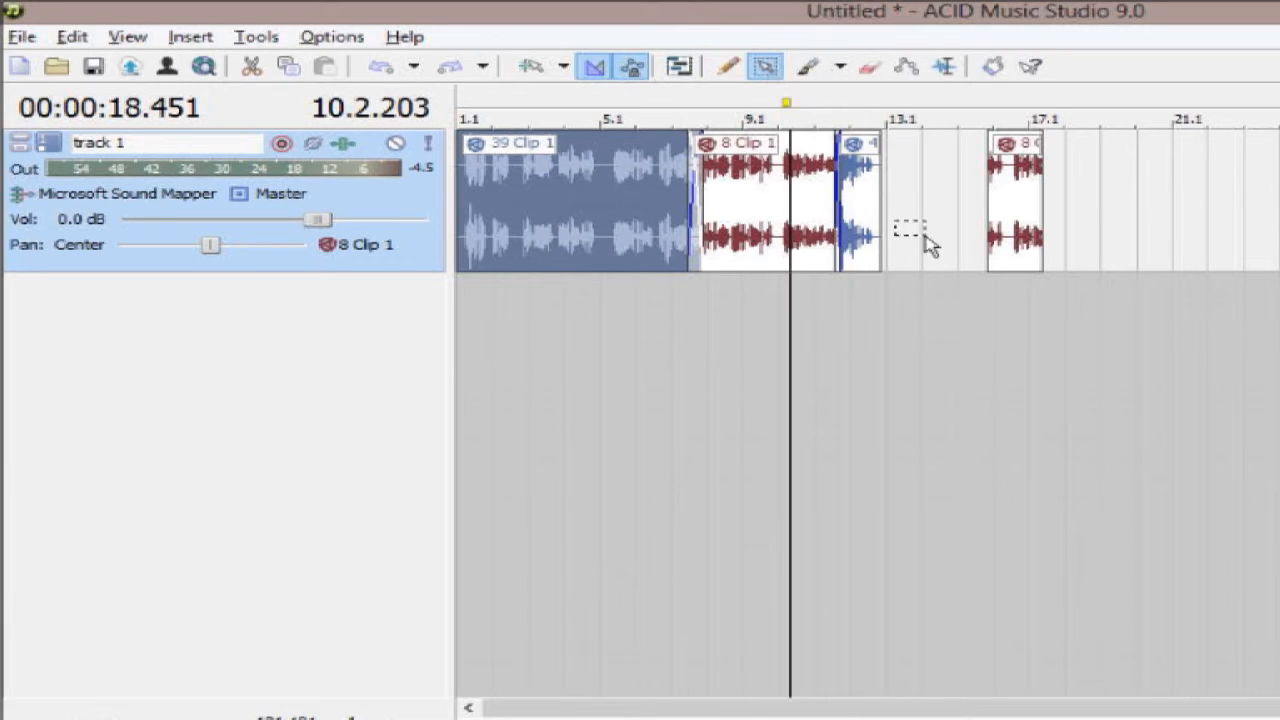
drag(904, 234, 801, 238)
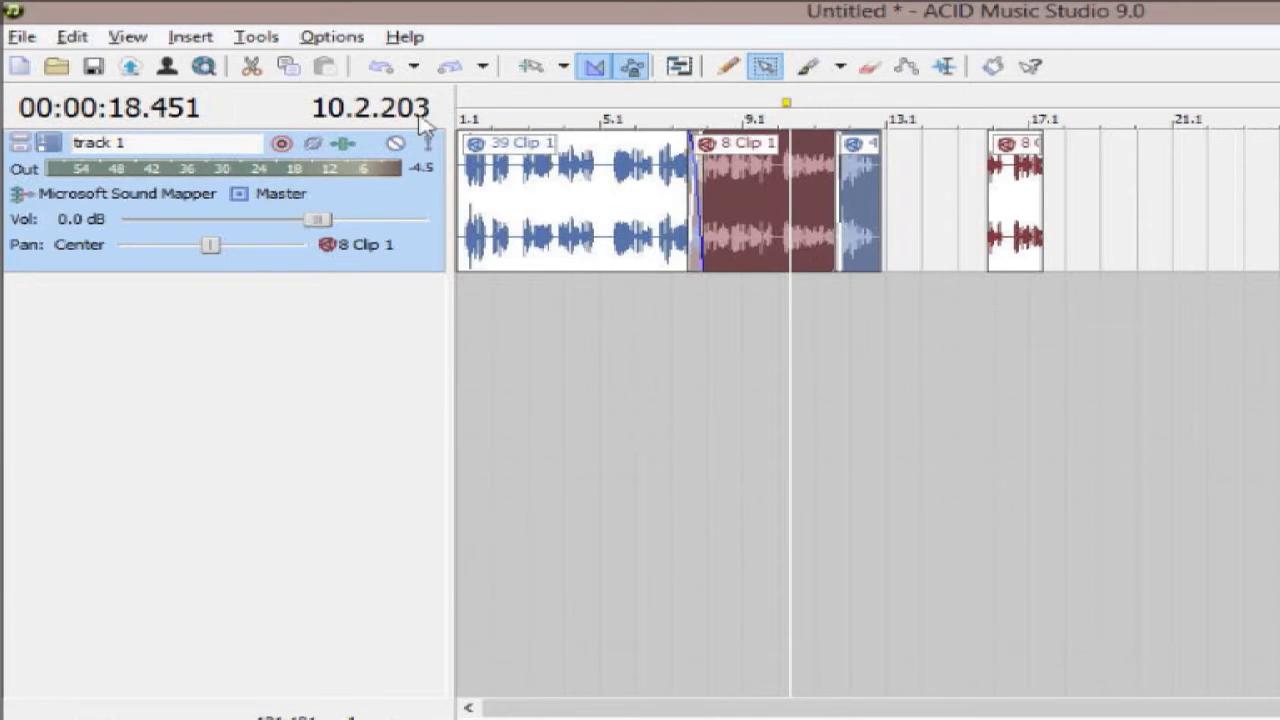
click(72, 36)
click(163, 416)
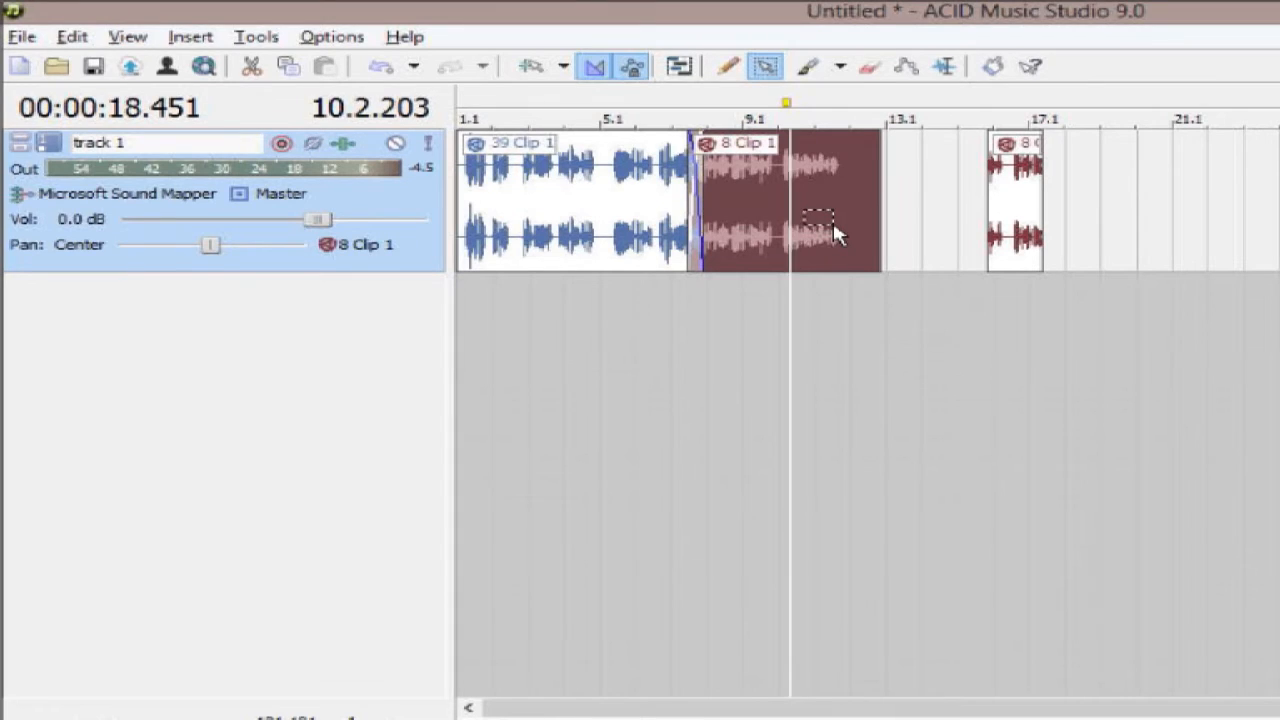
key(ctrl+z)
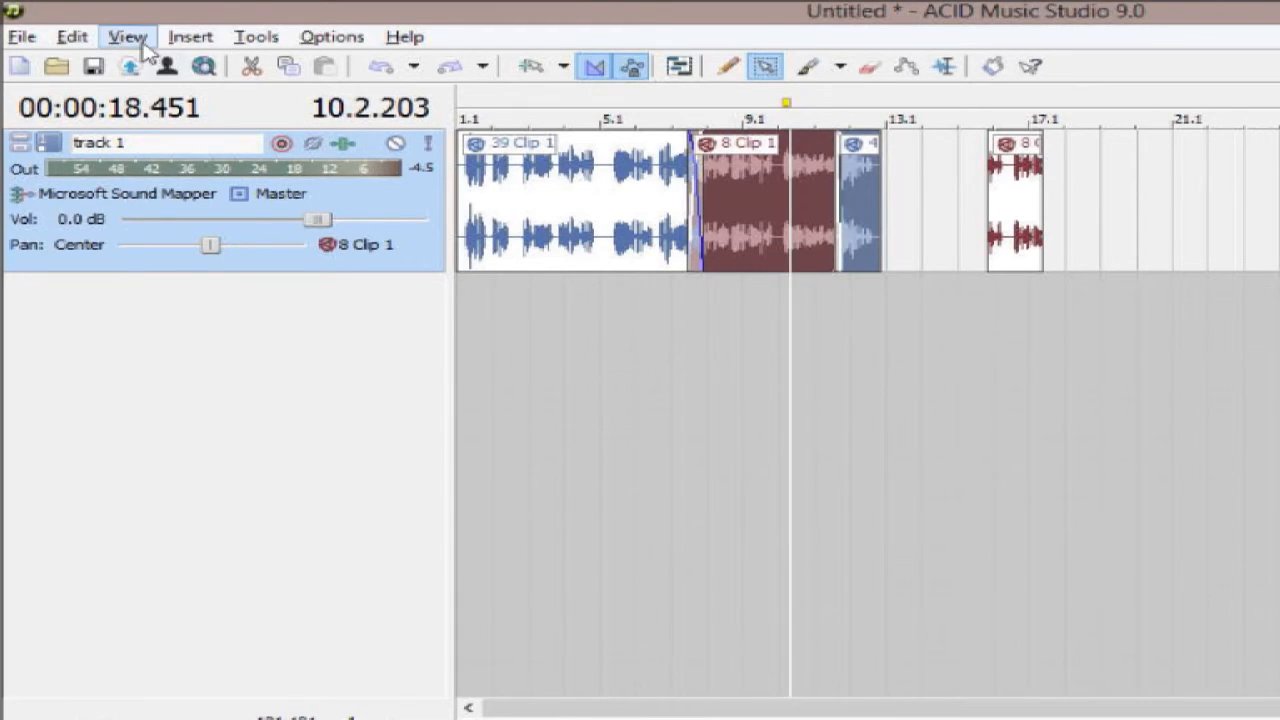
click(72, 36)
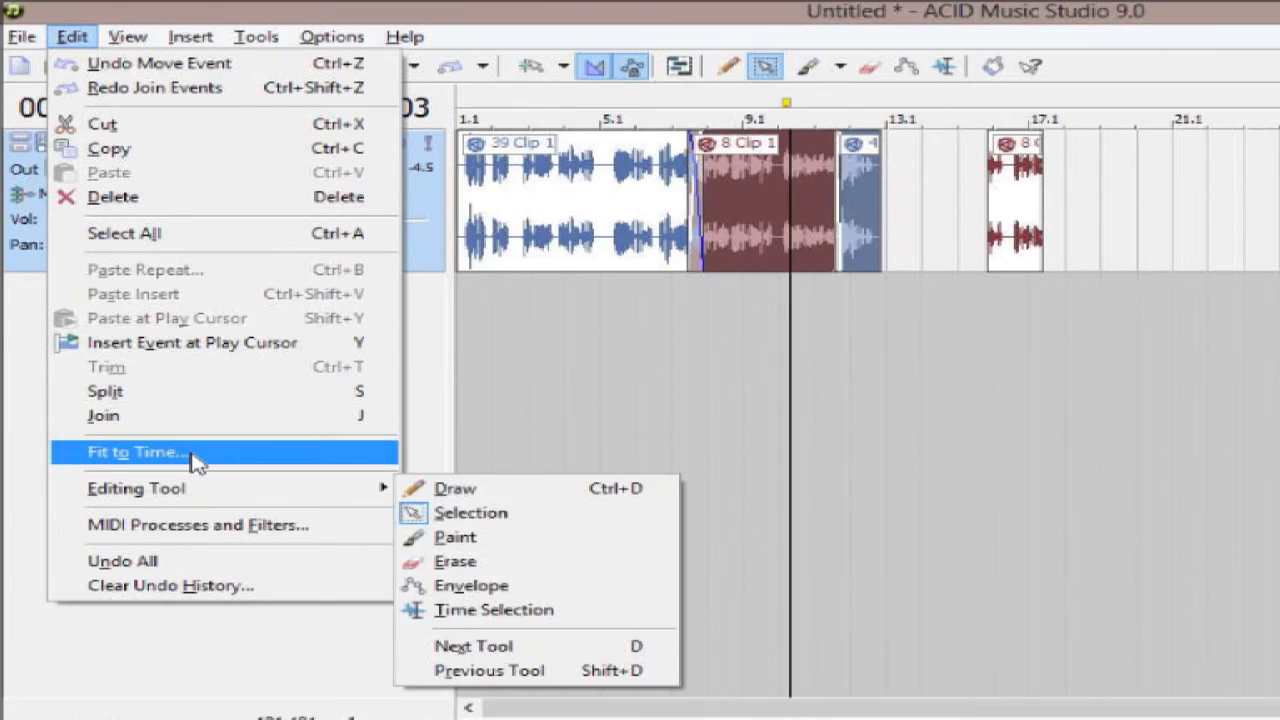
mouse_move(196, 490)
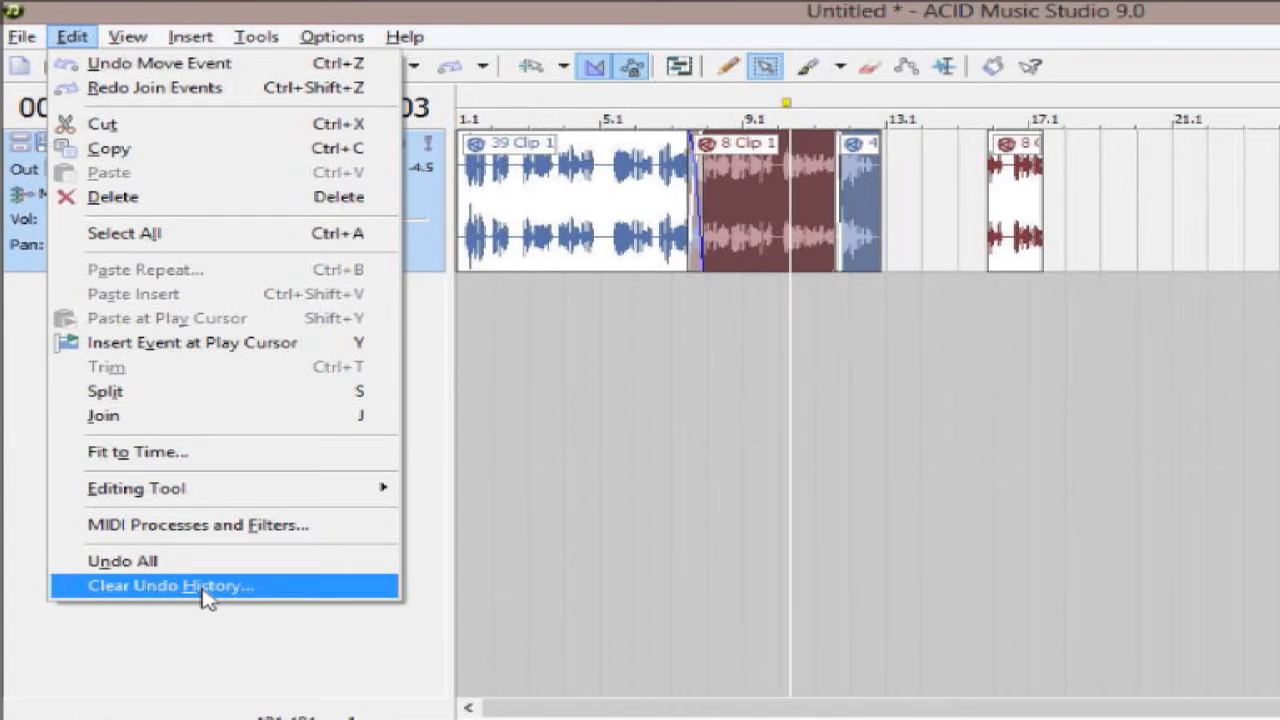
click(436, 573)
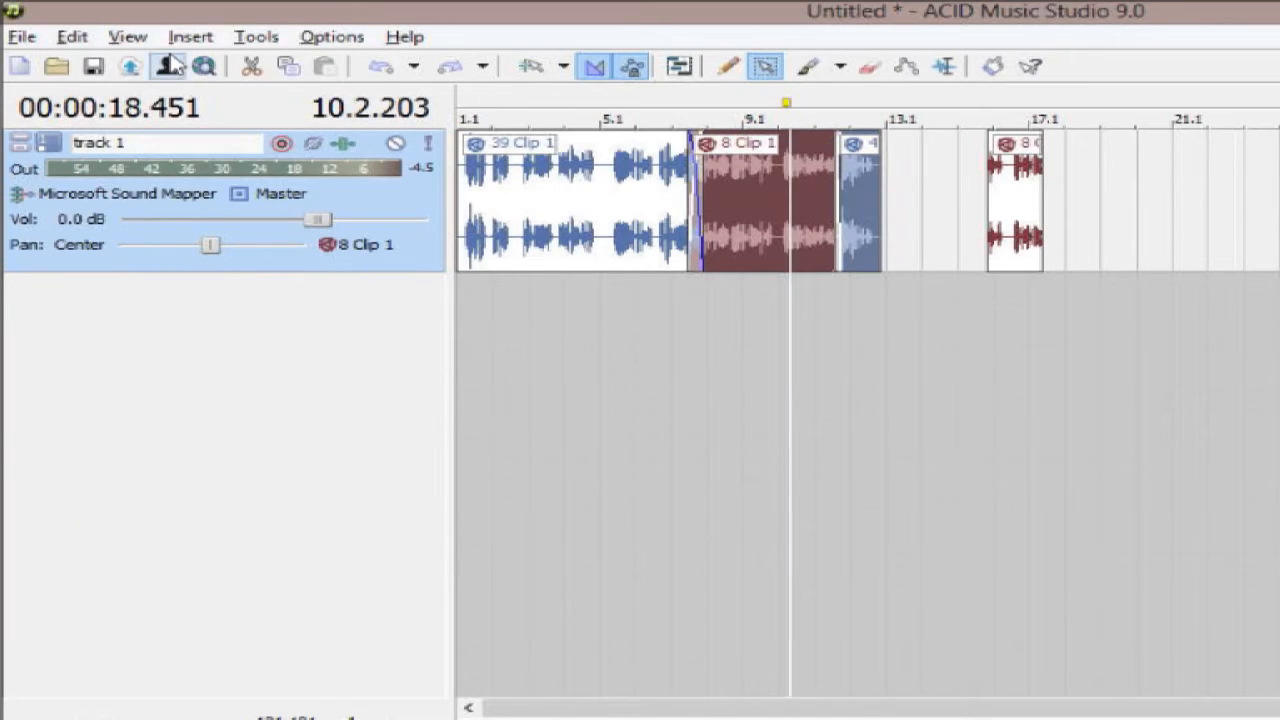
click(127, 38)
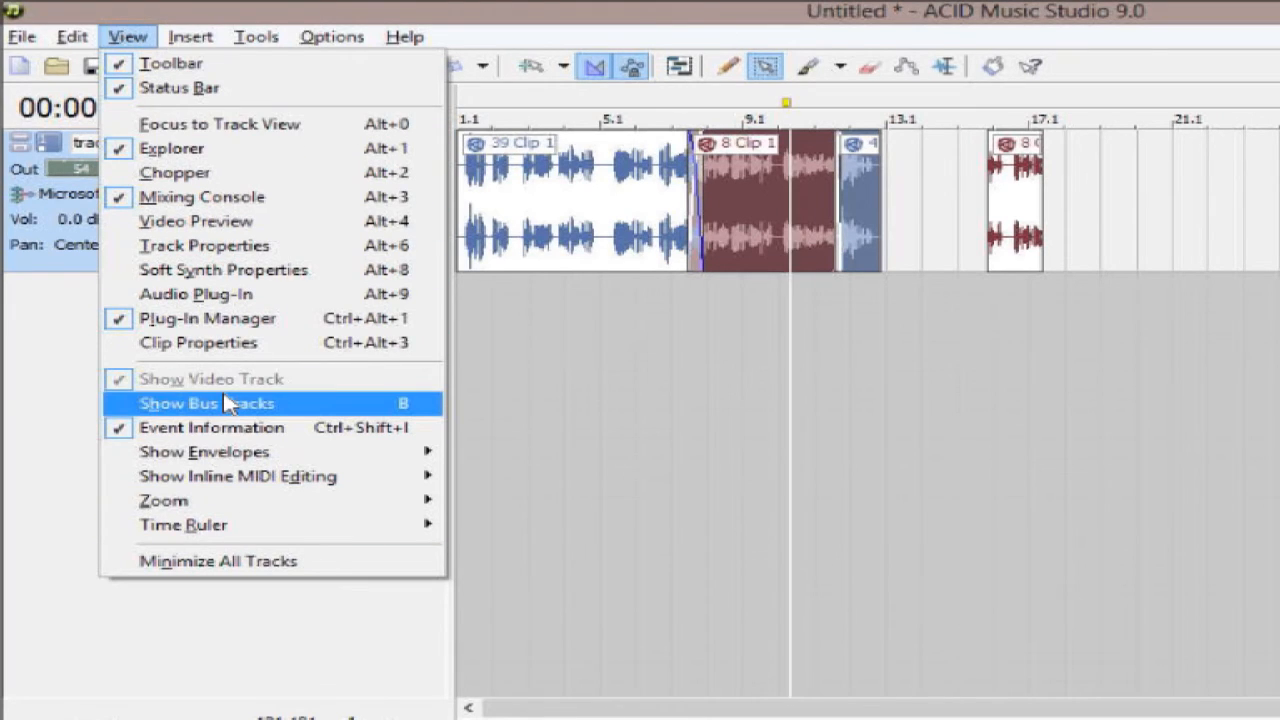
mouse_move(195, 32)
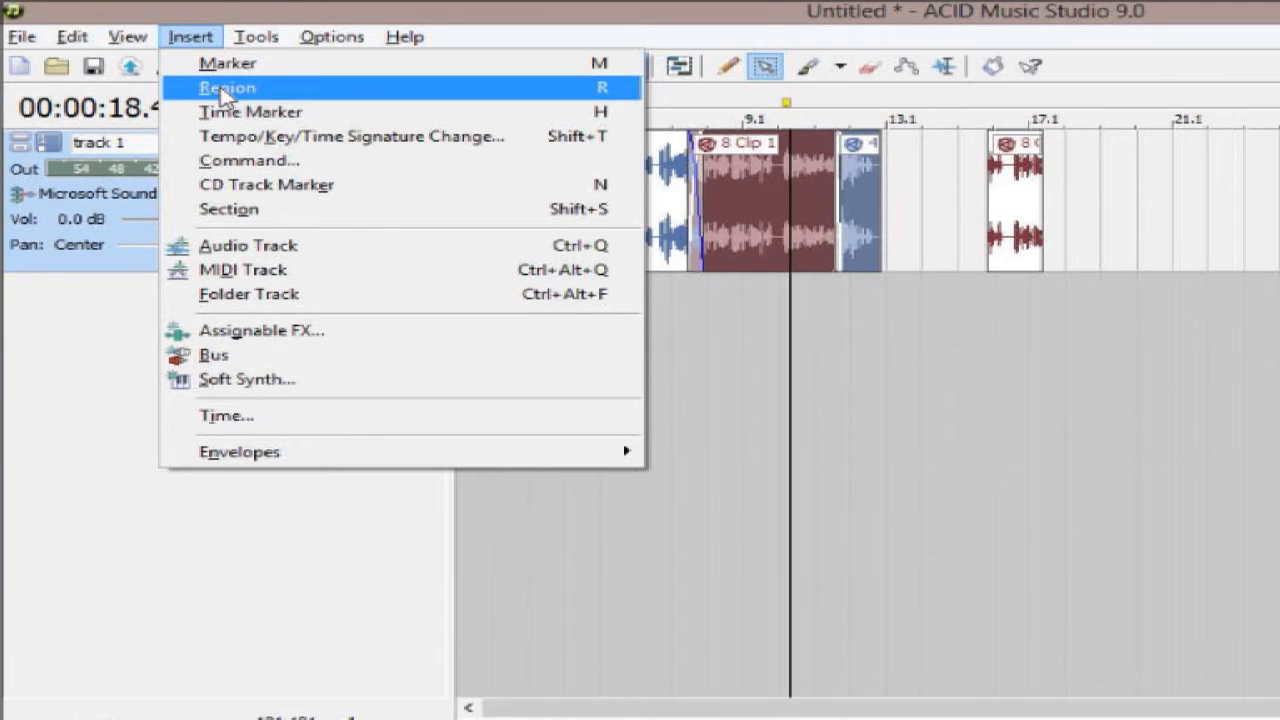
click(250, 575)
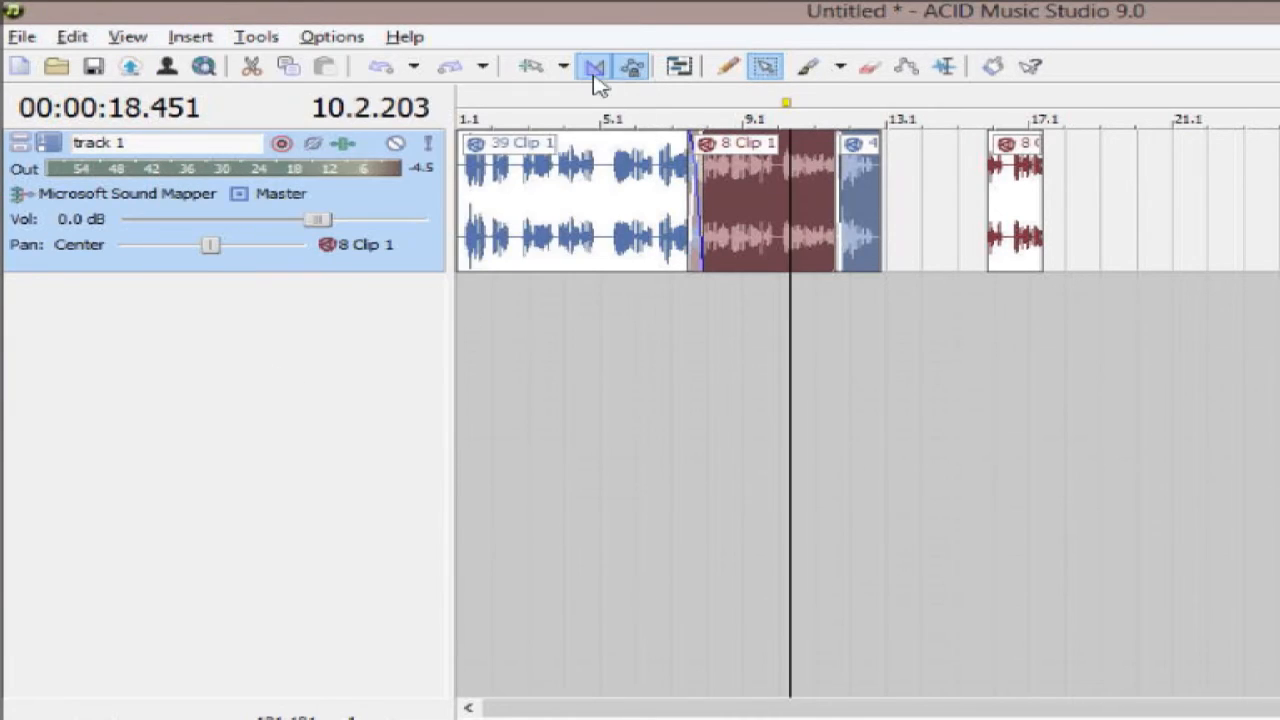
- Insert a region over a loop selection from about measure 6.7 to 10.3, and stretch the region to about measures 3.7 to 12.2
drag(778, 101, 588, 105)
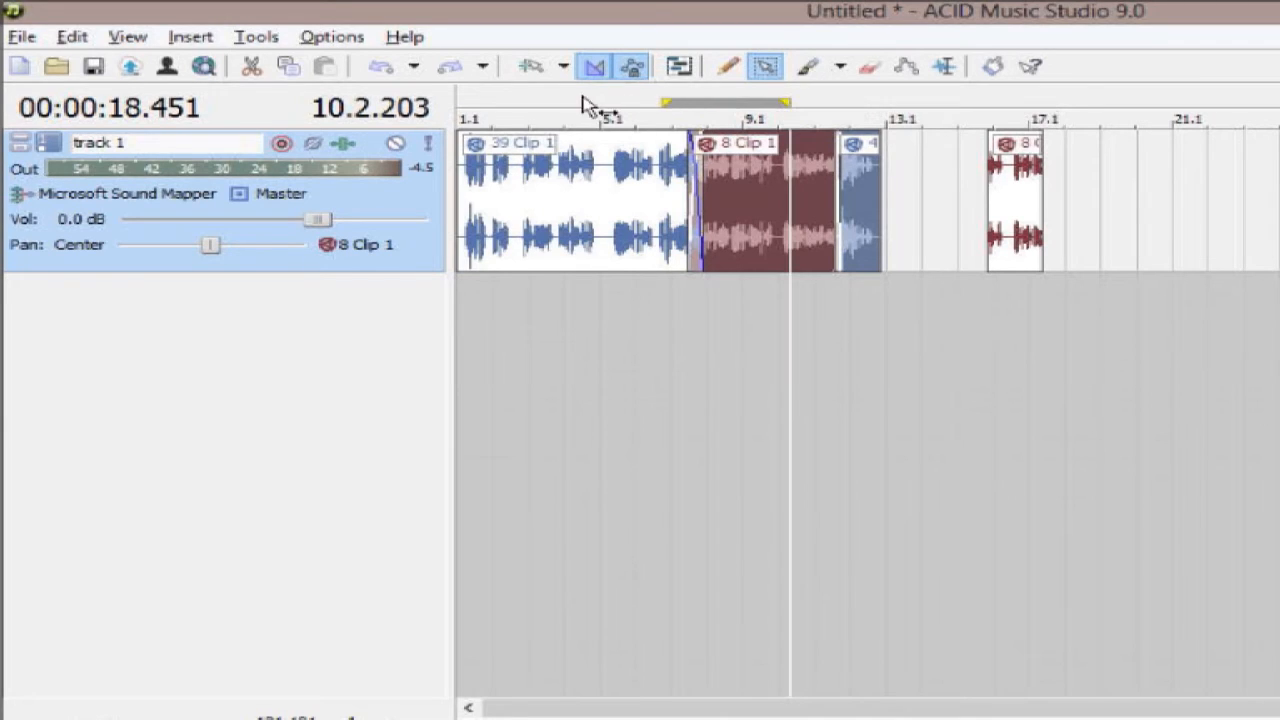
click(183, 38)
click(215, 88)
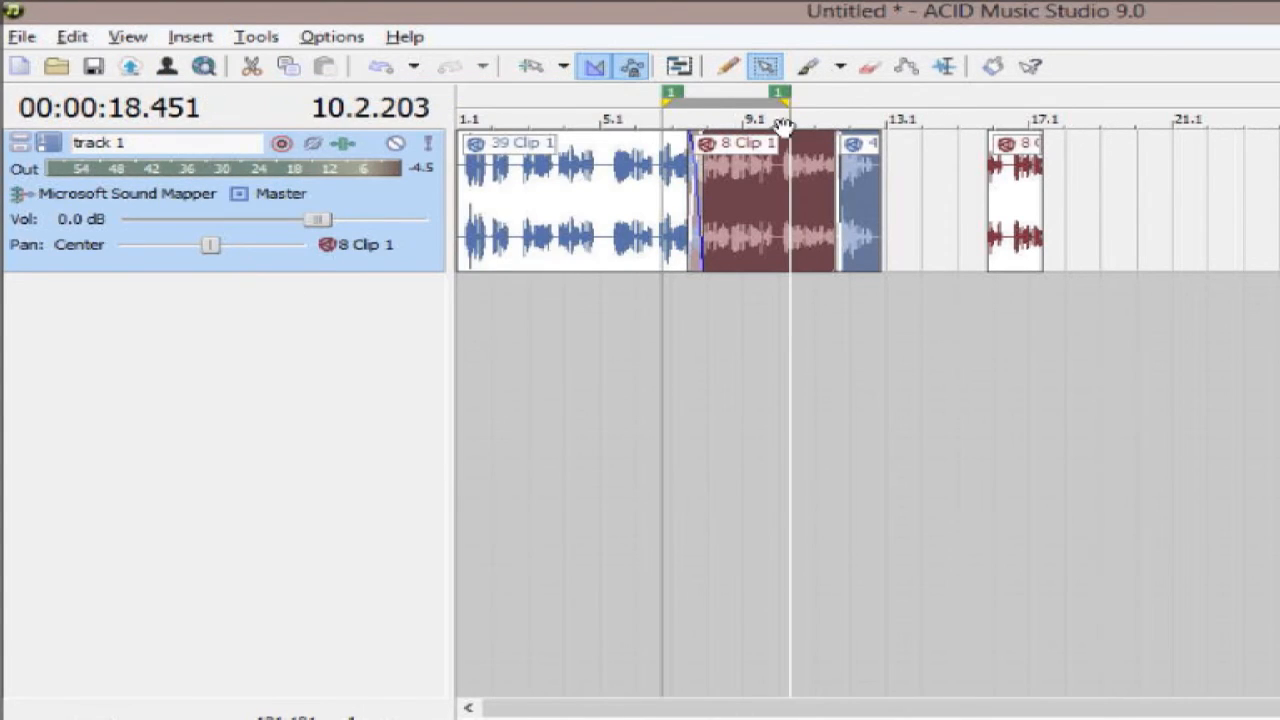
drag(677, 101, 570, 108)
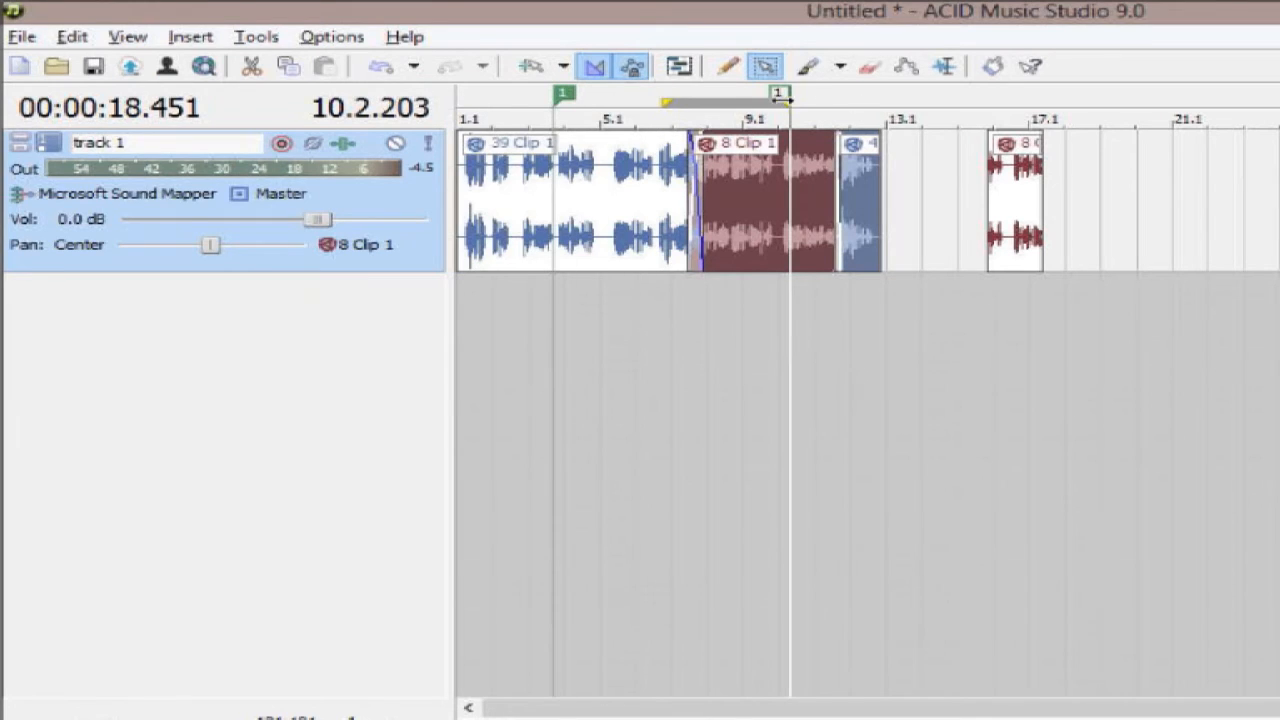
mouse_move(781, 96)
mouse_down()
mouse_move(860, 100)
mouse_move(845, 100)
mouse_up()
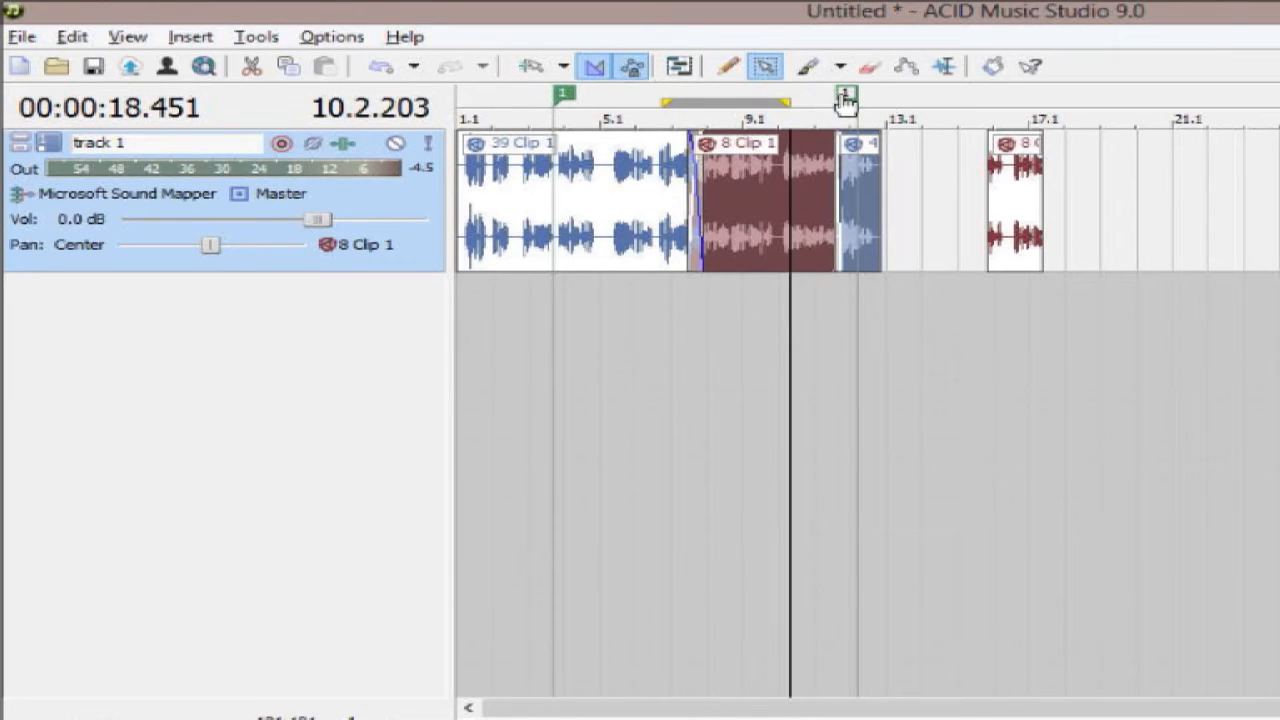
- Insert a second audio track below track 1, enlarge its height, and delete it
click(184, 44)
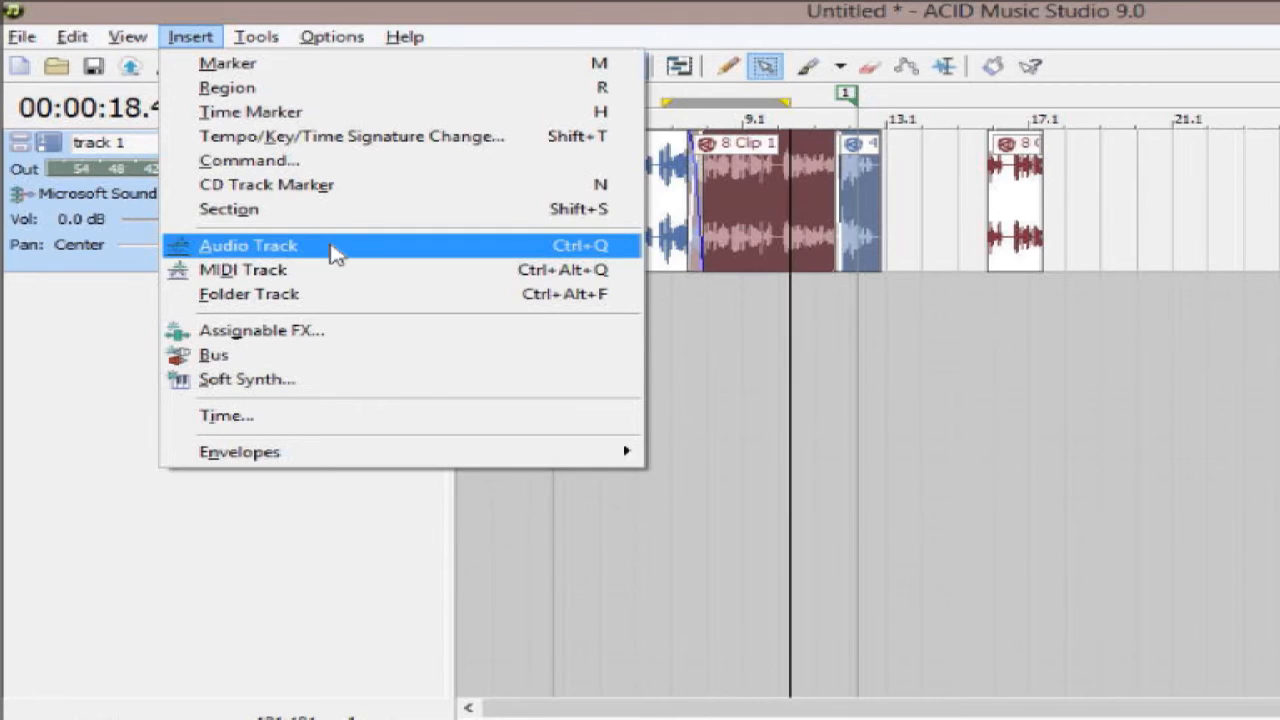
click(333, 250)
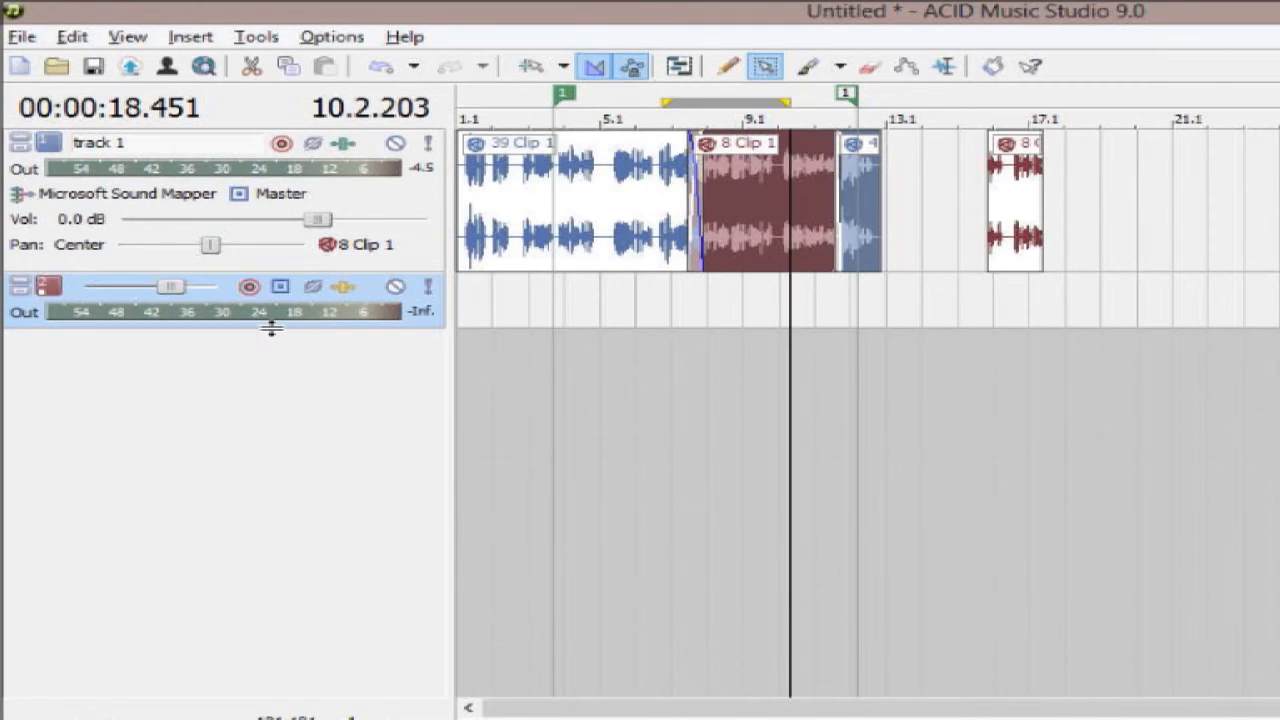
drag(271, 328, 271, 388)
key(Delete)
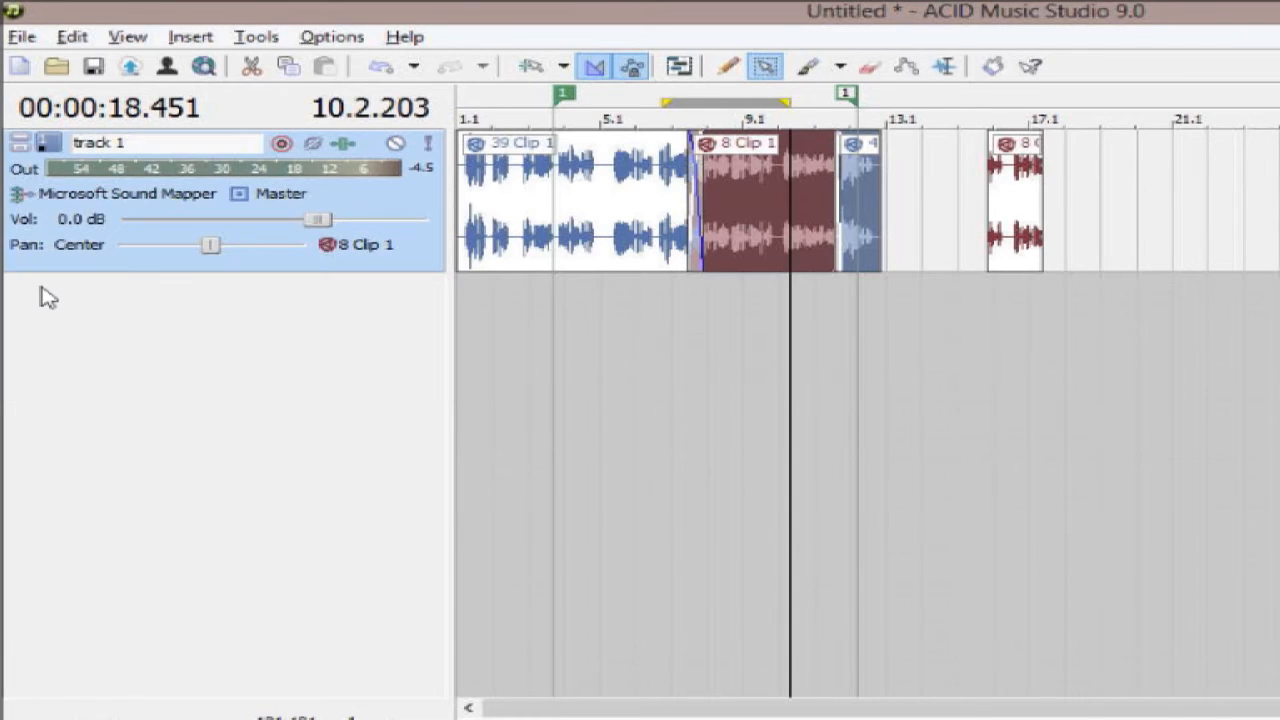
- Insert a folder track and move track 1 beneath it in the track list
click(190, 36)
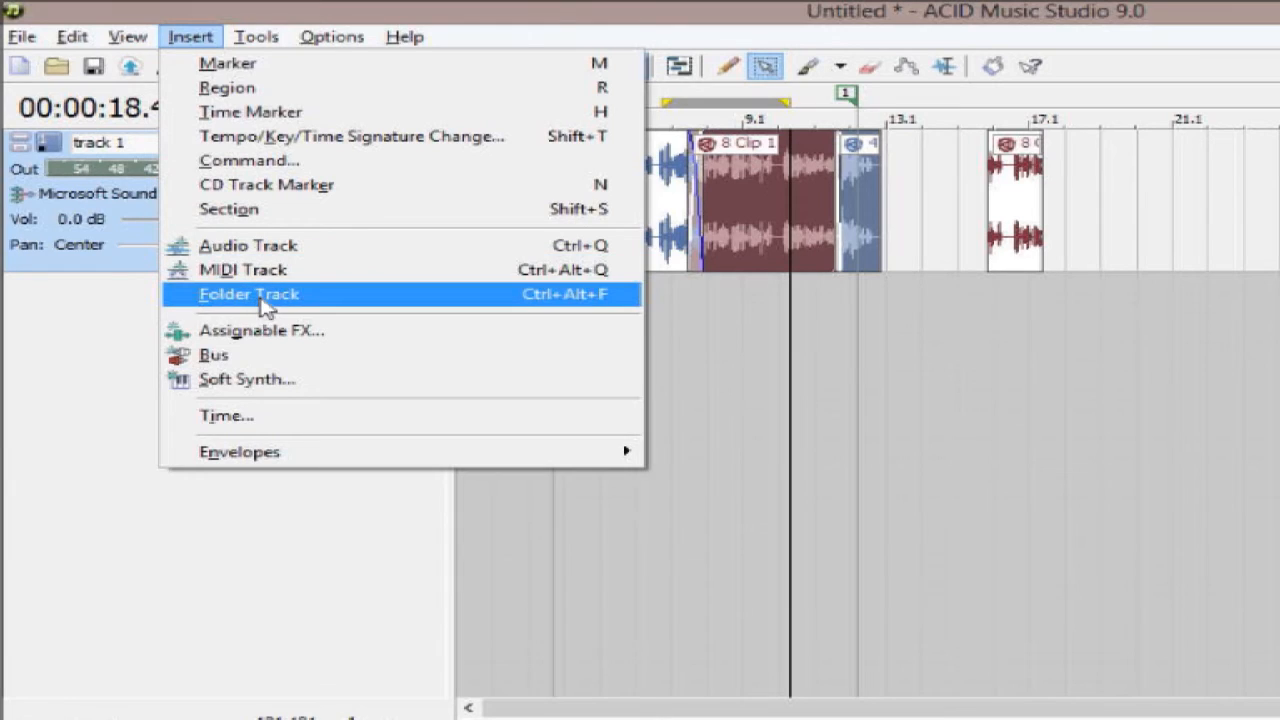
click(265, 303)
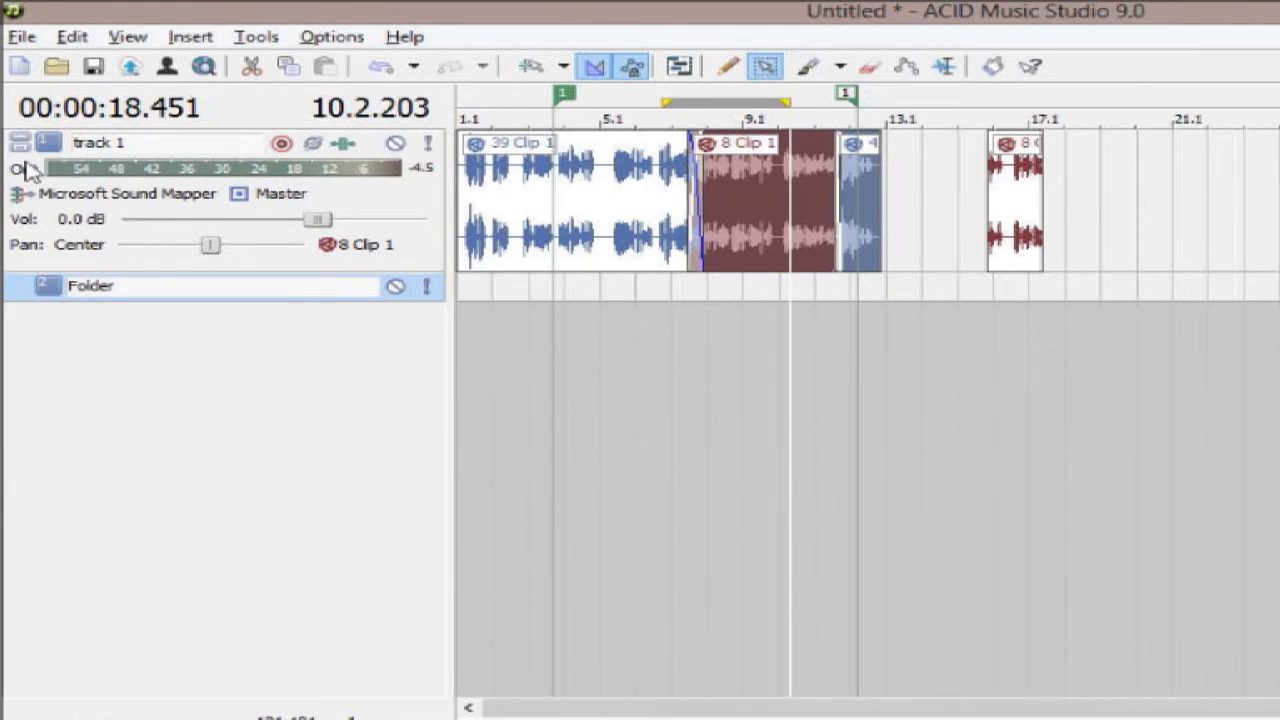
drag(40, 146, 80, 307)
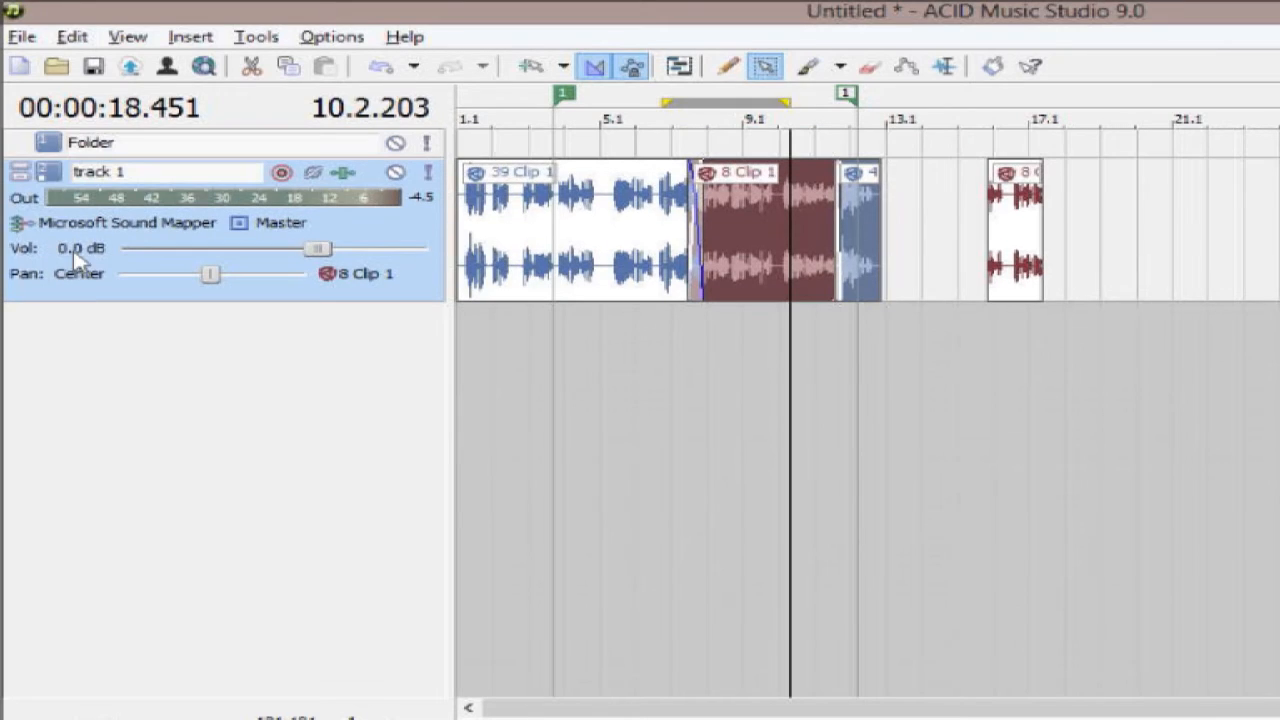
- Nest track 1 inside the folder track and move it back out
drag(48, 172, 46, 163)
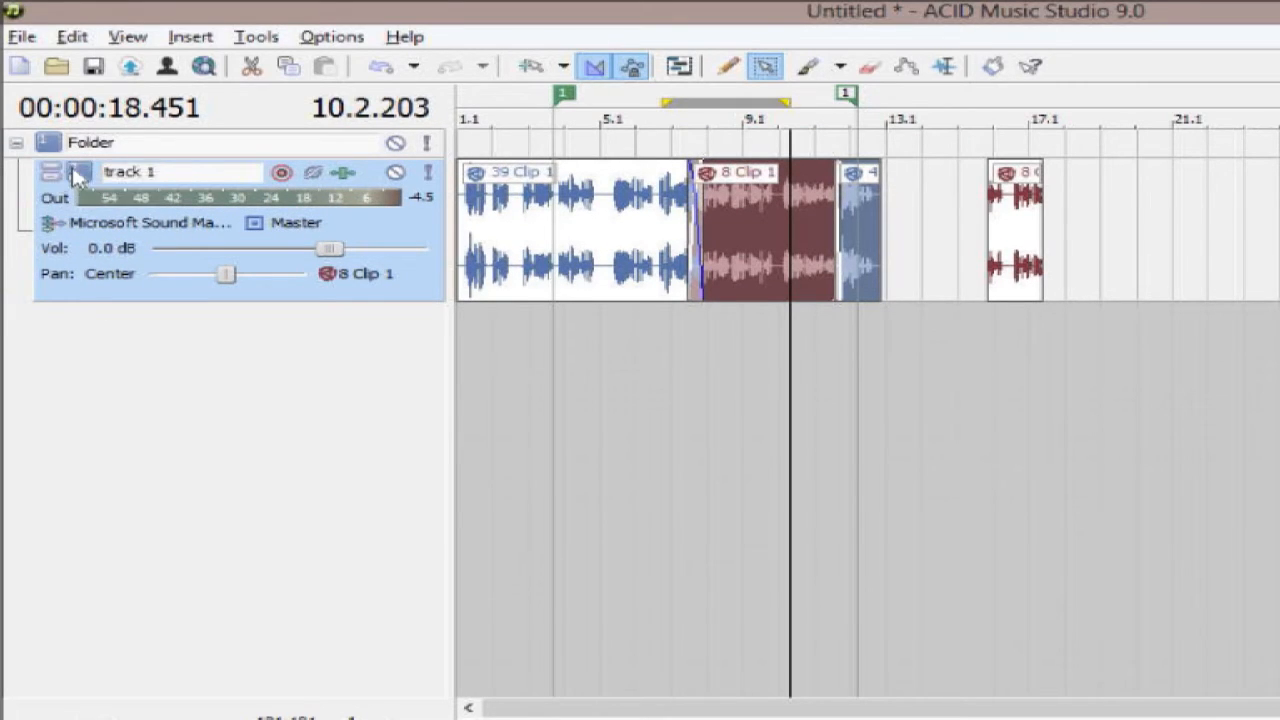
drag(75, 172, 74, 372)
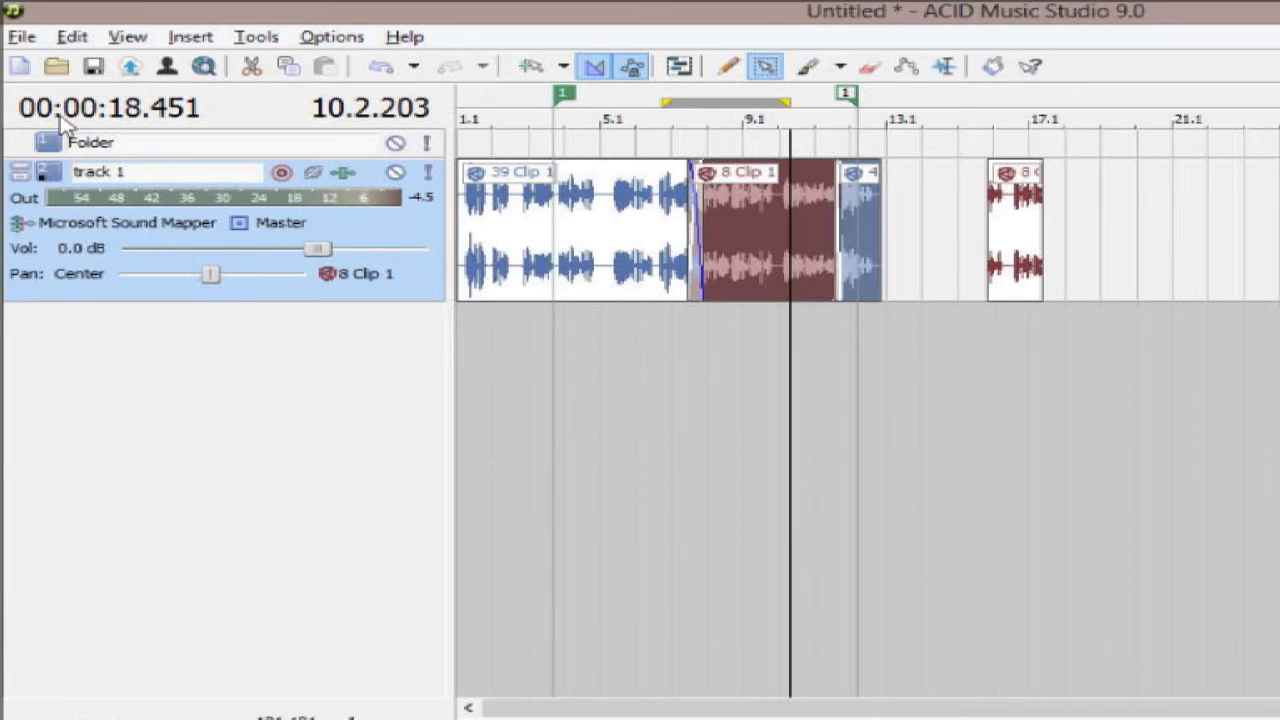
- Delete the folder track above track 1, and look over the envelope types available for insertion
click(42, 144)
key(Delete)
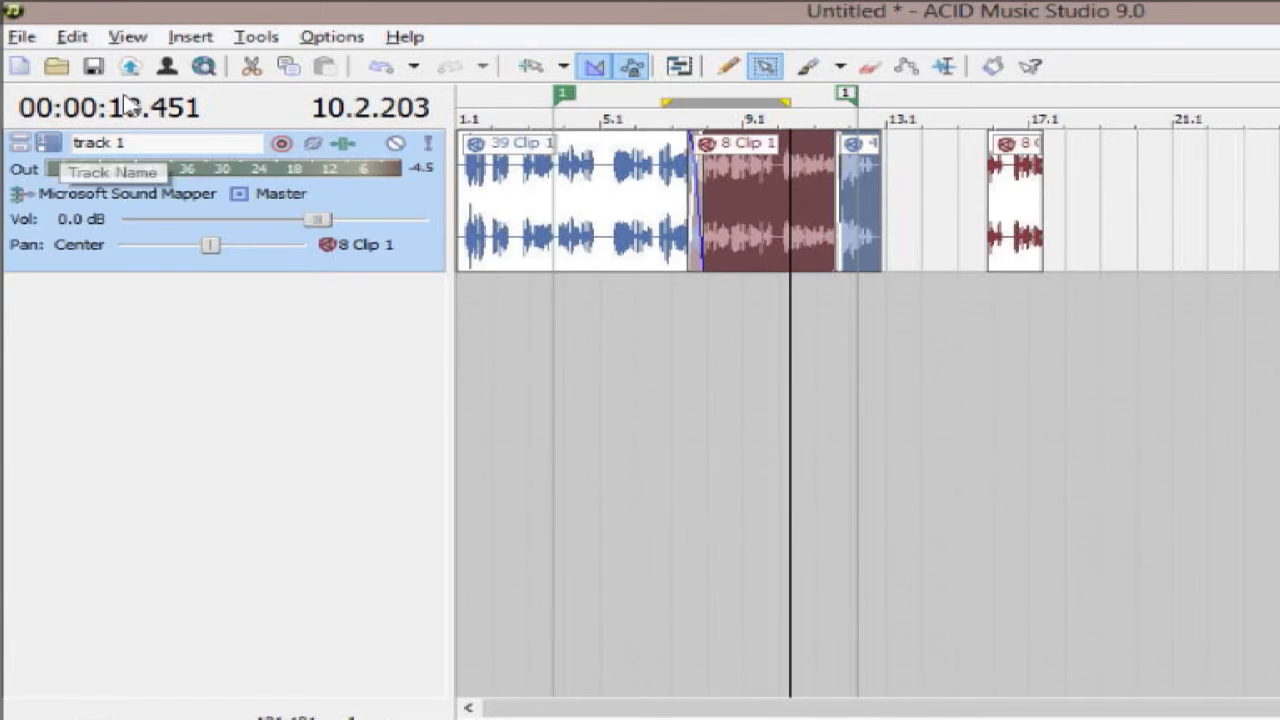
click(190, 37)
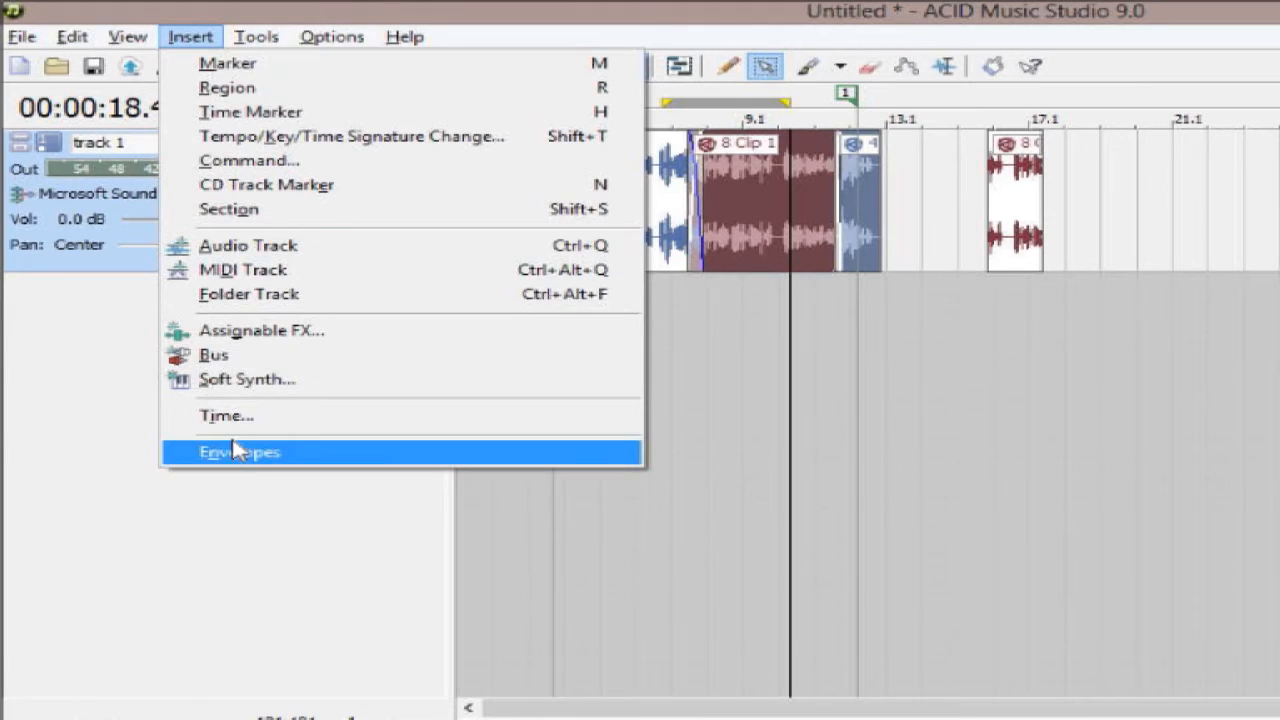
mouse_move(250, 457)
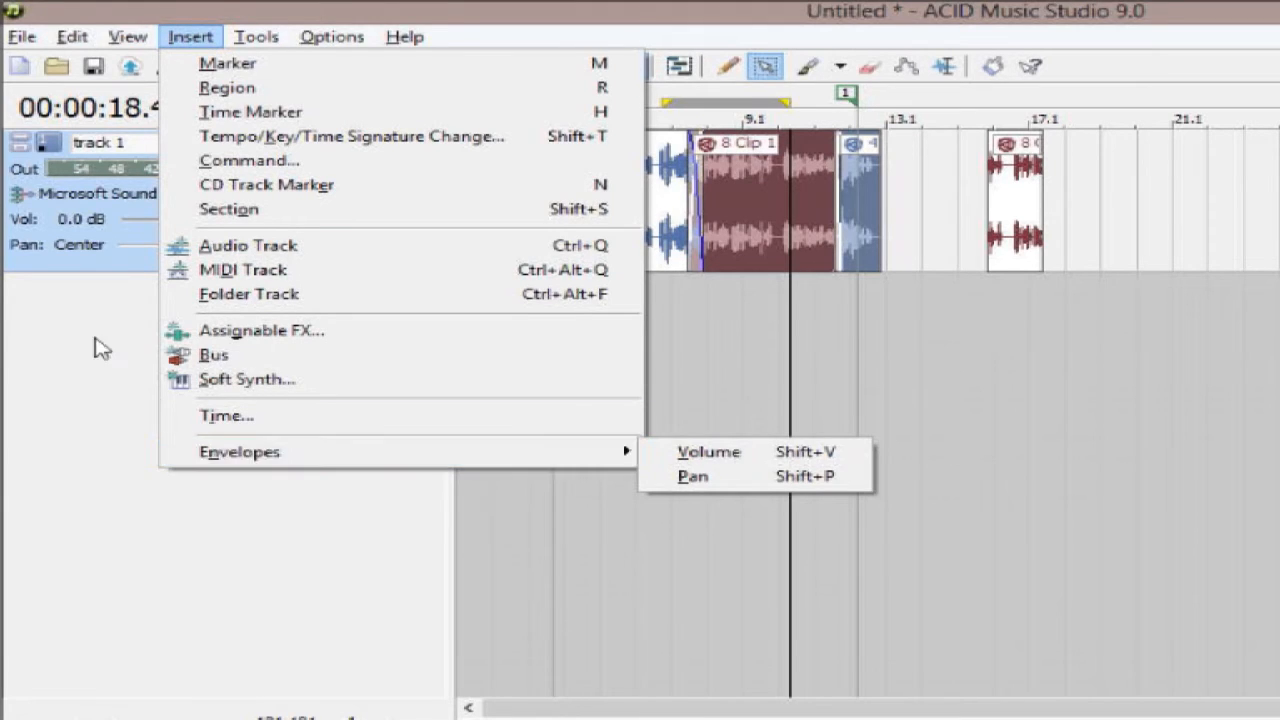
click(100, 346)
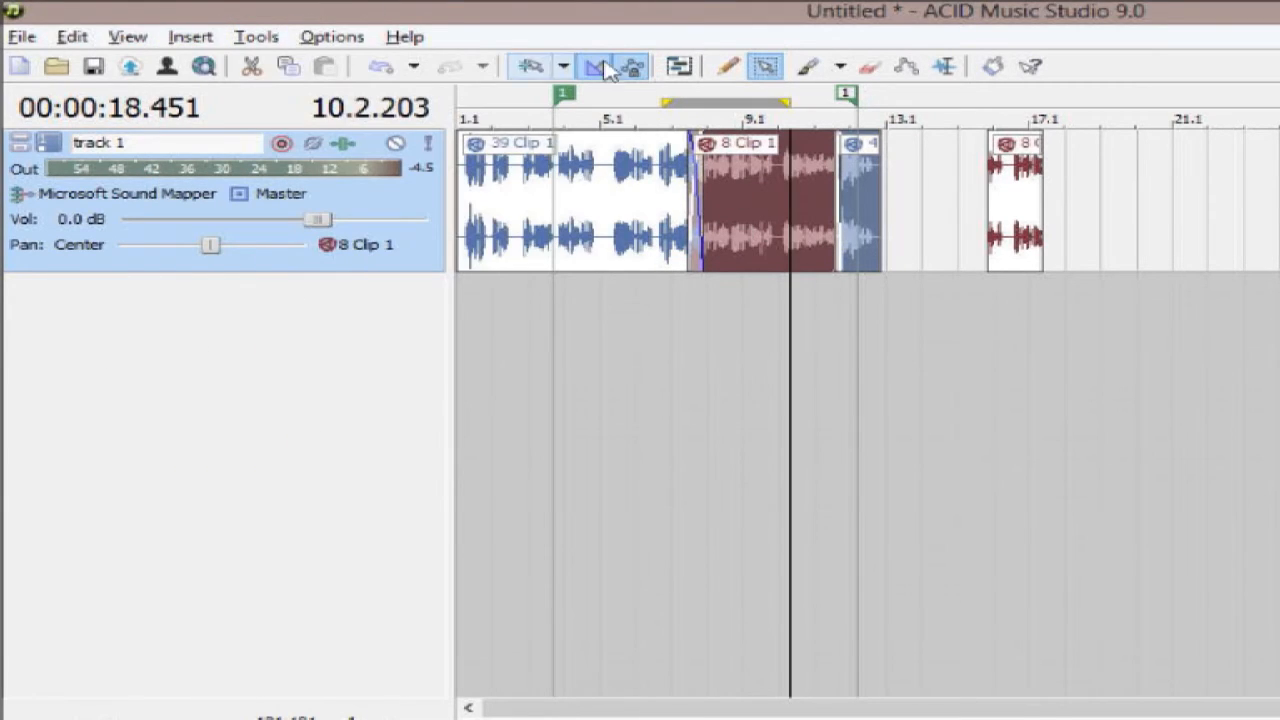
- Move the selected 8 Clip 1 and its adjoining event onto a new second track starting around measure 5.4, and enlarge that track's height
click(729, 66)
mouse_move(730, 168)
mouse_down()
mouse_move(727, 270)
mouse_move(664, 420)
mouse_up()
drag(371, 323, 380, 529)
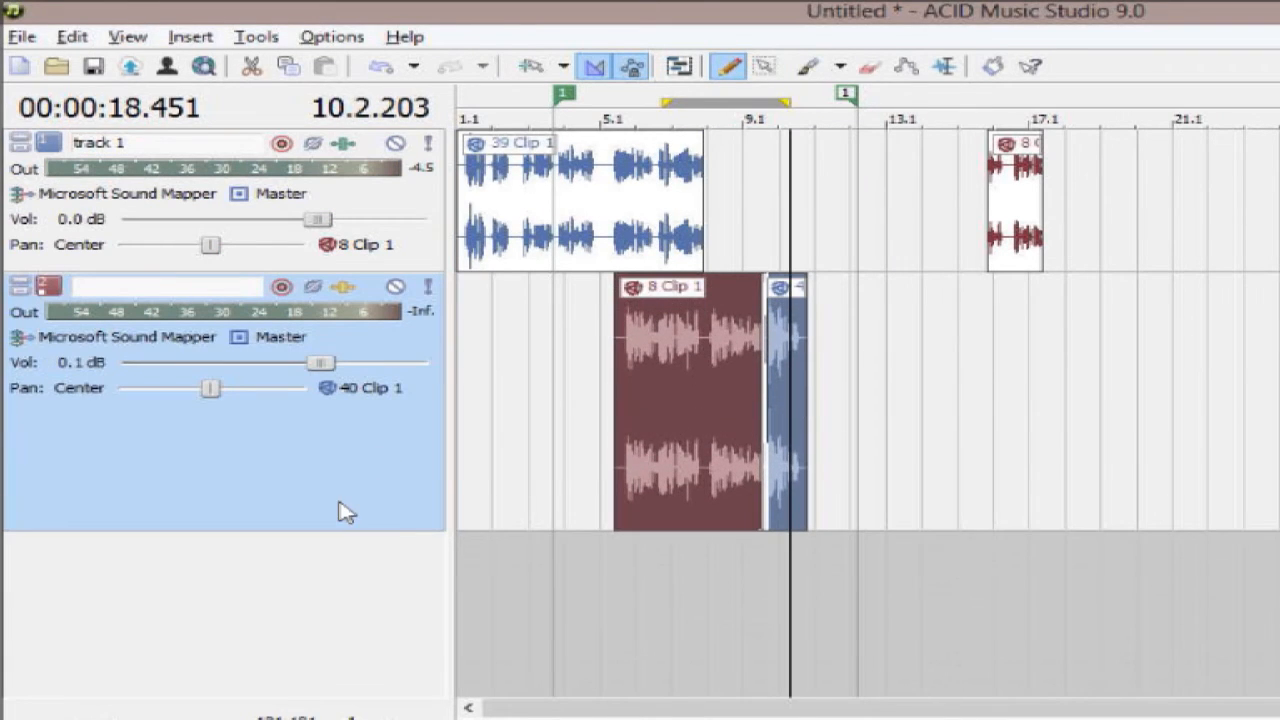
- Insert a volume envelope on track 2, with points at about measures 6.5, 7.3 and 8.3 that dip and then raise the level
right_click(345, 490)
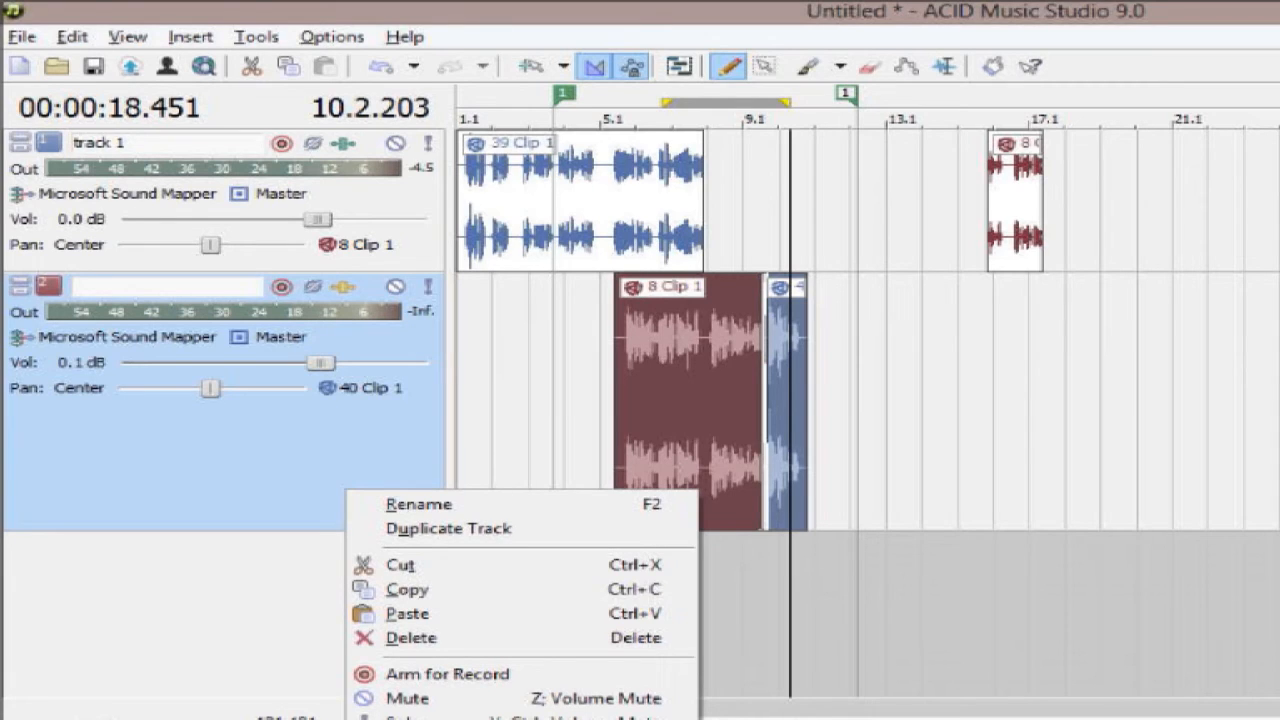
click(745, 718)
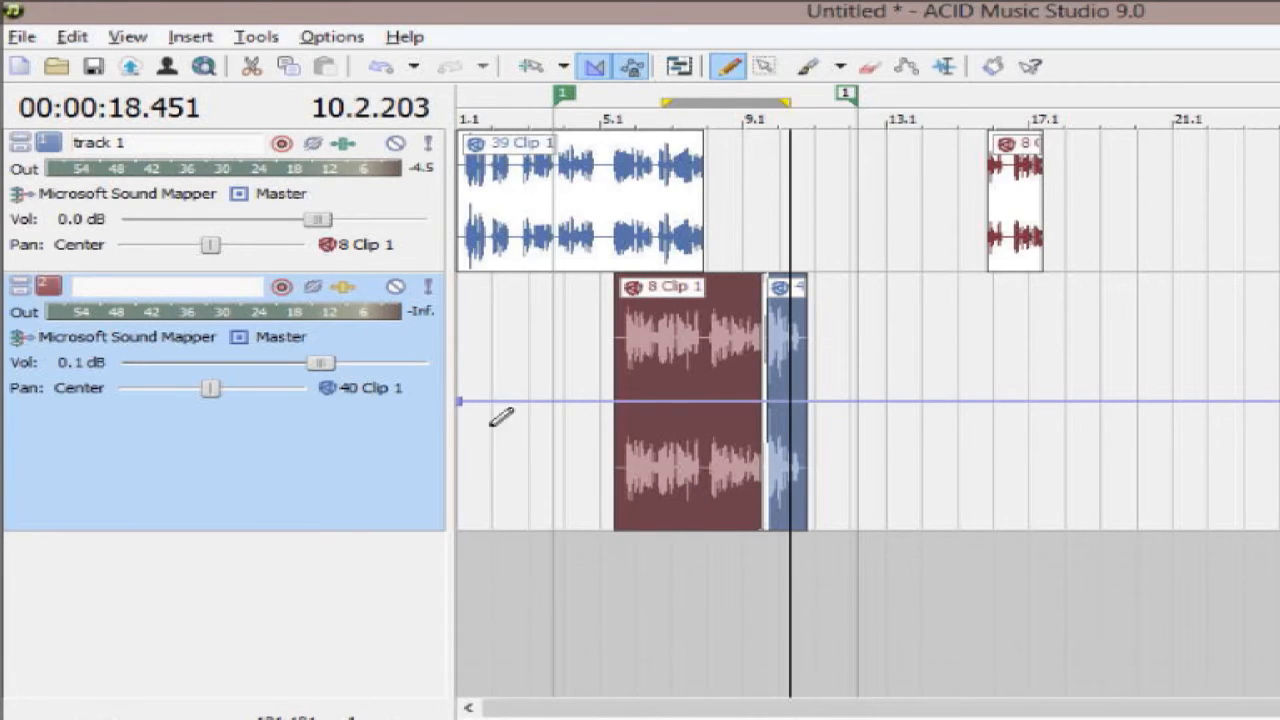
double_click(652, 401)
double_click(679, 401)
drag(679, 401, 720, 337)
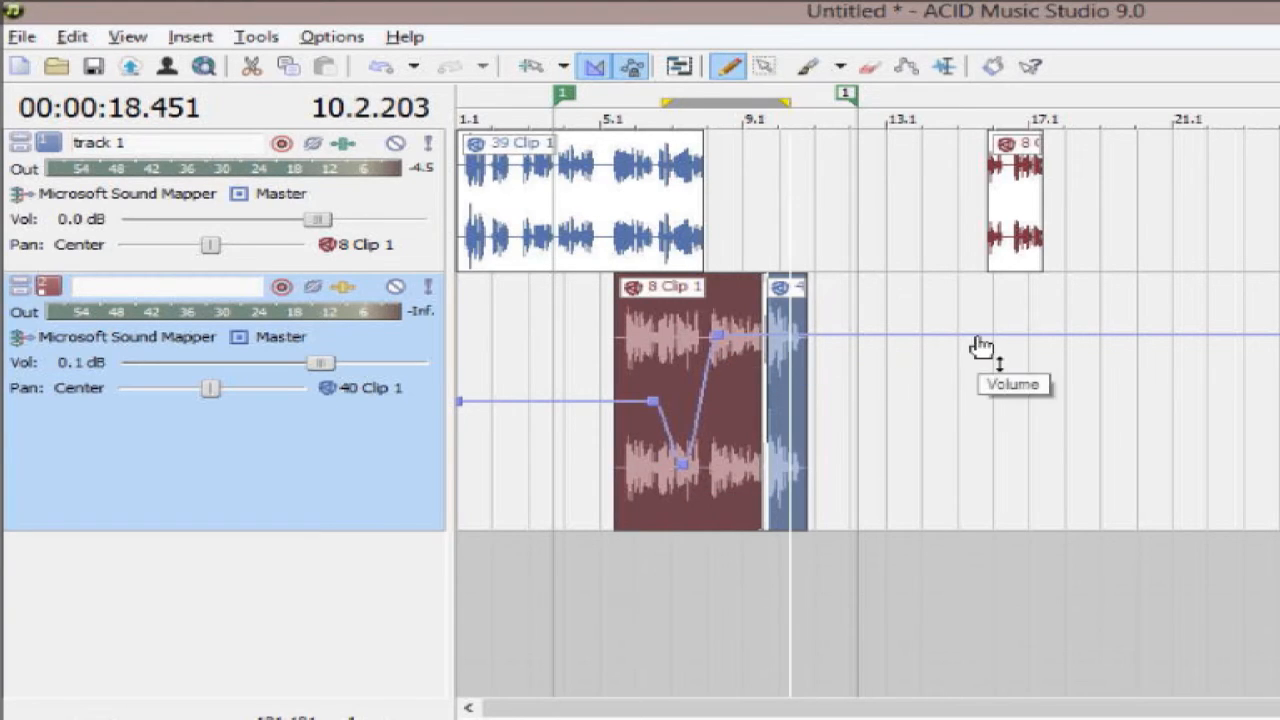
- Insert a pan envelope on track 2 and shape it with an upper point near measure 7.5 and a lower one near 9.3
right_click(358, 480)
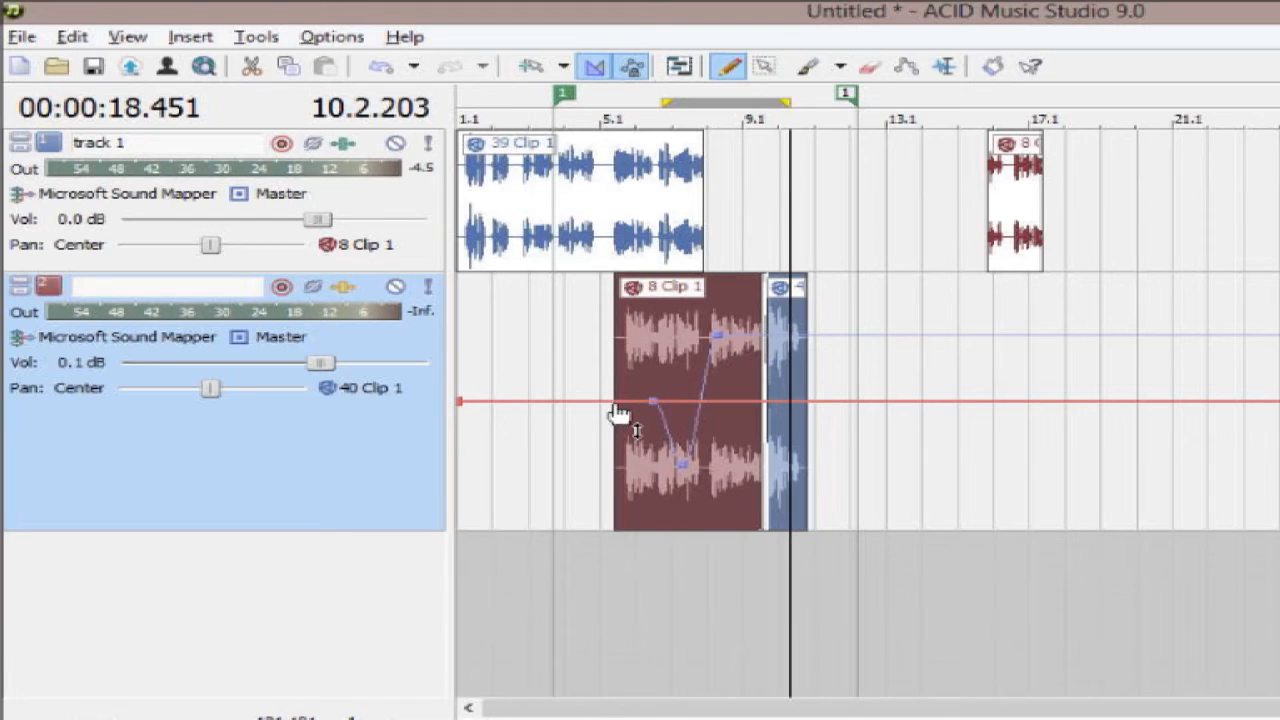
drag(683, 401, 760, 490)
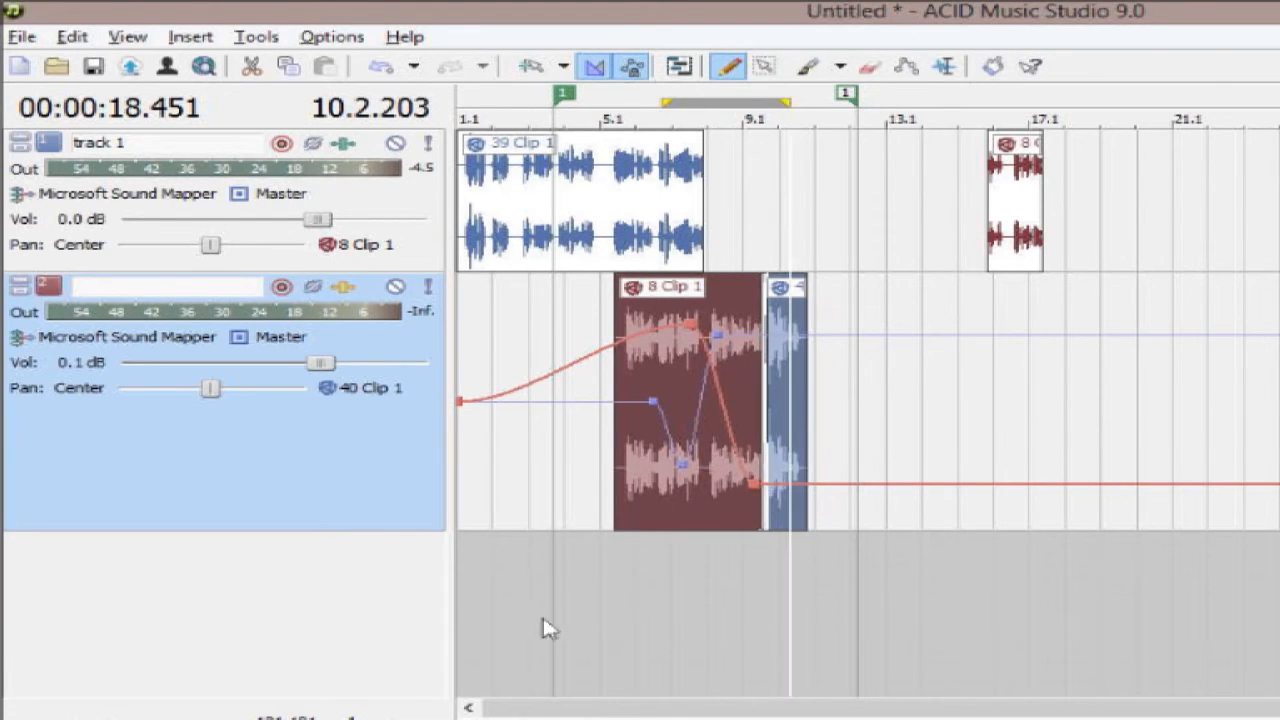
- Remove the volume and pan envelopes from track 2
right_click(377, 503)
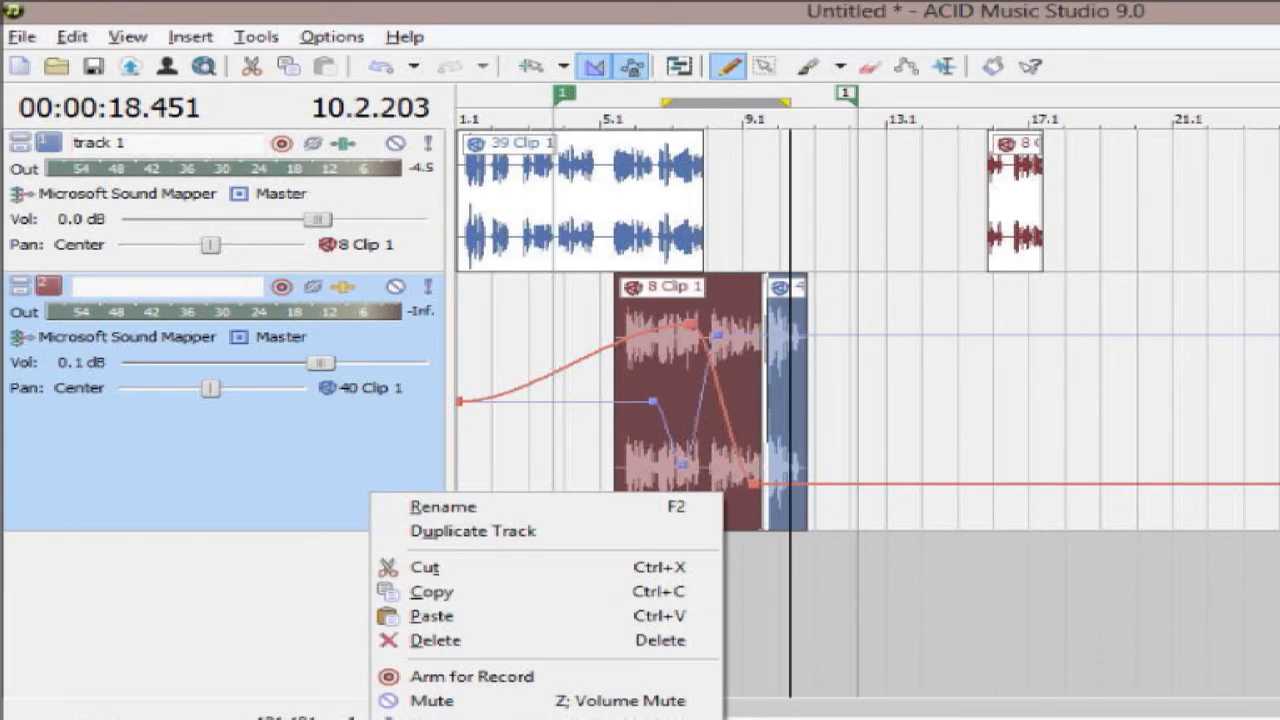
click(377, 503)
right_click(384, 496)
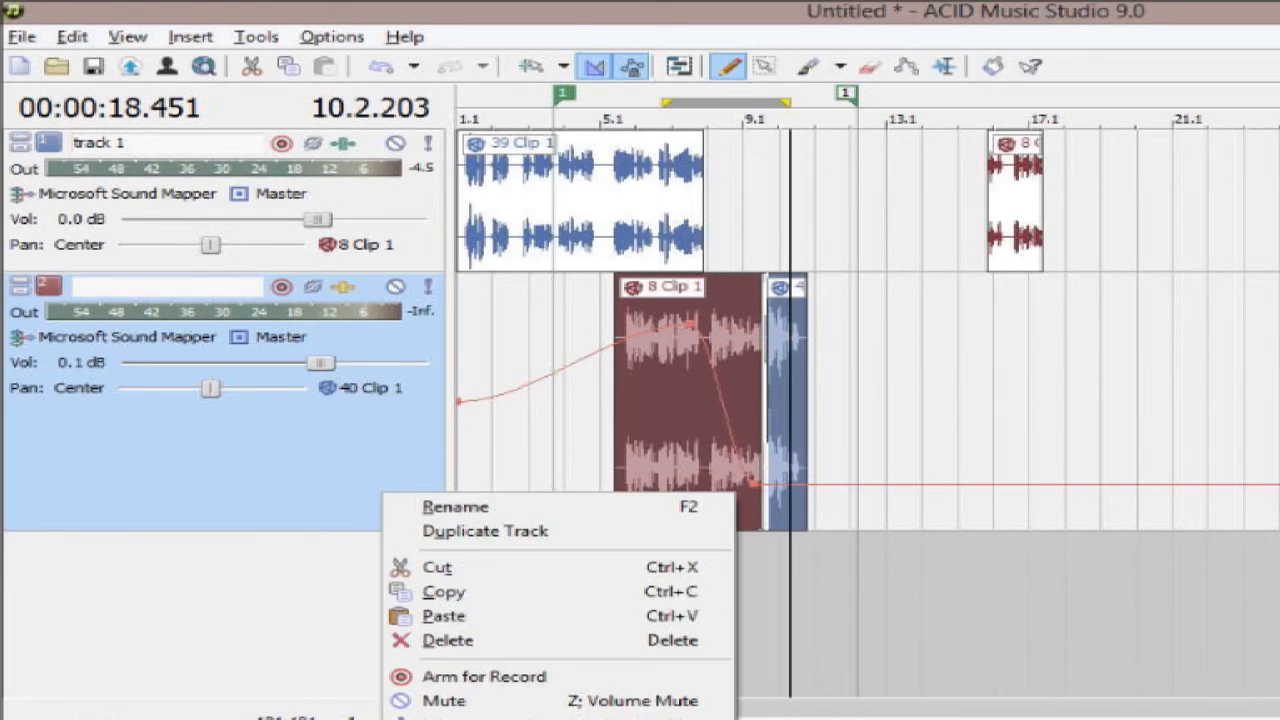
click(384, 496)
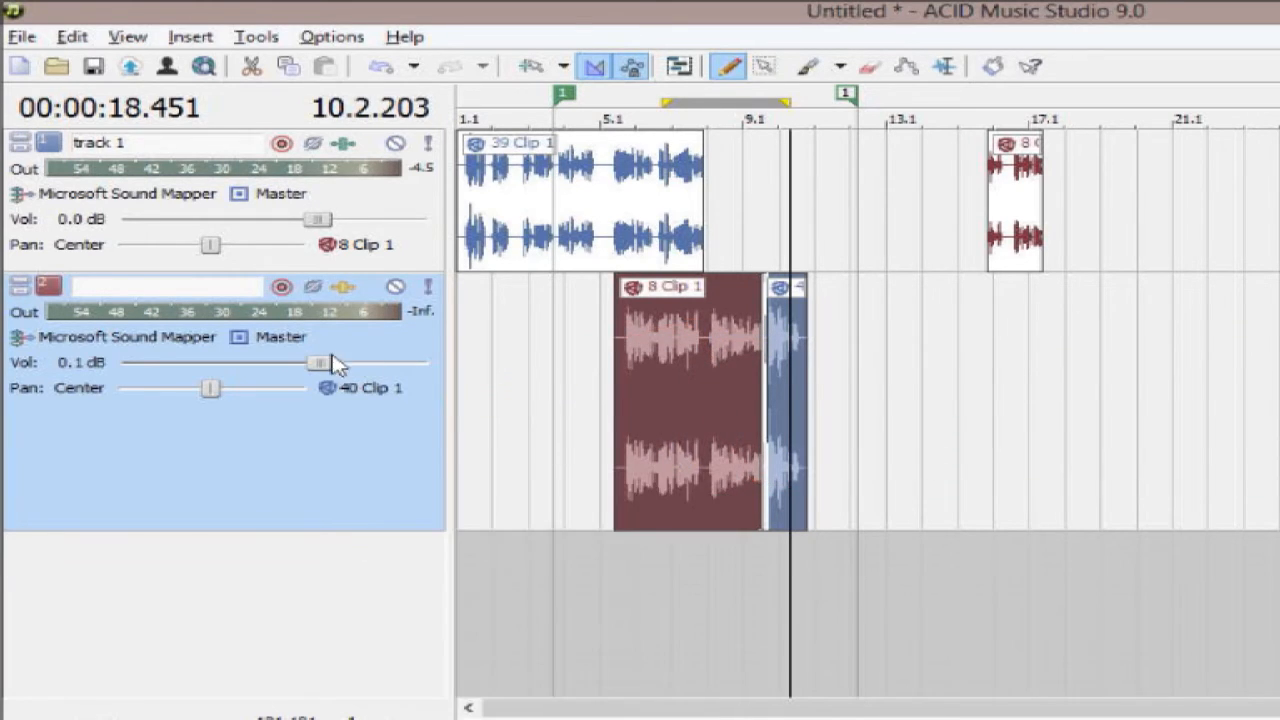
- Examine the track commands, the insertable envelopes, and the Tools, Options and Help commands
right_click(352, 465)
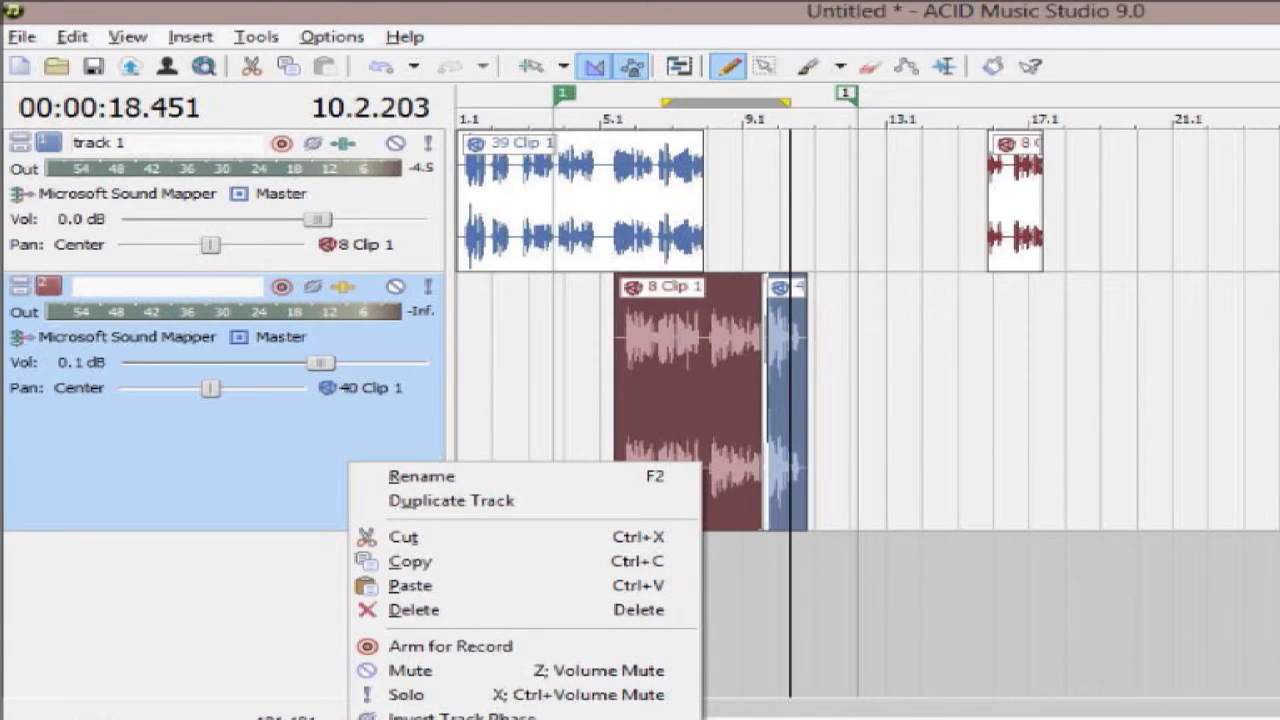
click(190, 36)
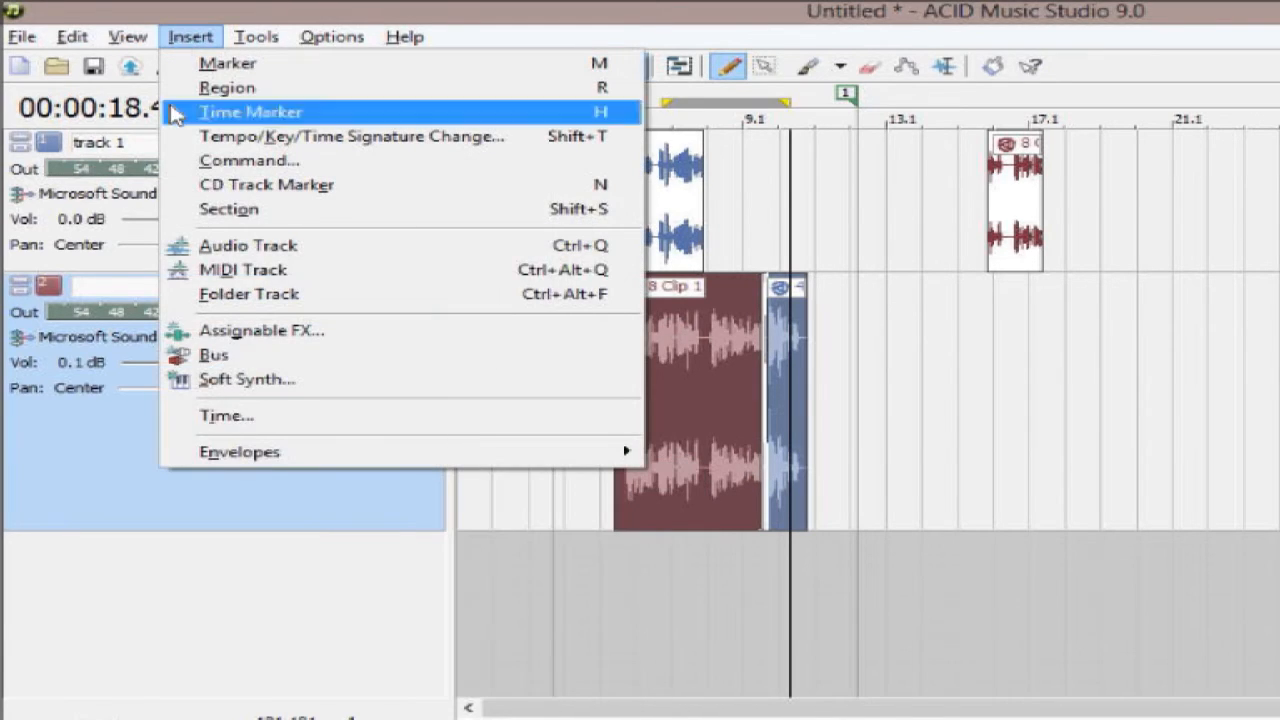
mouse_move(233, 471)
mouse_move(238, 36)
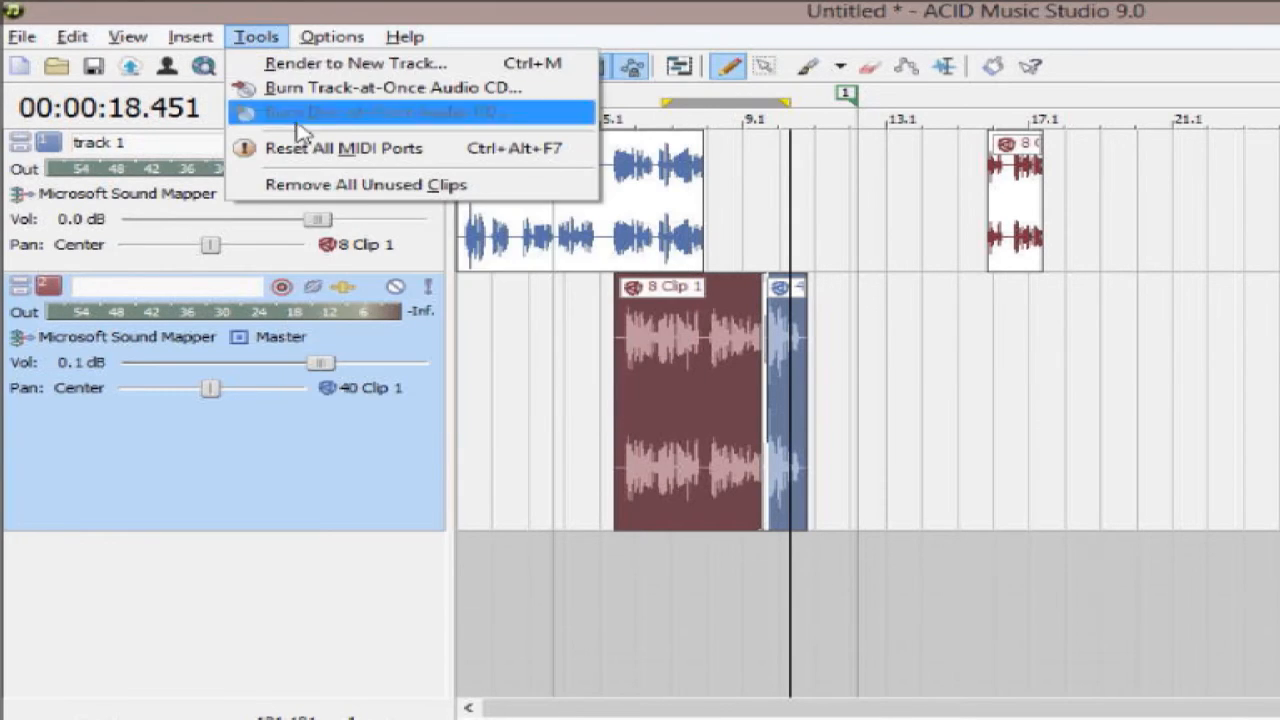
mouse_move(330, 38)
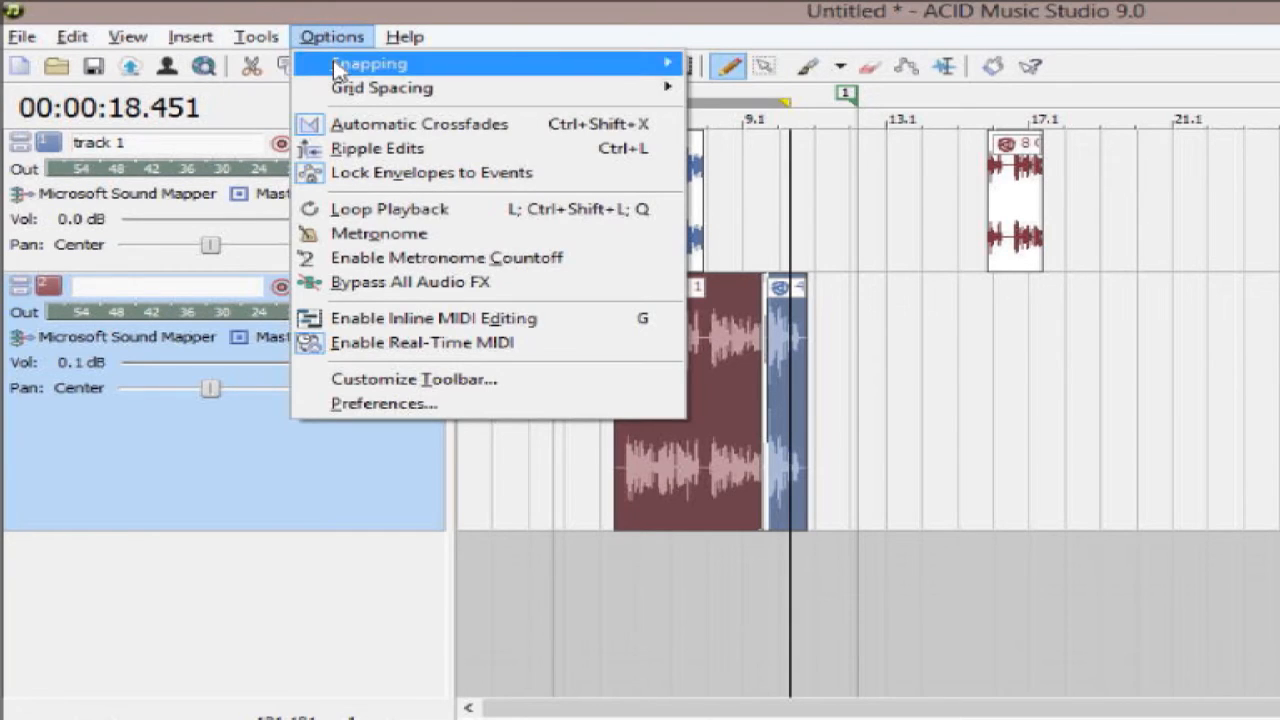
mouse_move(340, 68)
mouse_move(345, 94)
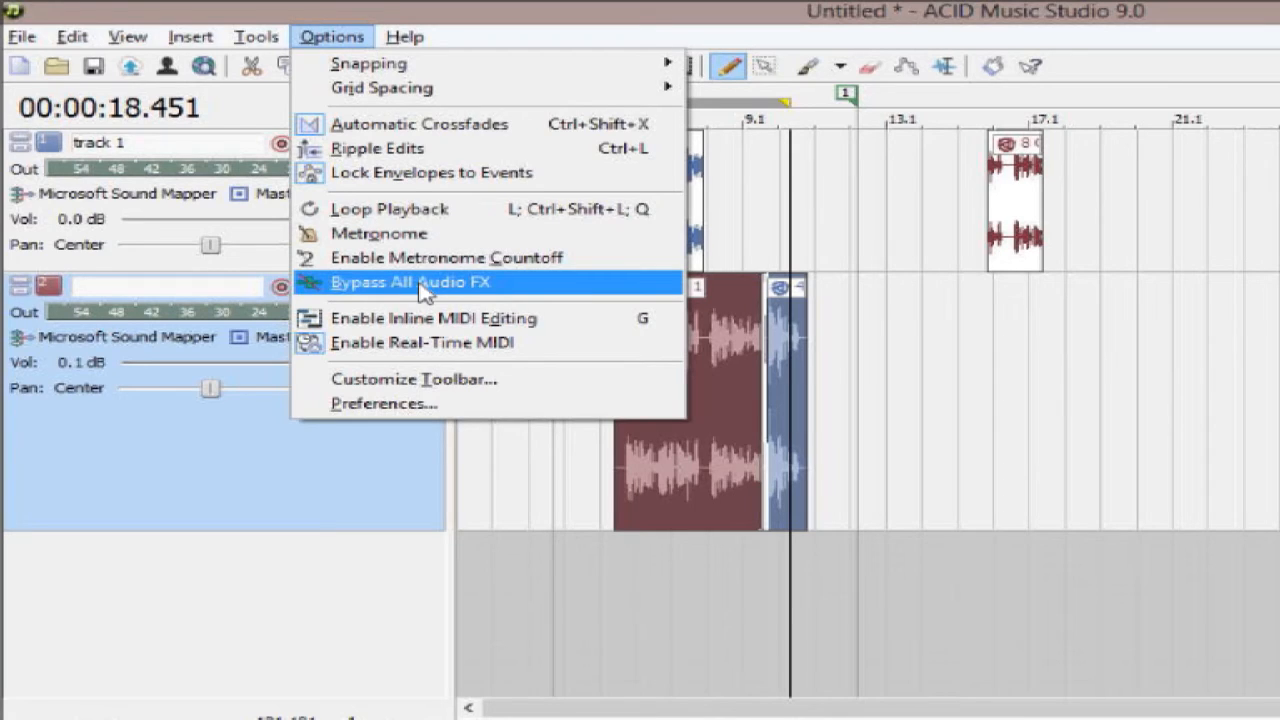
mouse_move(410, 36)
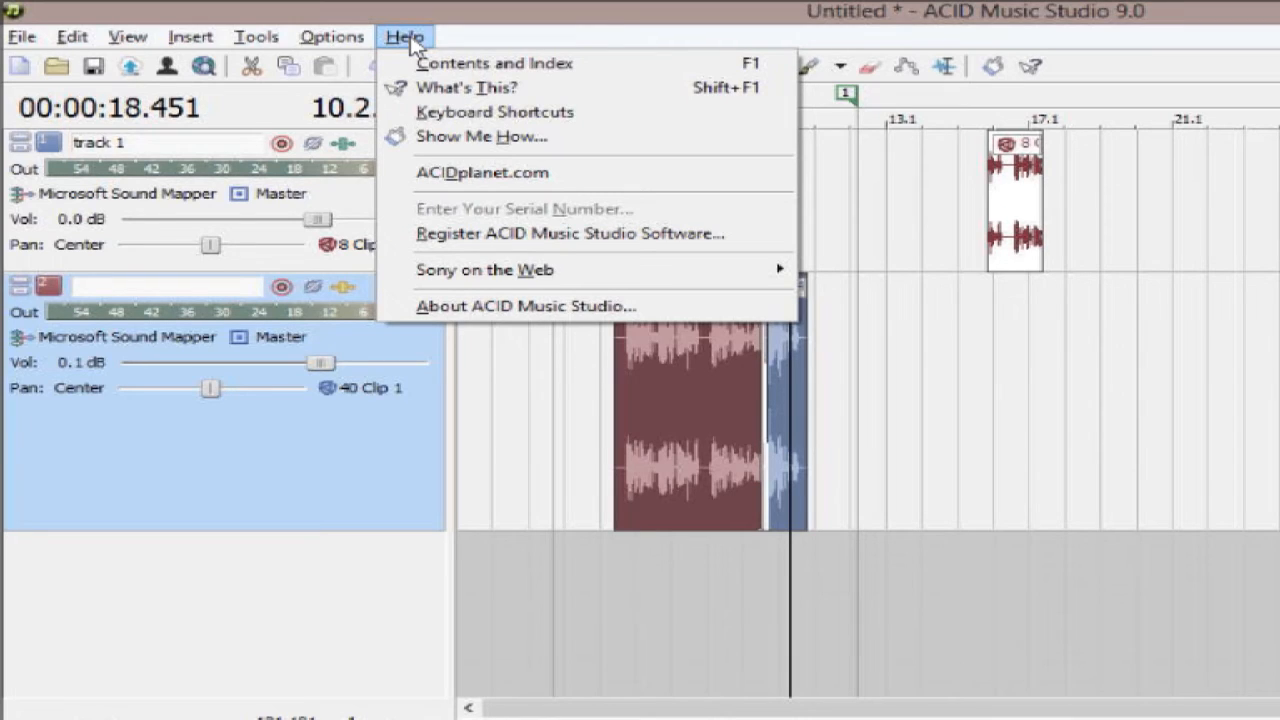
click(477, 45)
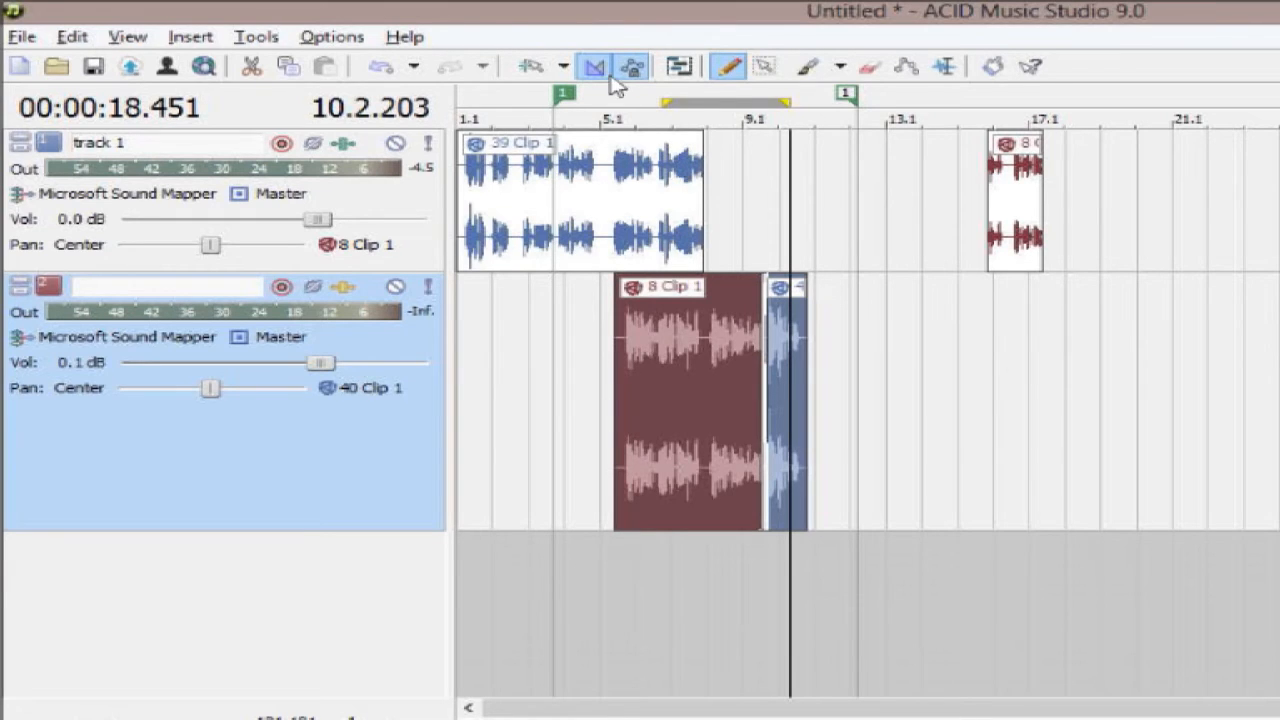
- Check the snapping options and try moving the 39 Clip 1 event on track 1 with snapping off
click(333, 38)
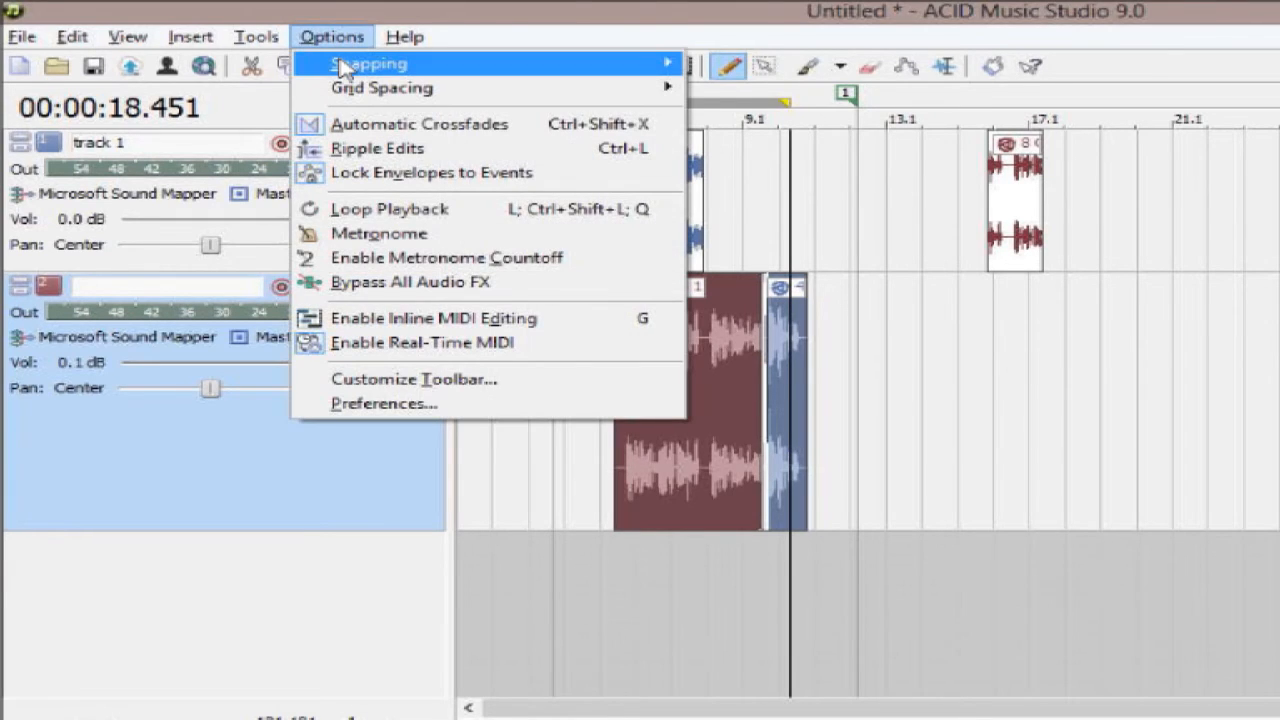
click(333, 37)
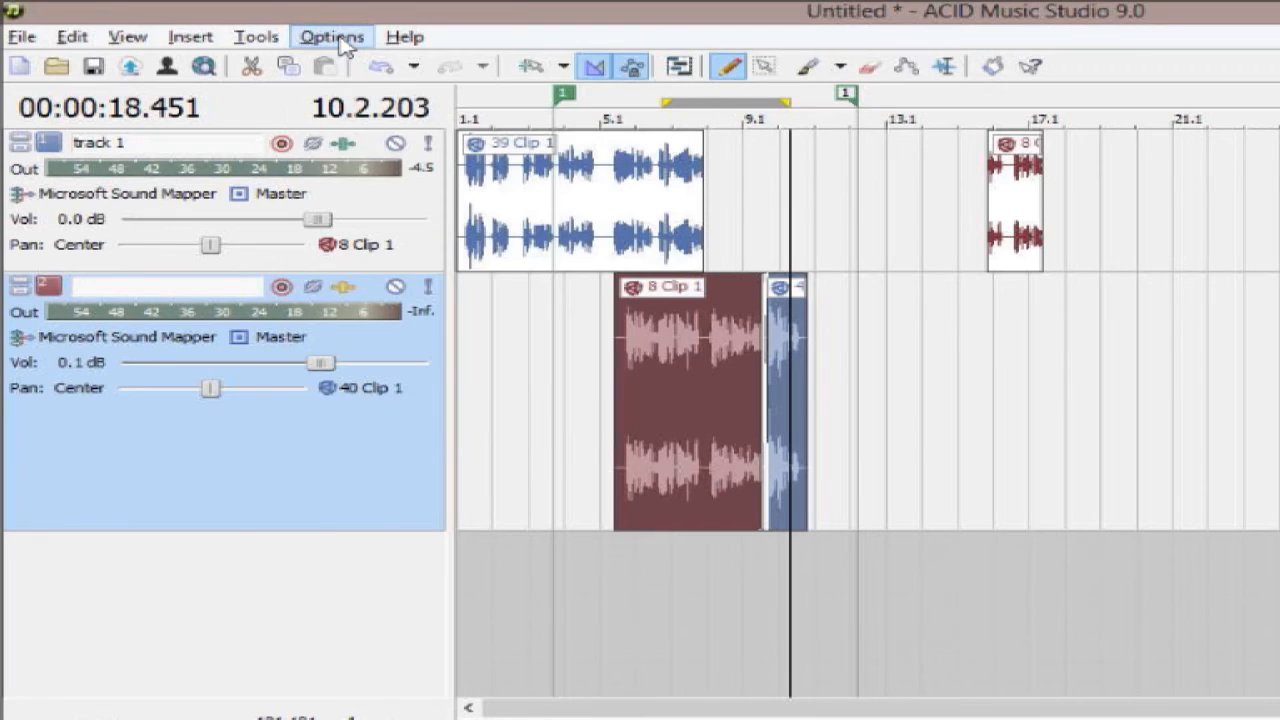
click(530, 70)
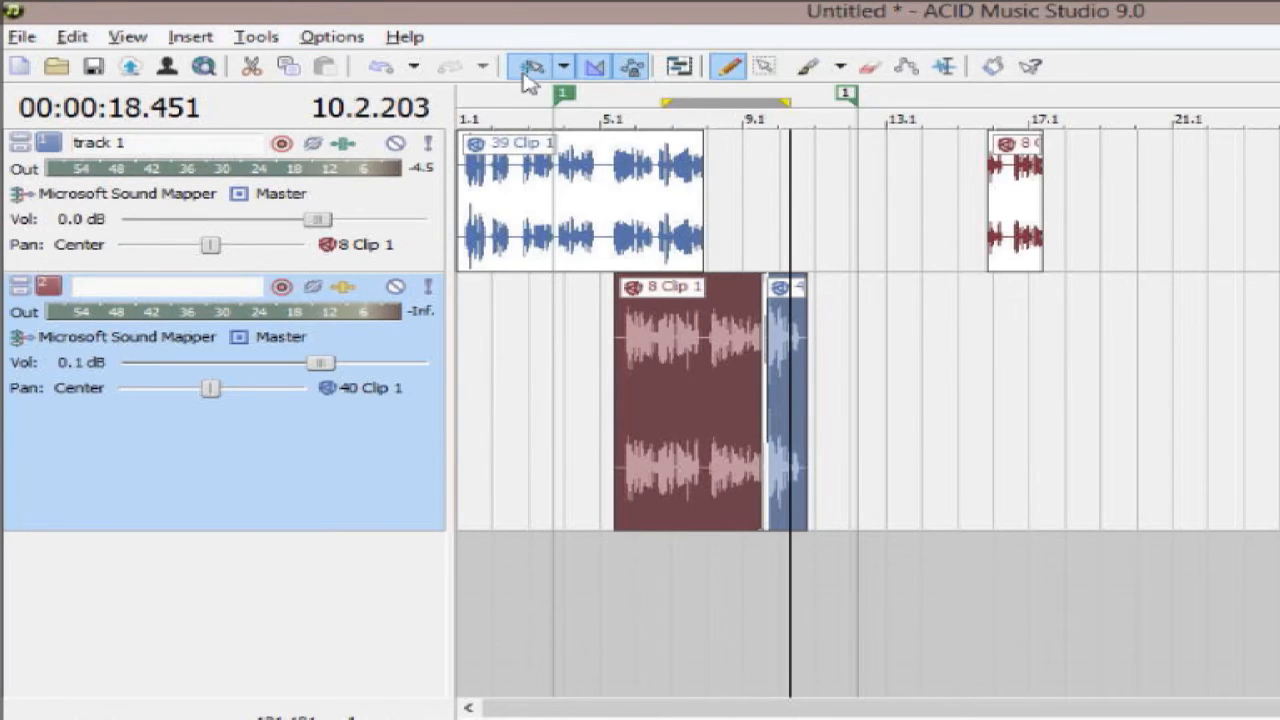
drag(606, 236, 496, 245)
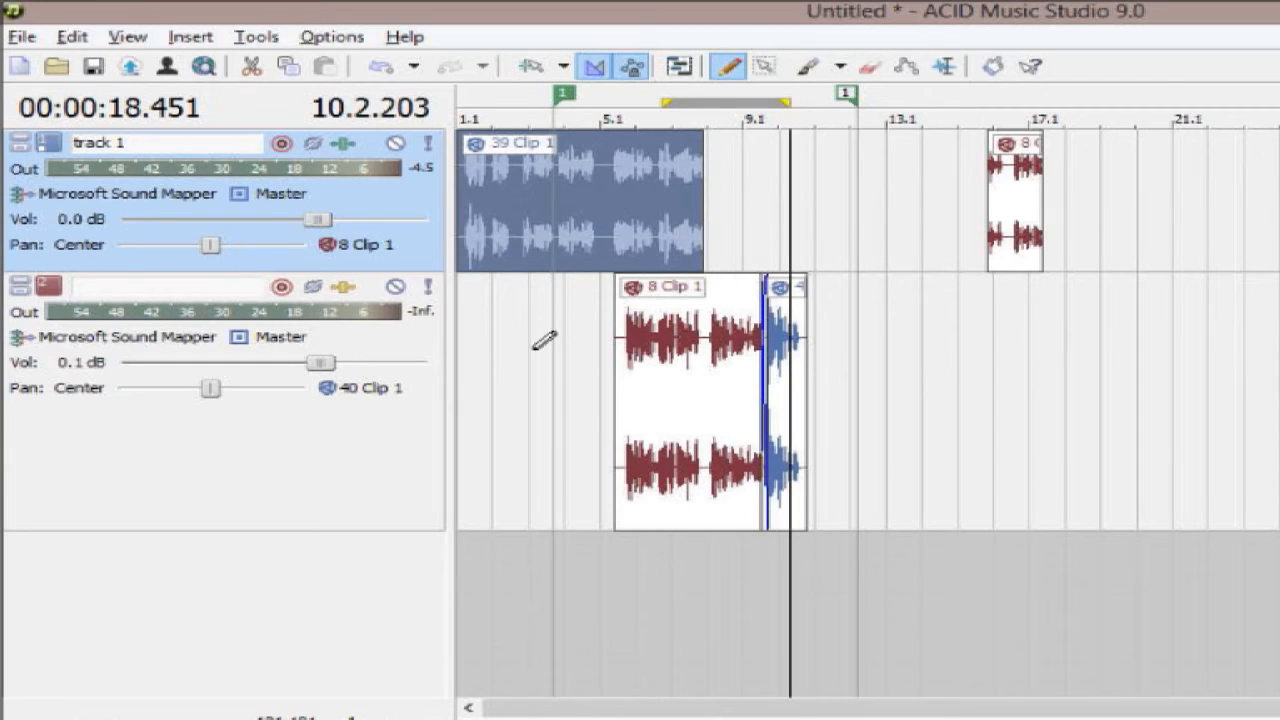
- Place the cursor at 2.3.512 on track 2 and examine the ruler and grid divisions at different magnifications
click(518, 432)
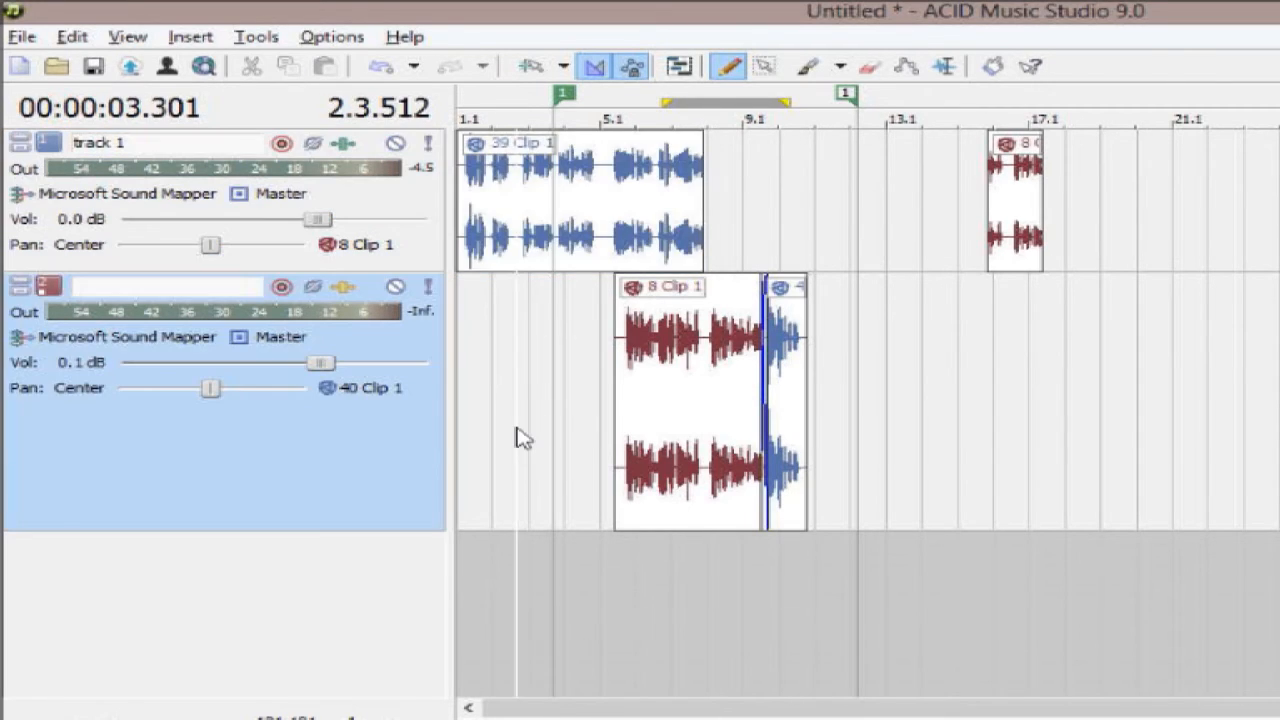
scroll(518, 432, up, 5)
scroll(518, 422, down, 5)
scroll(516, 430, up, 4)
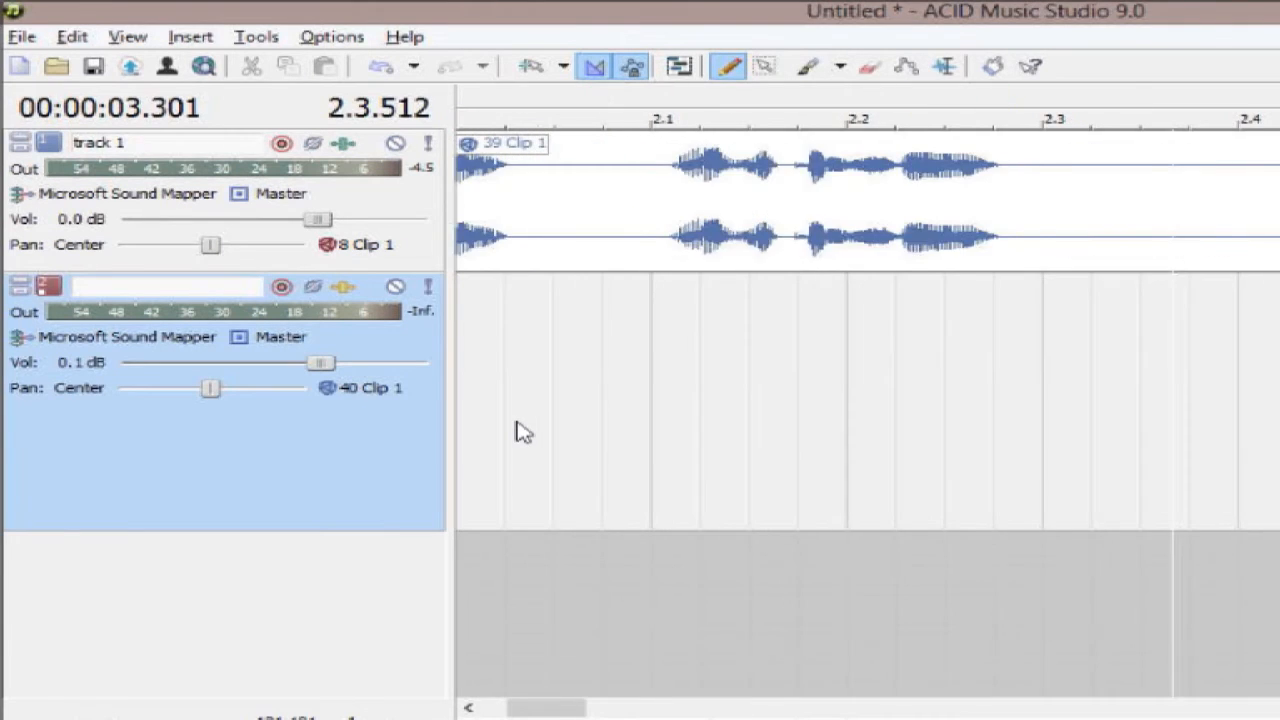
scroll(523, 429, down, 3)
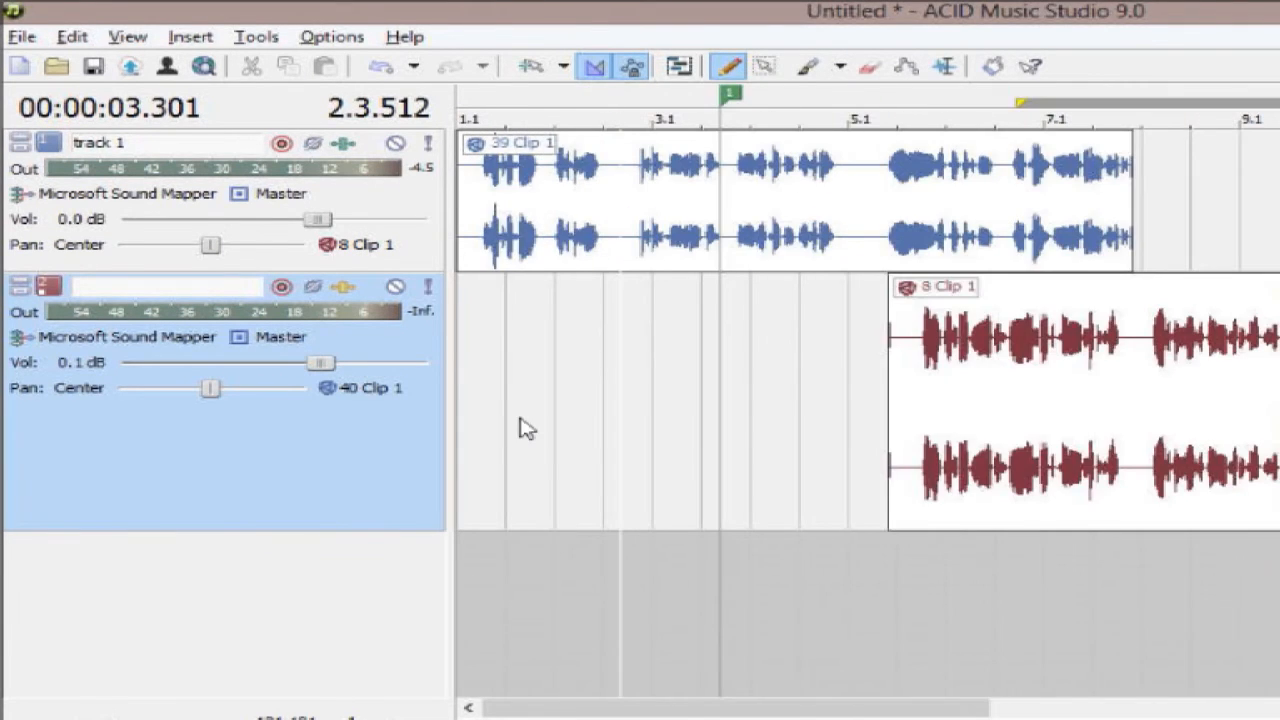
scroll(520, 428, up, 4)
scroll(520, 428, up, 2)
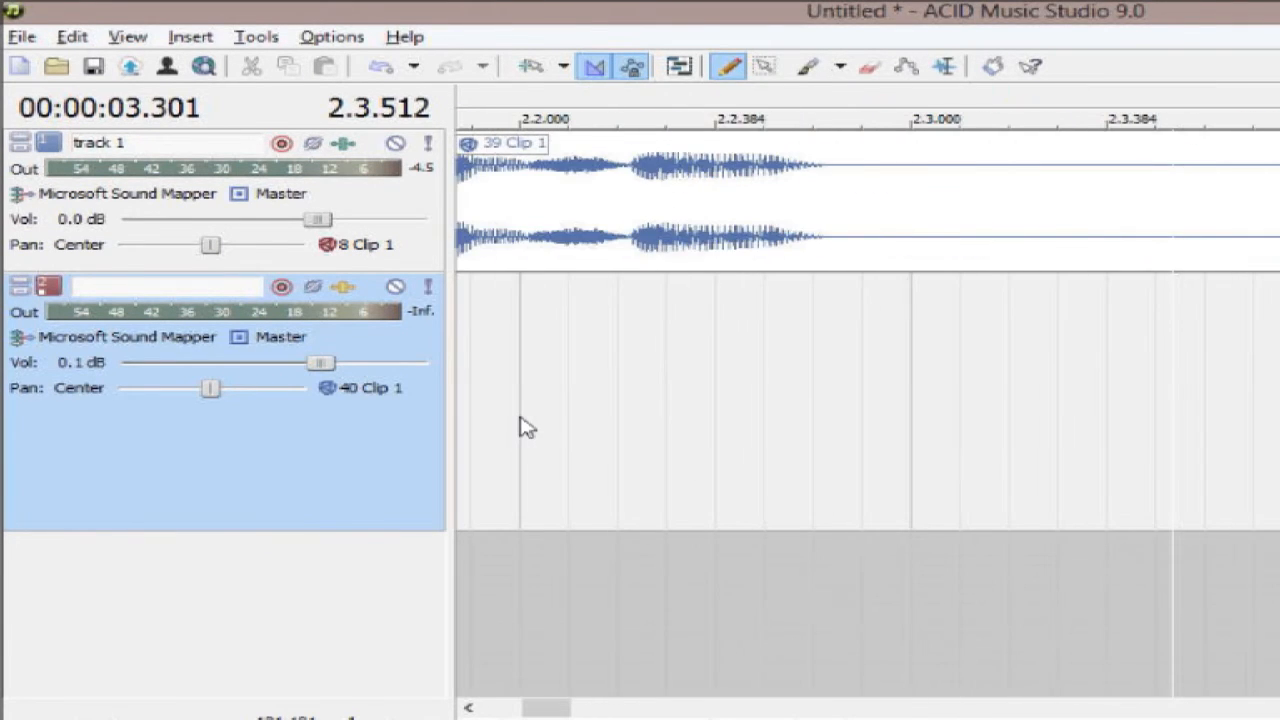
scroll(520, 428, down, 5)
scroll(520, 428, down, 2)
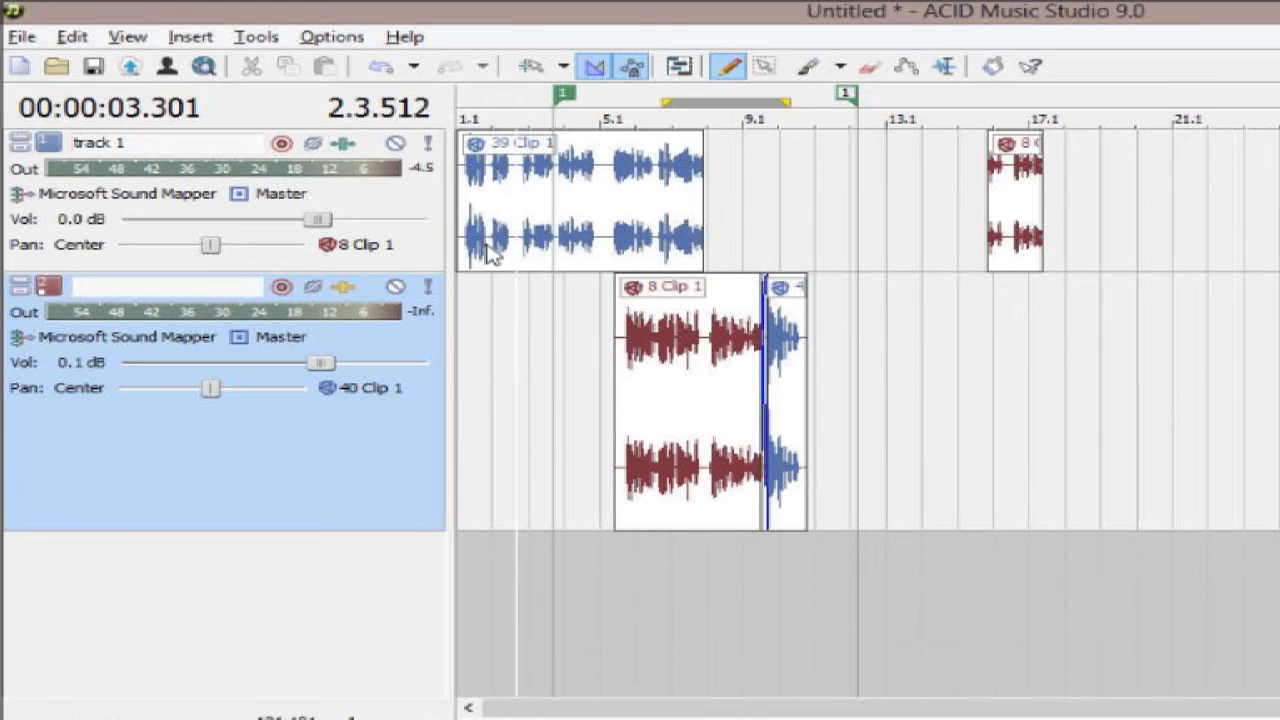
- Enable snapping and move the 39 Clip 1 event on track 1 so that it starts at measure 5.1
mouse_move(489, 251)
mouse_down()
mouse_move(525, 253)
mouse_move(487, 250)
mouse_up()
click(531, 66)
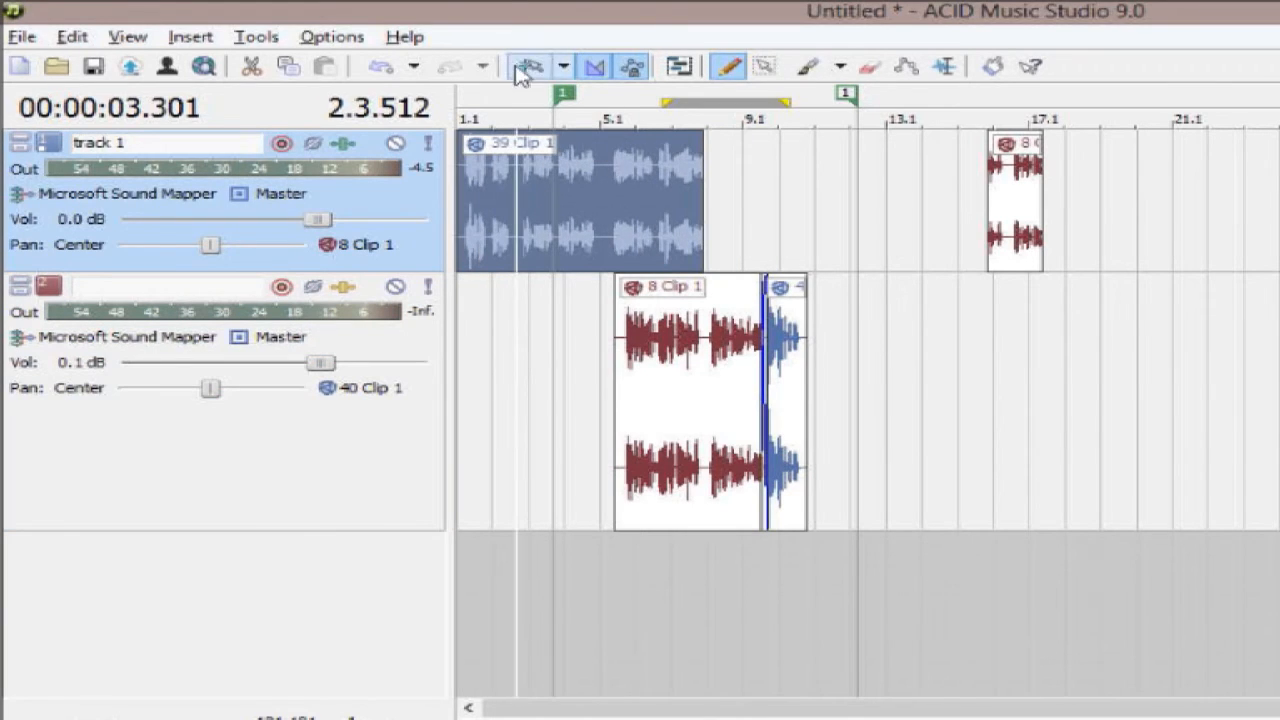
drag(503, 205, 503, 268)
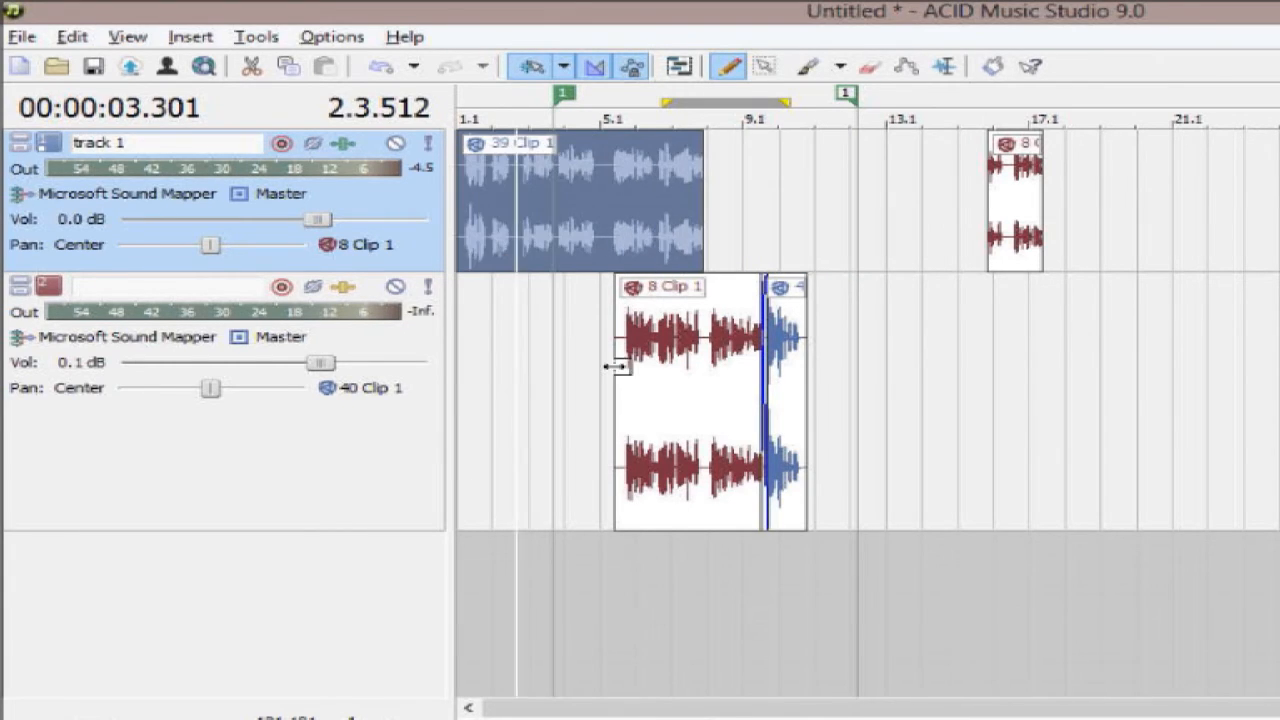
click(616, 367)
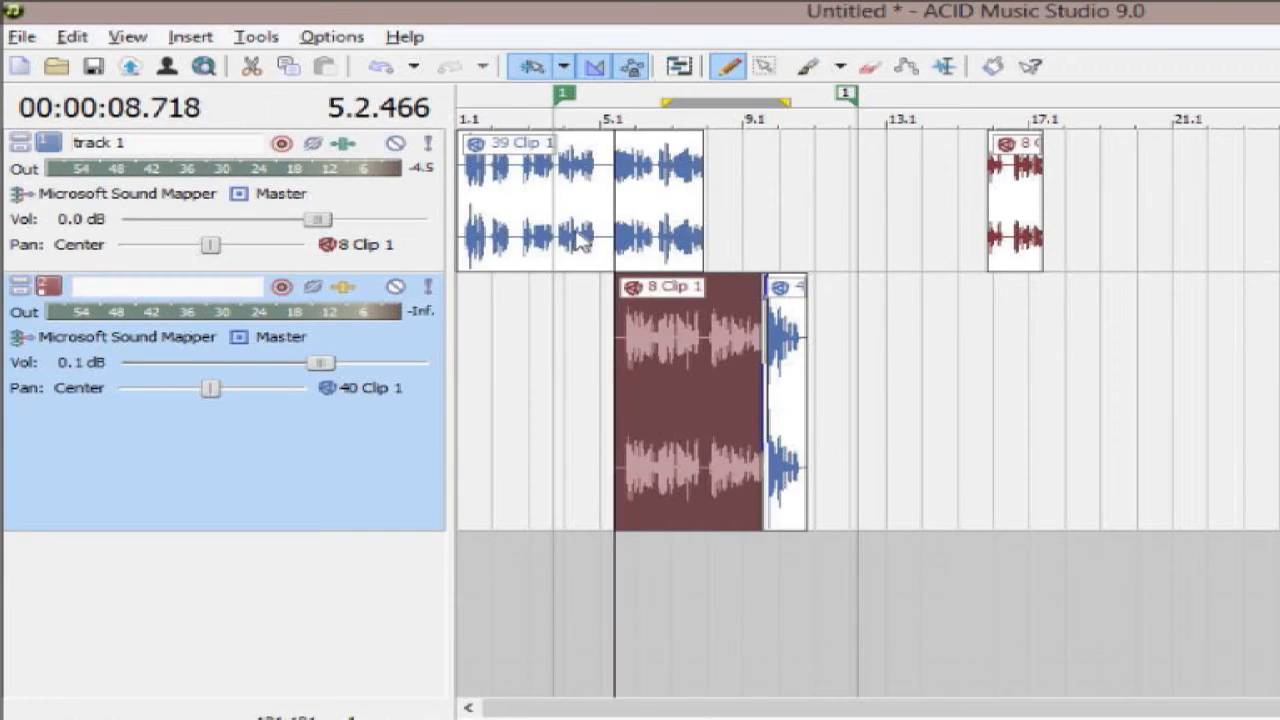
drag(587, 236, 737, 234)
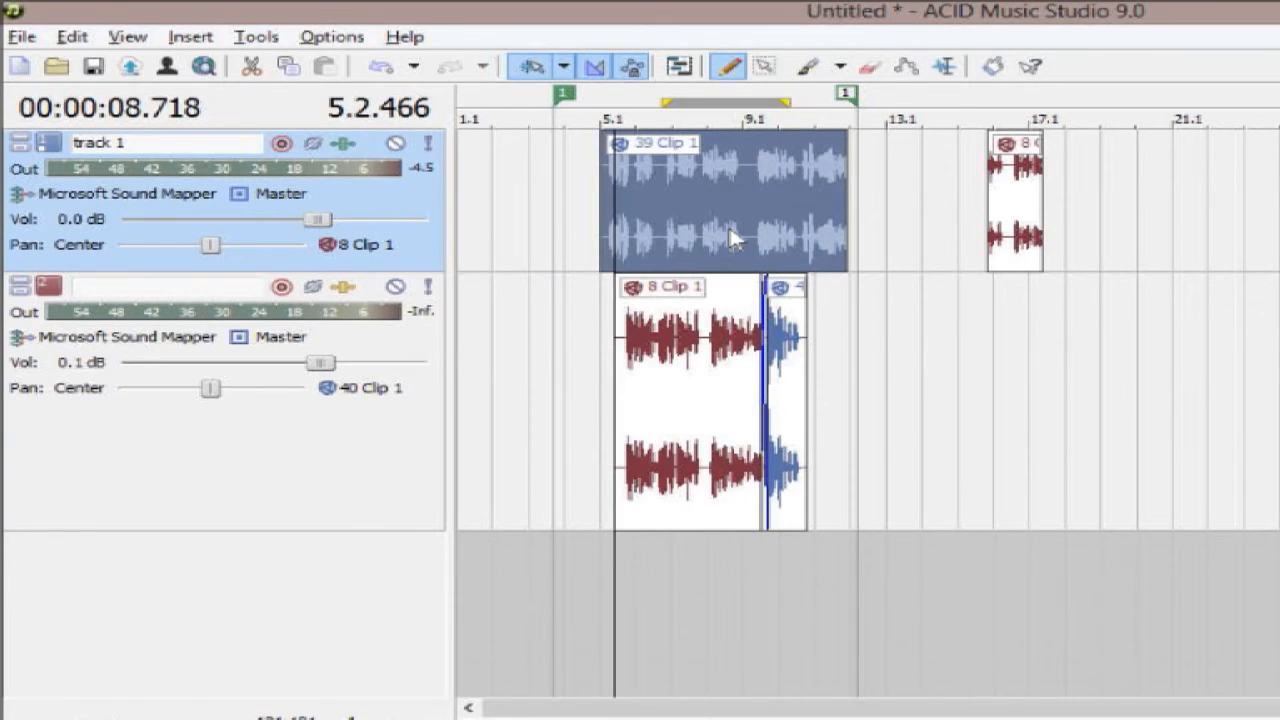
- Review the snapping grid resolutions, from Ruler Marks down to 64th Note Triplets
click(560, 70)
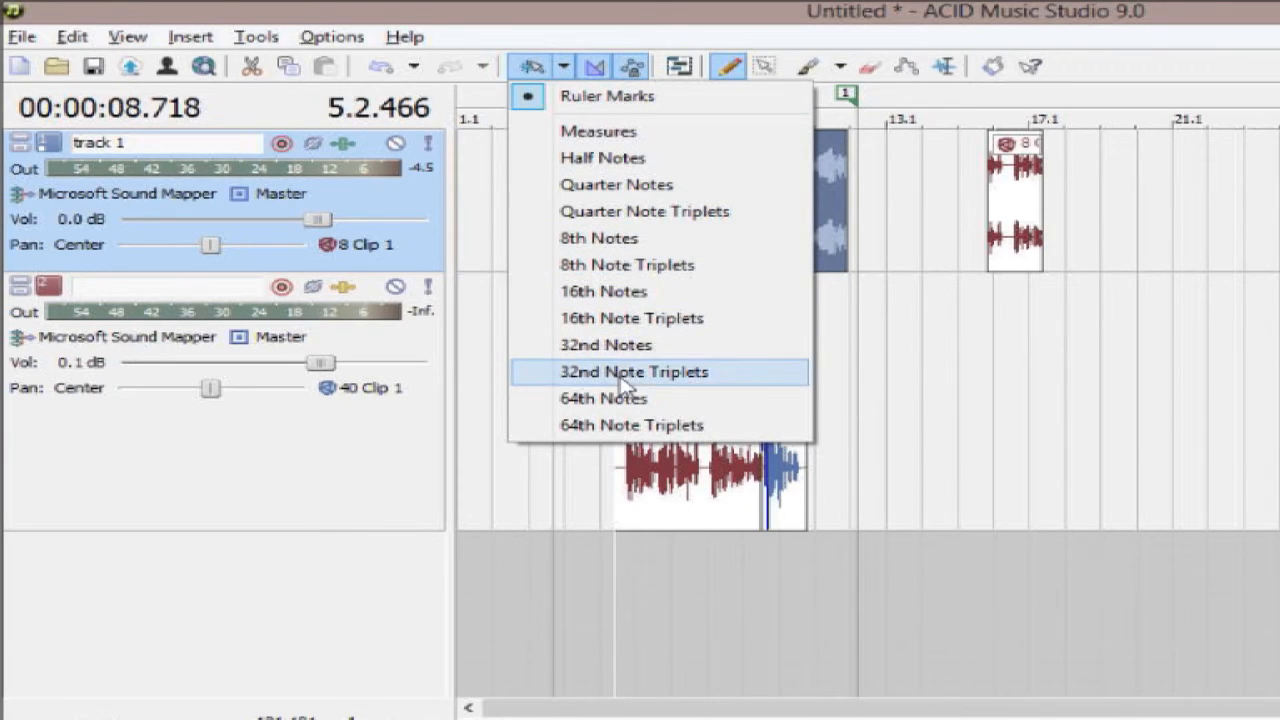
click(532, 72)
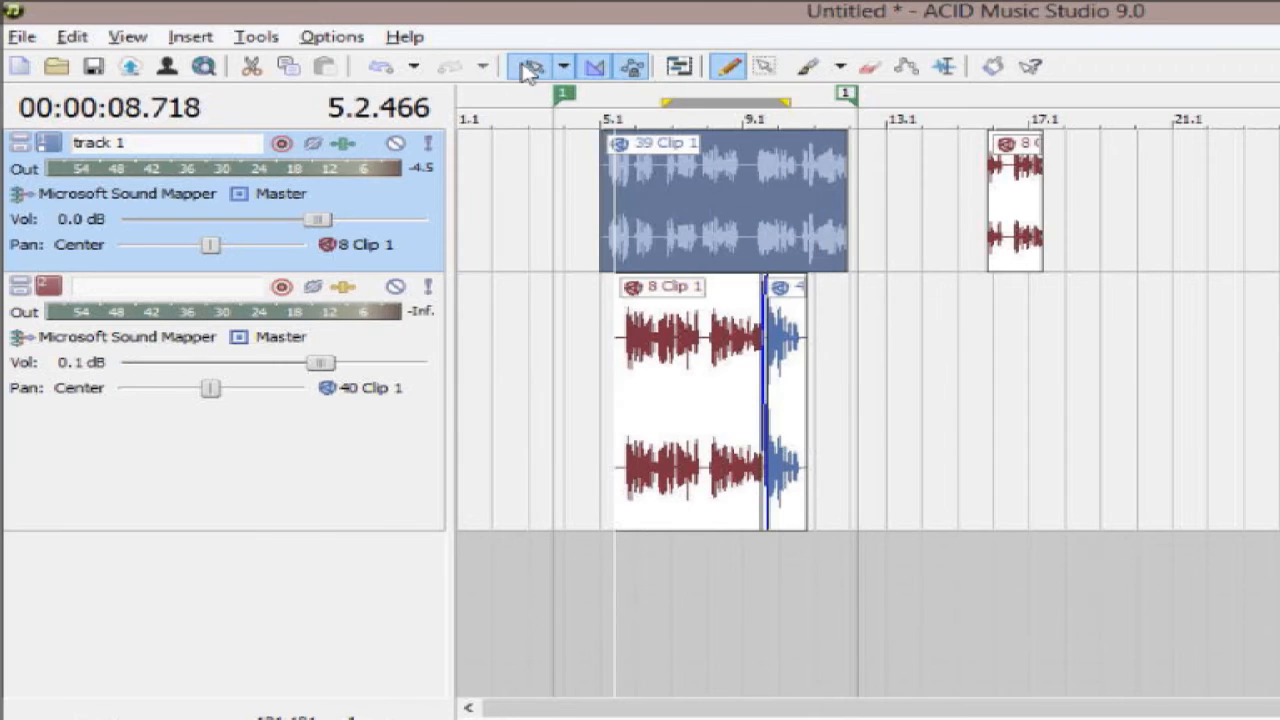
- Move the 39 Clip 1 event on track 1 so that it starts at measure 1.1
drag(630, 226, 484, 236)
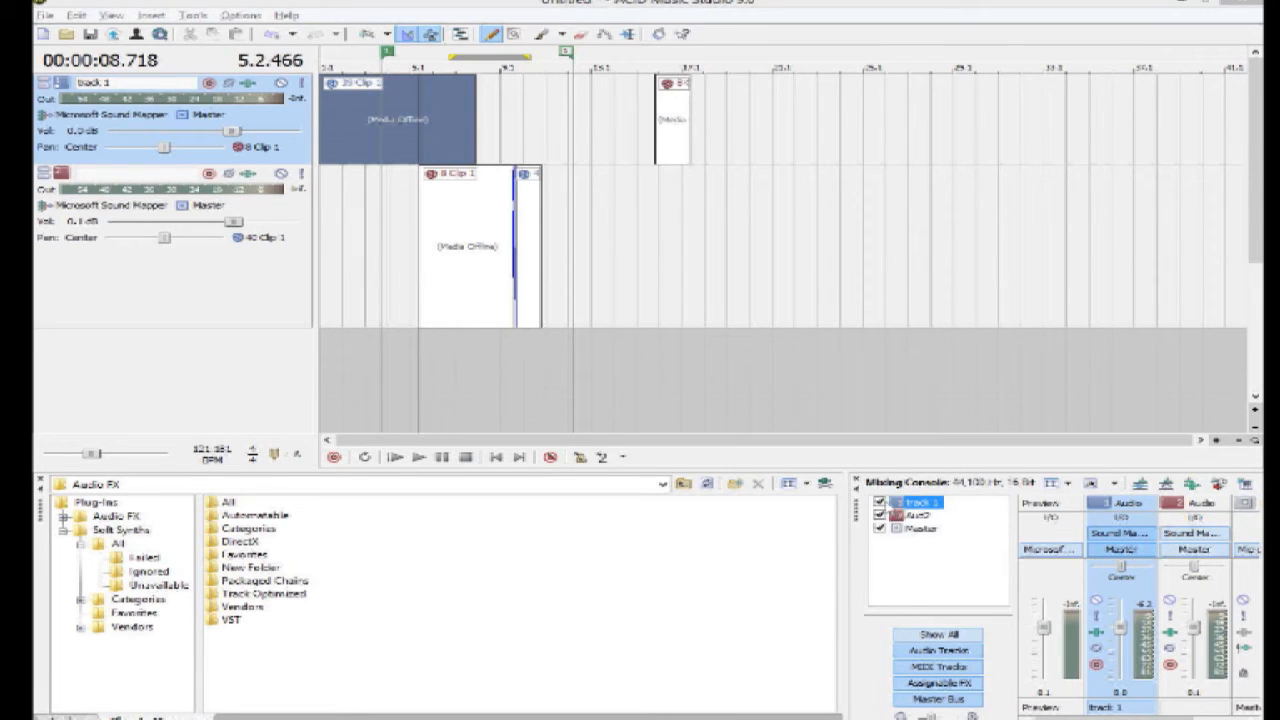
- Hide both audio tracks in the mixing console, leaving the Master bus strip shown
click(879, 502)
click(879, 515)
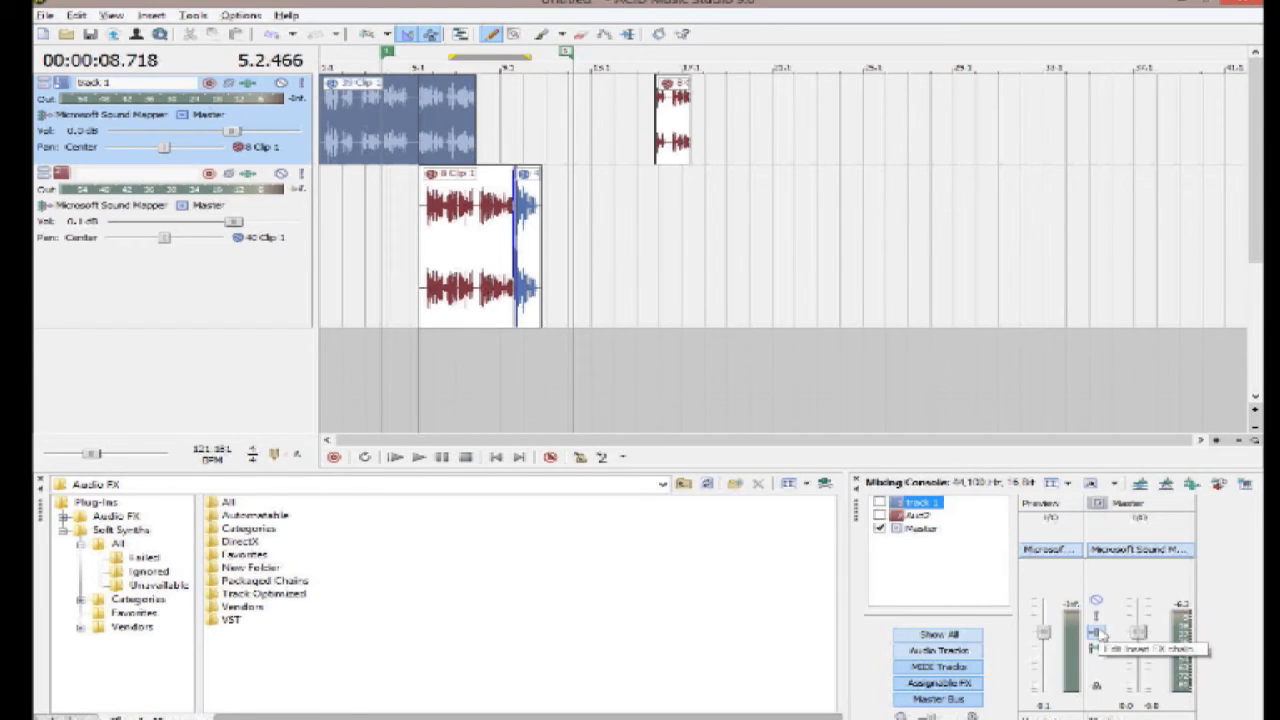
- Open the audio effects of track 2 and review its saved effect chains
click(249, 174)
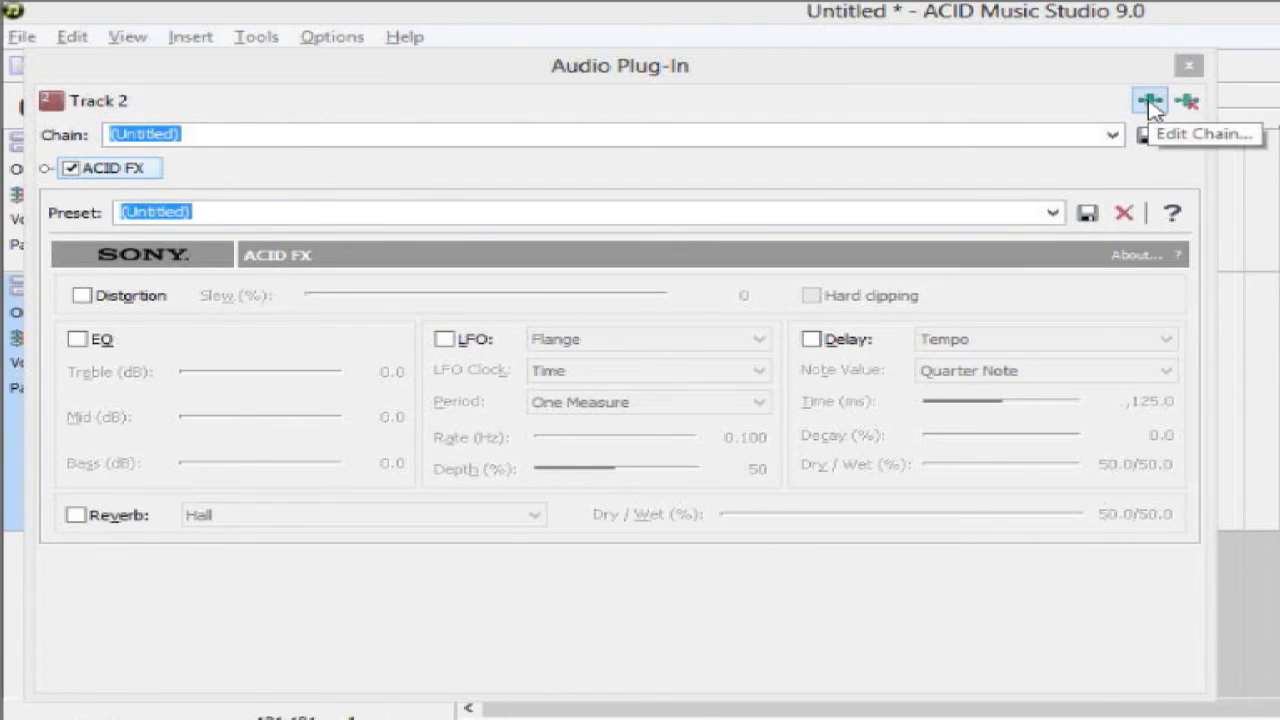
click(1113, 135)
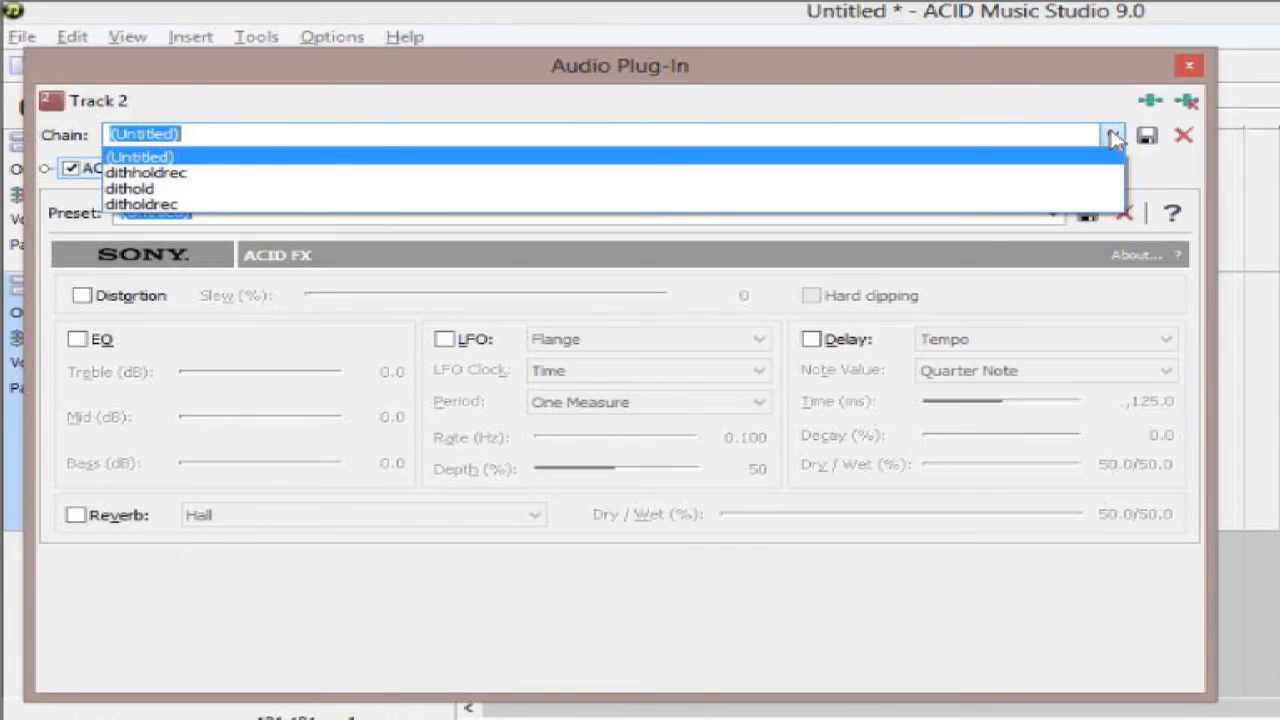
click(1079, 119)
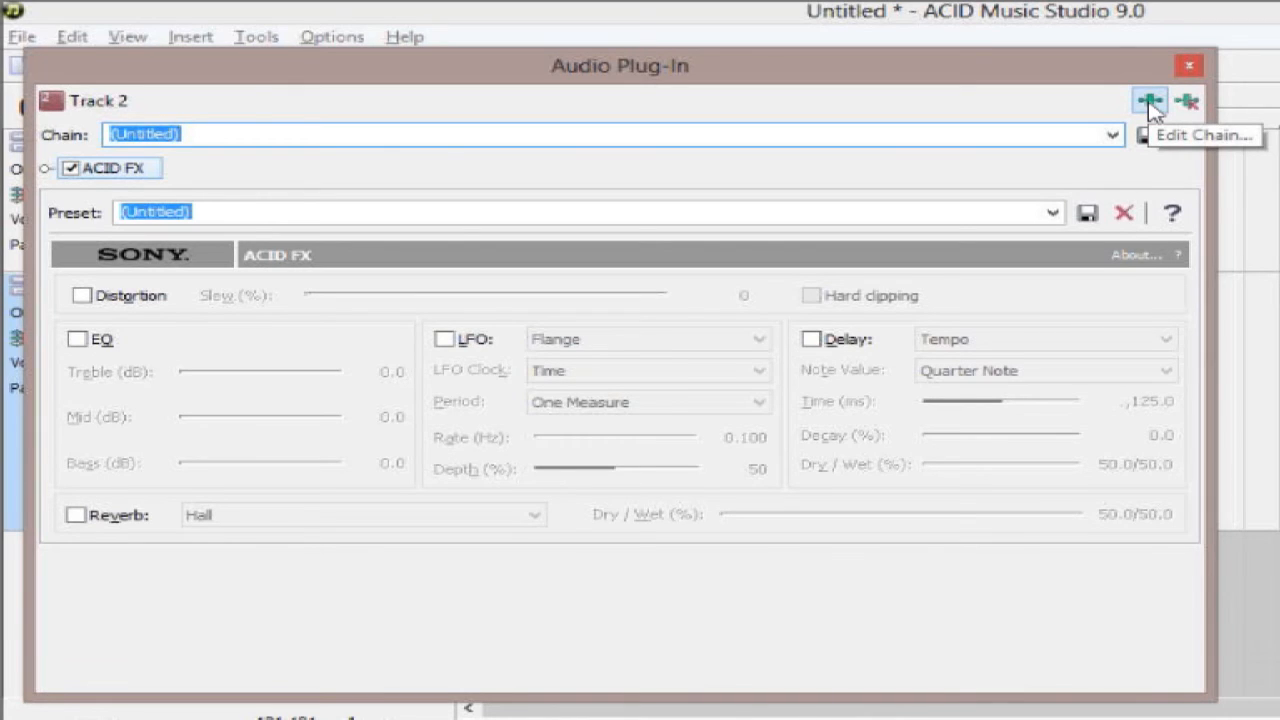
- Load the ditholdrec effect chain on track 2 and set the chain selection back to (Untitled)
click(1113, 135)
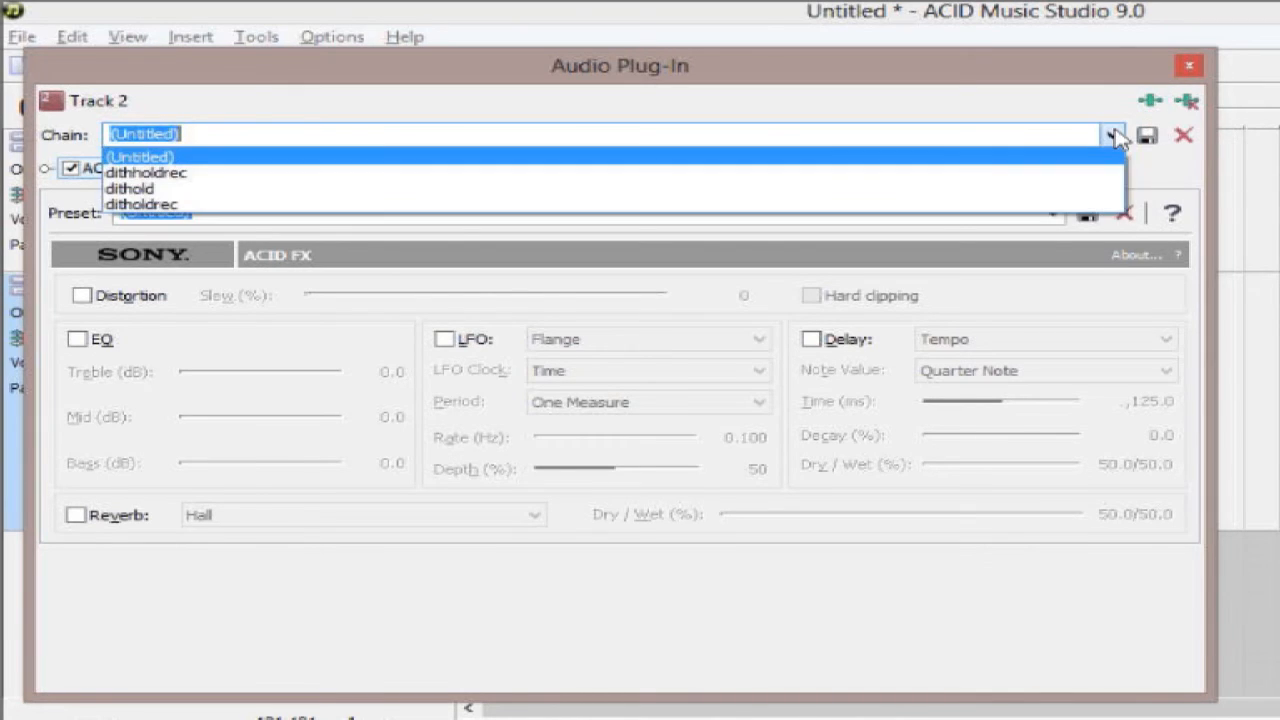
click(968, 205)
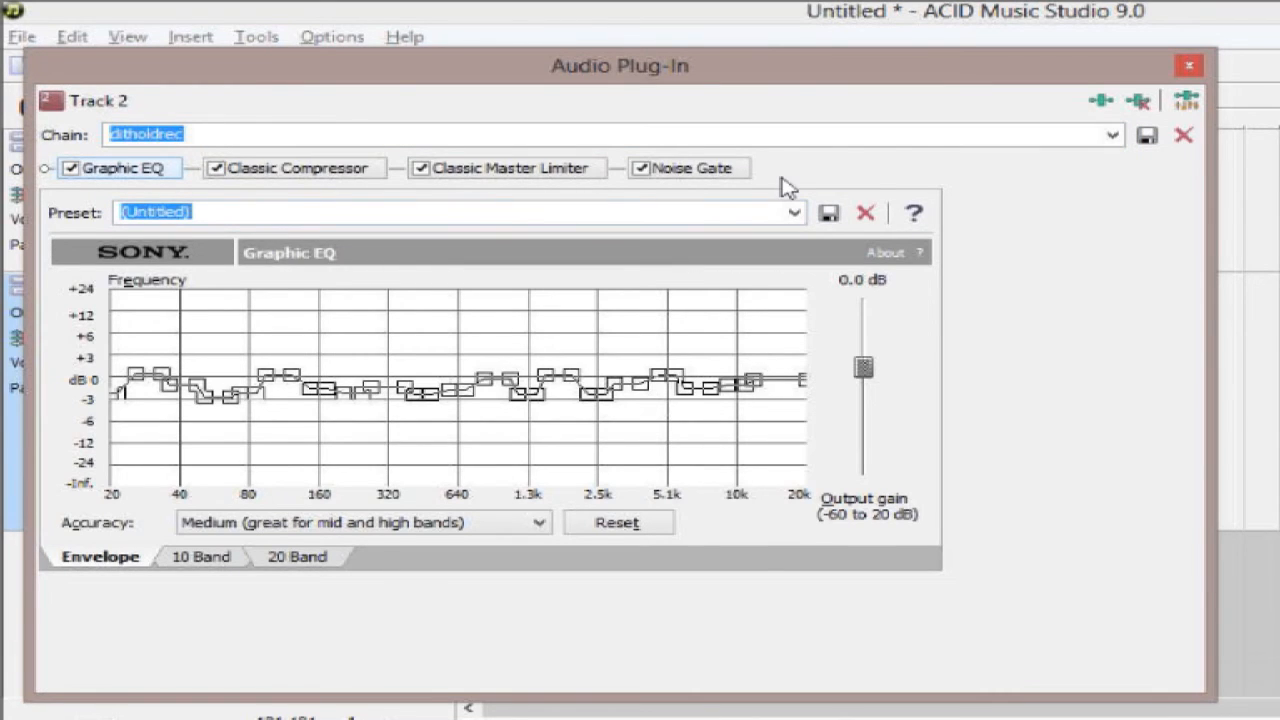
click(1113, 136)
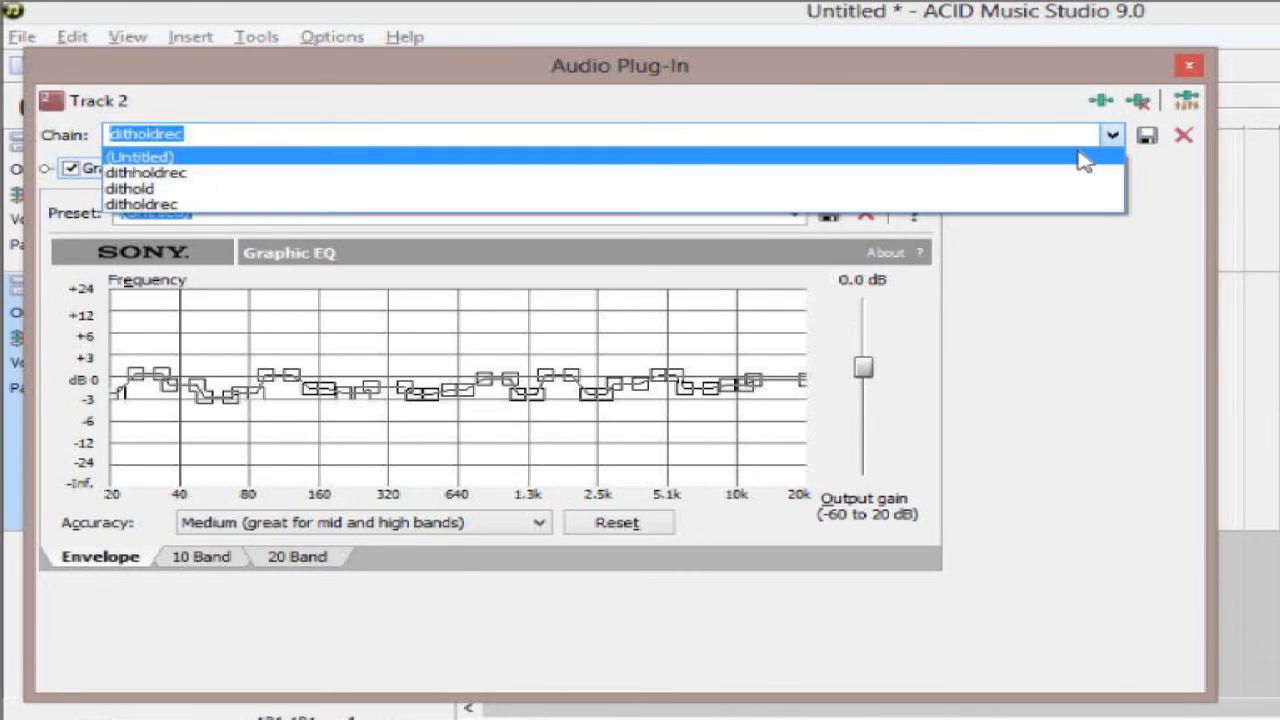
click(1082, 158)
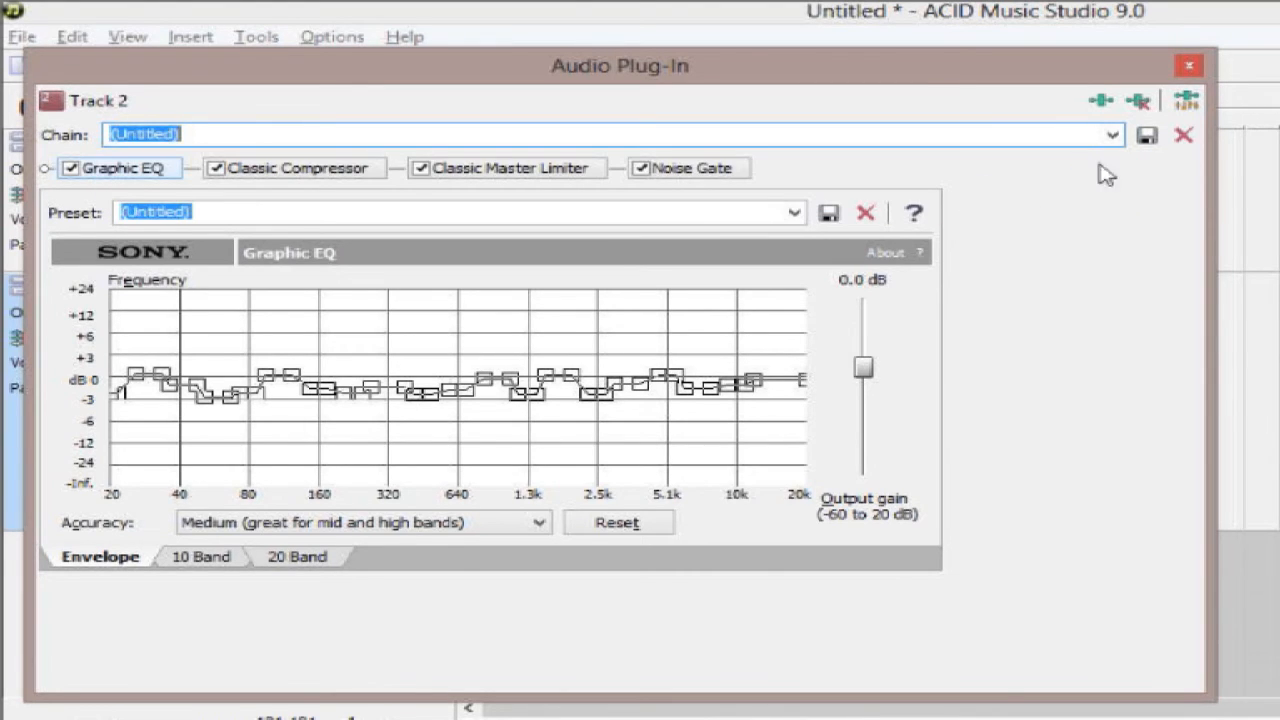
- Load the dithold effect chain on track 2 and try removing a plug-in from it
click(1112, 135)
click(1093, 190)
click(335, 171)
click(1140, 100)
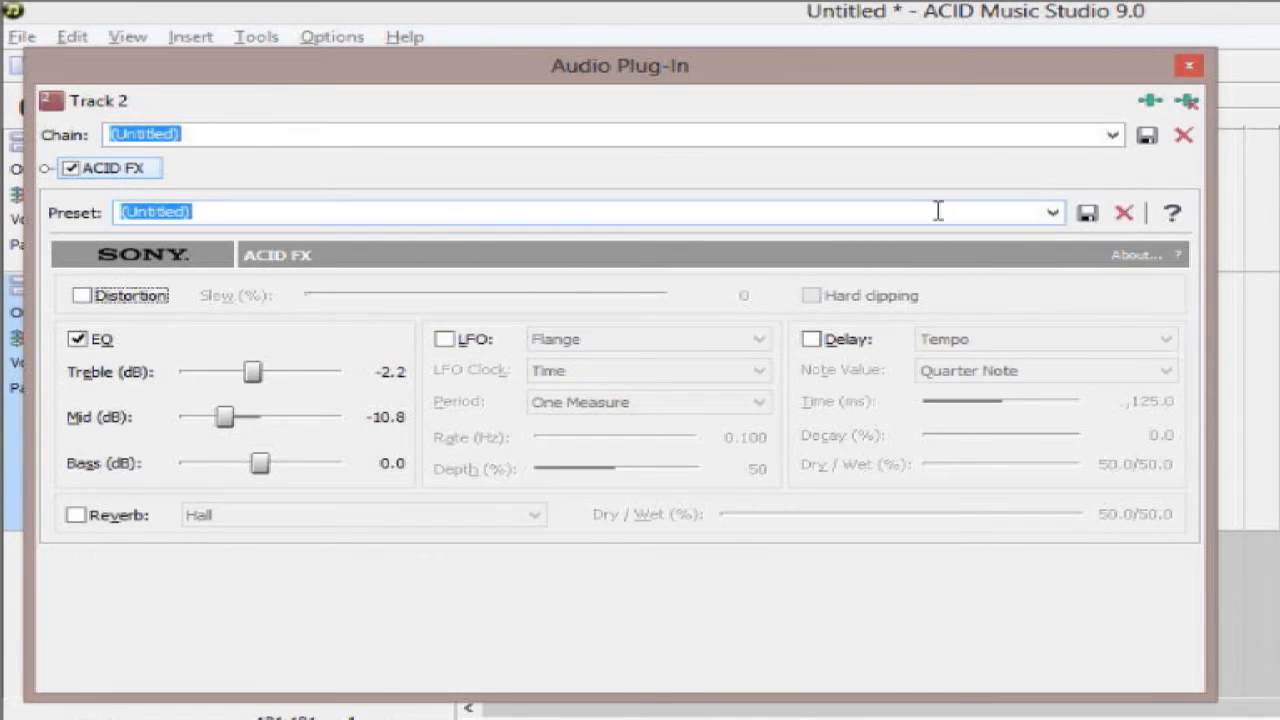
- Choose plug-ins for track 2 and add Classic Compressor and Classic Master Limiter to its effect chain
click(1150, 100)
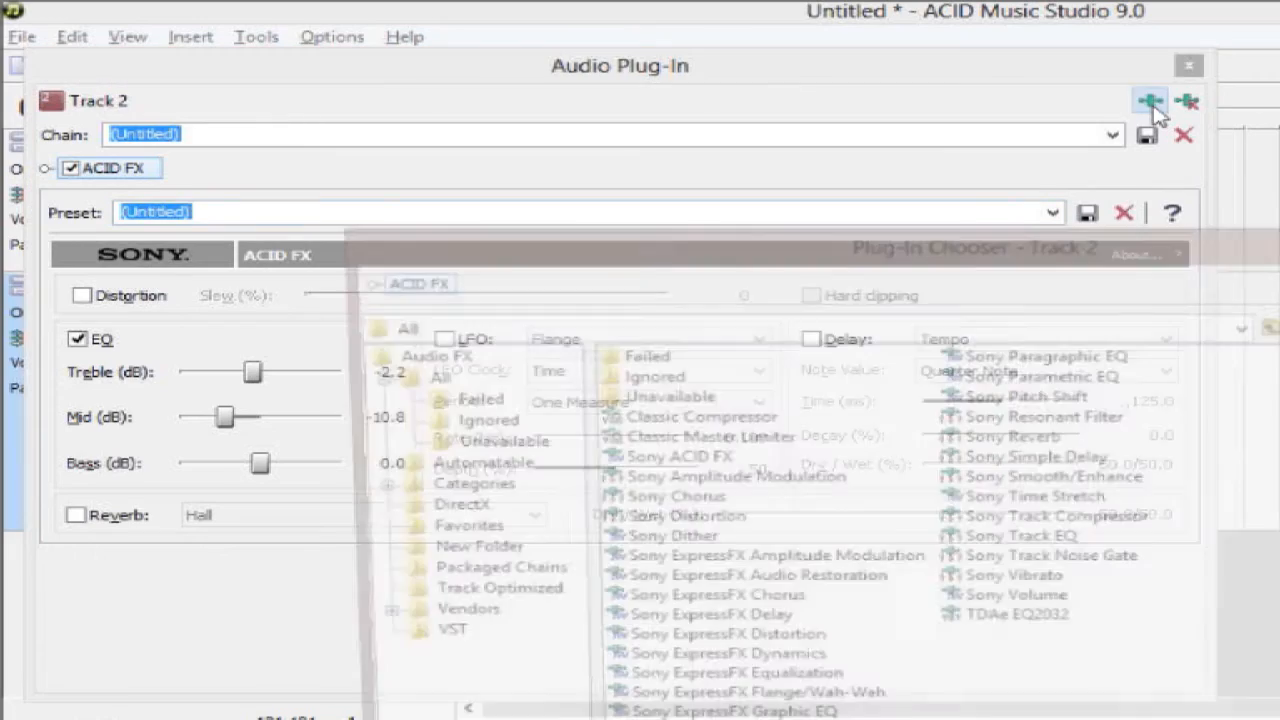
drag(1105, 252, 792, 42)
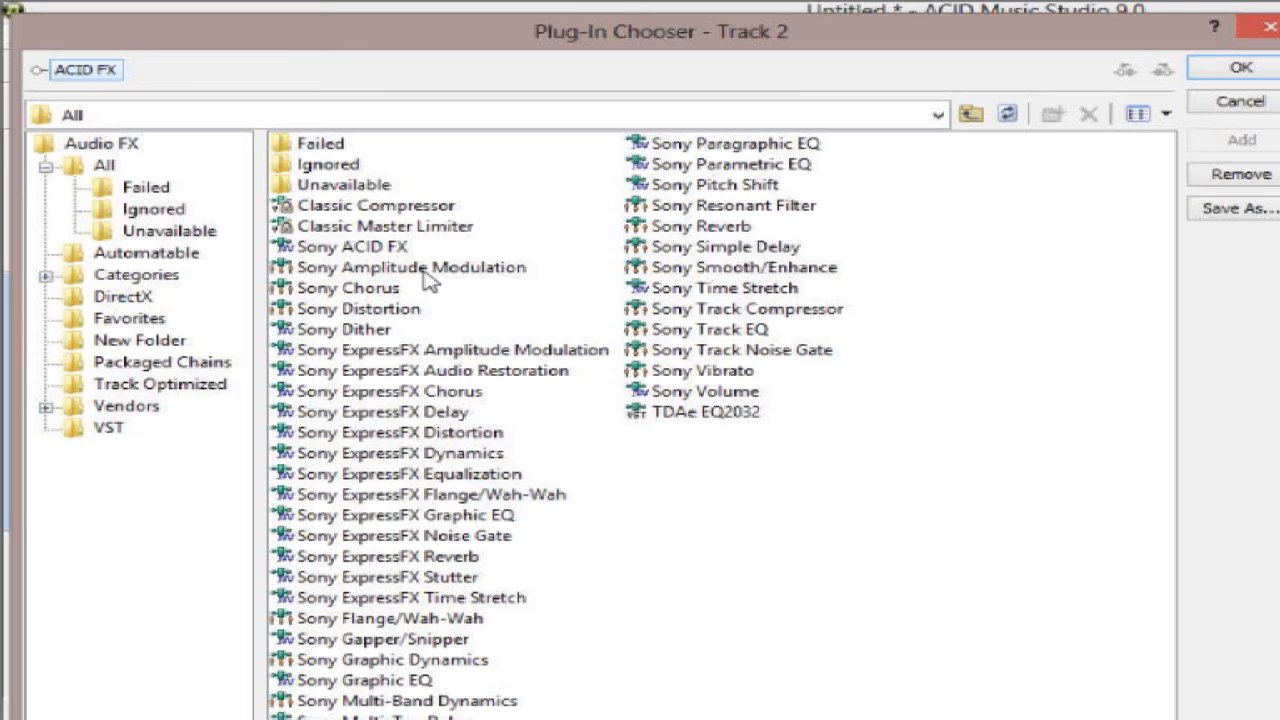
click(424, 207)
click(424, 228)
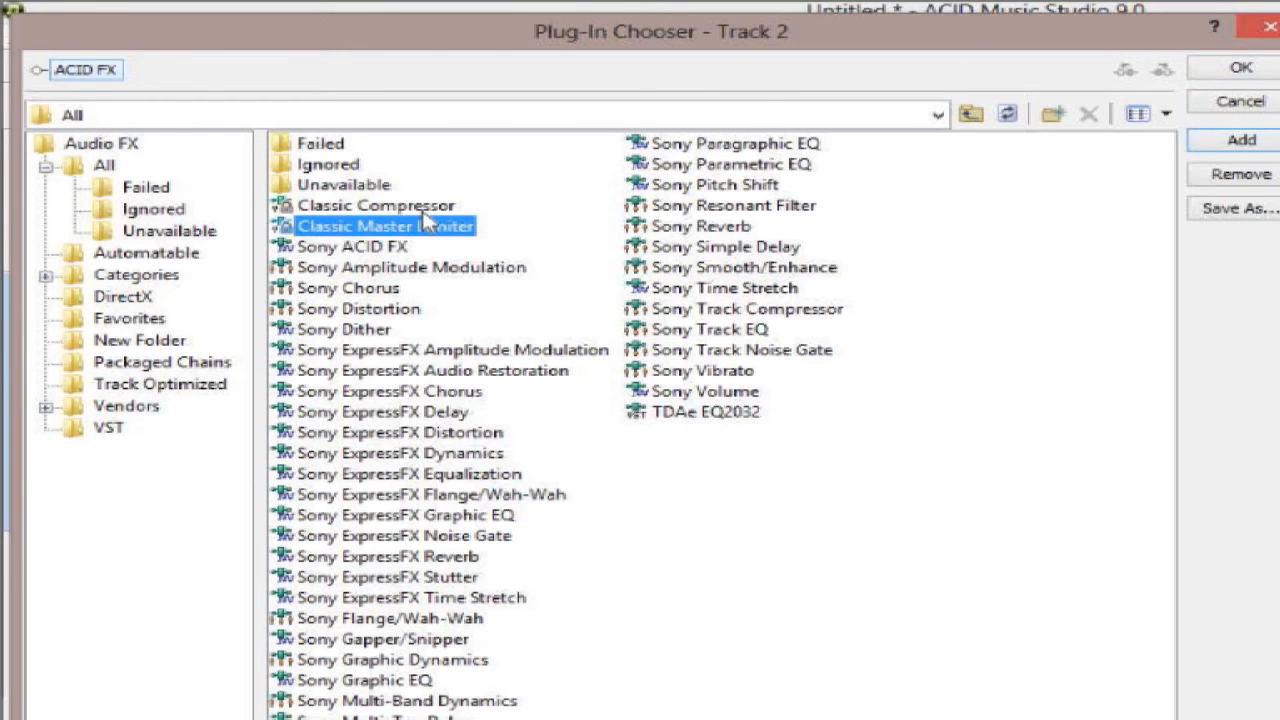
double_click(424, 207)
double_click(426, 228)
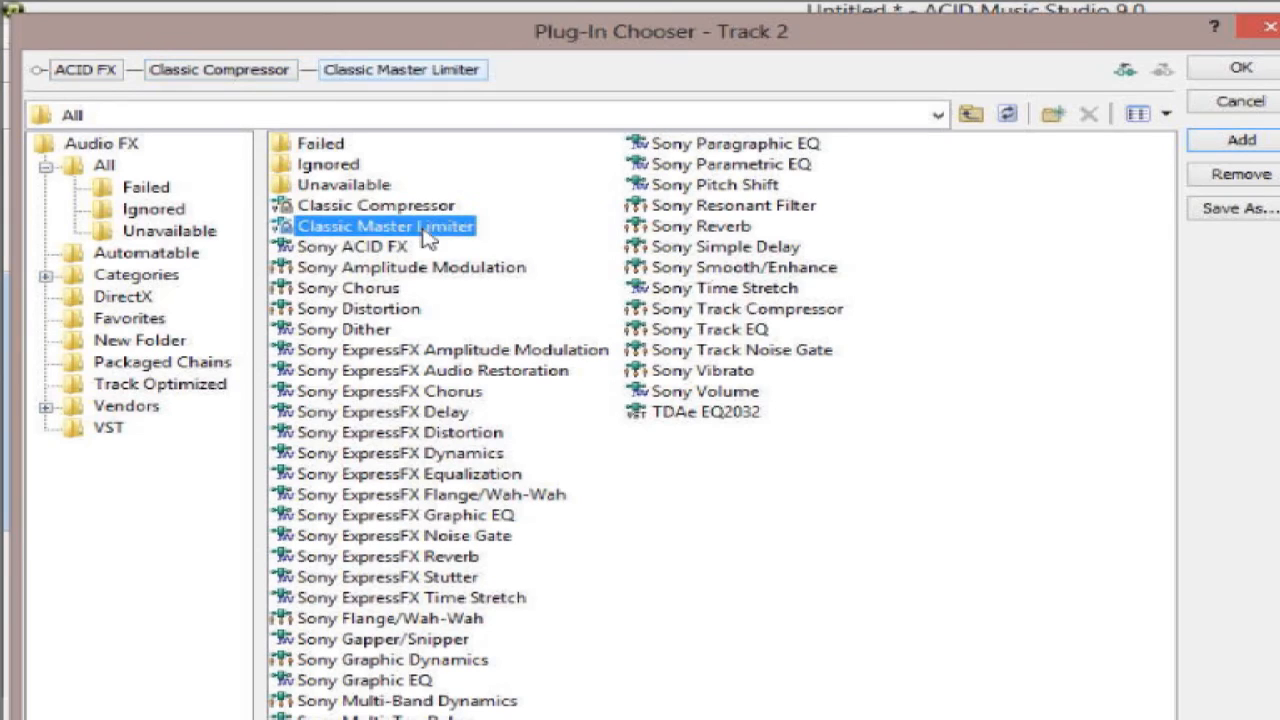
- Remove ACID FX from track 2's chain, add Sony Graphic EQ and accept the plug-in selection
click(70, 70)
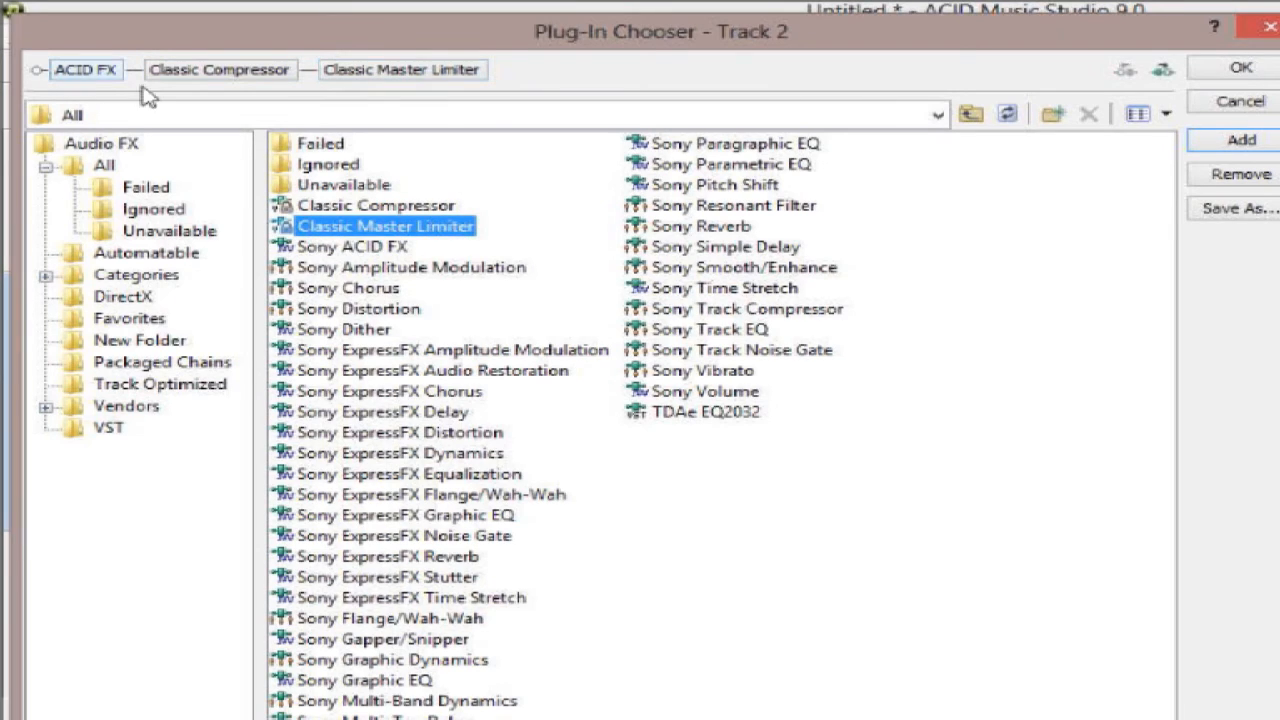
click(1241, 174)
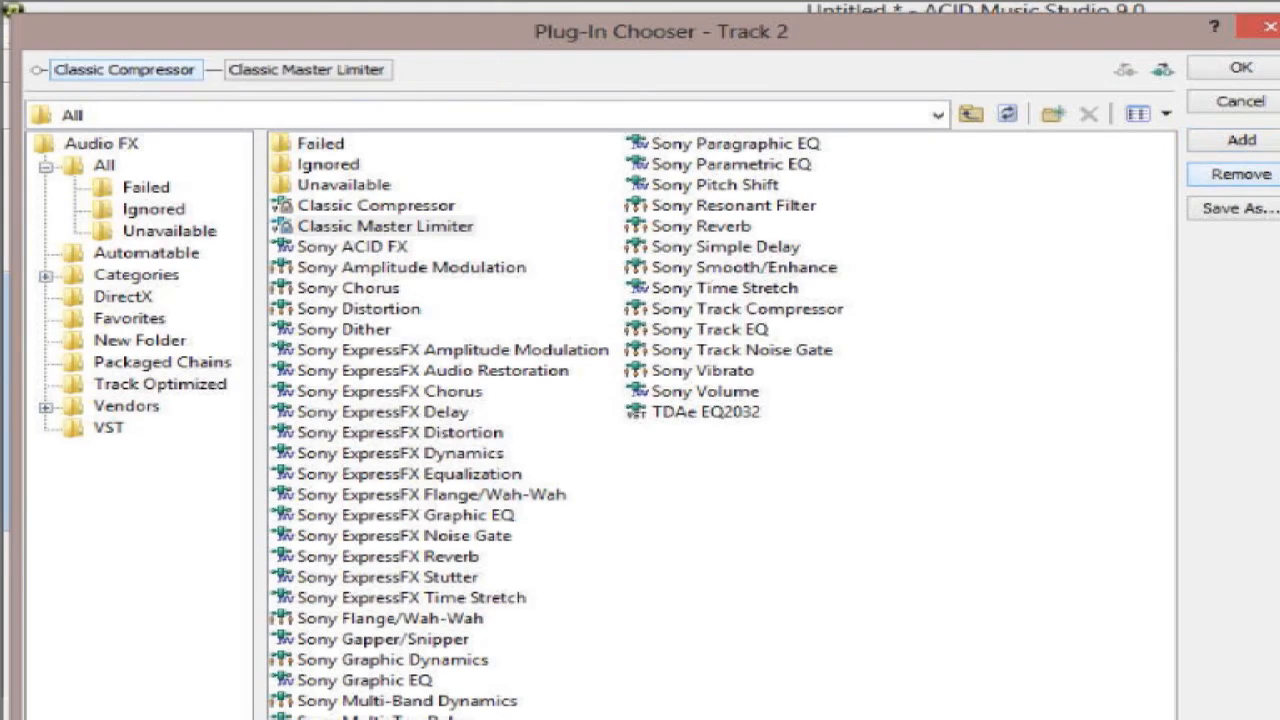
double_click(410, 682)
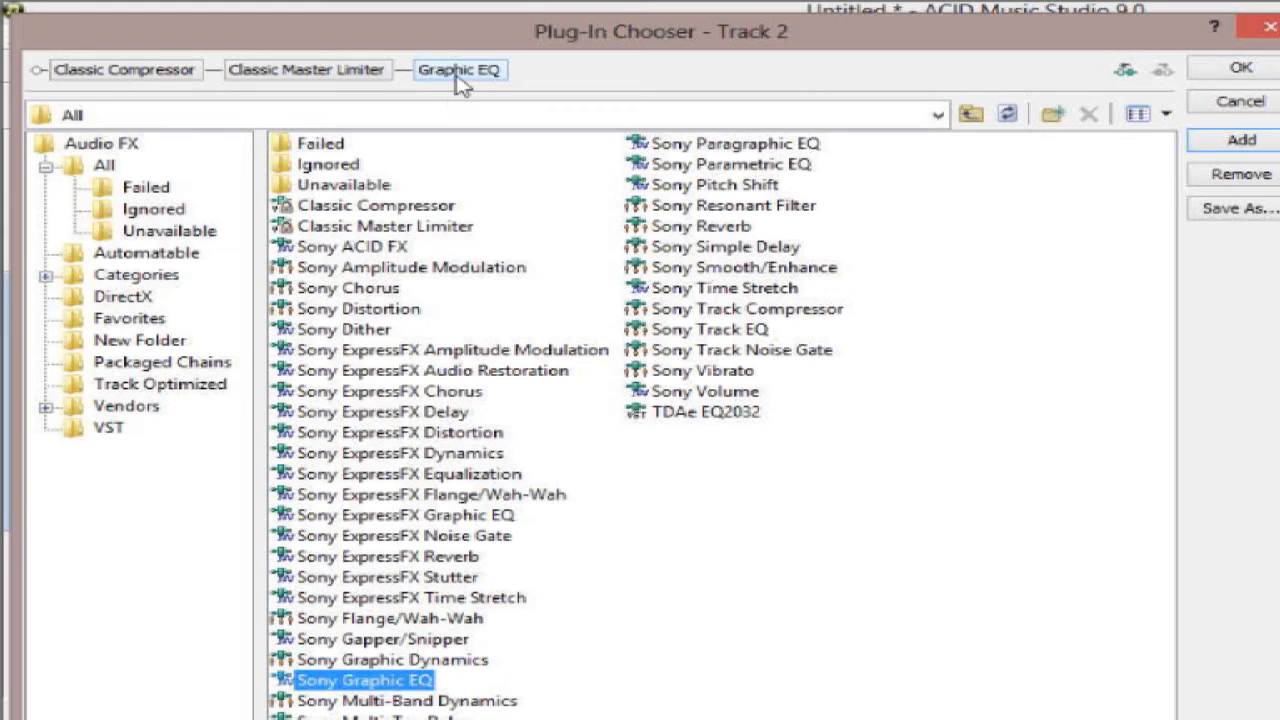
click(1241, 67)
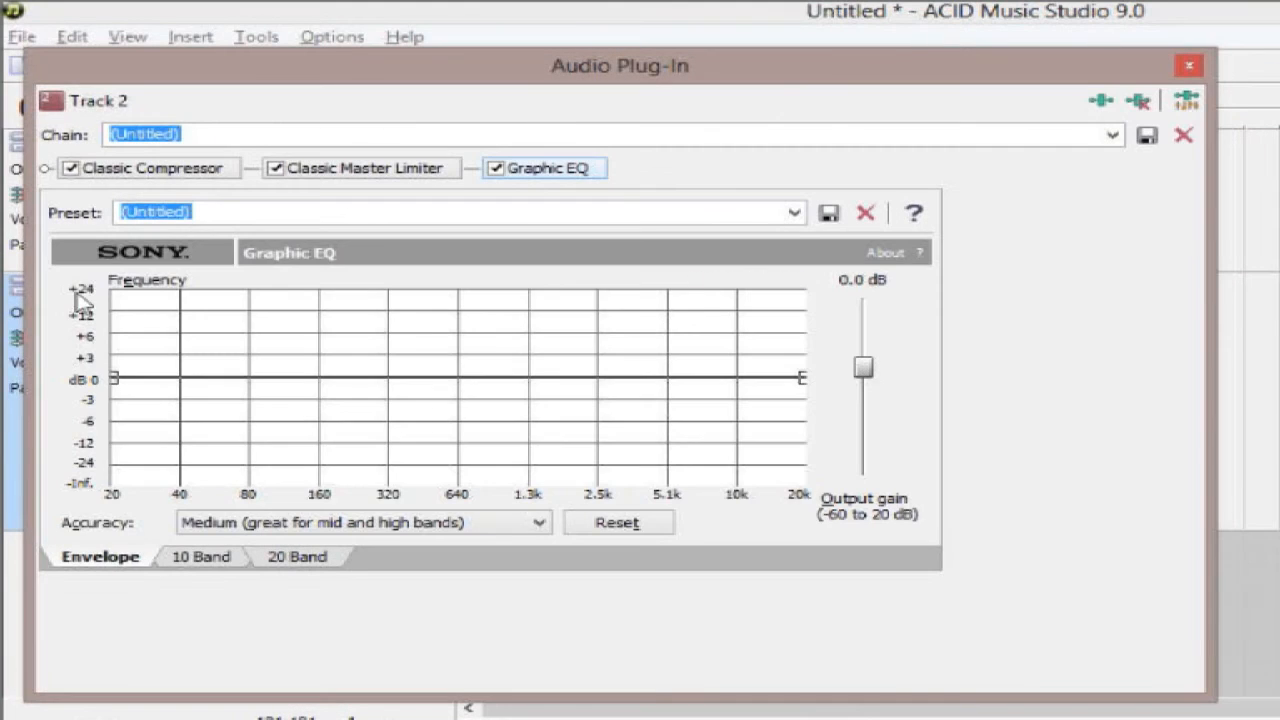
- Examine the controls of Classic Compressor, Classic Master Limiter and Graphic EQ in track 2's chain
click(150, 169)
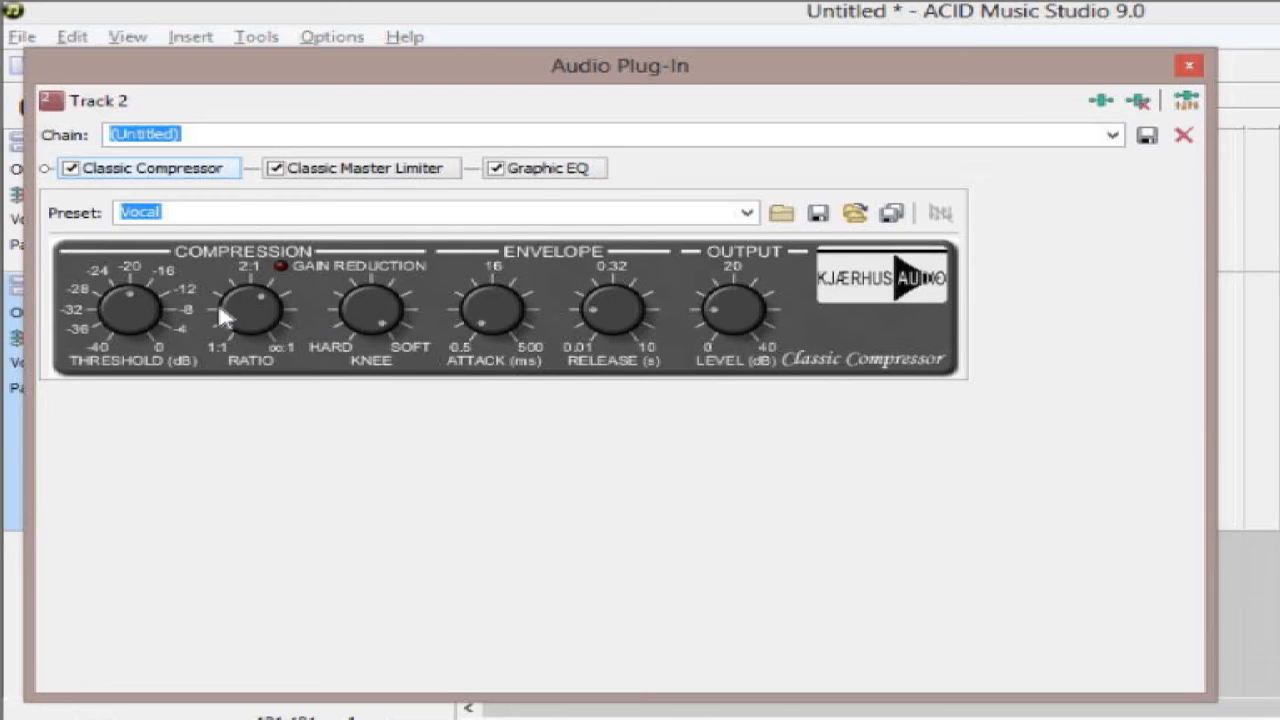
click(408, 170)
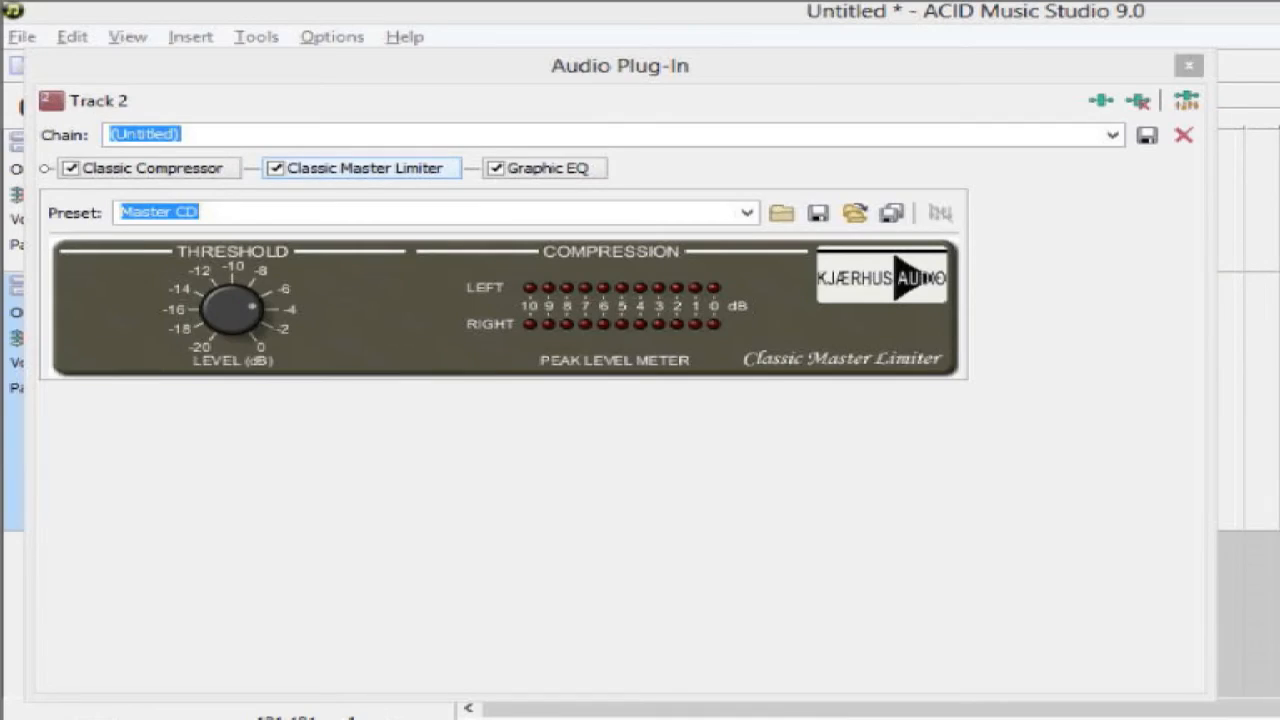
click(177, 172)
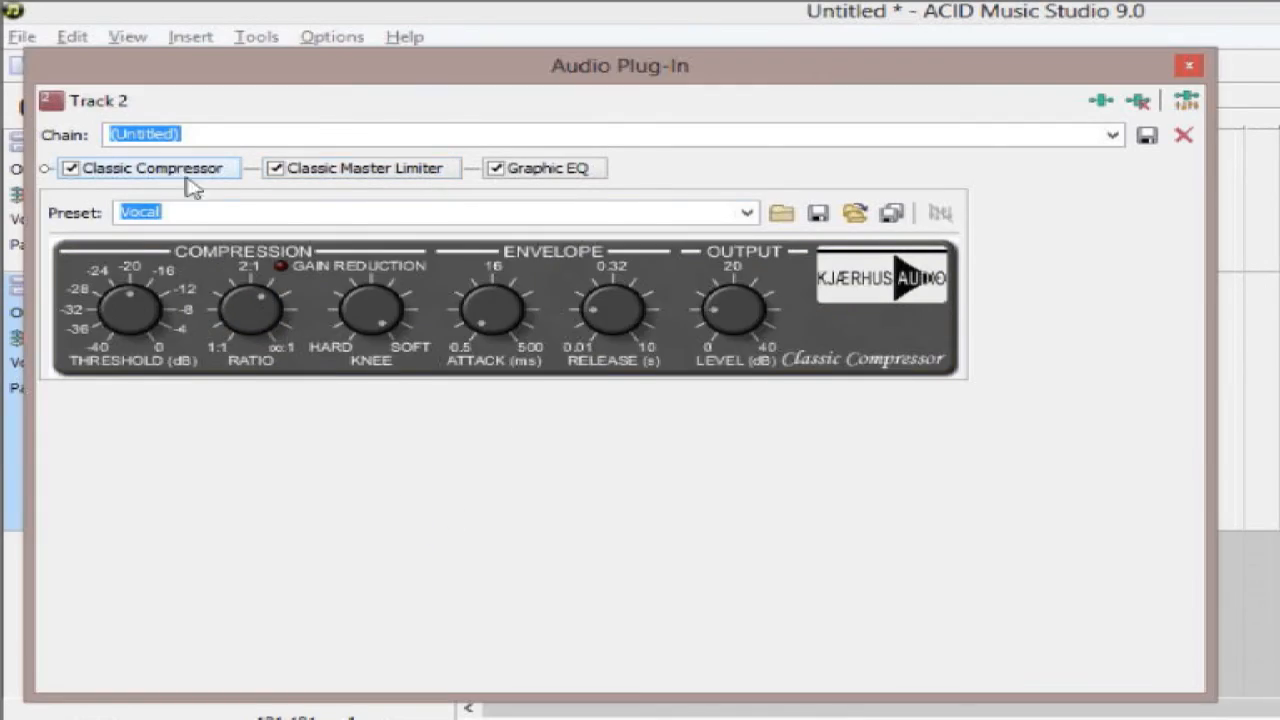
click(388, 180)
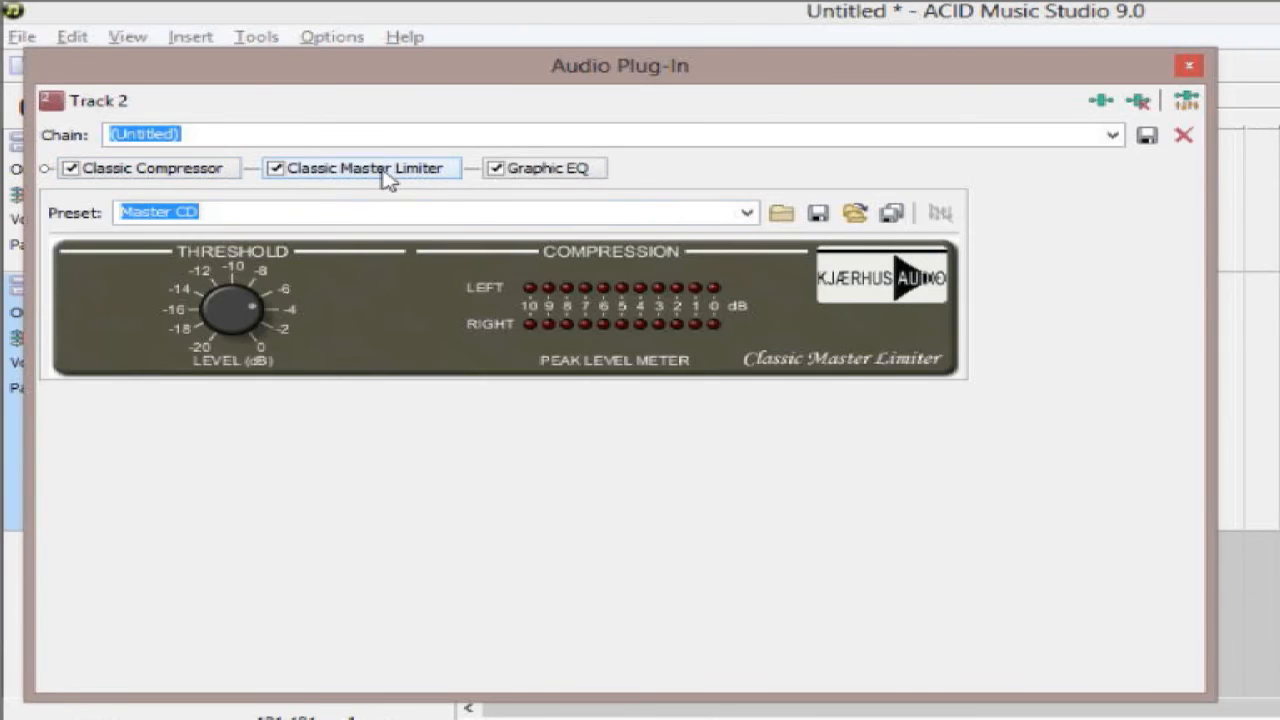
click(530, 175)
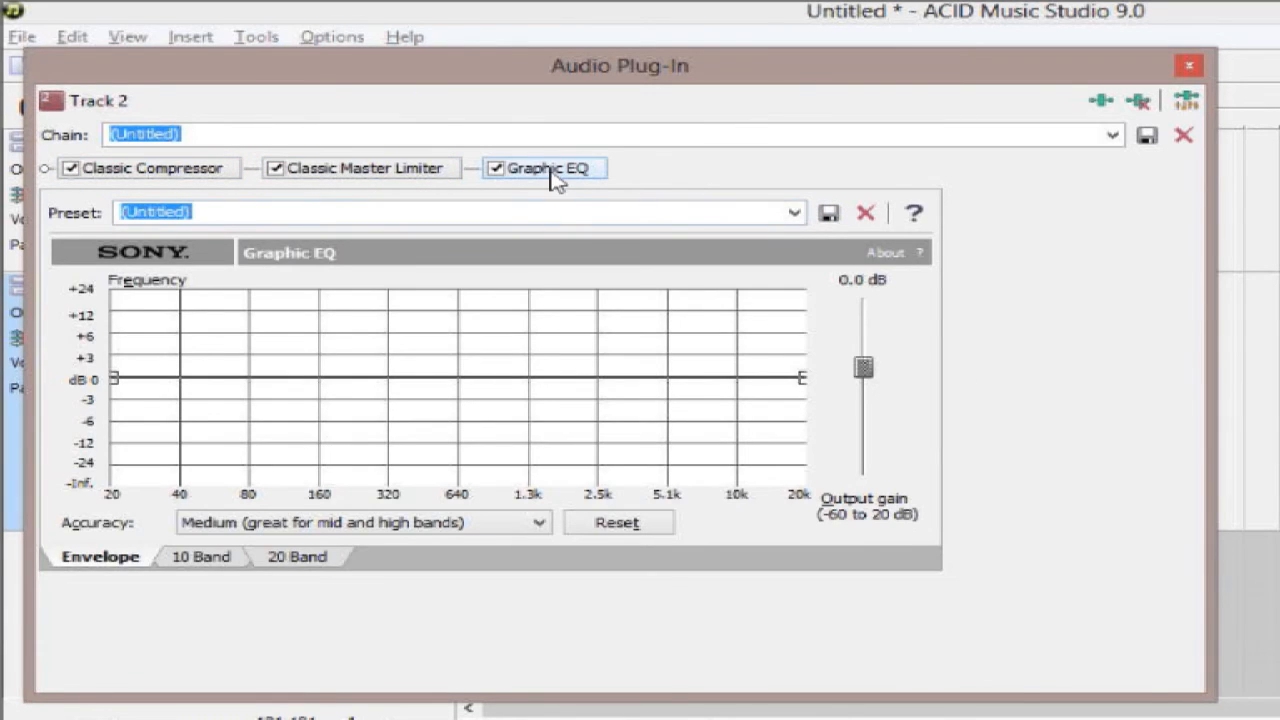
- Compare the Graphic EQ's 10 Band, 20 Band and Envelope views
mouse_move(557, 180)
mouse_down()
mouse_move(95, 178)
mouse_move(590, 190)
mouse_up()
click(199, 558)
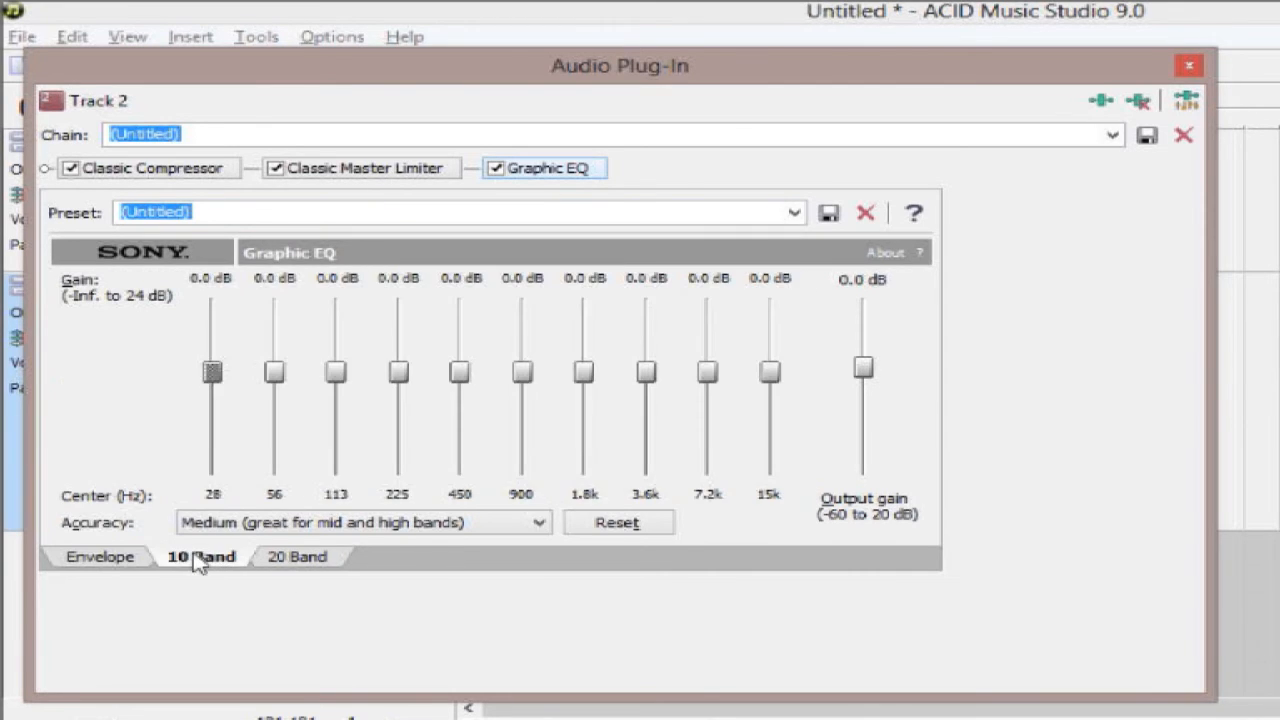
click(288, 558)
click(92, 566)
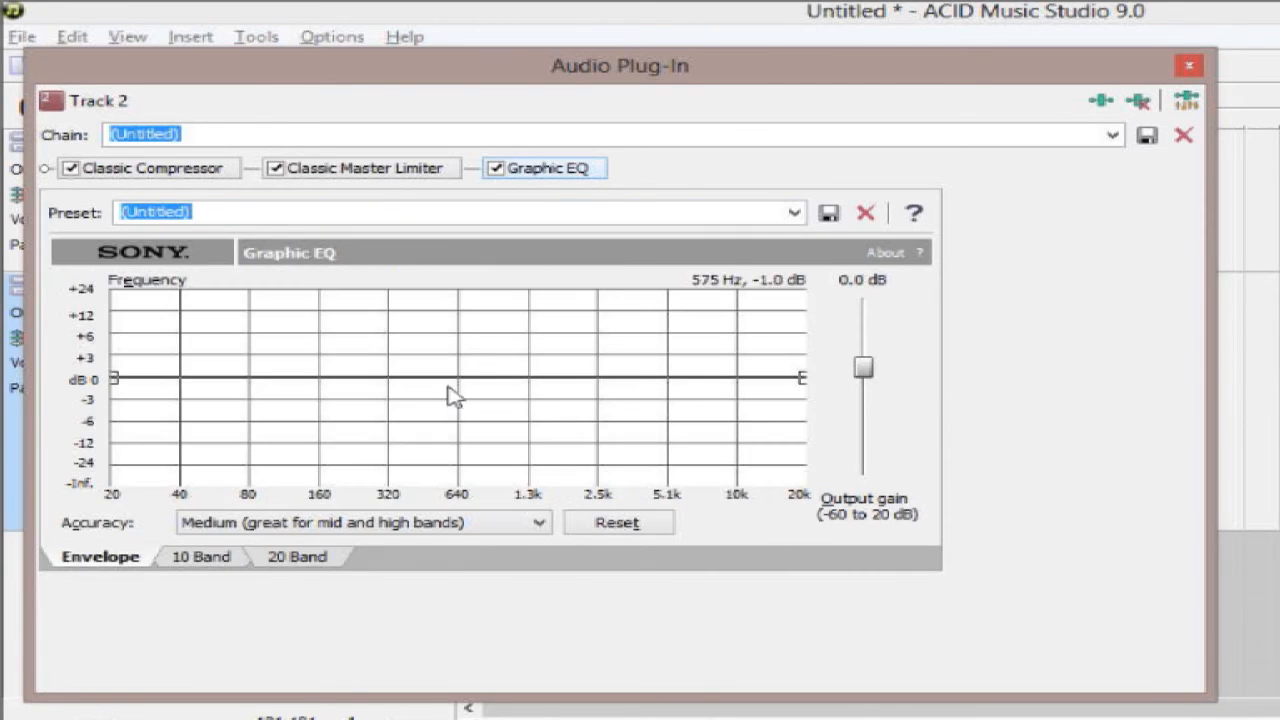
- Pull the Graphic EQ envelope down to about -14 dB near 640 Hz and check the curve in the band views
drag(455, 380, 460, 449)
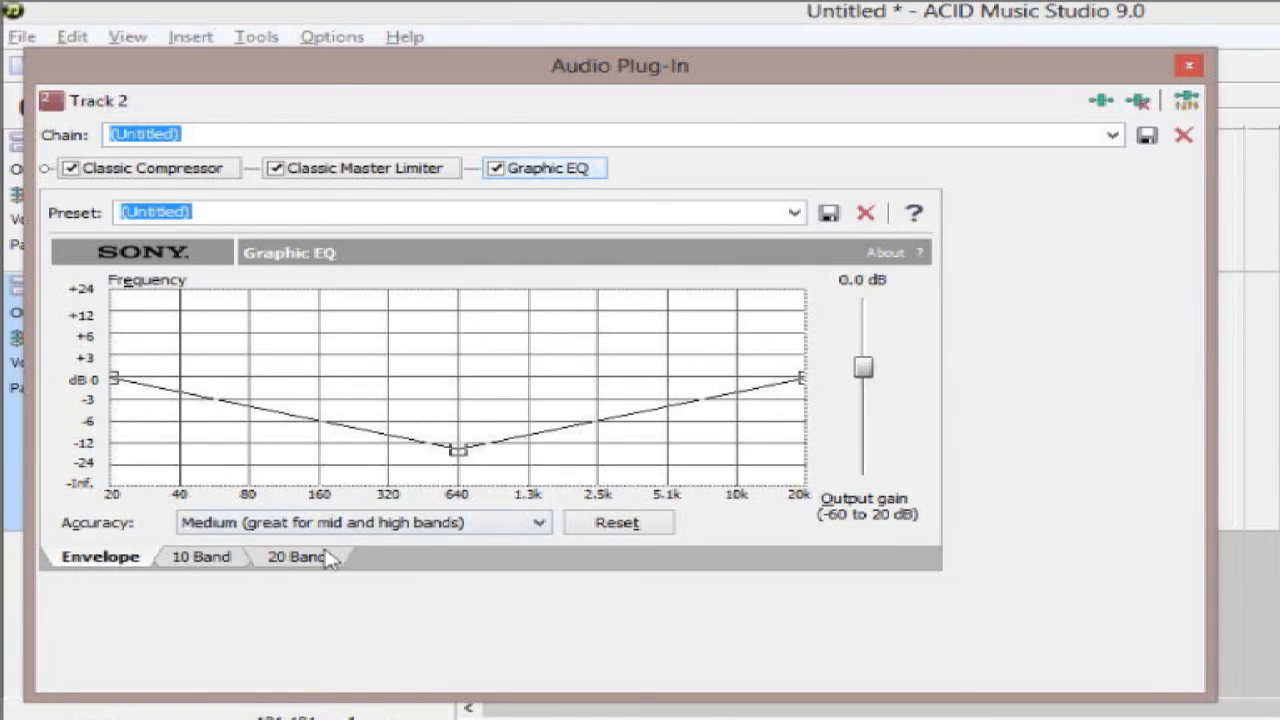
click(328, 558)
click(208, 565)
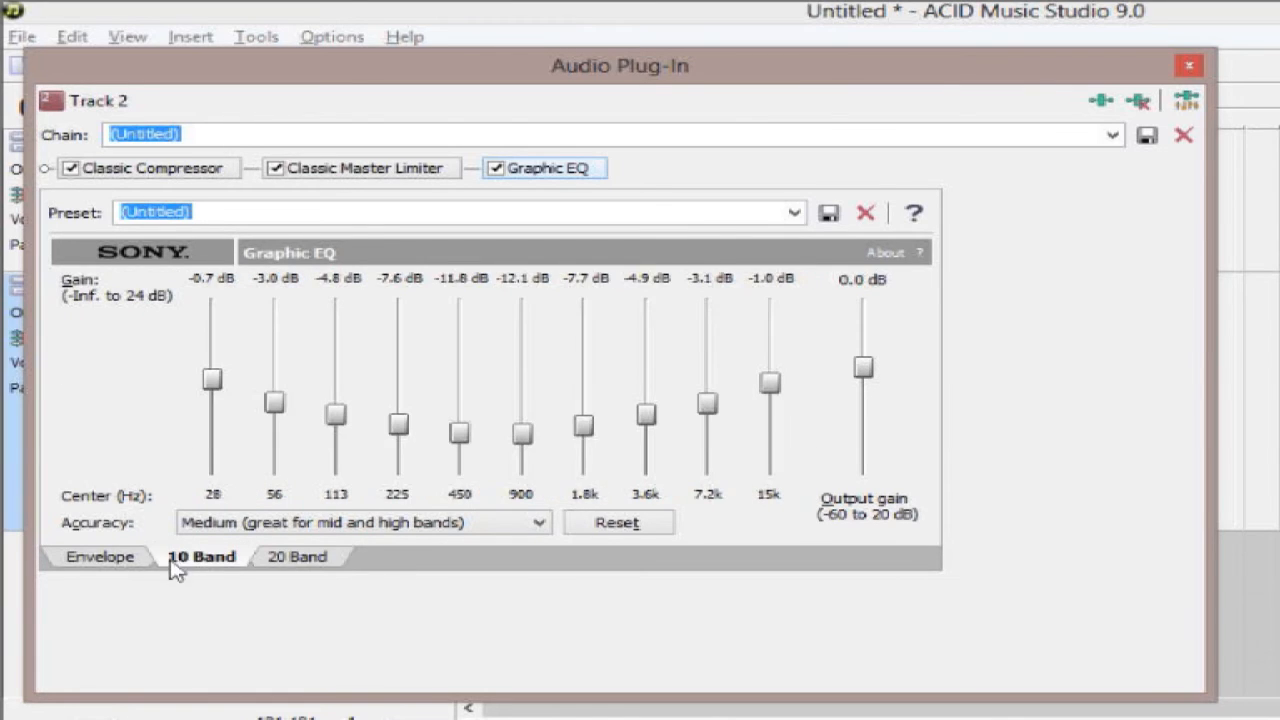
click(122, 566)
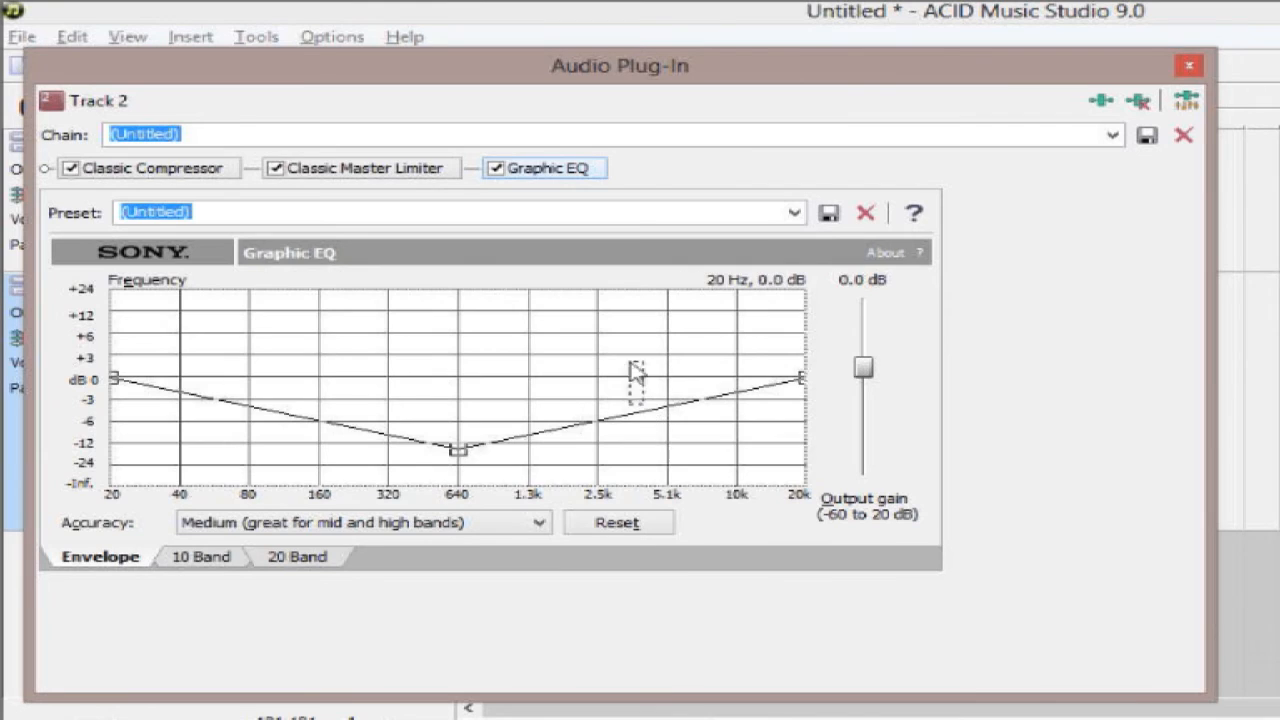
- Shape the Graphic EQ envelope with a peak near 3.6 kHz and extra low- and mid-frequency points, and view it in 20 bands
drag(651, 429, 625, 303)
drag(345, 425, 309, 421)
click(566, 355)
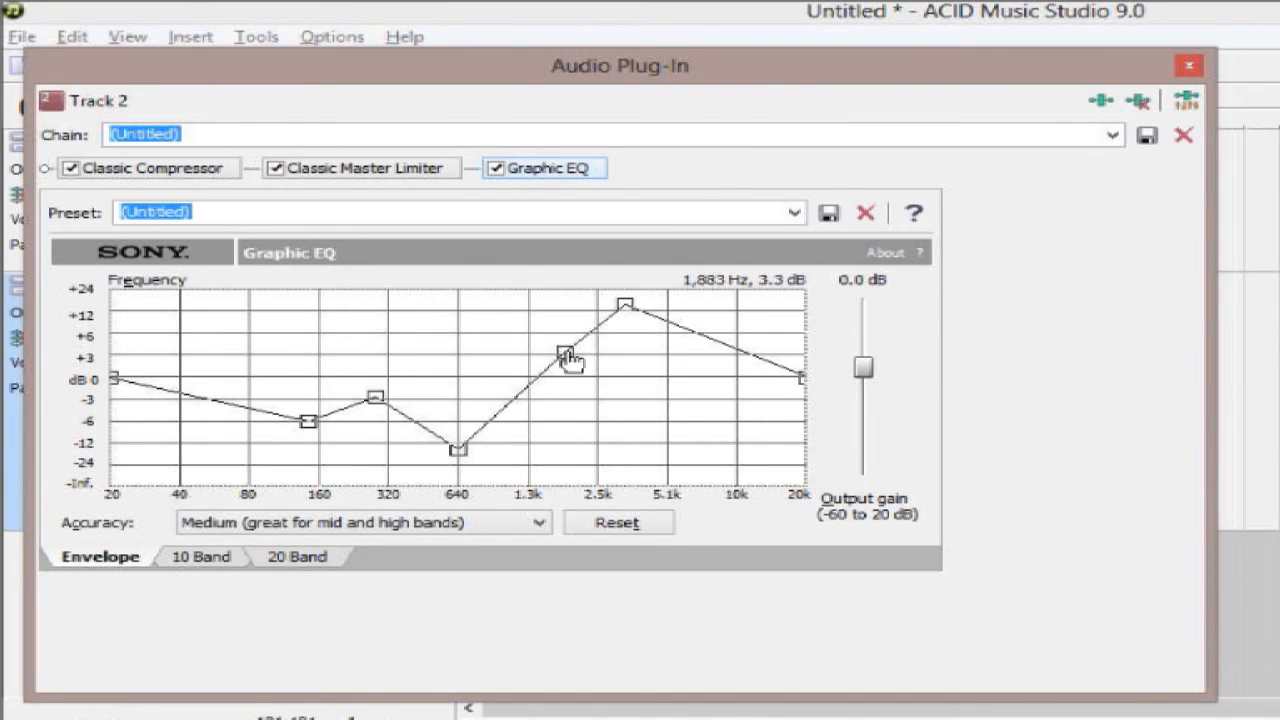
drag(566, 357, 580, 386)
click(345, 563)
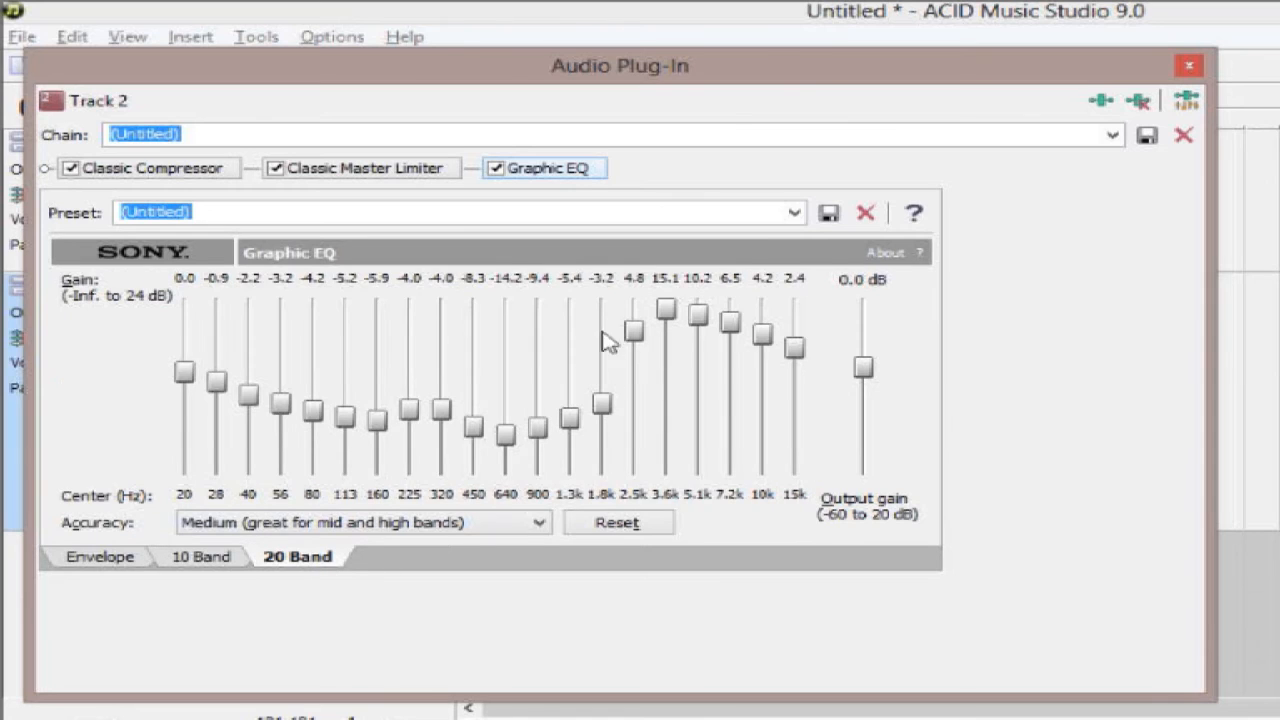
- Reset all Graphic EQ bands to 0.0 dB using its presets and close track 2's effects
click(795, 213)
click(762, 240)
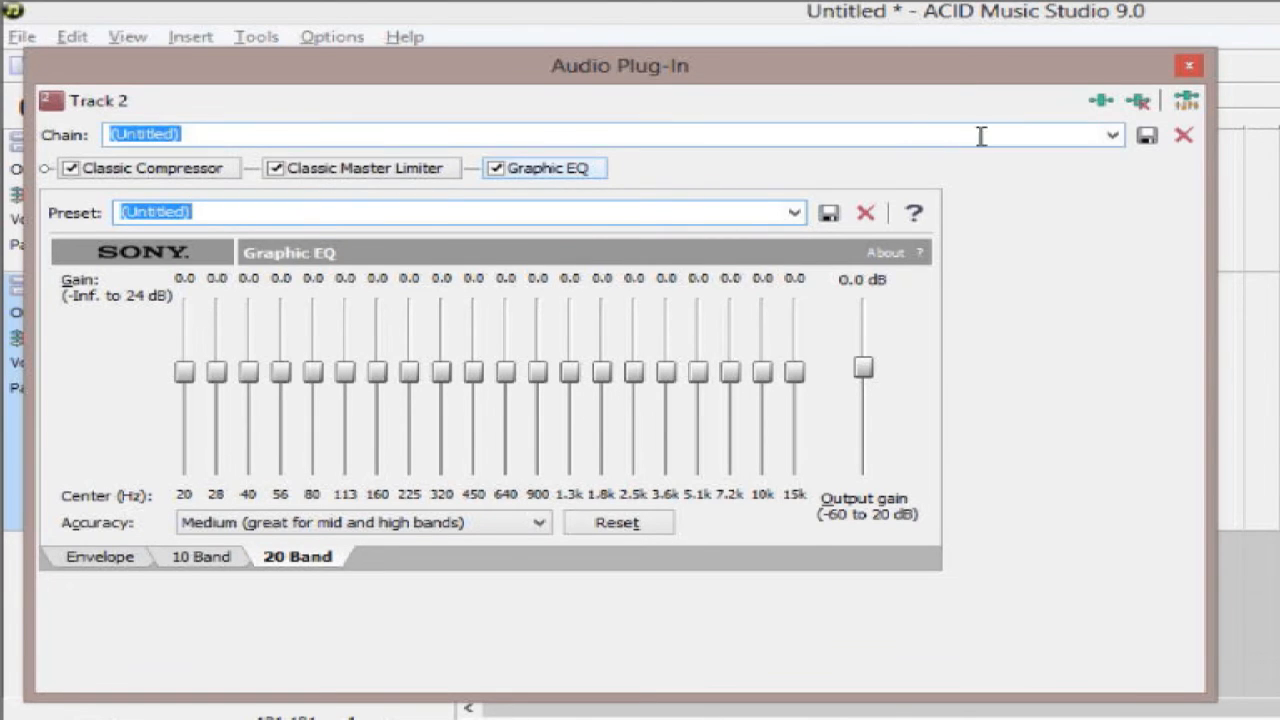
click(1189, 65)
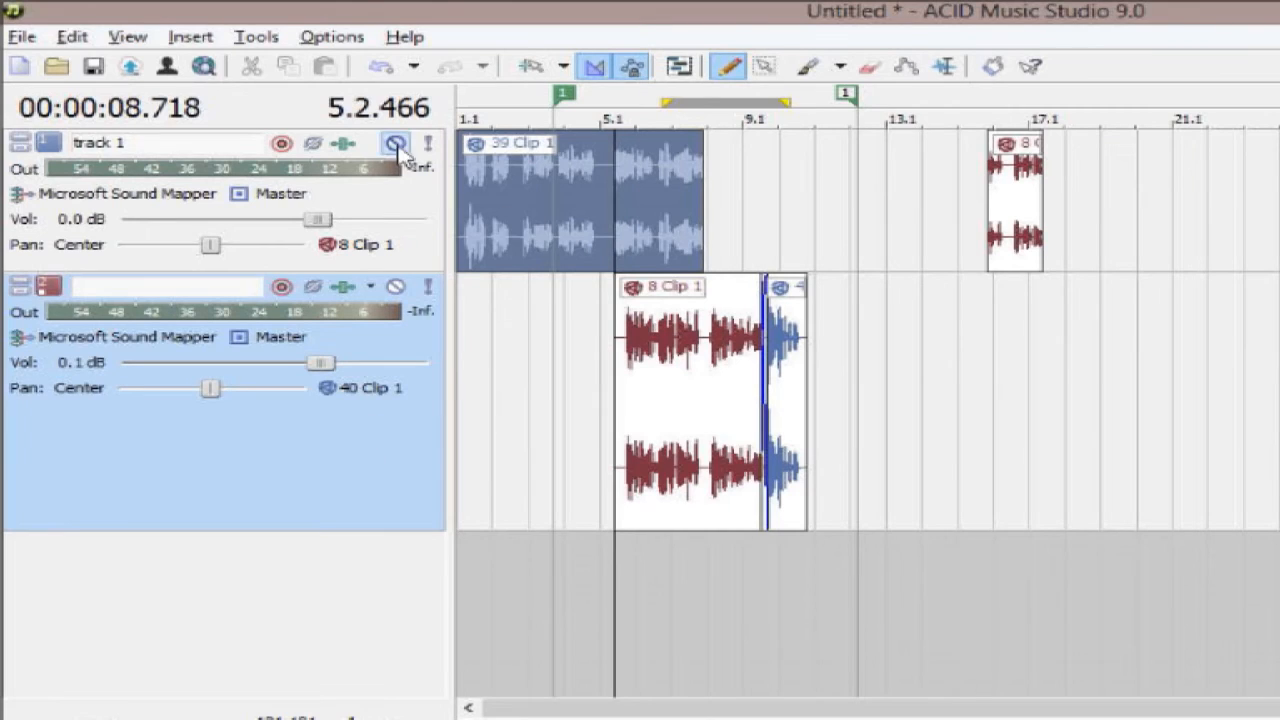
- Check the effect chain of track 1, close it and reopen the effects of track 2
click(342, 142)
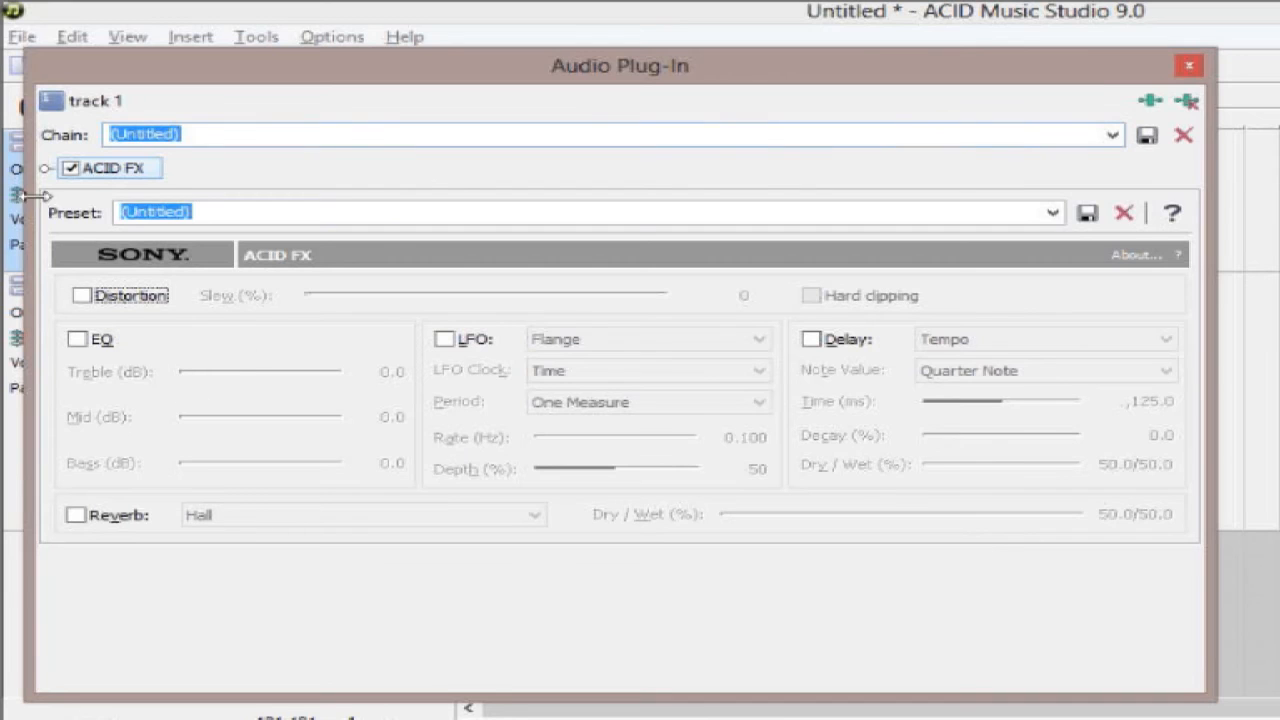
click(1189, 65)
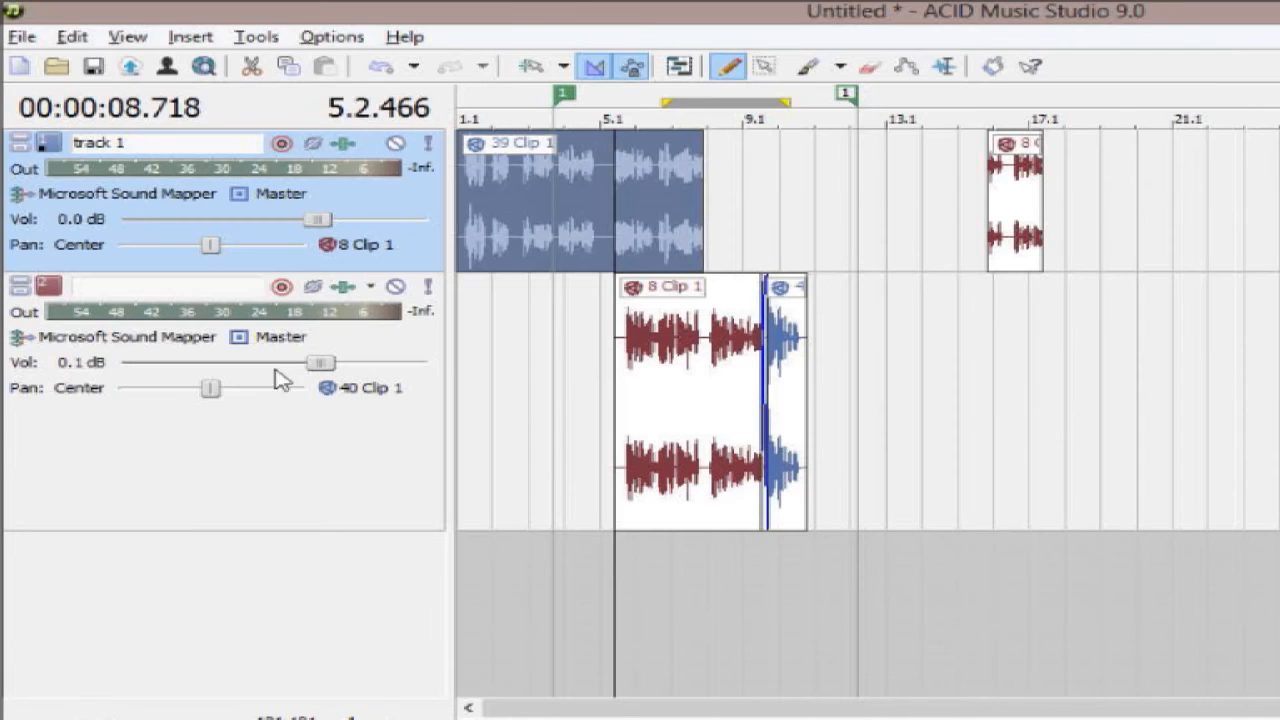
click(352, 288)
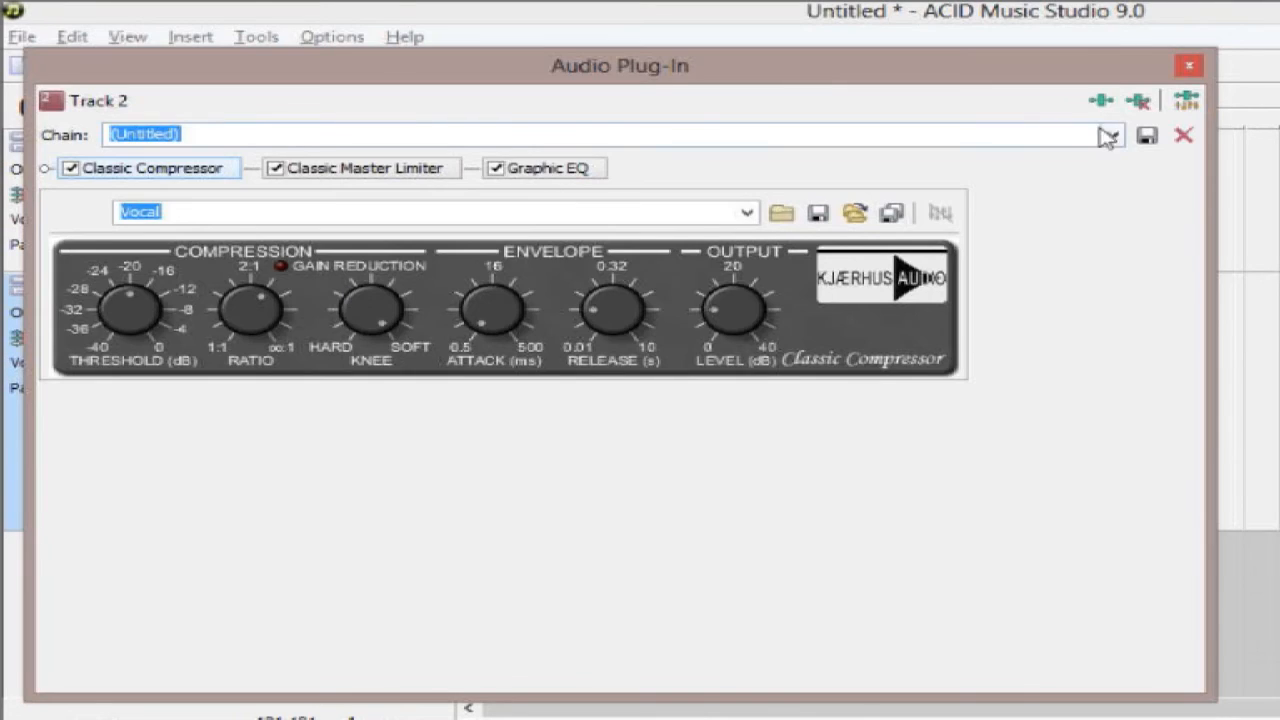
- Add Classic Compressor, Classic Master Limiter and Sony Graphic EQ to the Master bus effect chain and close the effects window
click(1189, 65)
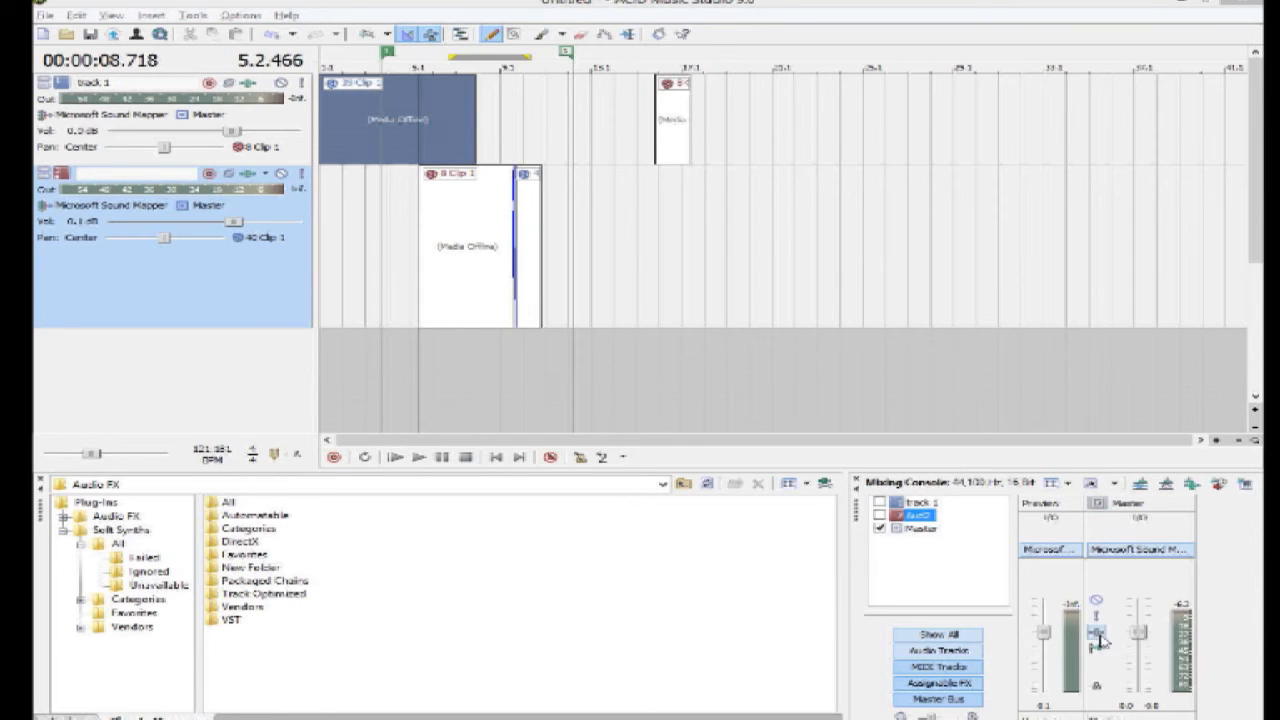
click(1097, 635)
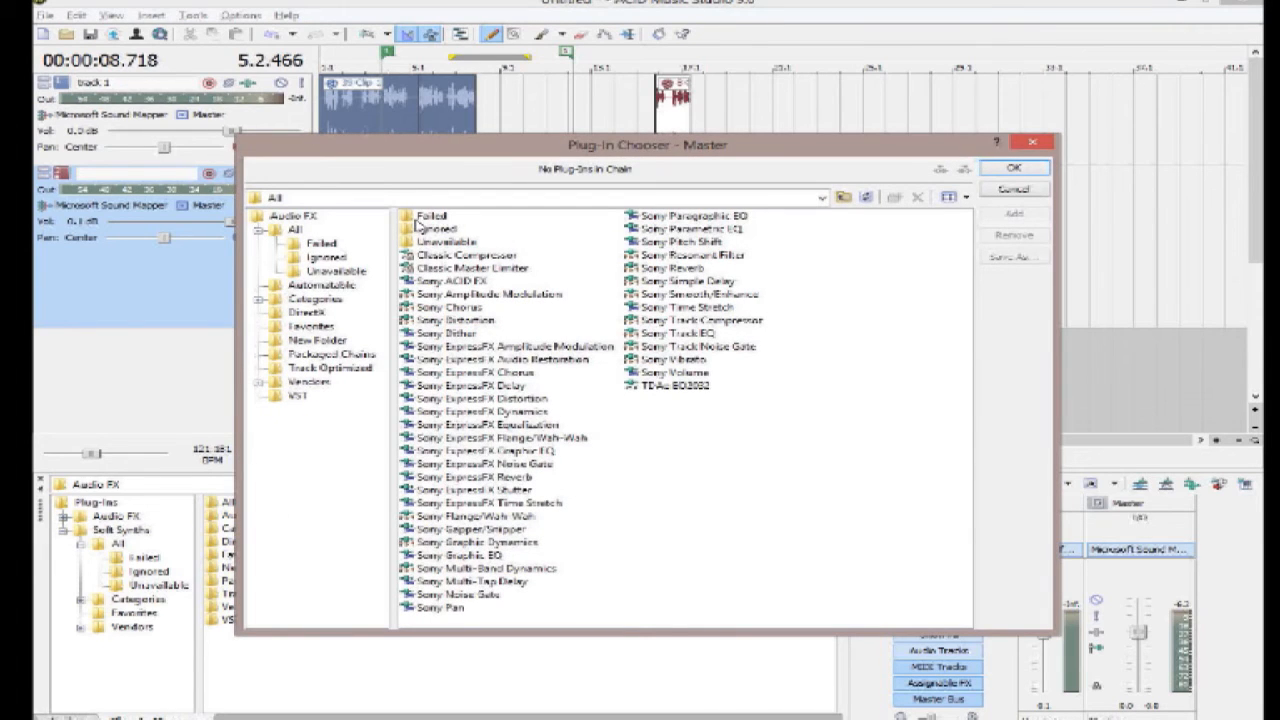
double_click(487, 257)
double_click(480, 268)
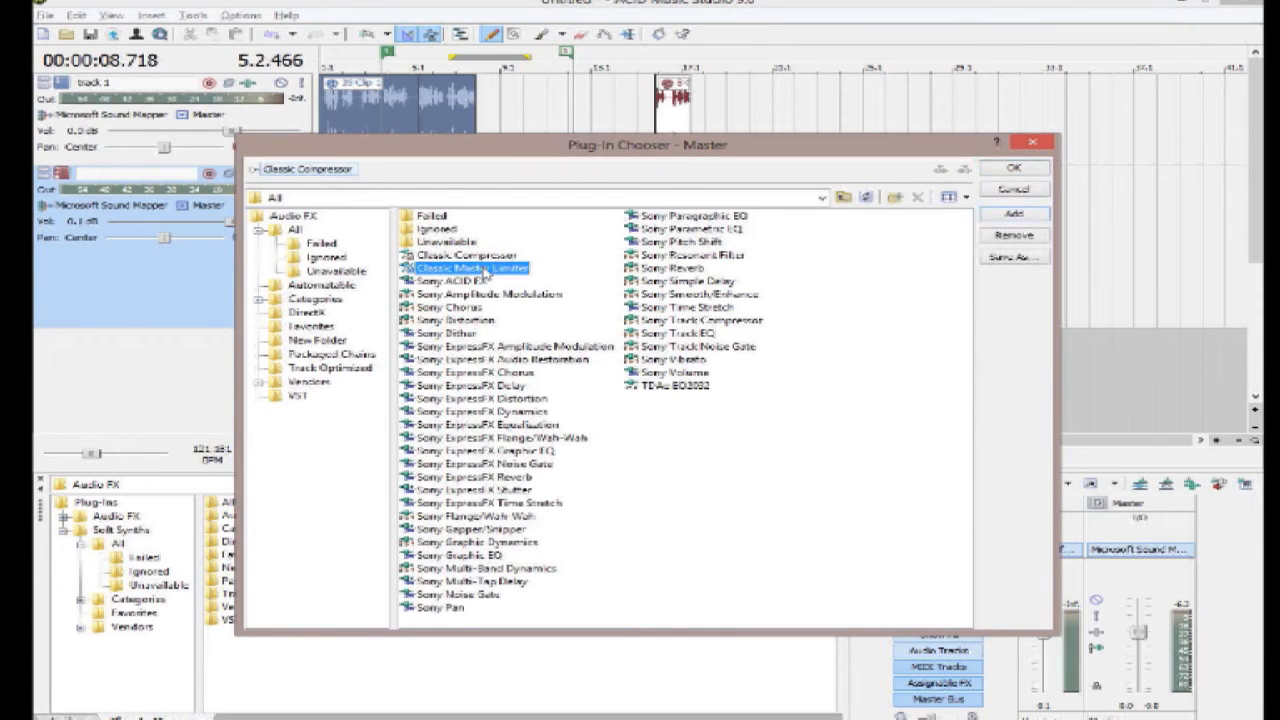
double_click(466, 556)
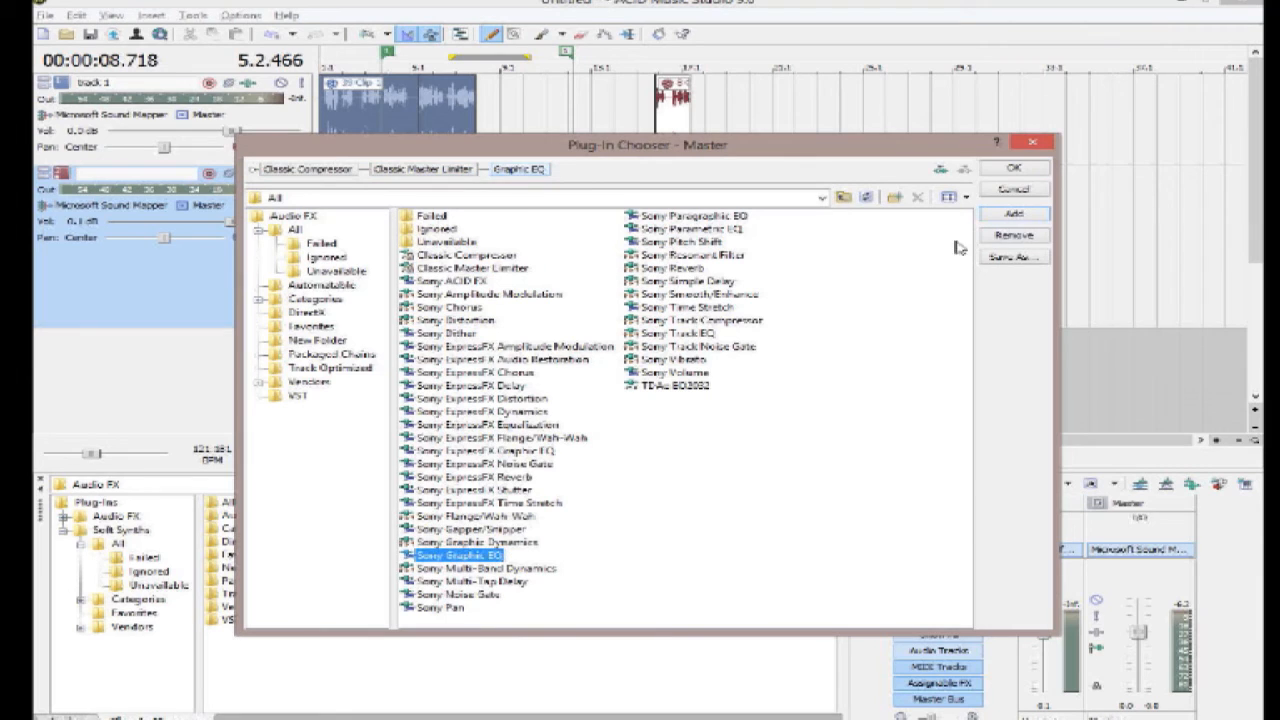
click(1015, 170)
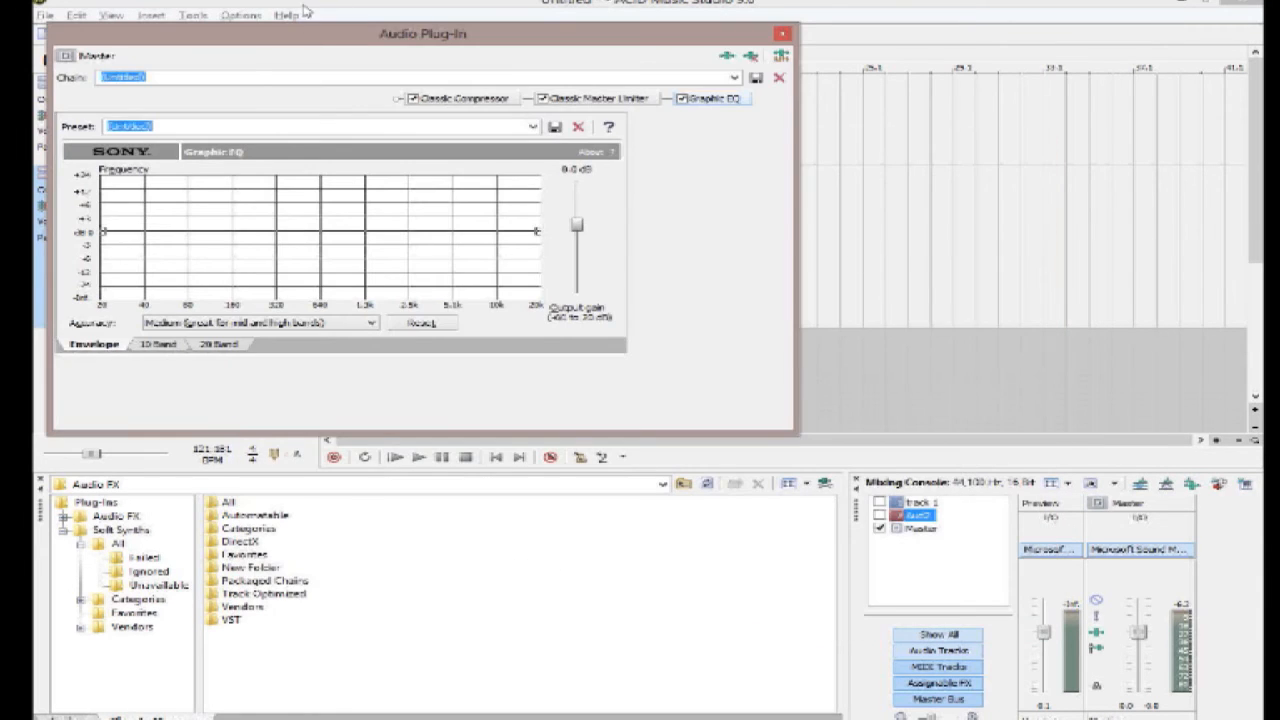
drag(310, 35, 350, 164)
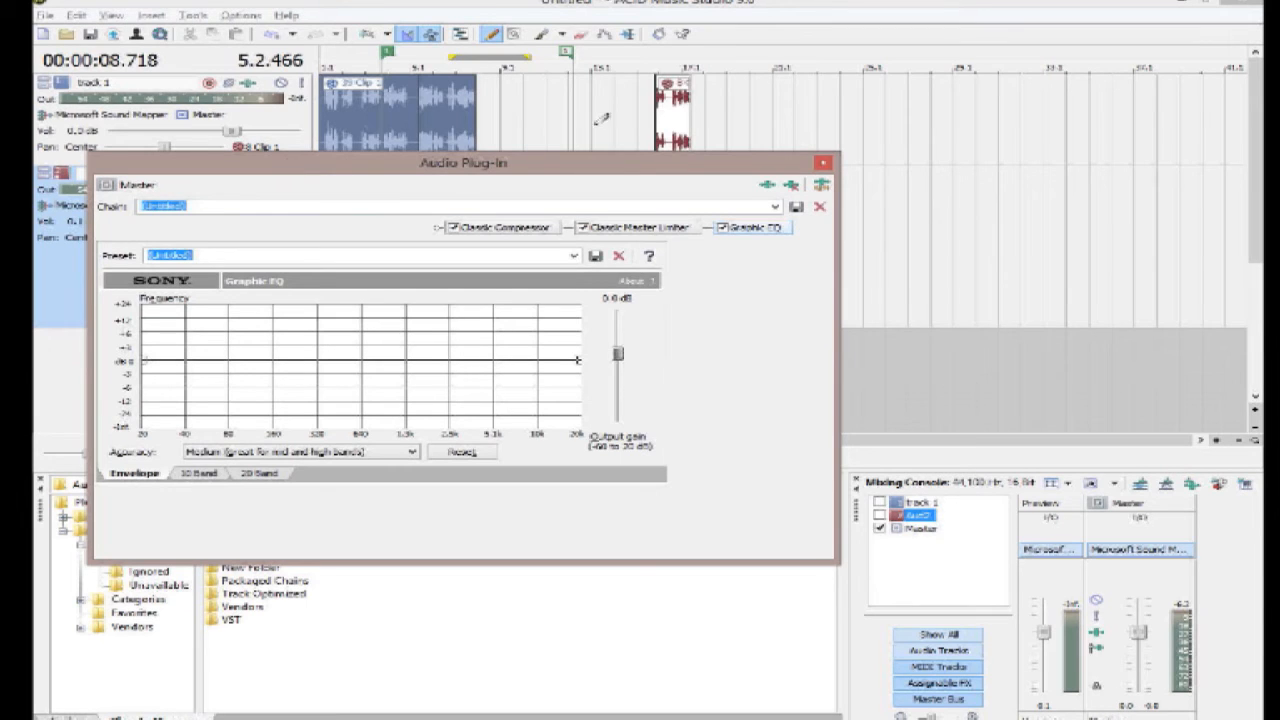
click(823, 163)
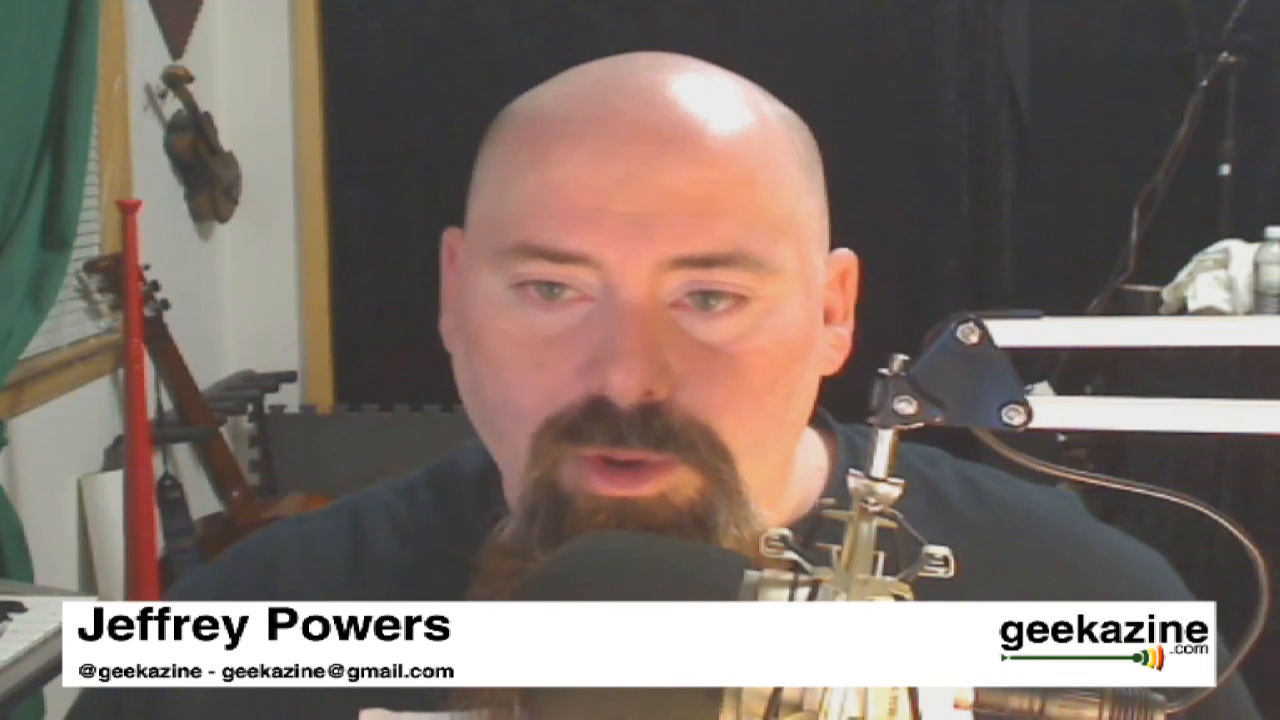
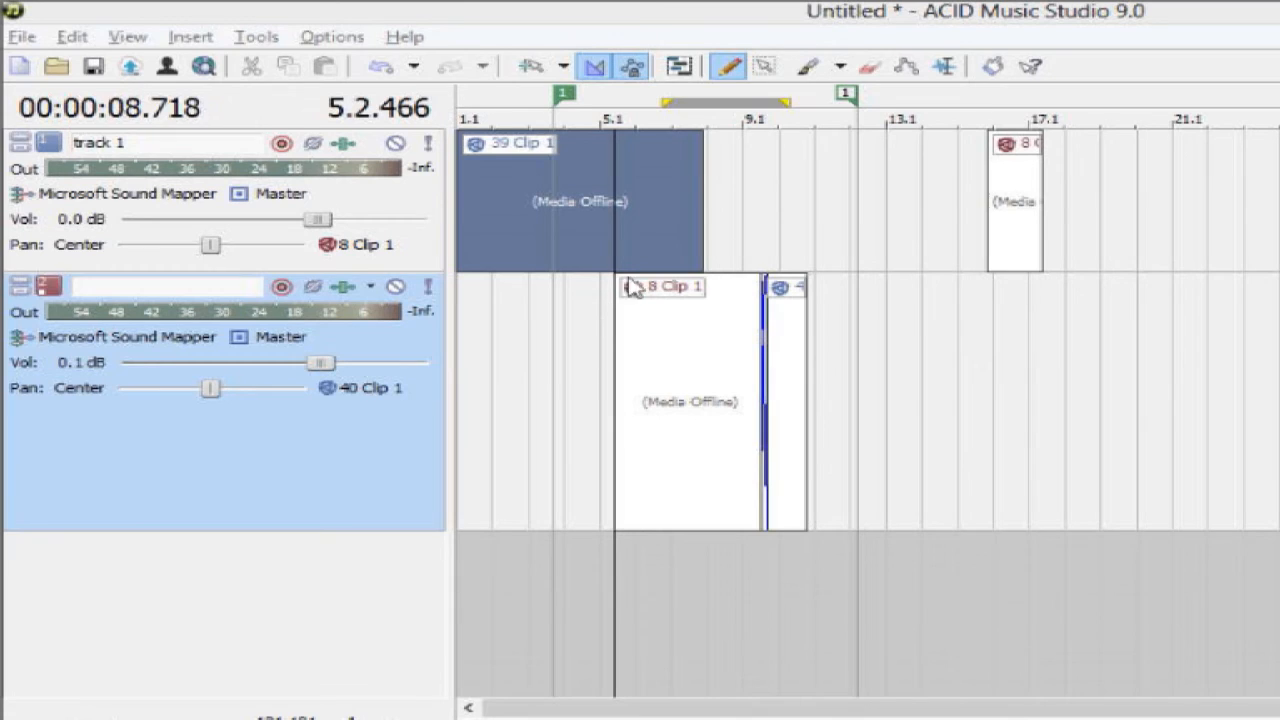
- Open the recent project DITH.acd-bak, discarding the changes to Untitled.acd
click(574, 603)
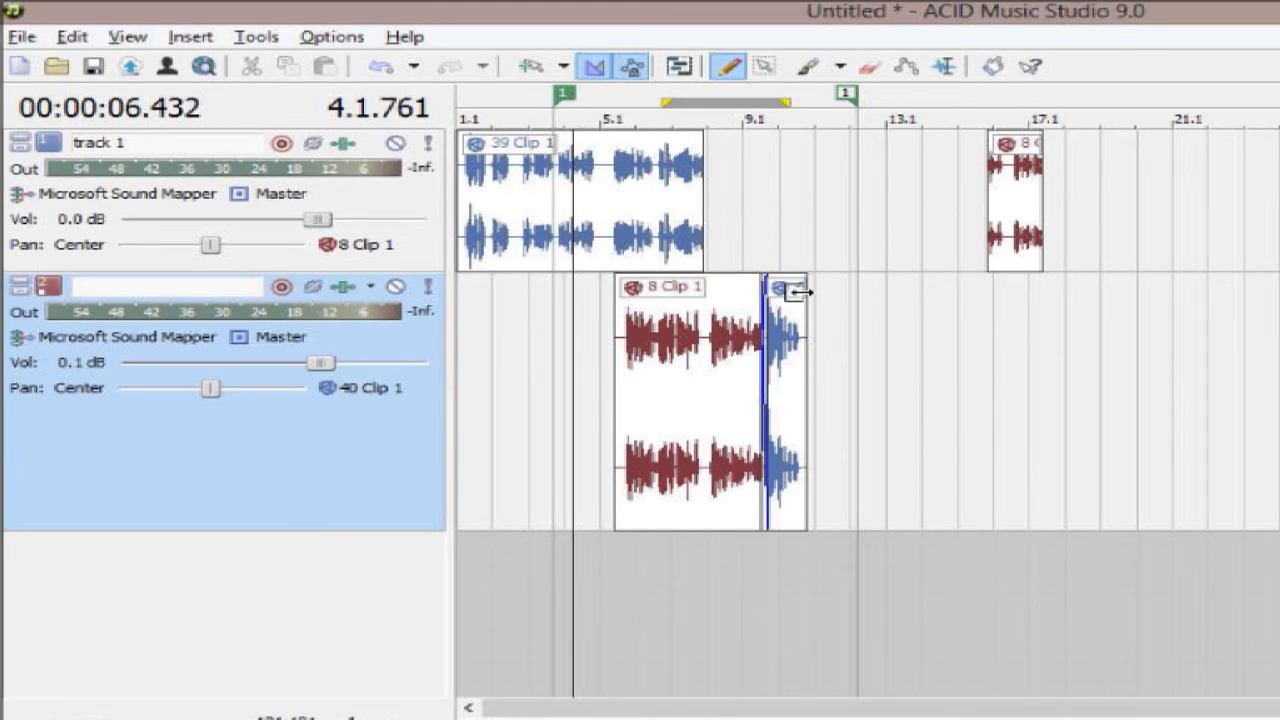
click(906, 66)
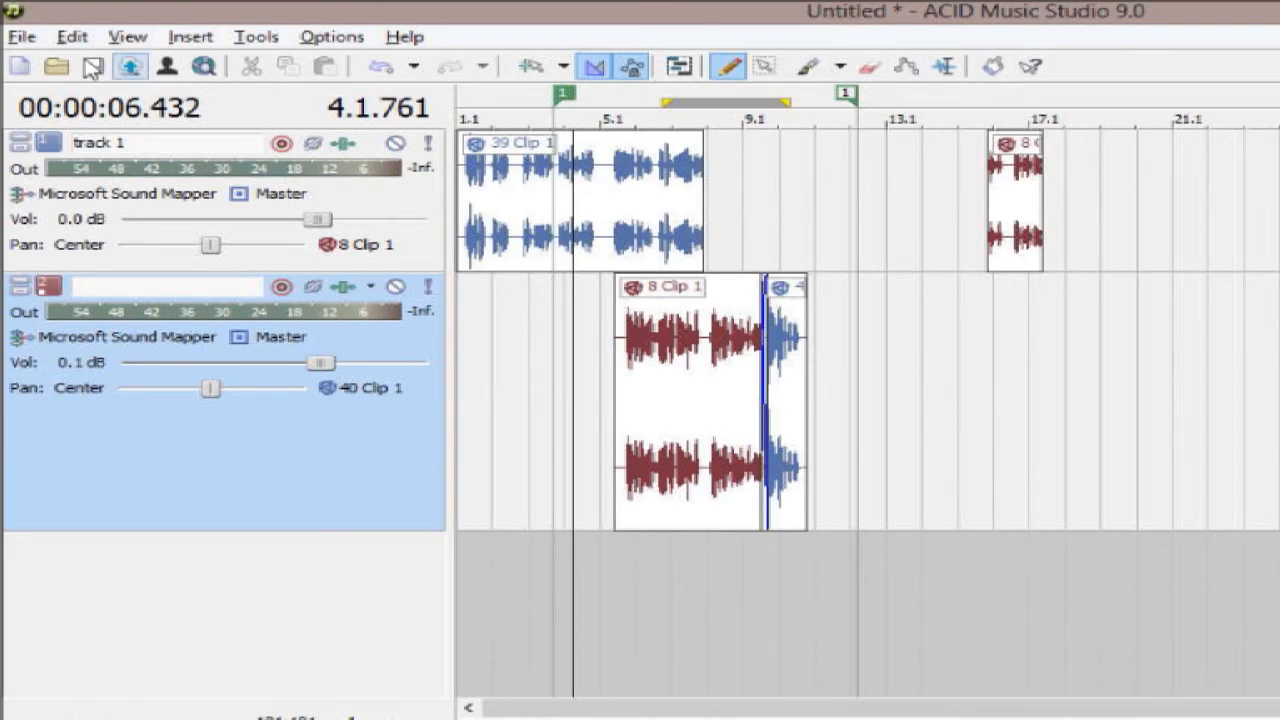
click(20, 38)
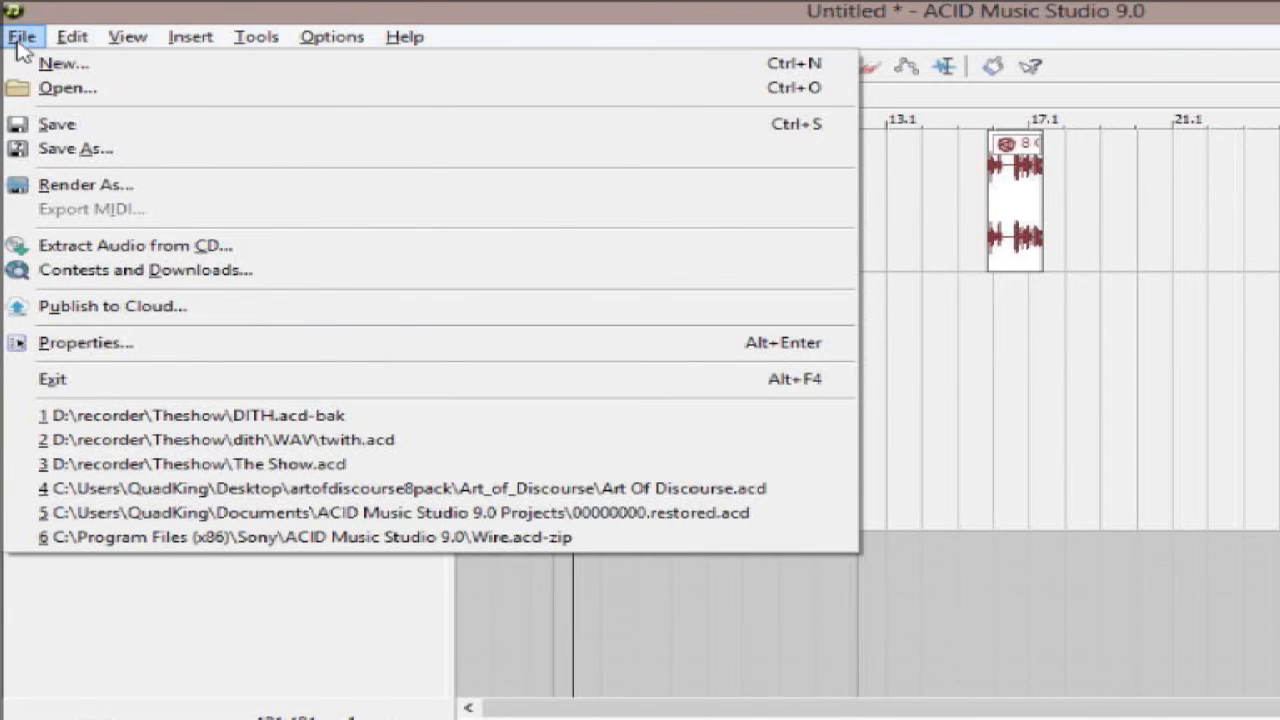
click(250, 428)
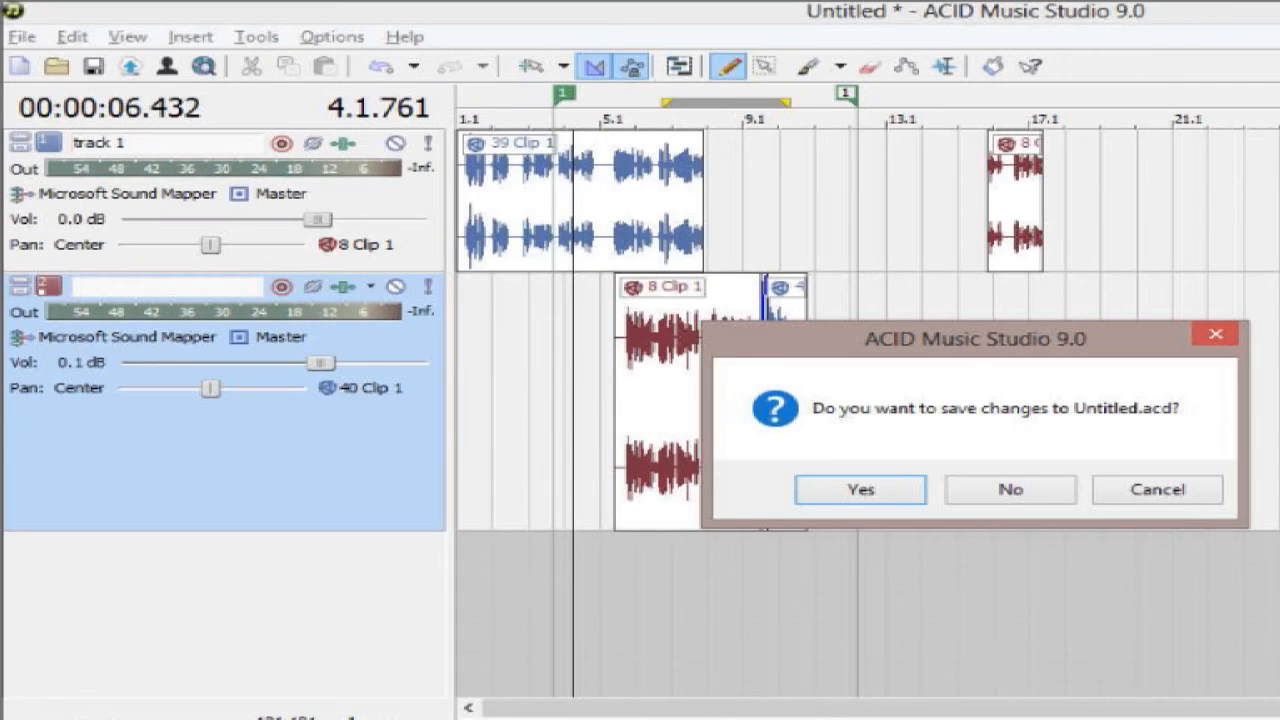
click(1012, 502)
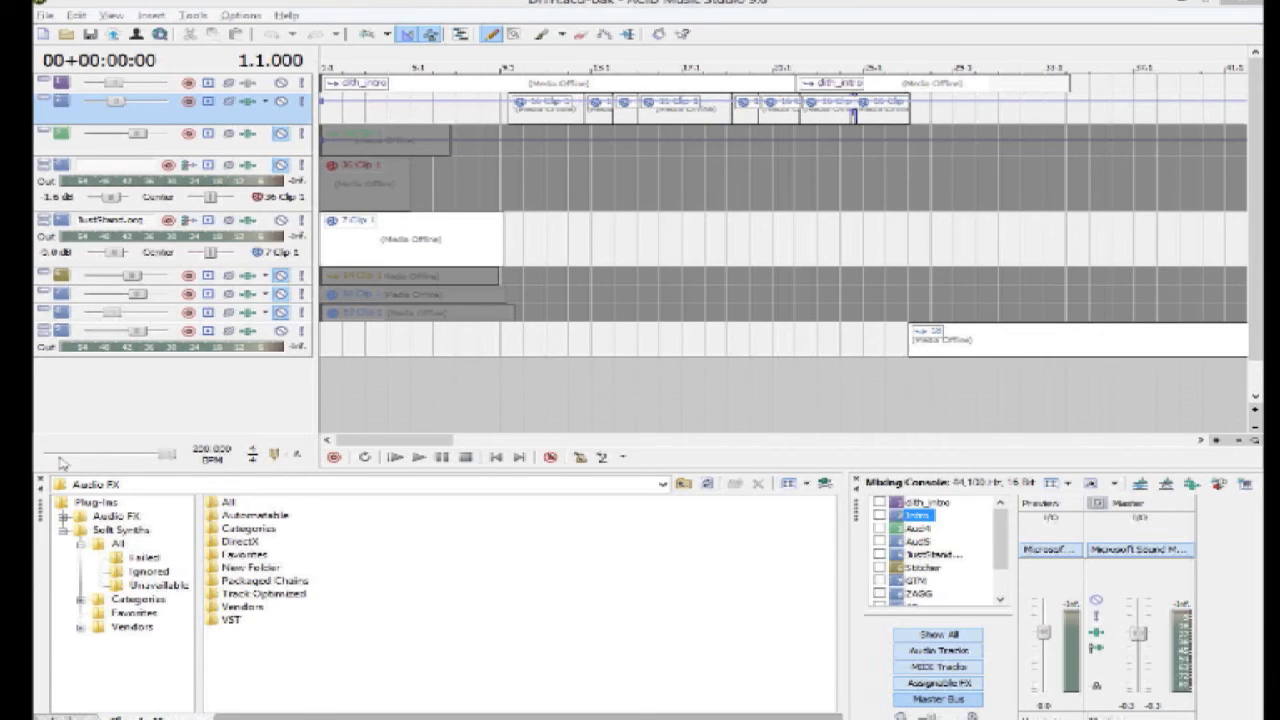
- Delete the bottom track, which holds the two unmuted clips, from the opened project
scroll(455, 345, down, 10)
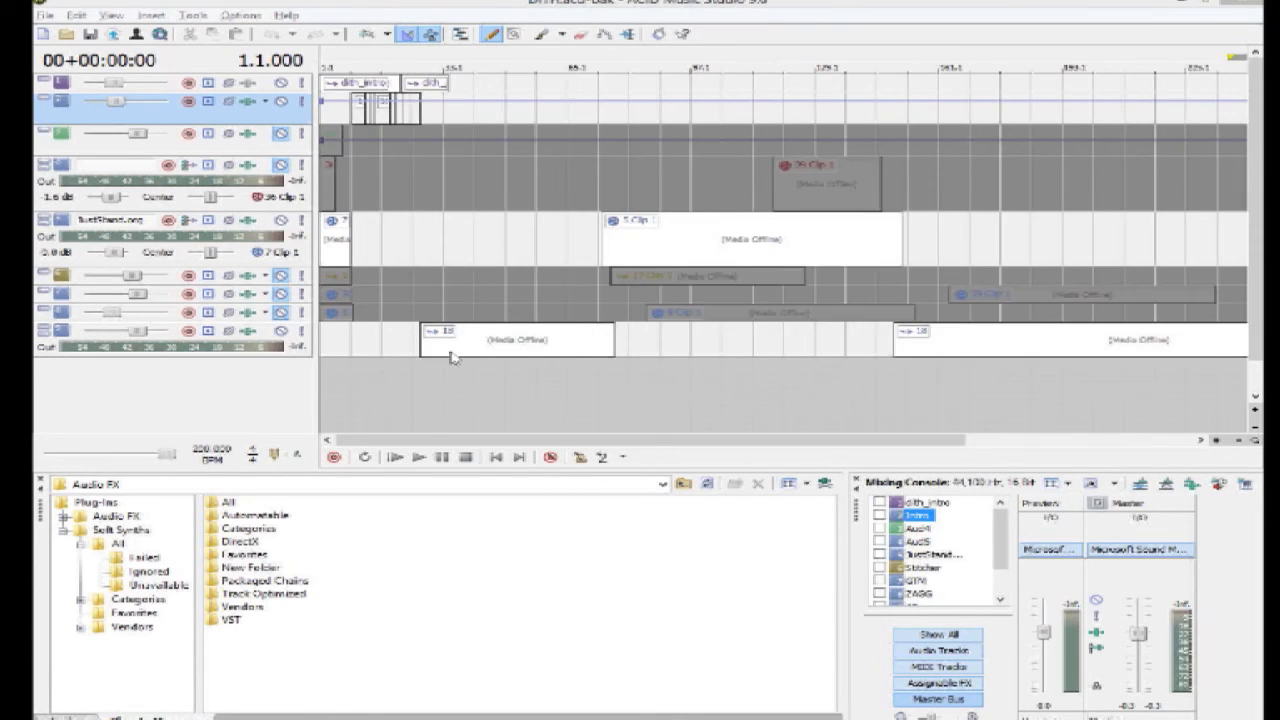
click(452, 358)
scroll(345, 168, down, 1)
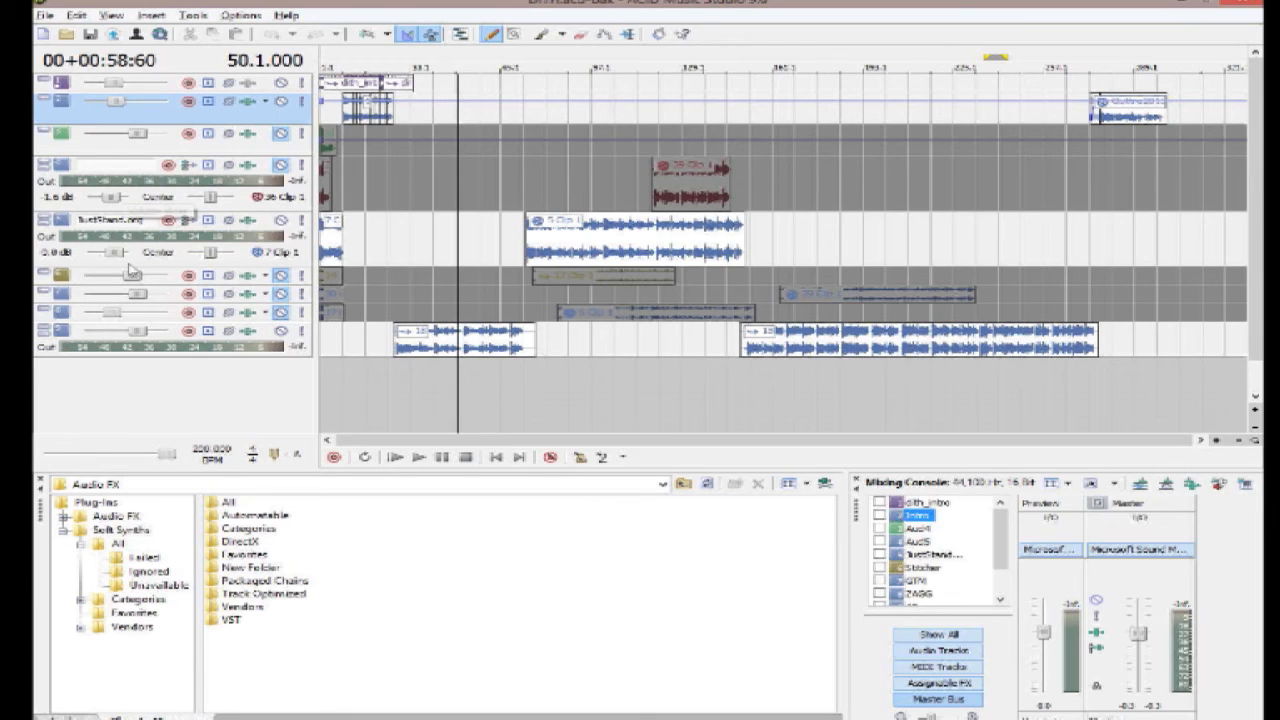
mouse_move(135, 277)
click(65, 337)
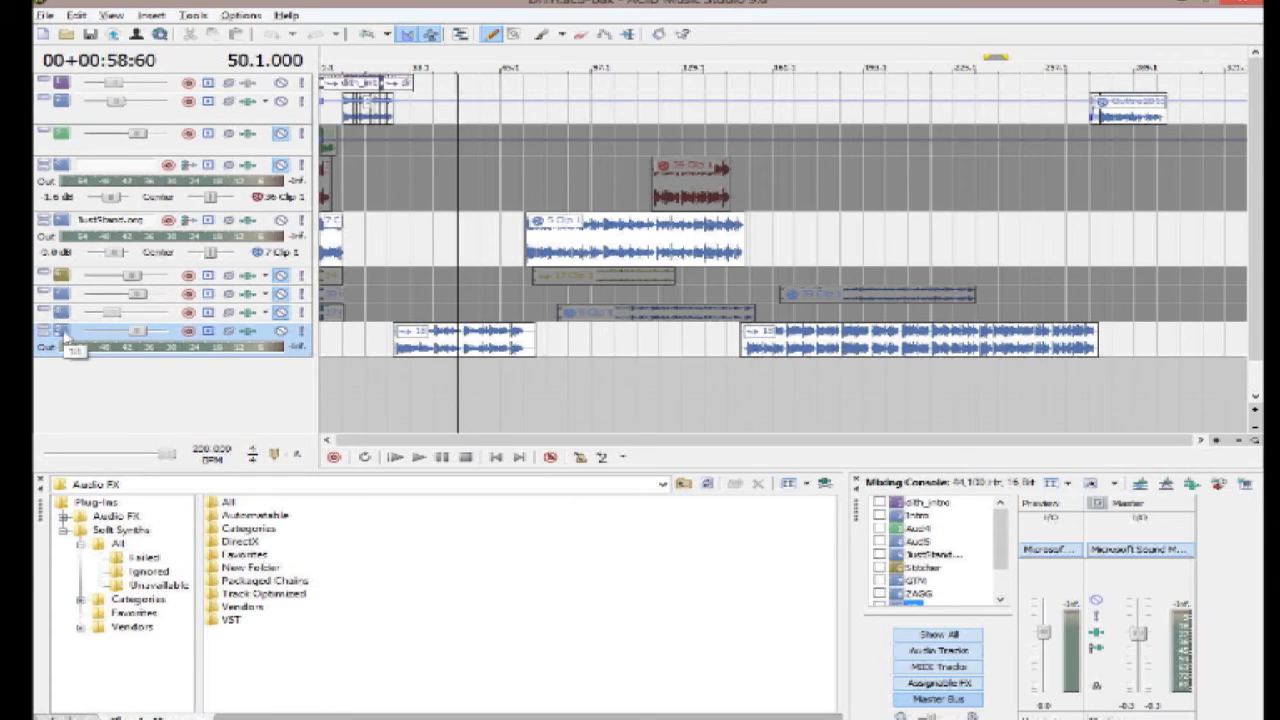
key(Delete)
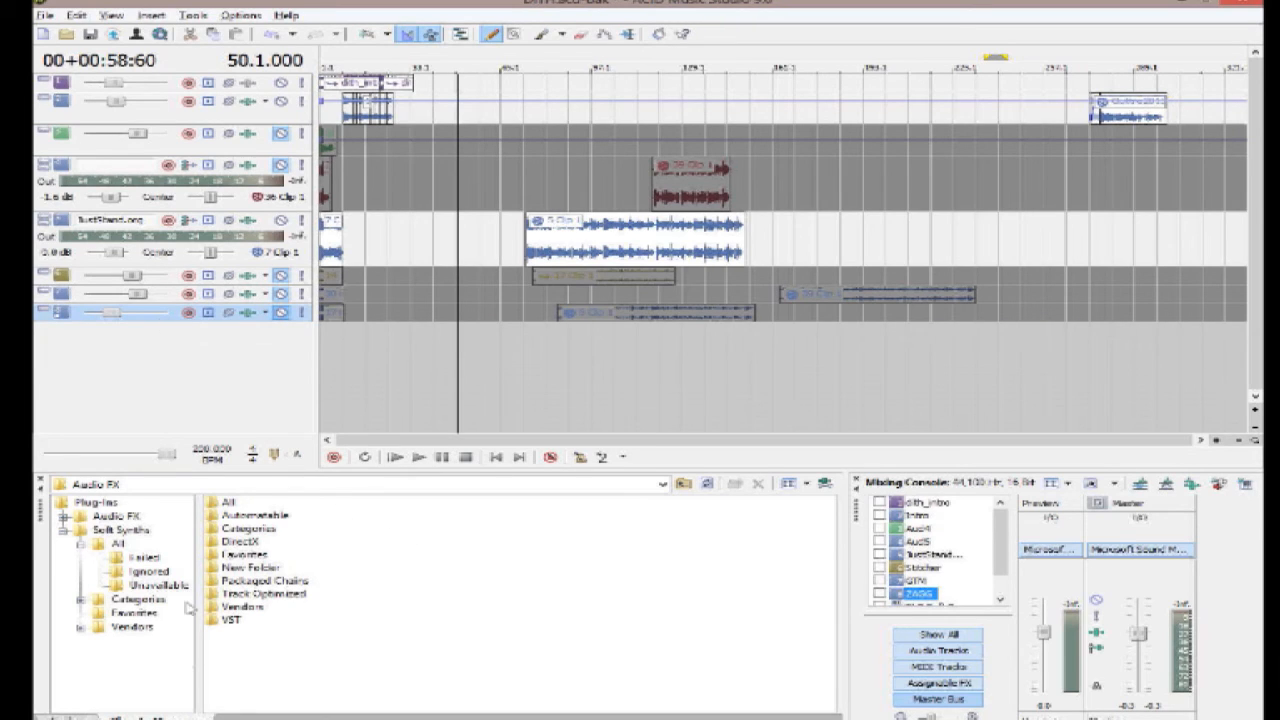
- Show the WAV files of the may folder in the Explorer
click(121, 715)
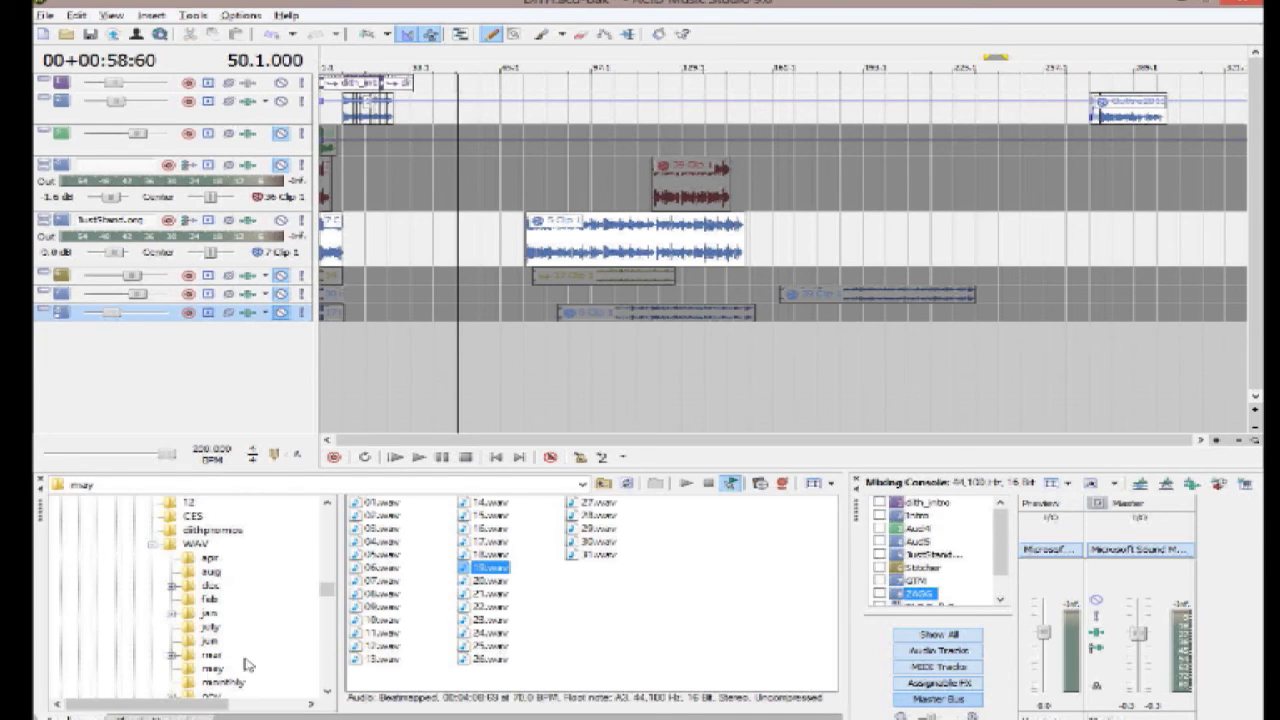
click(214, 670)
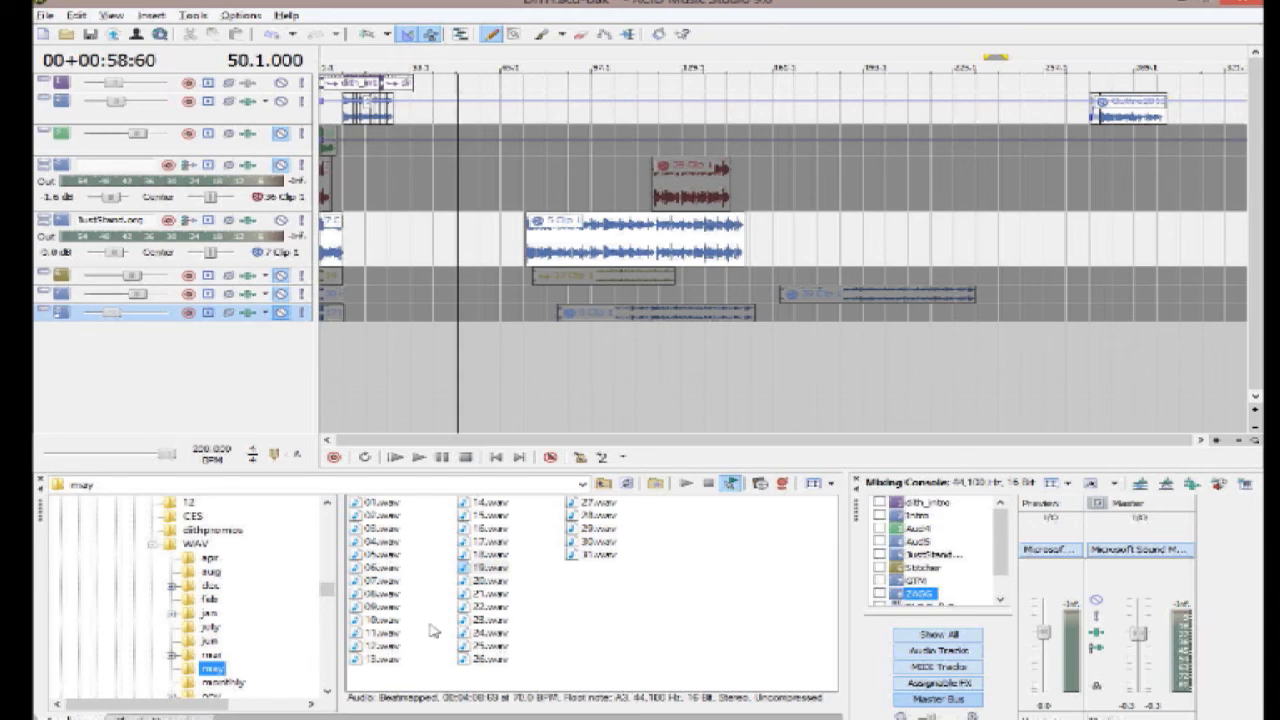
drag(497, 573, 224, 397)
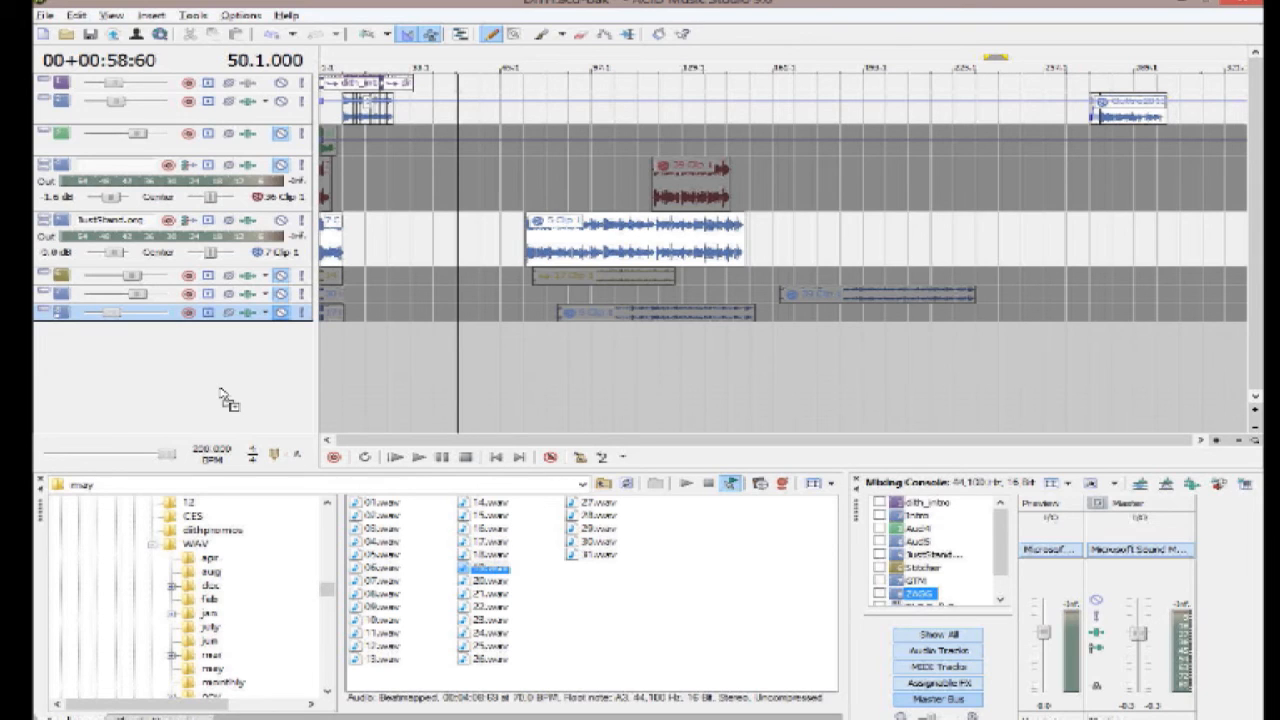
drag(224, 397, 224, 397)
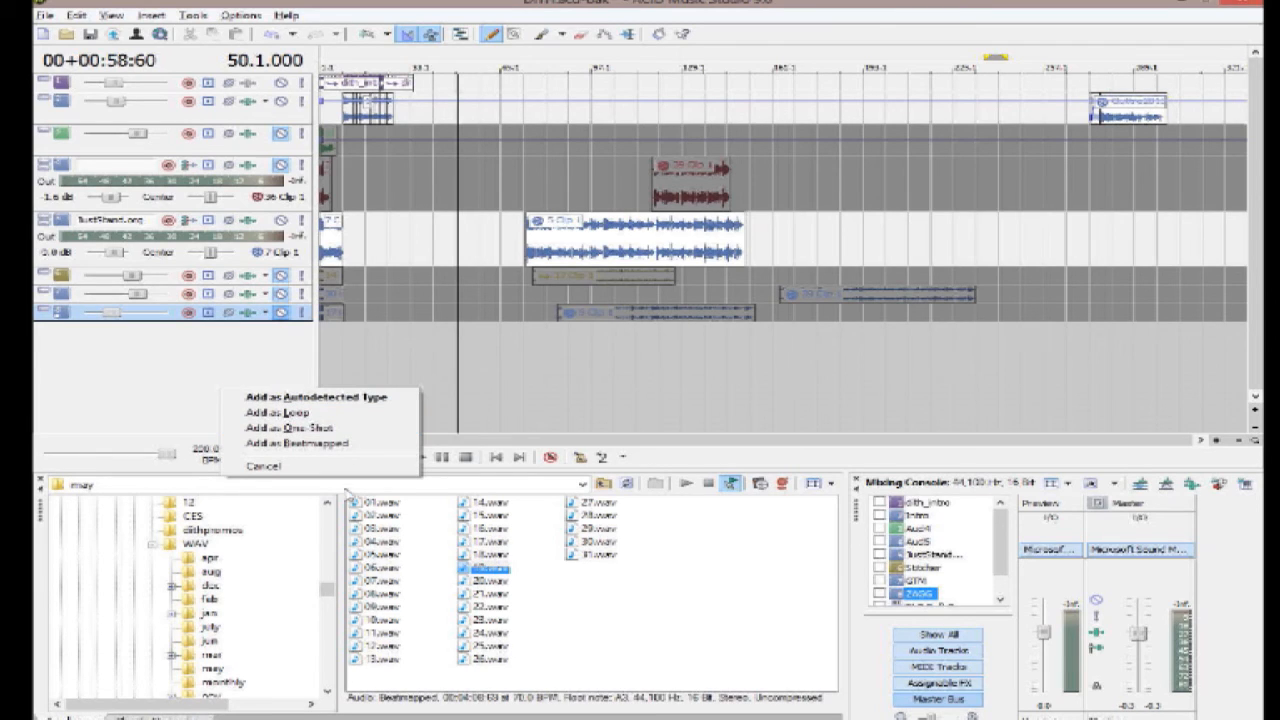
click(163, 388)
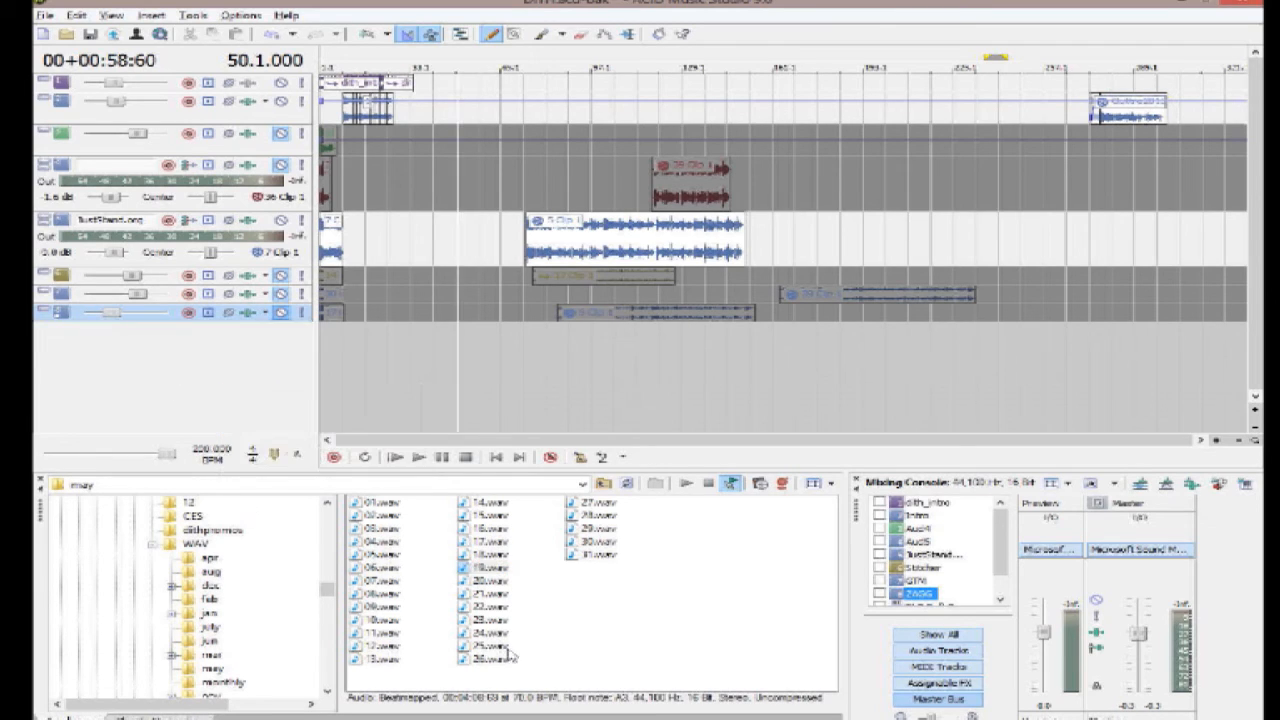
- Add 19.wav to a new track as a loop and draw its clip from the start of the timeline to past bar 161
drag(487, 569, 217, 383)
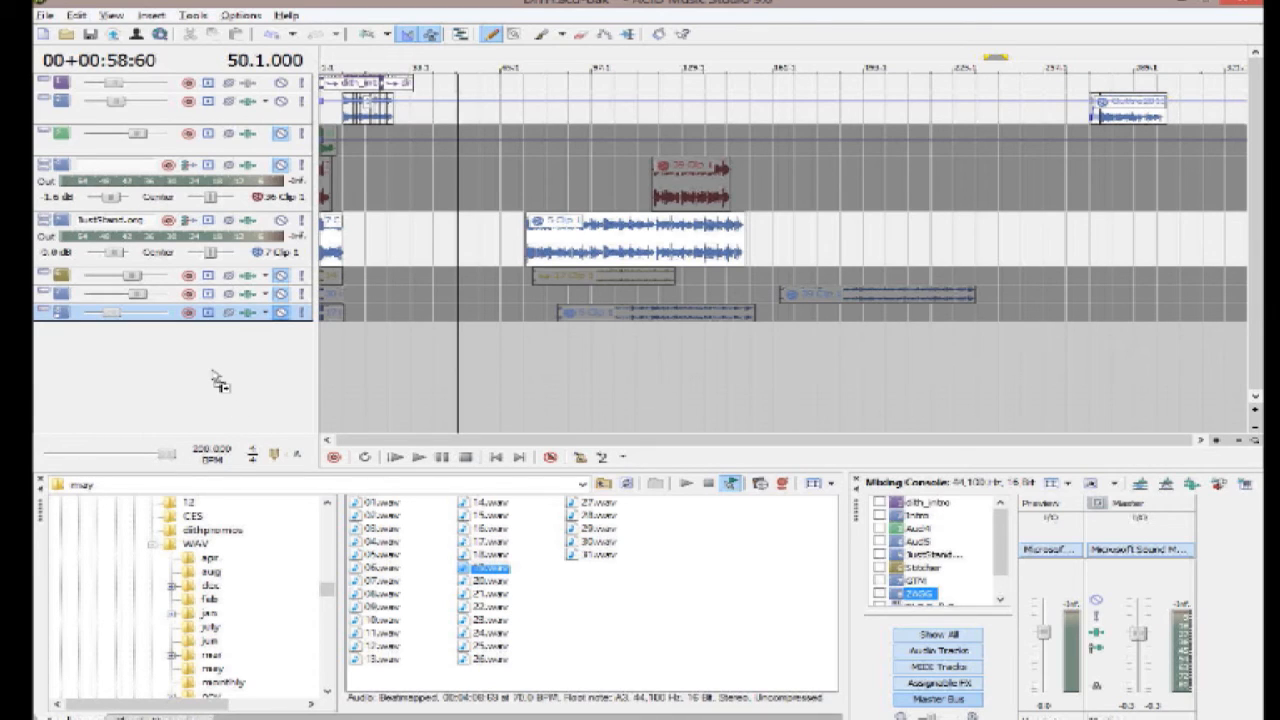
drag(213, 371, 219, 362)
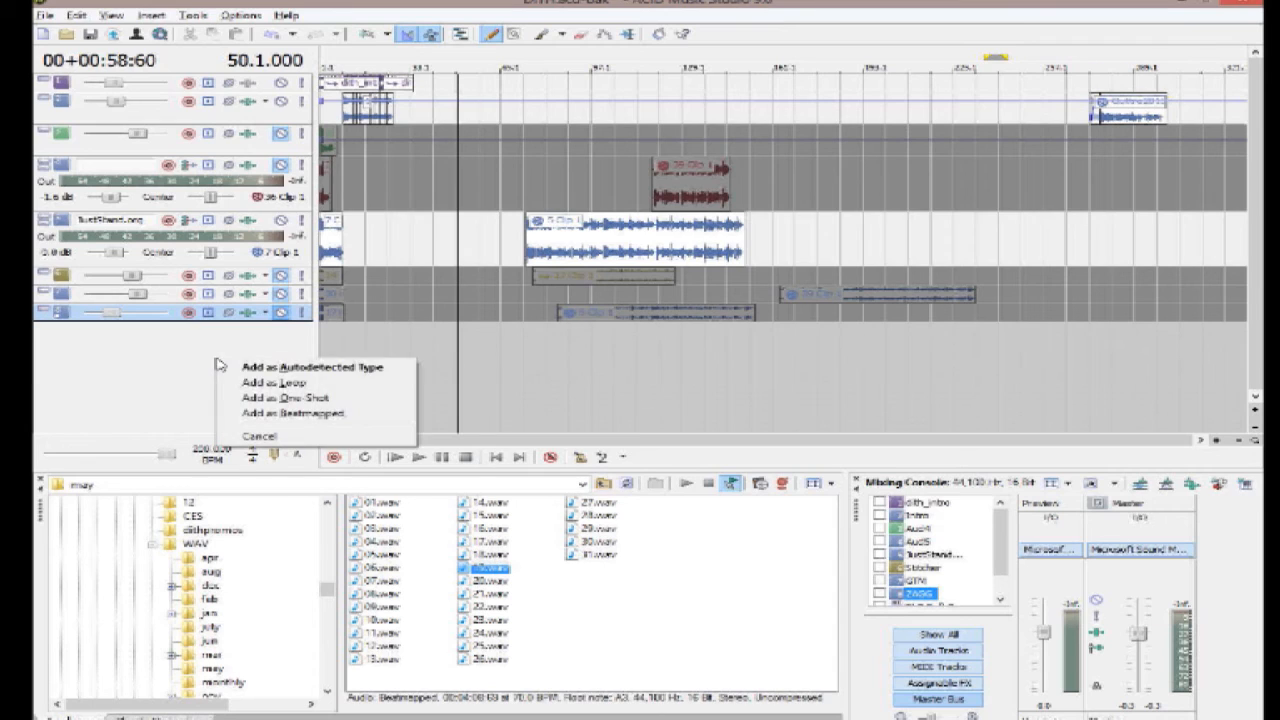
click(305, 387)
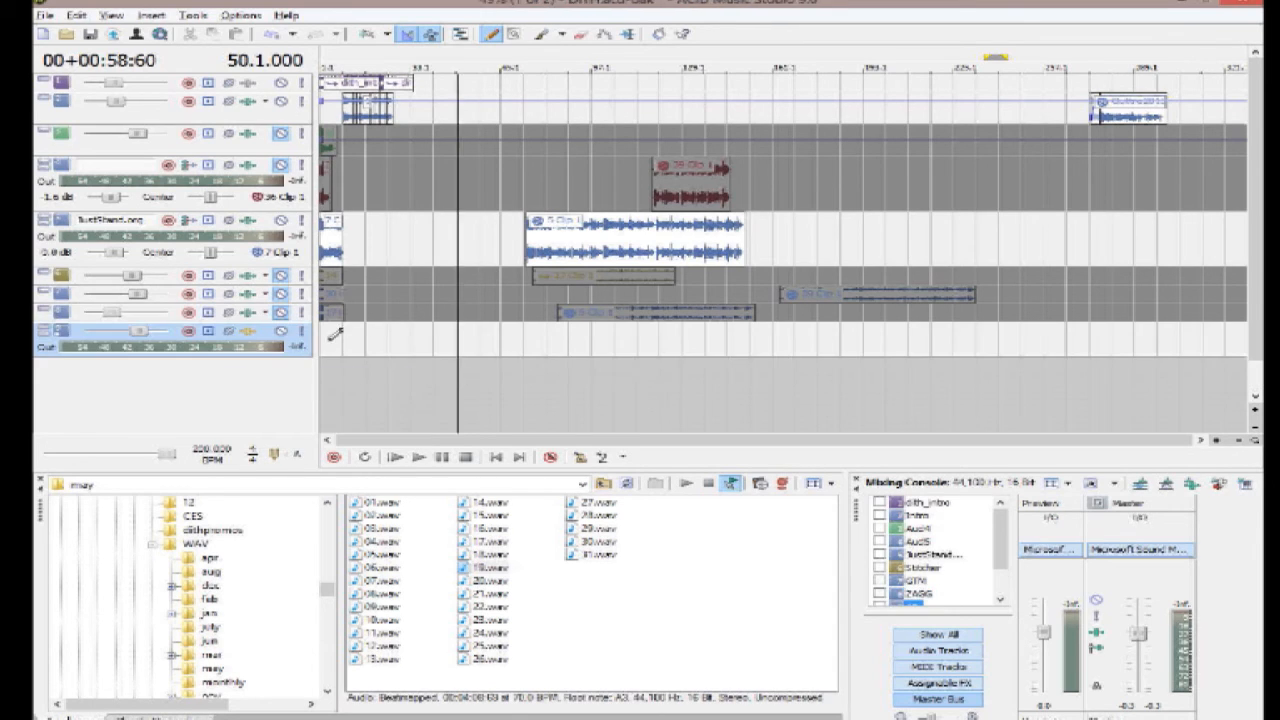
mouse_move(333, 334)
mouse_down()
mouse_move(410, 350)
mouse_move(770, 357)
mouse_up()
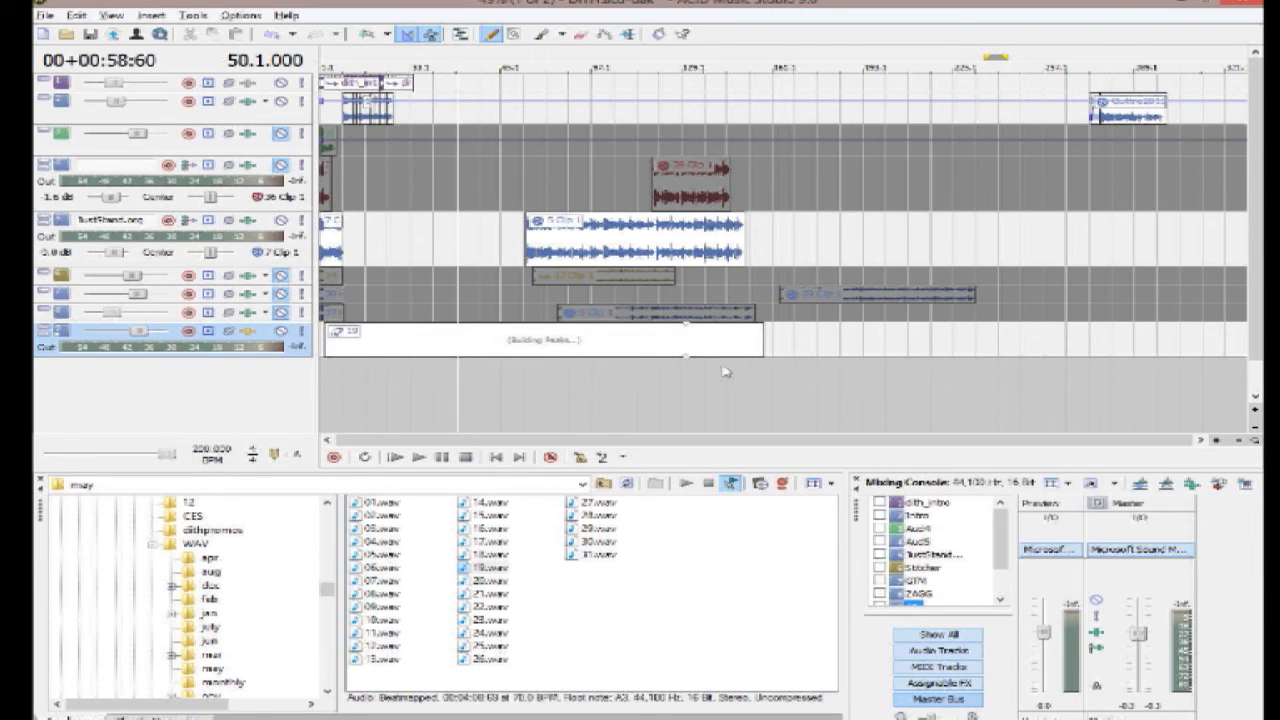
click(768, 343)
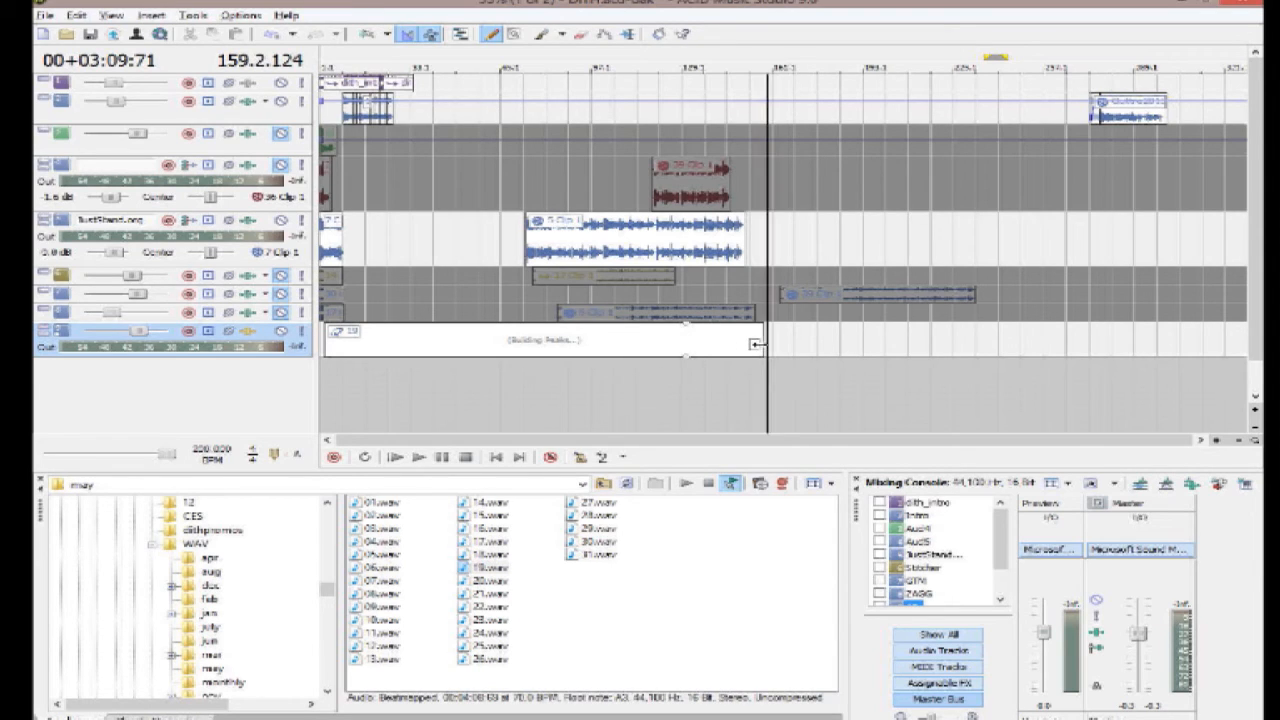
drag(758, 343, 796, 352)
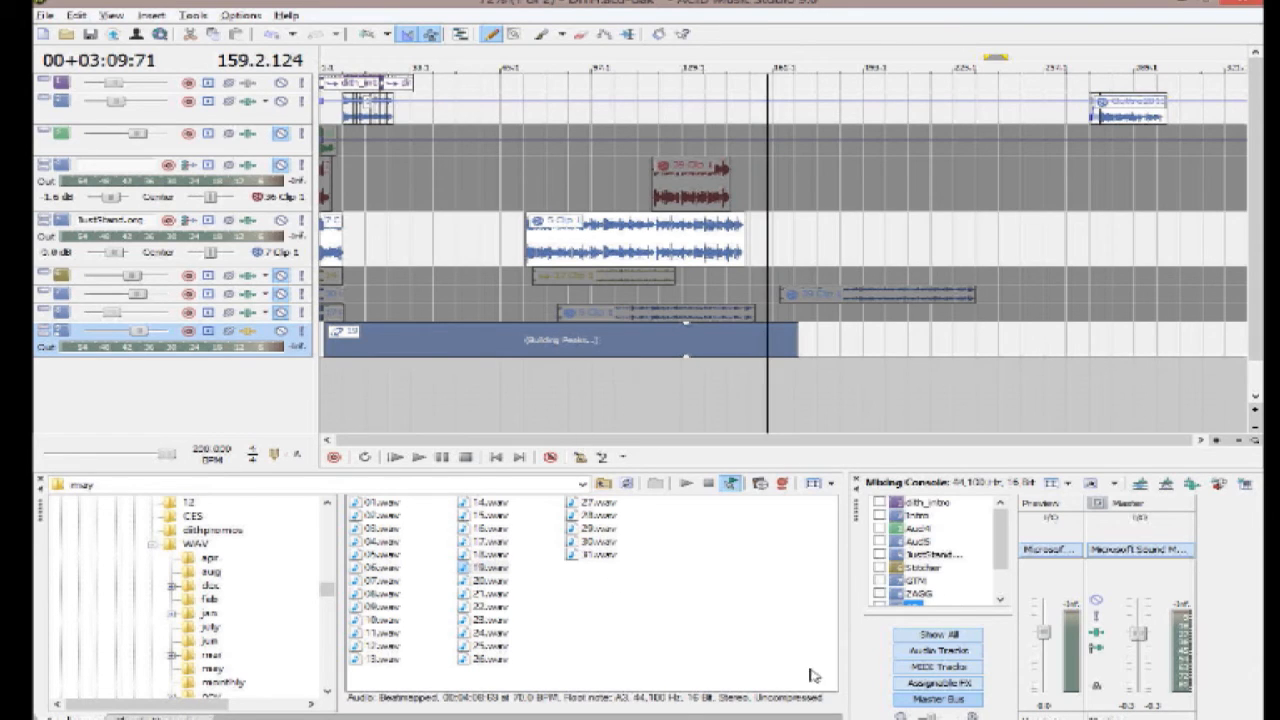
- Add 19.wav as a one-shot track with its full clip drawn, and again as a beatmapped track placed last in the track list
drag(495, 568, 212, 408)
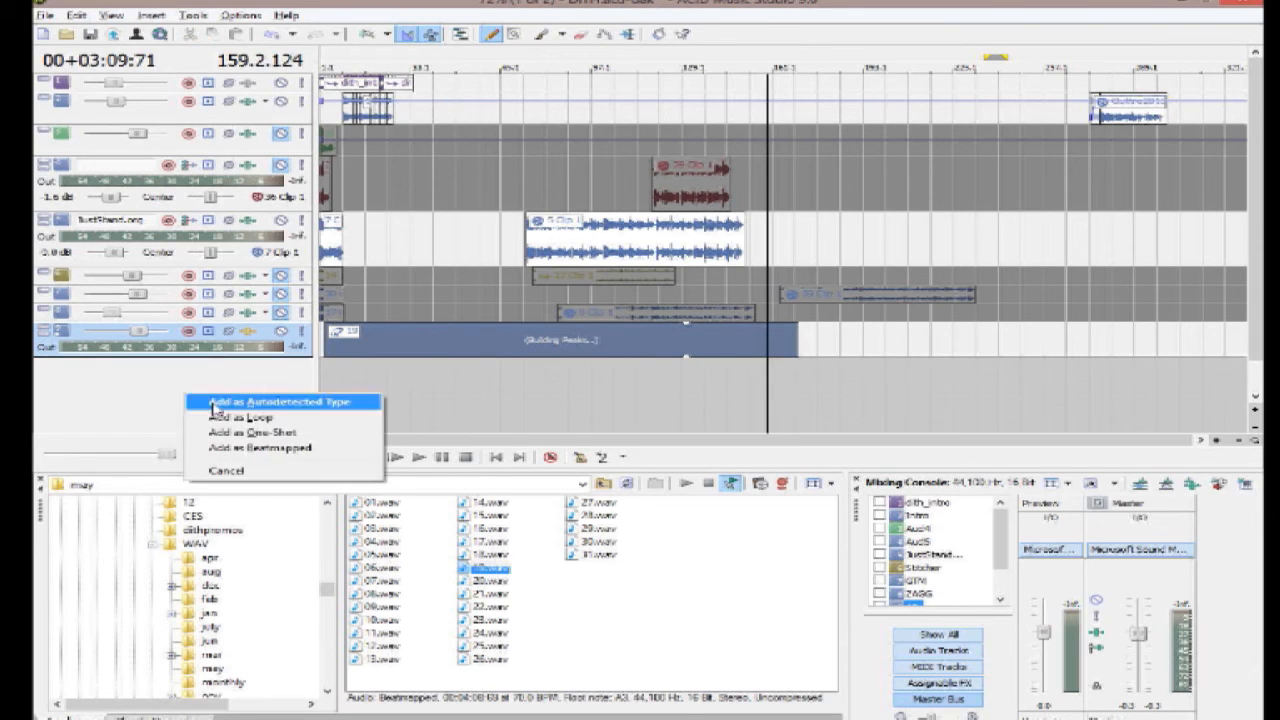
click(245, 433)
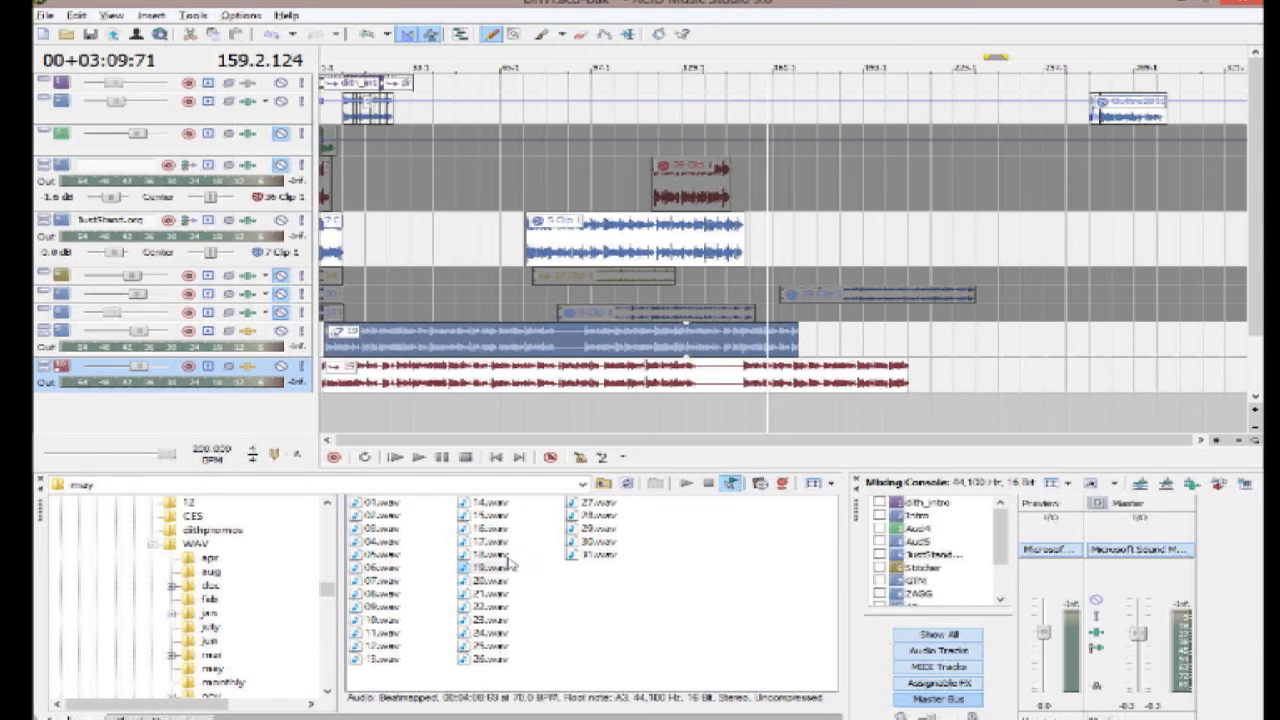
drag(488, 570, 195, 425)
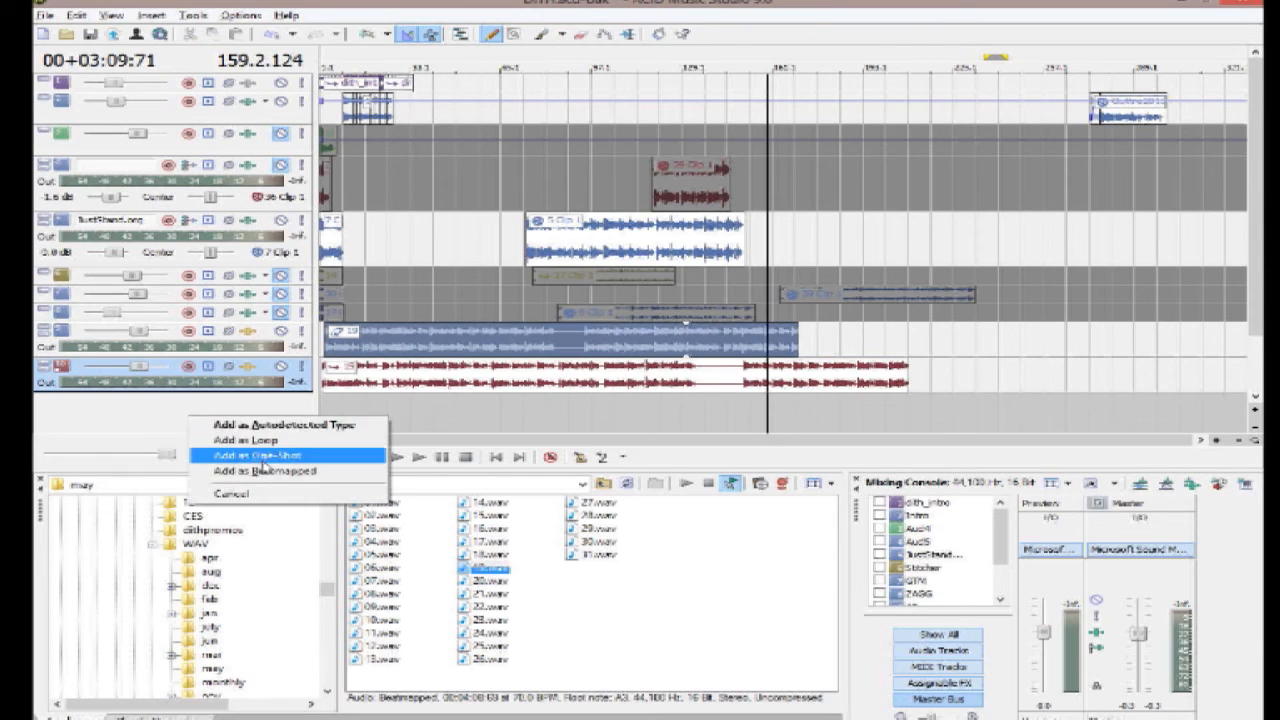
click(262, 466)
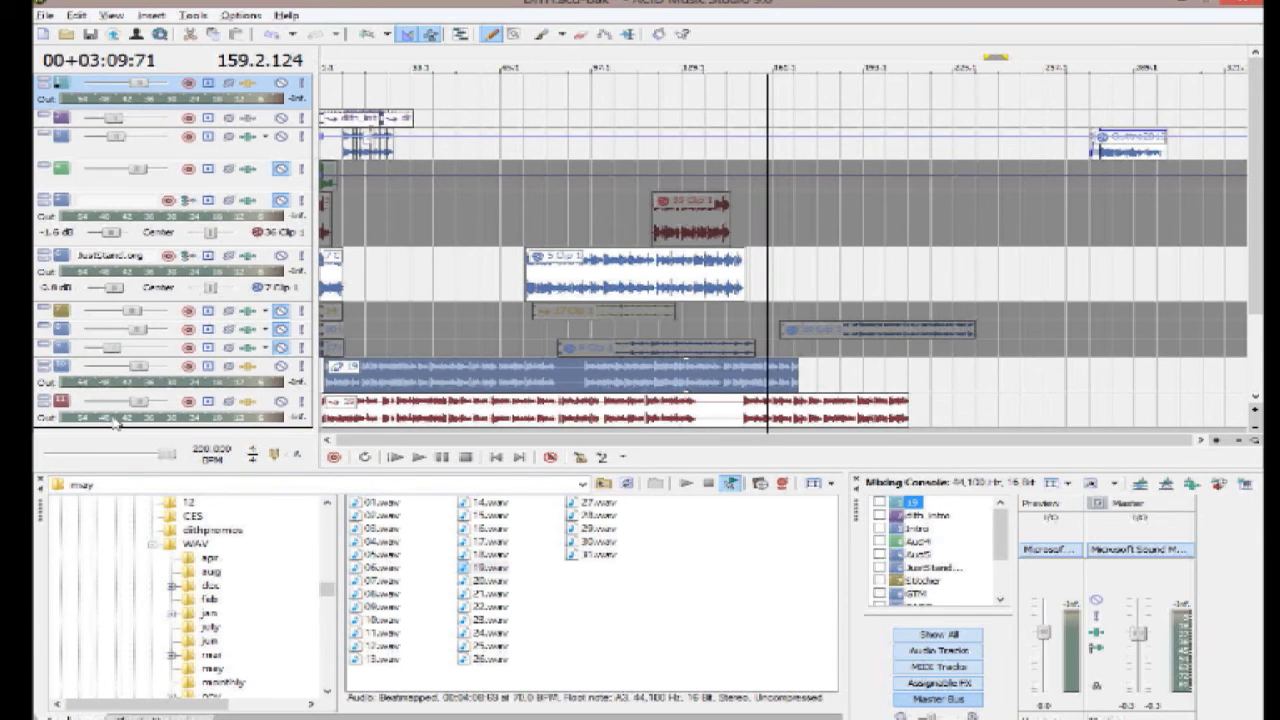
drag(115, 424, 118, 428)
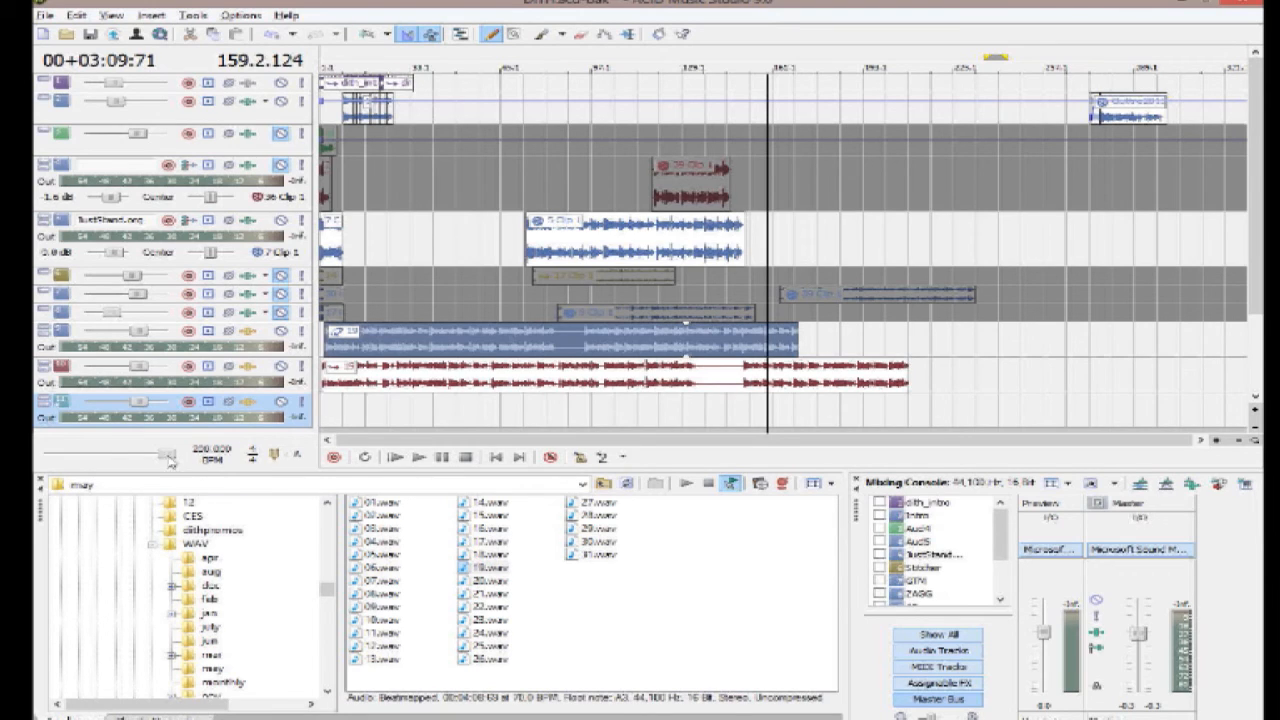
- Set the project tempo to 139.606 BPM and extend the end of the one-shot clip slightly
drag(168, 456, 116, 462)
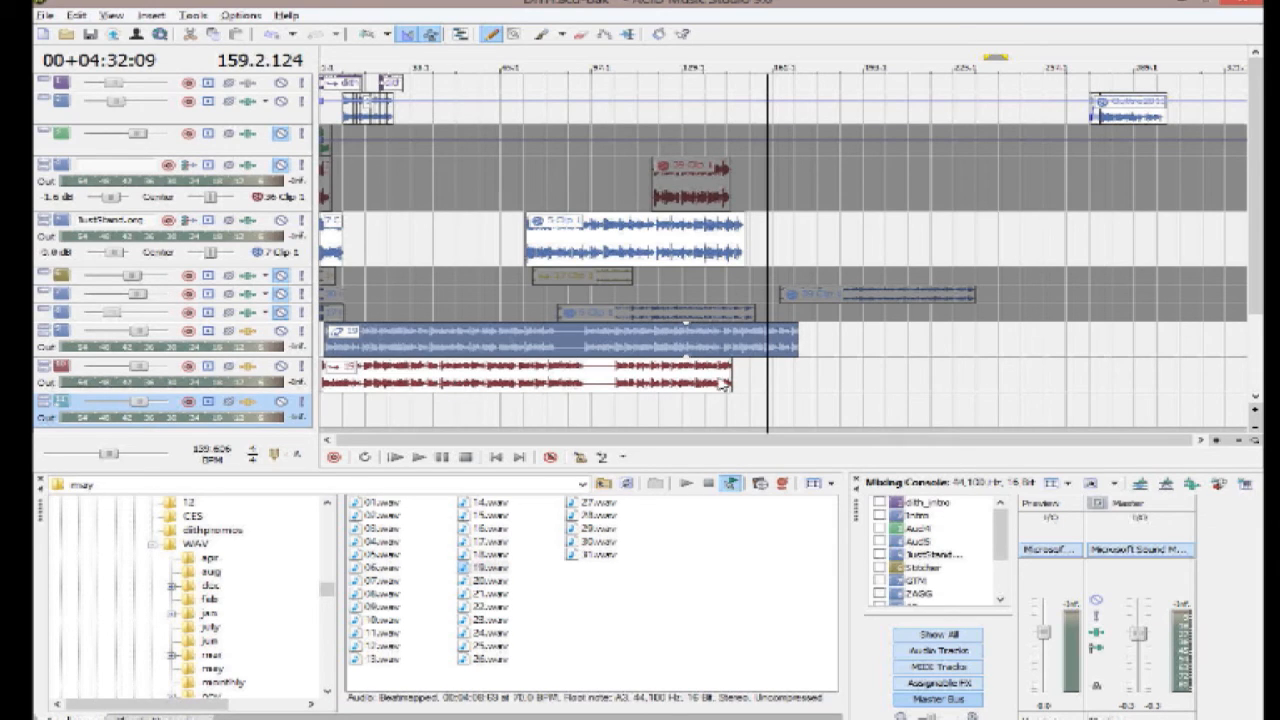
mouse_move(727, 376)
mouse_down()
mouse_move(943, 382)
mouse_move(735, 392)
mouse_up()
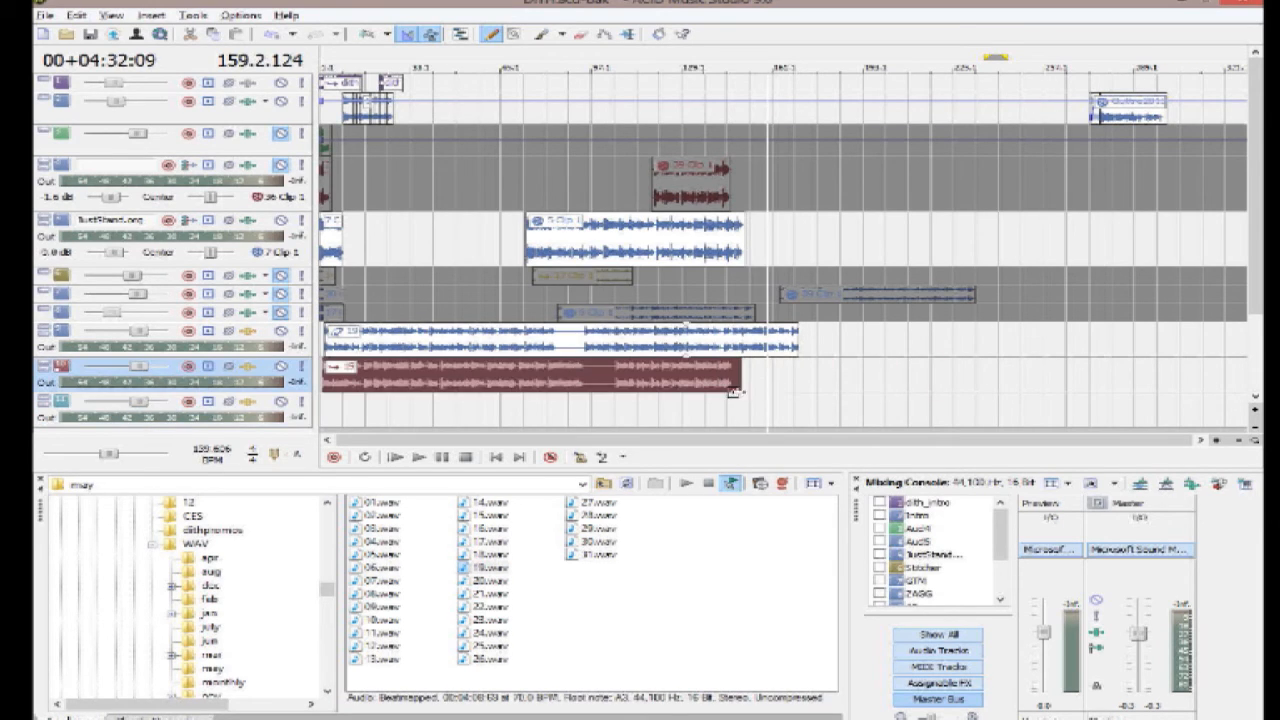
- Set the project tempo to 200 BPM and shift the 19.wav loop clip slightly earlier on the timeline
drag(110, 455, 170, 466)
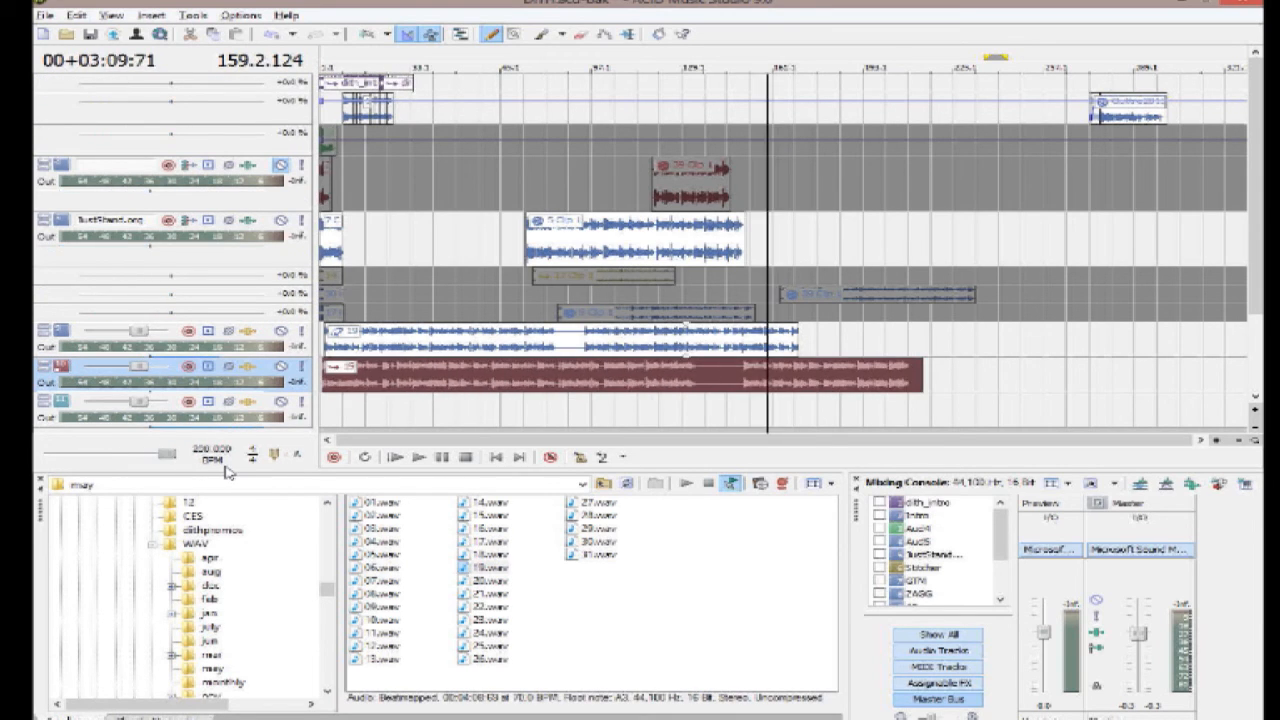
click(481, 344)
drag(481, 344, 452, 347)
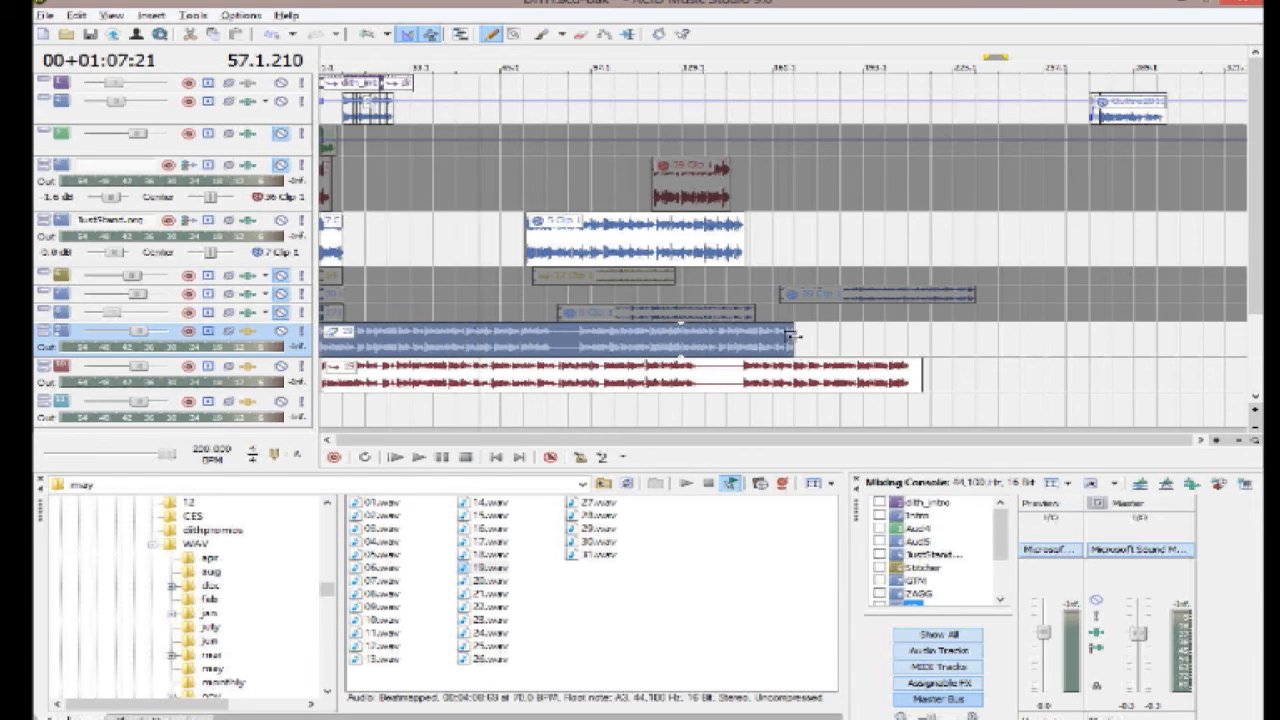
- Extend the end of the 19.wav loop clip slightly and draw a clip from the timeline start to about bar 73 on the beatmapped track
mouse_move(793, 340)
mouse_down()
mouse_move(1168, 347)
mouse_move(811, 347)
mouse_up()
drag(330, 400, 527, 405)
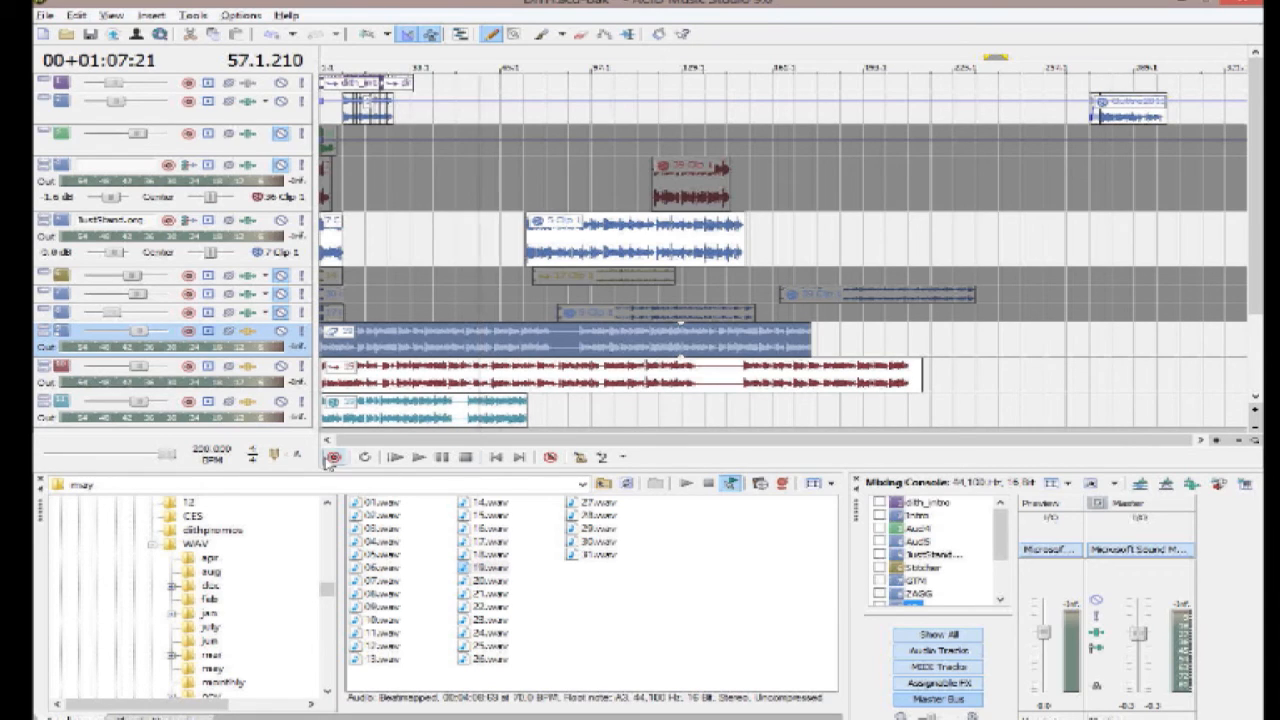
drag(165, 452, 245, 481)
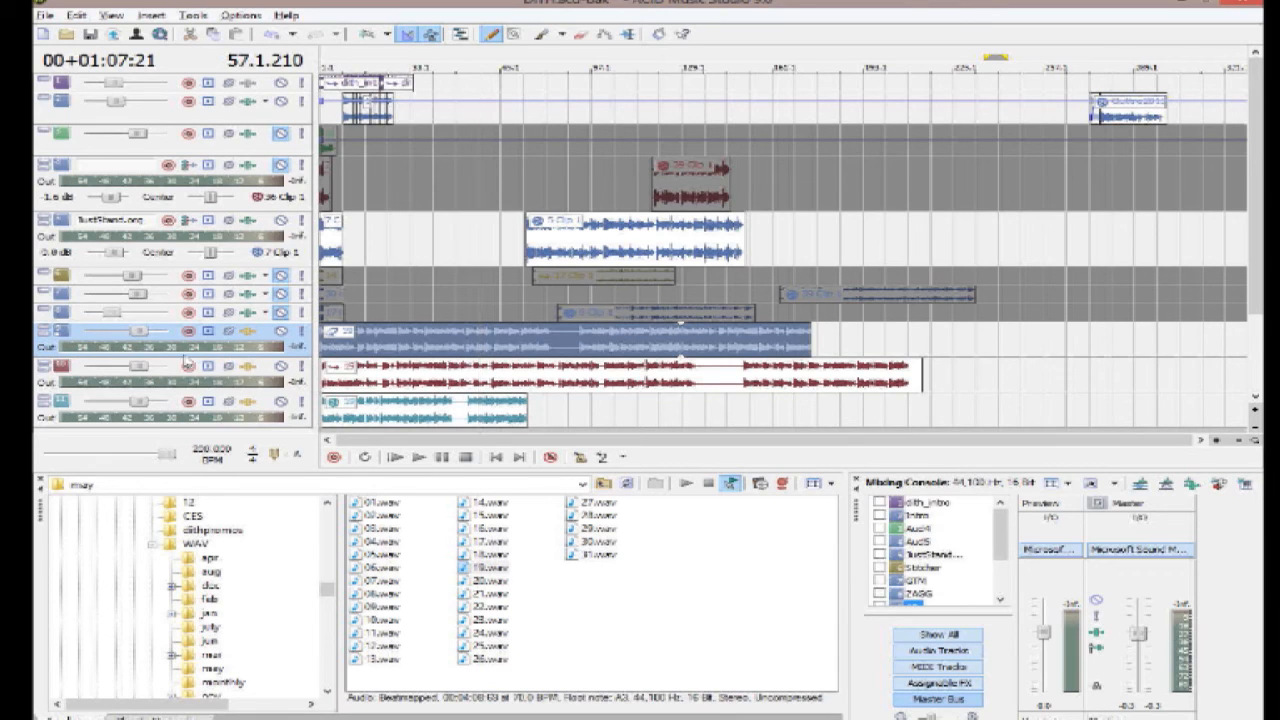
- Delete the beatmapped, one-shot and loop tracks of 19.wav
click(65, 402)
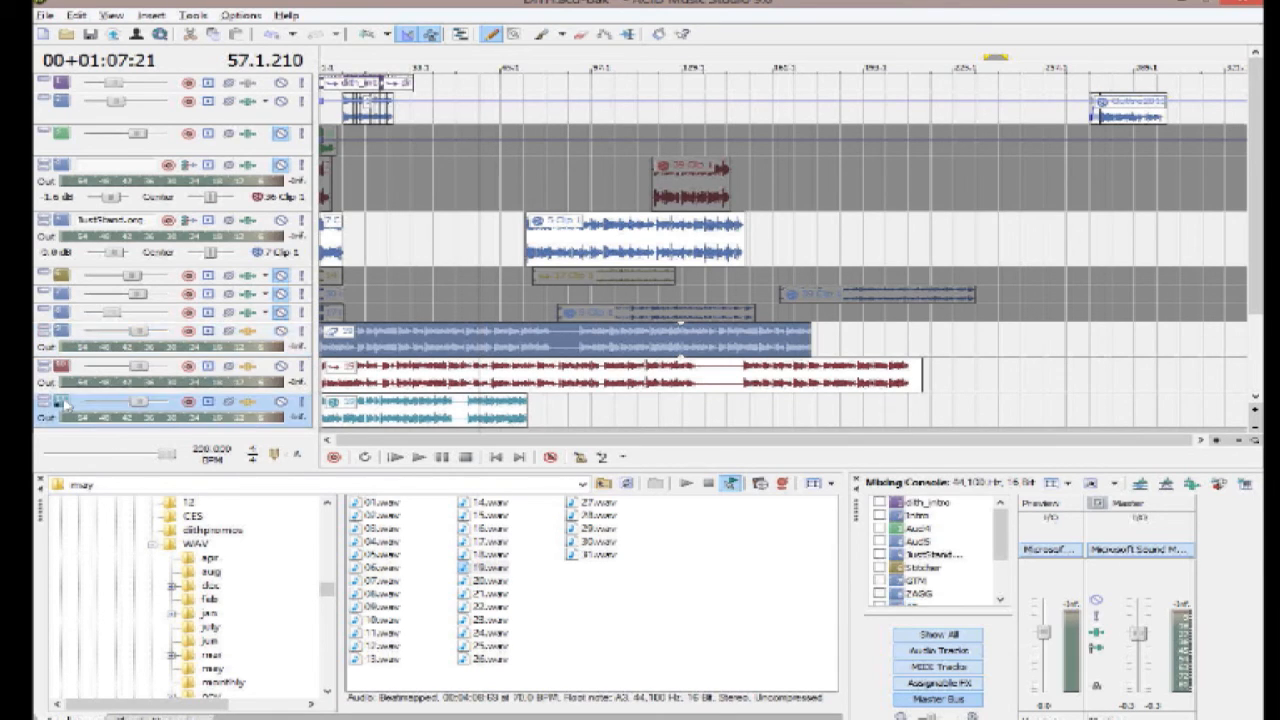
key(Delete)
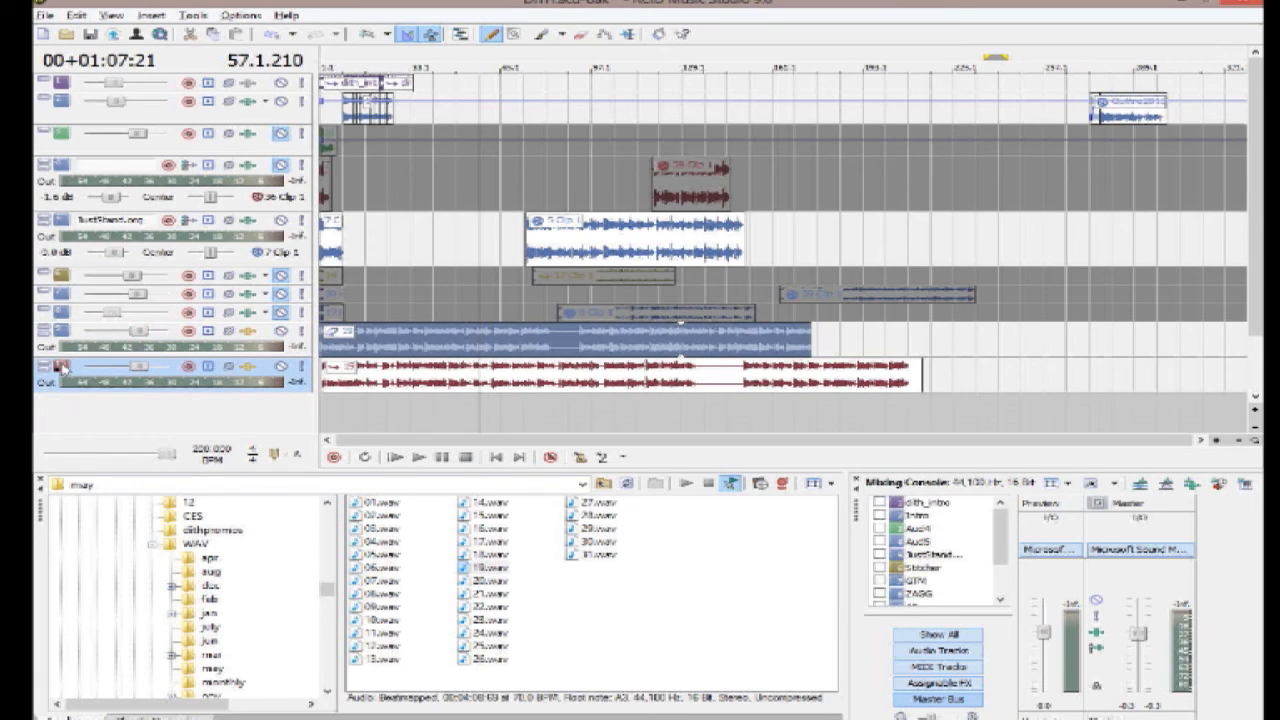
key(Delete)
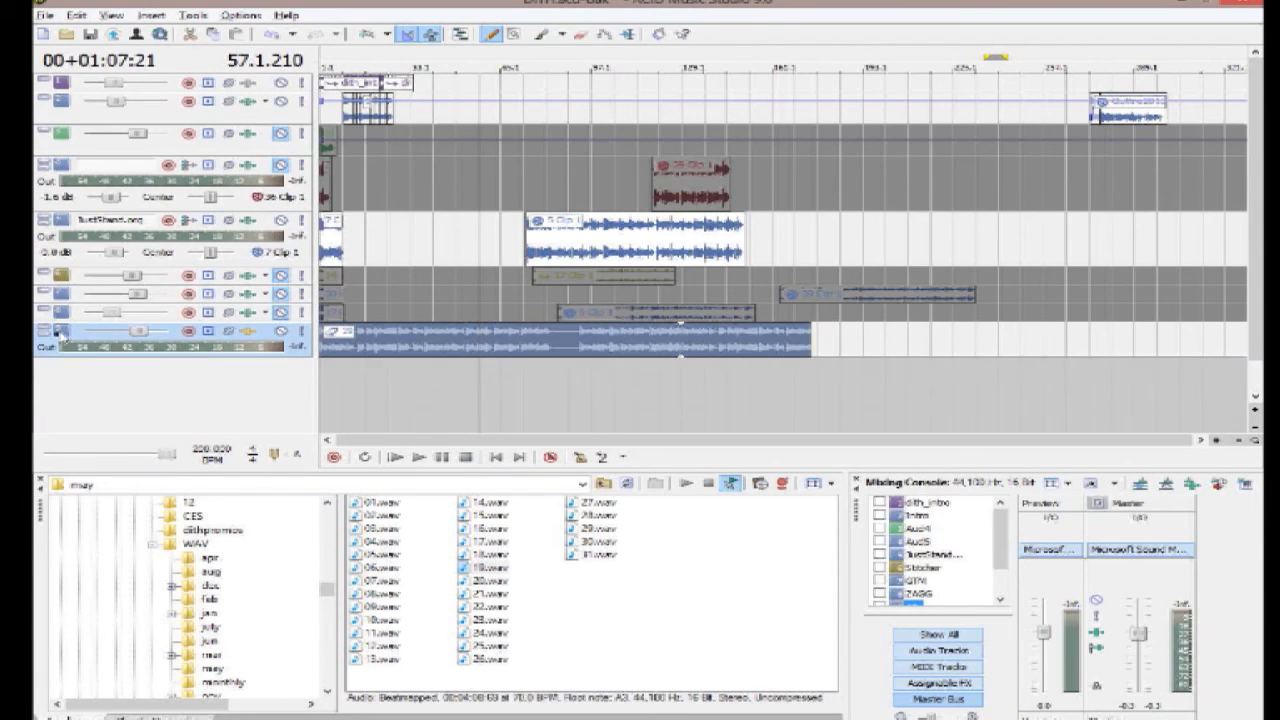
key(Delete)
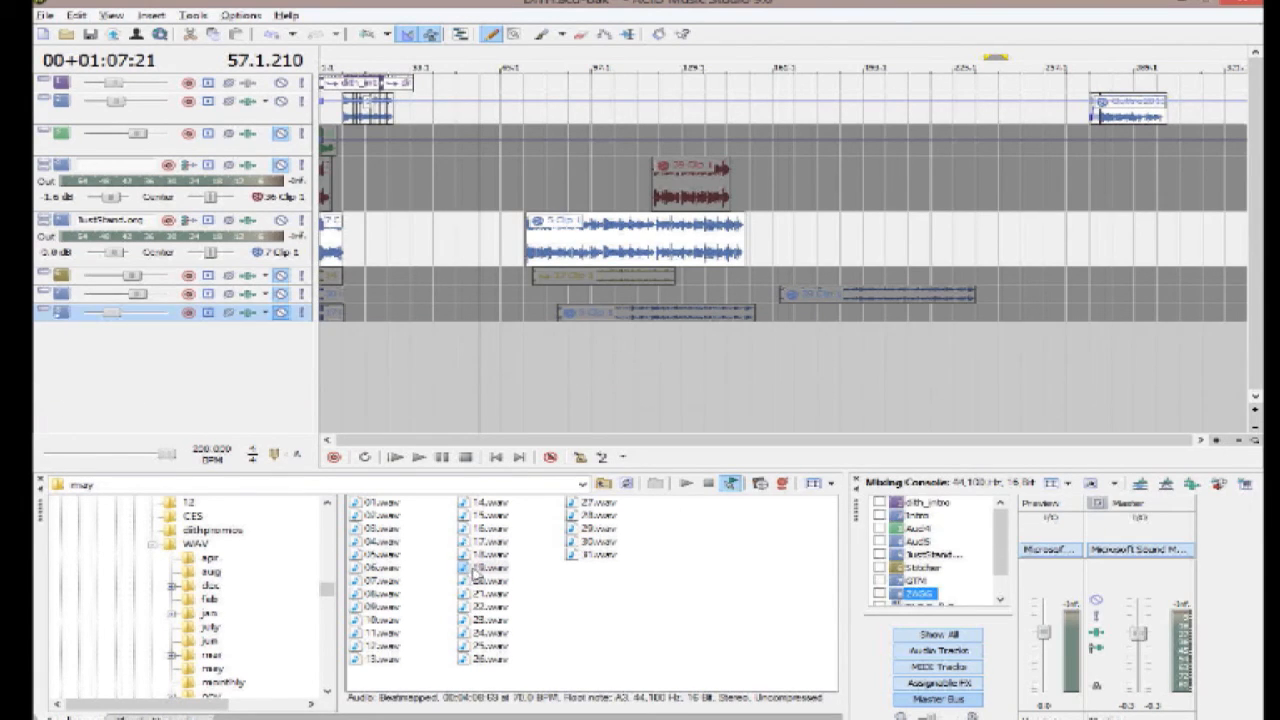
- Add 19.wav as a one-shot track with its full clip, and move the clip to start where the first Intro track clips end
drag(473, 568, 215, 425)
drag(196, 372, 195, 366)
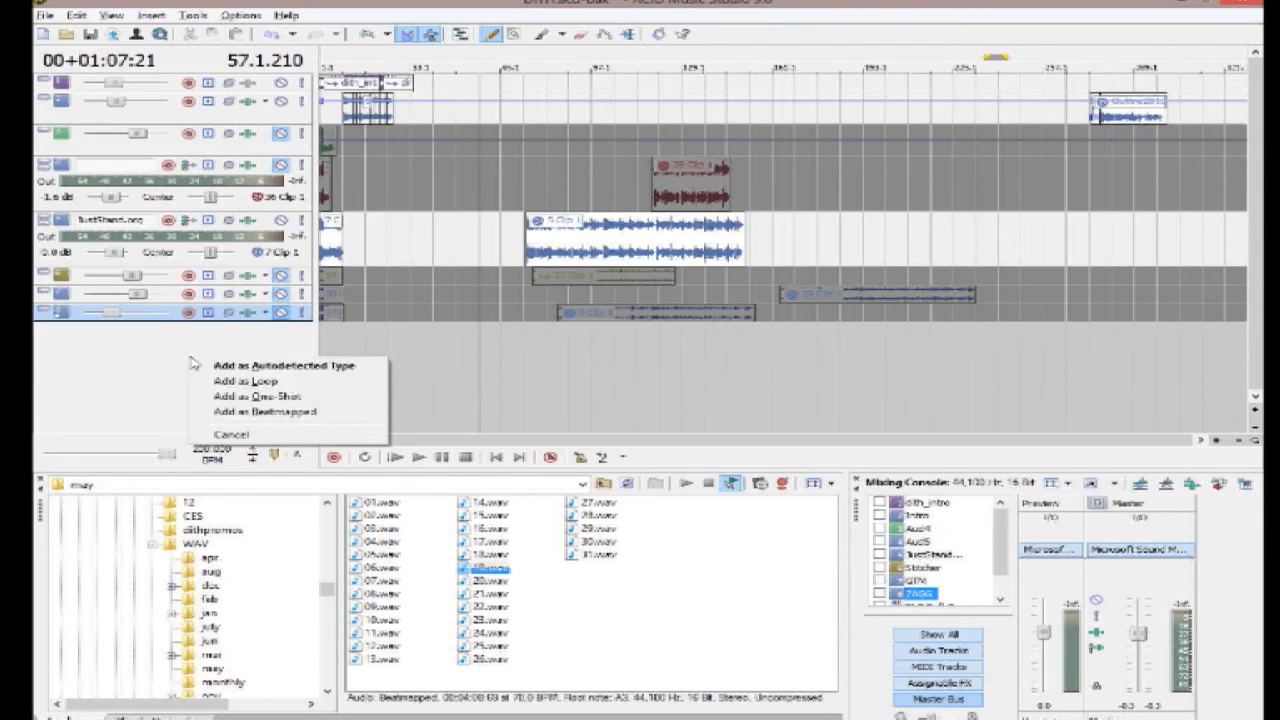
click(245, 393)
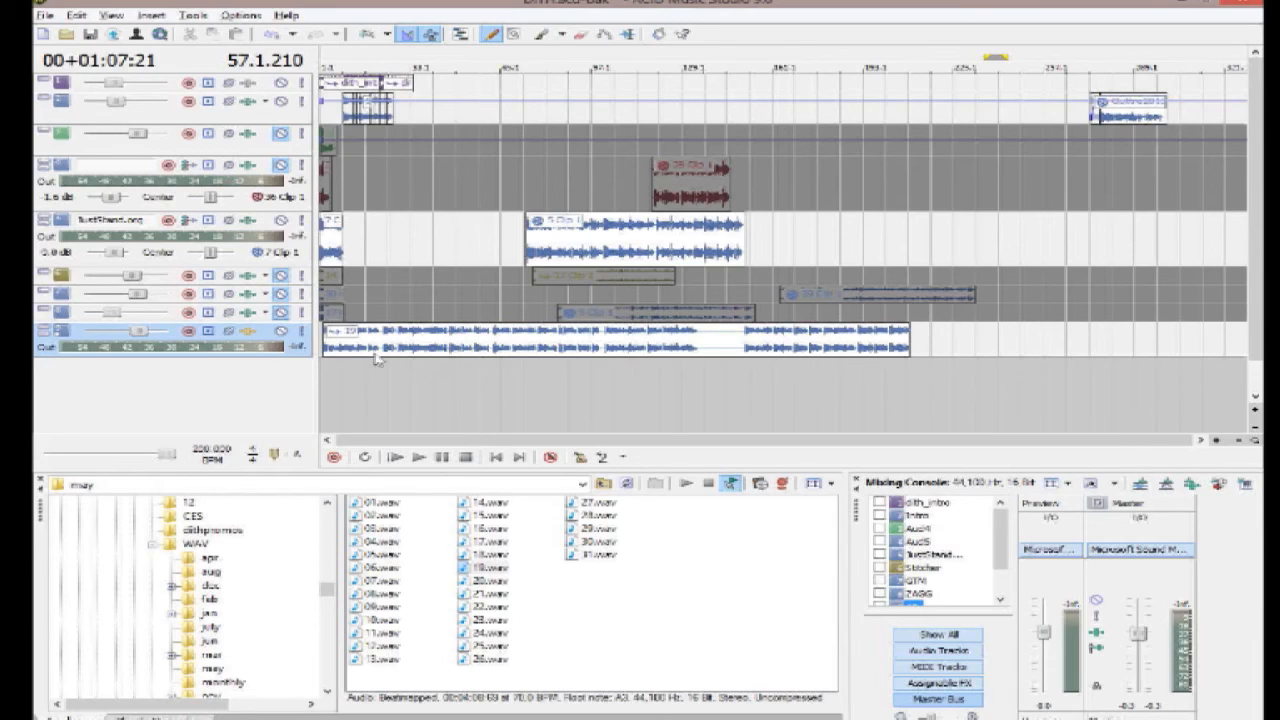
click(396, 121)
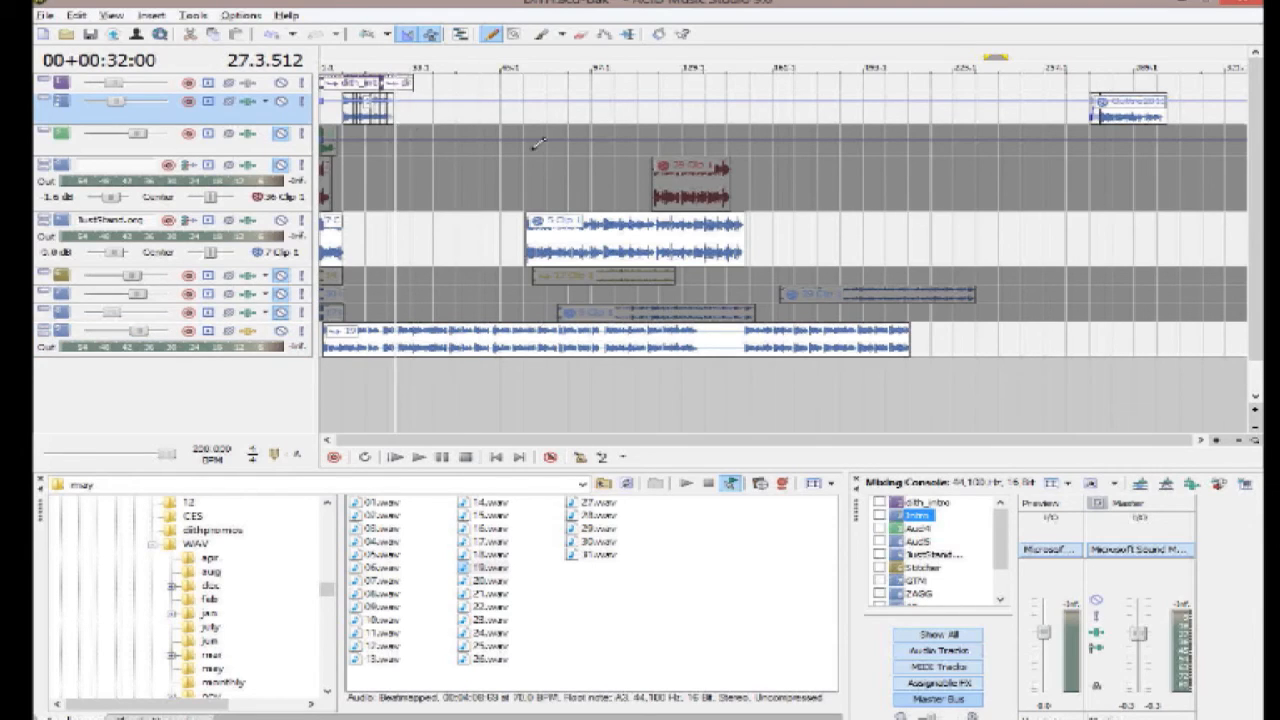
drag(370, 347, 446, 358)
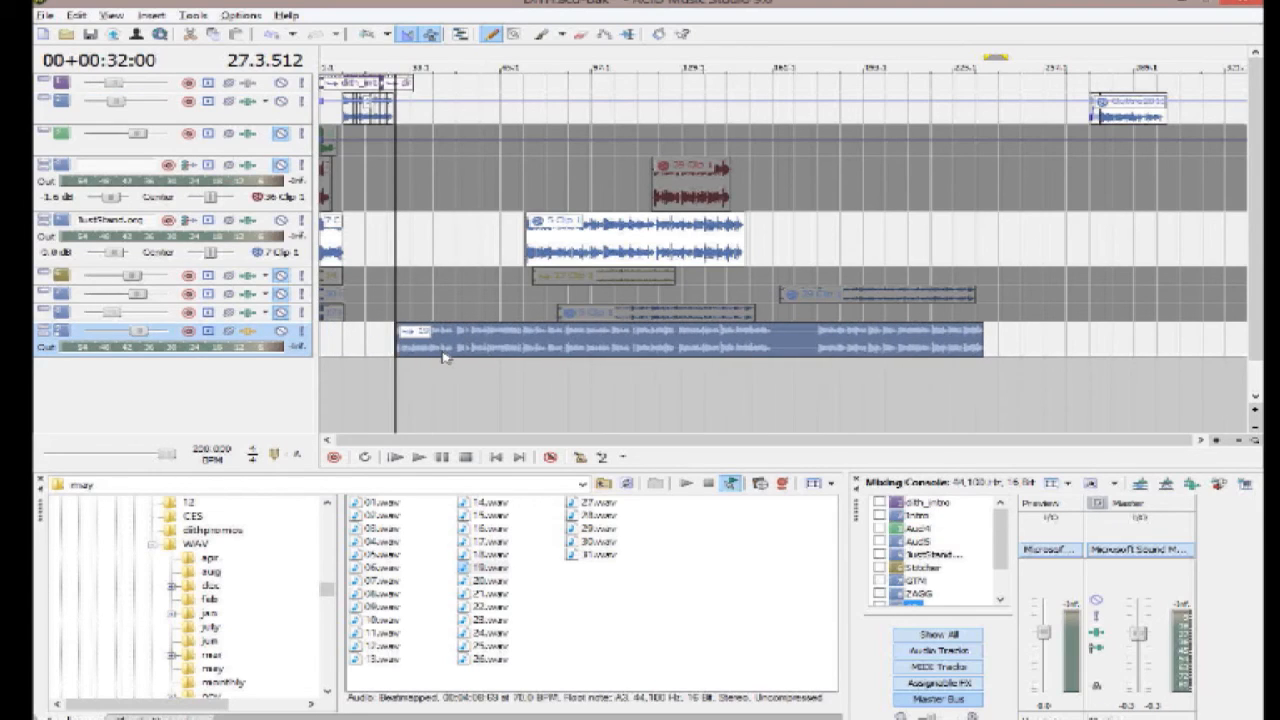
- Split the 19.wav clip at about bar 163 and move 5 Clip 1 on the JustStand.org track to start at the split
right_click(792, 342)
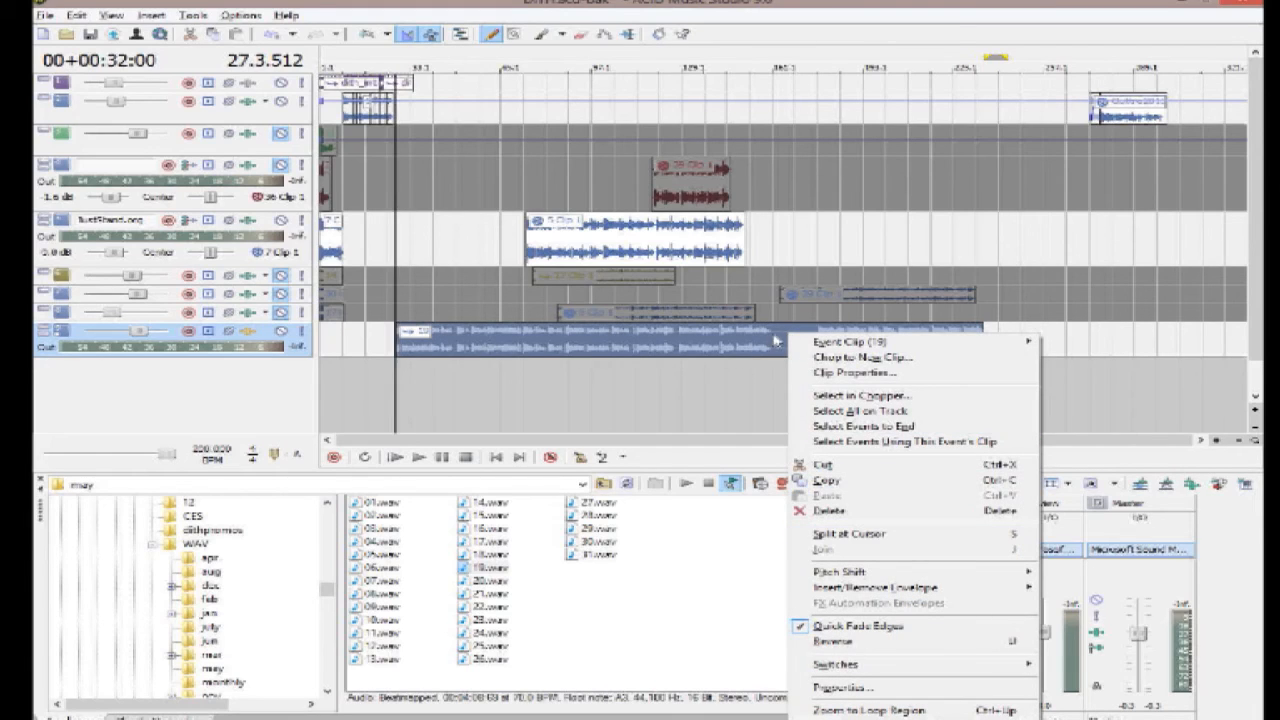
click(780, 332)
right_click(780, 334)
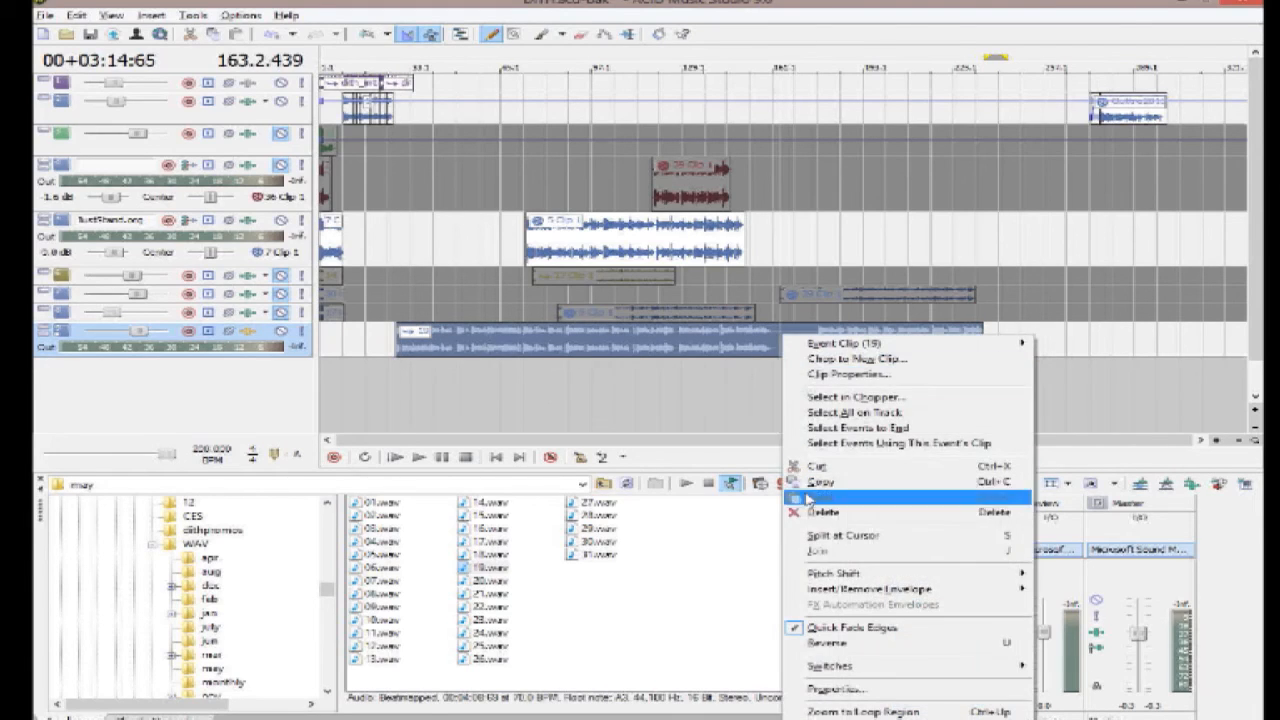
click(833, 538)
drag(618, 255, 866, 252)
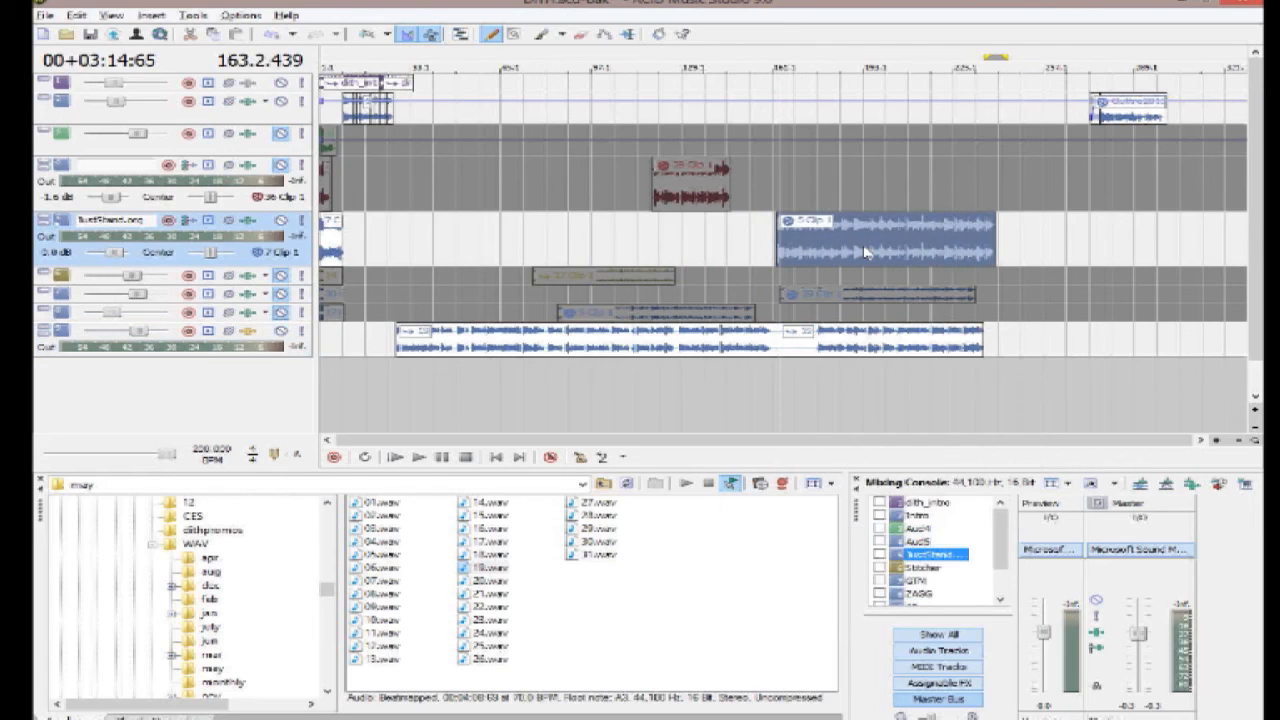
- Move the second 19.wav piece to the end of 5 Clip 1 and trim its start so the two overlap only slightly
drag(848, 345, 1008, 358)
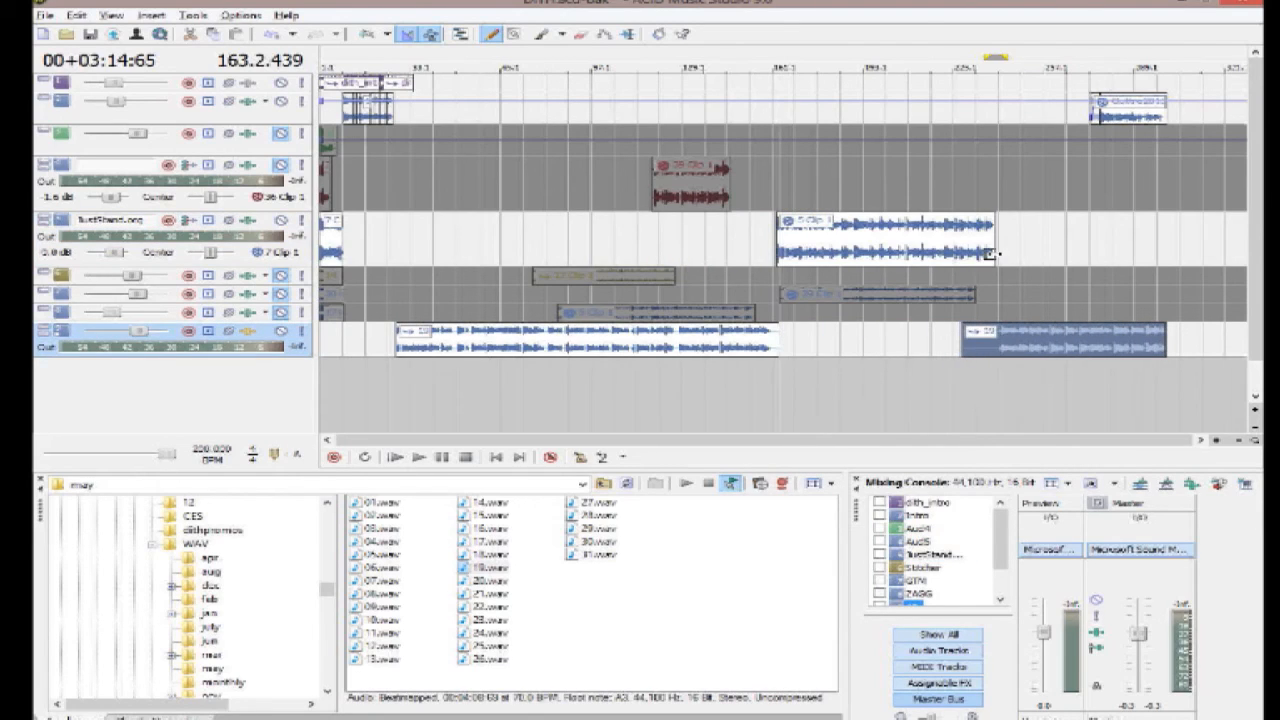
click(993, 255)
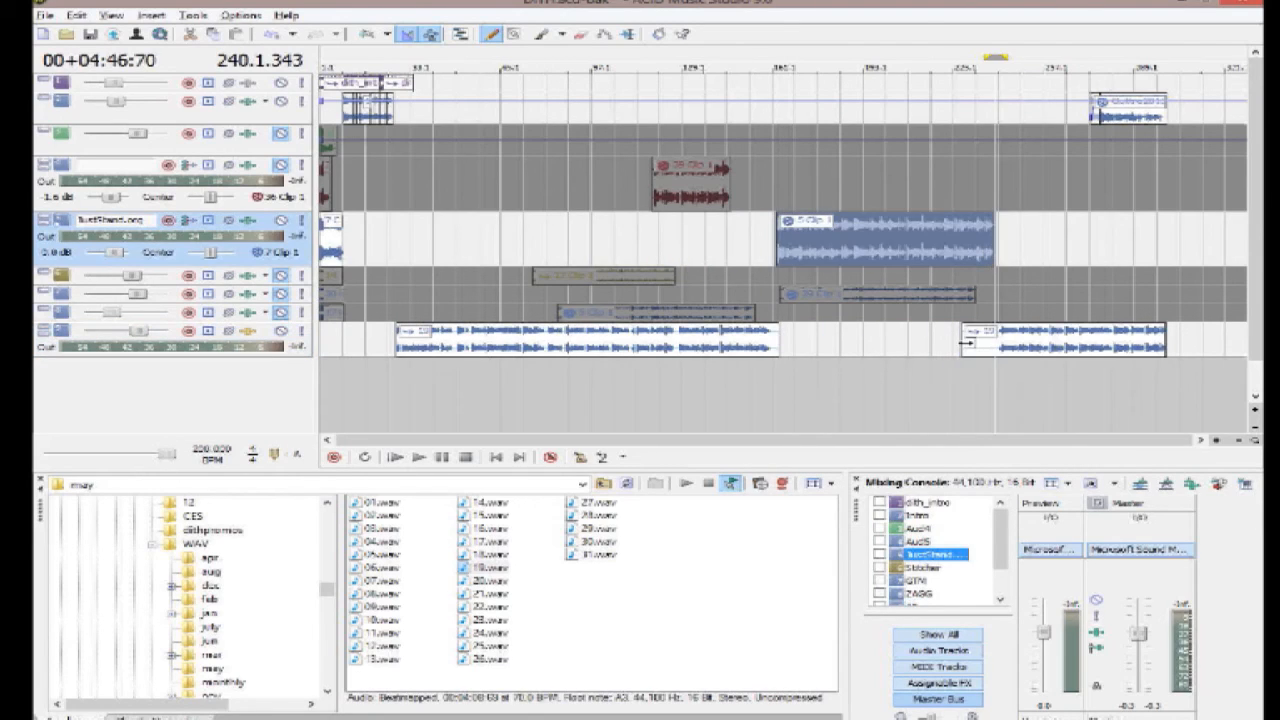
drag(966, 343, 981, 344)
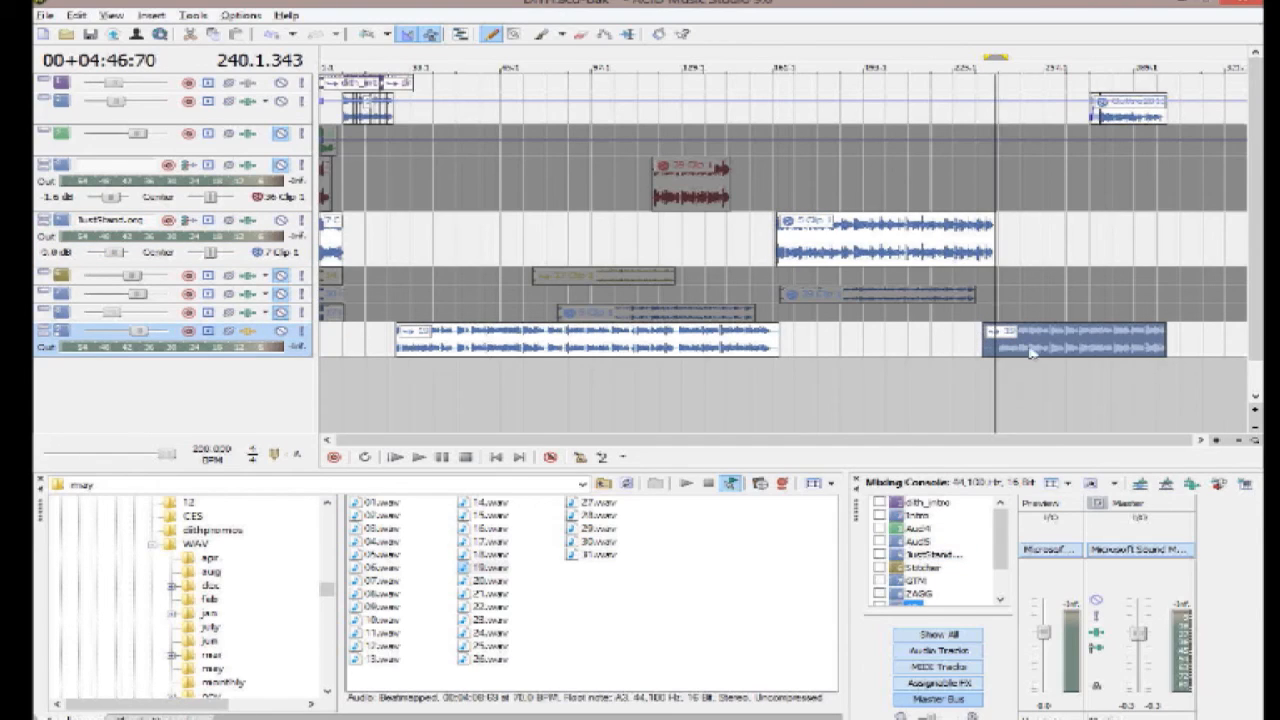
- Move the outro clip on the Intro track to about bar 300, where the last 19.wav piece ends
click(1165, 344)
drag(1120, 124, 1188, 131)
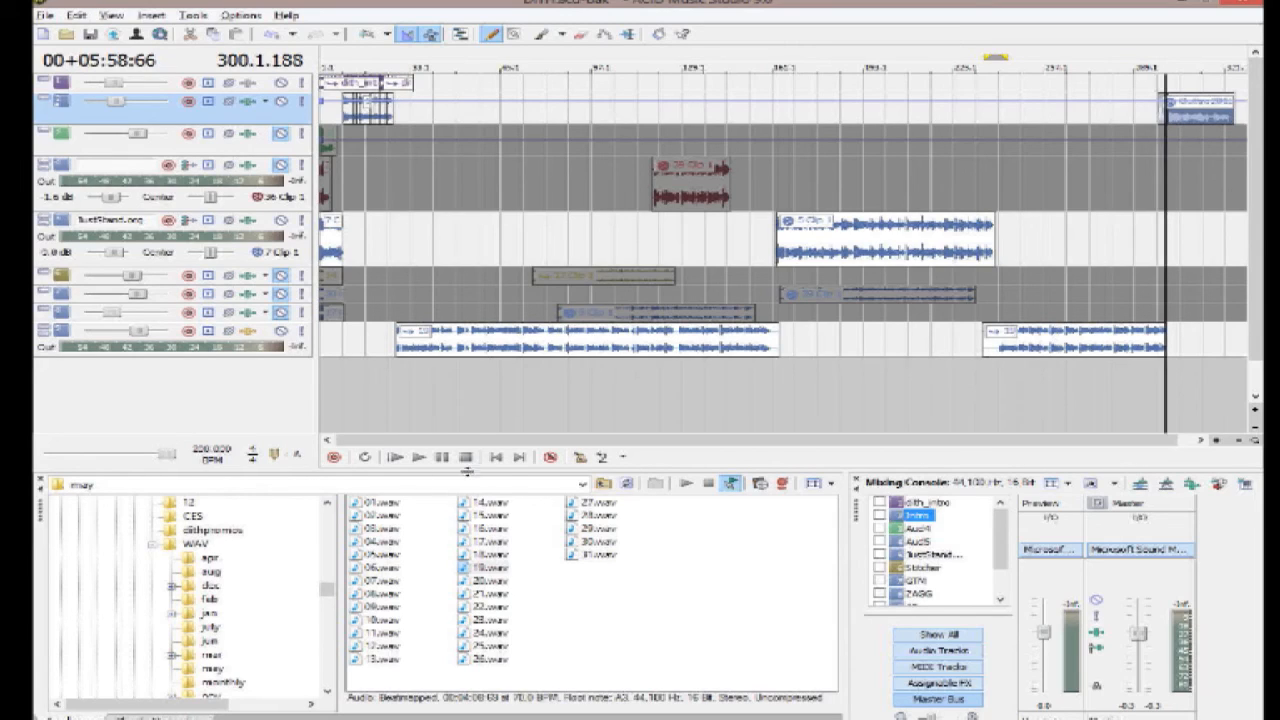
- Play the arrangement from the beginning and delete the empty record-armed track at the end of the track list
click(496, 457)
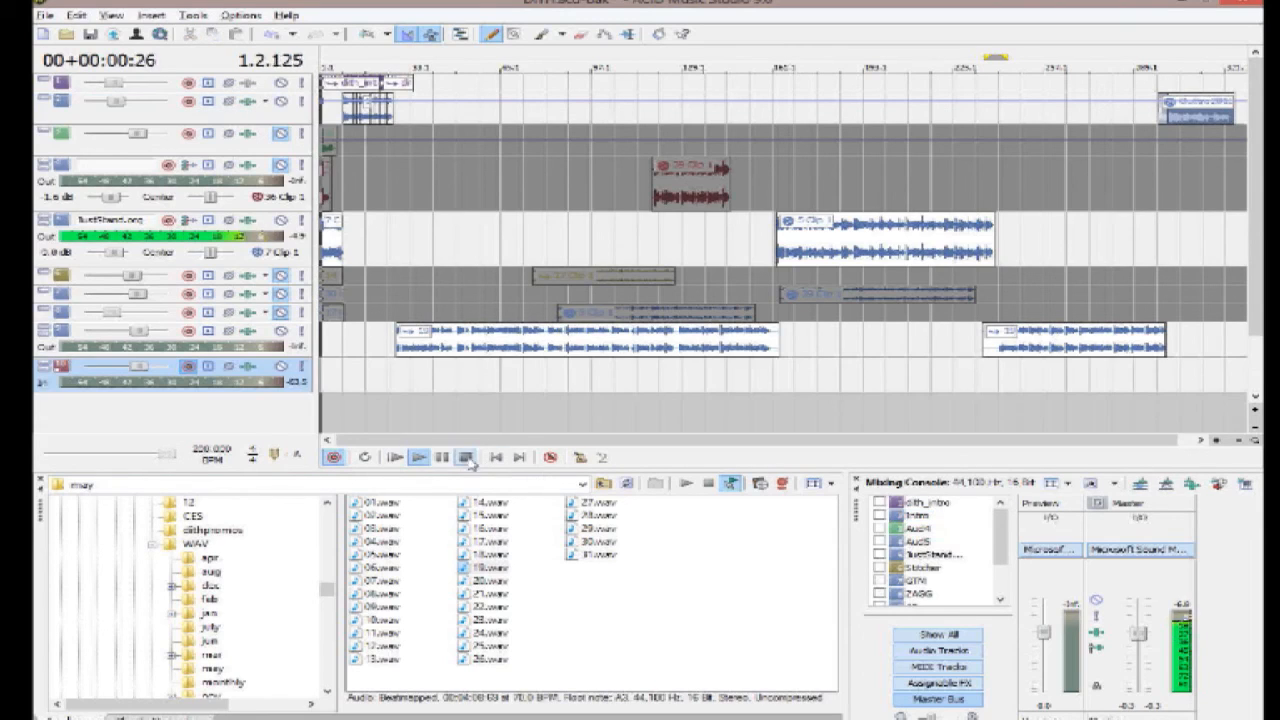
click(466, 459)
click(418, 459)
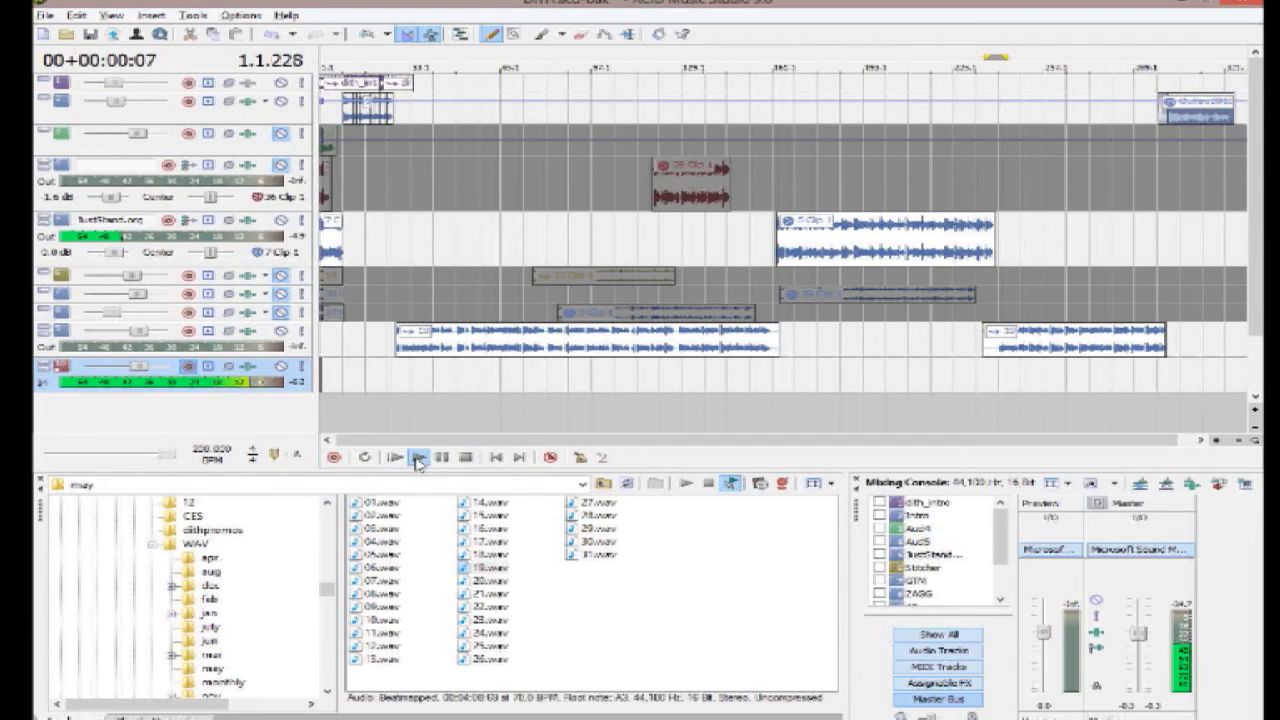
key(Delete)
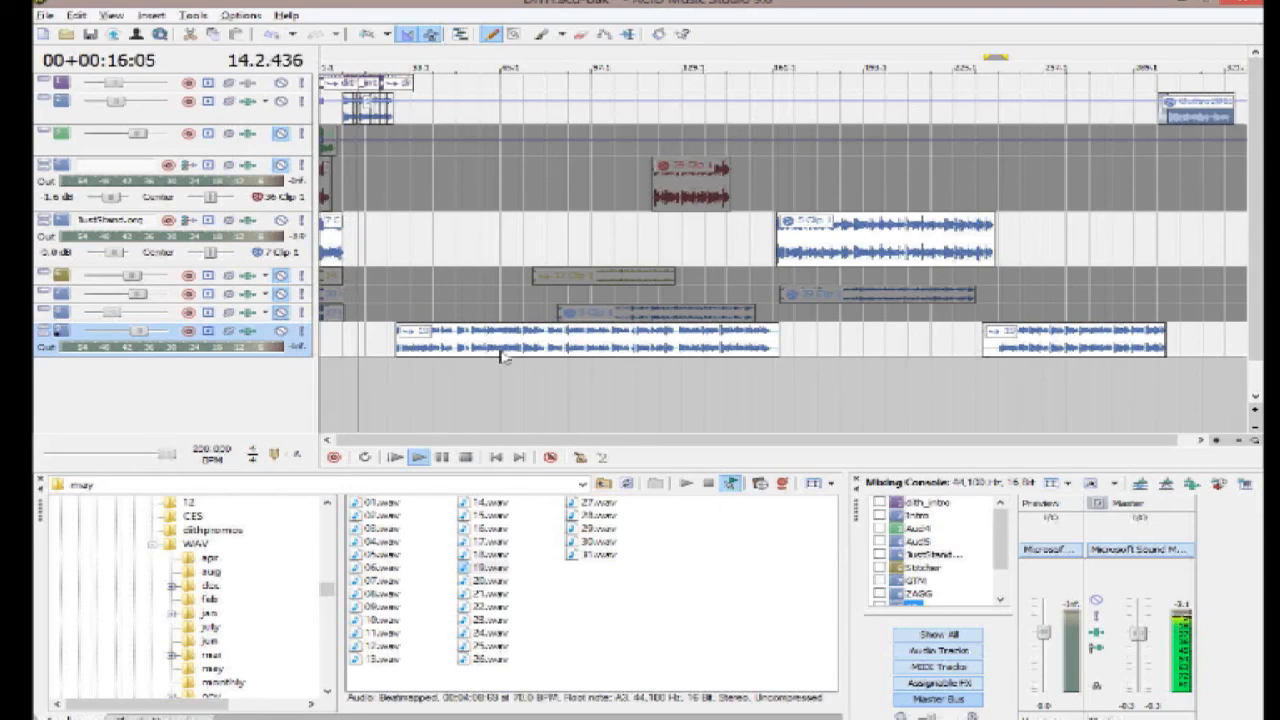
- Listen to the transition into the first 19.wav clip from just before it, and stop playback
click(392, 380)
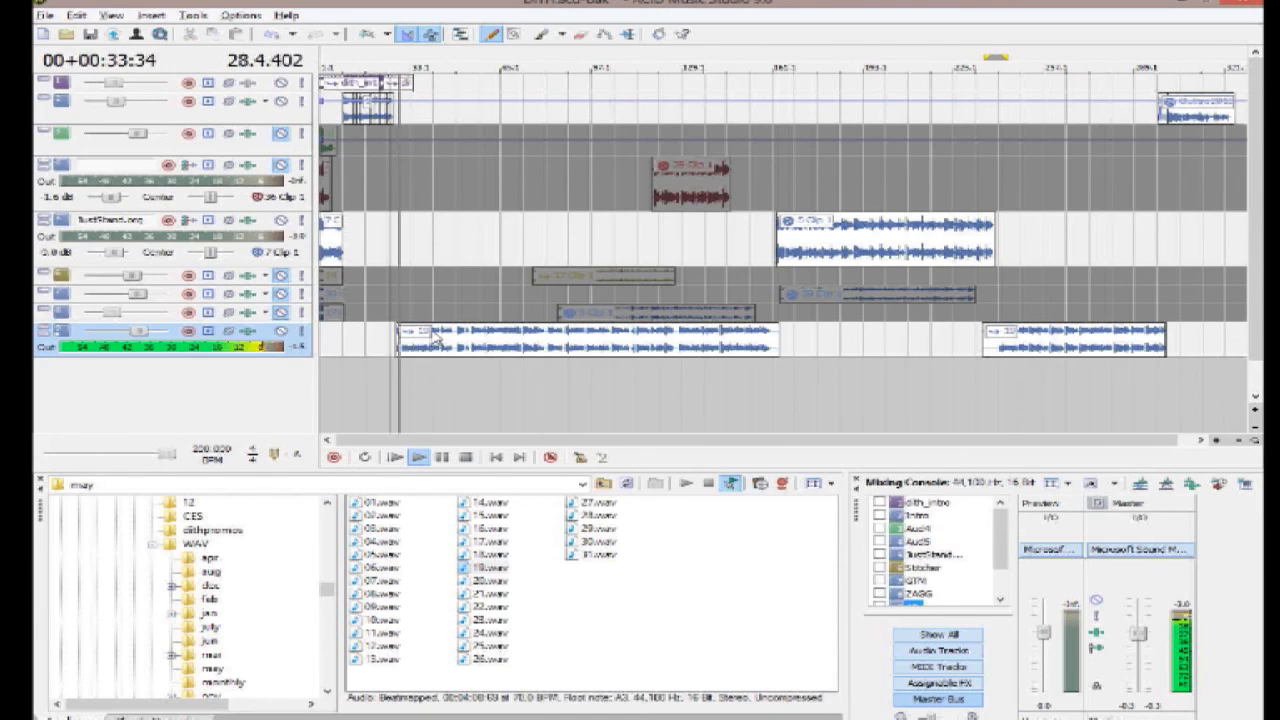
click(465, 457)
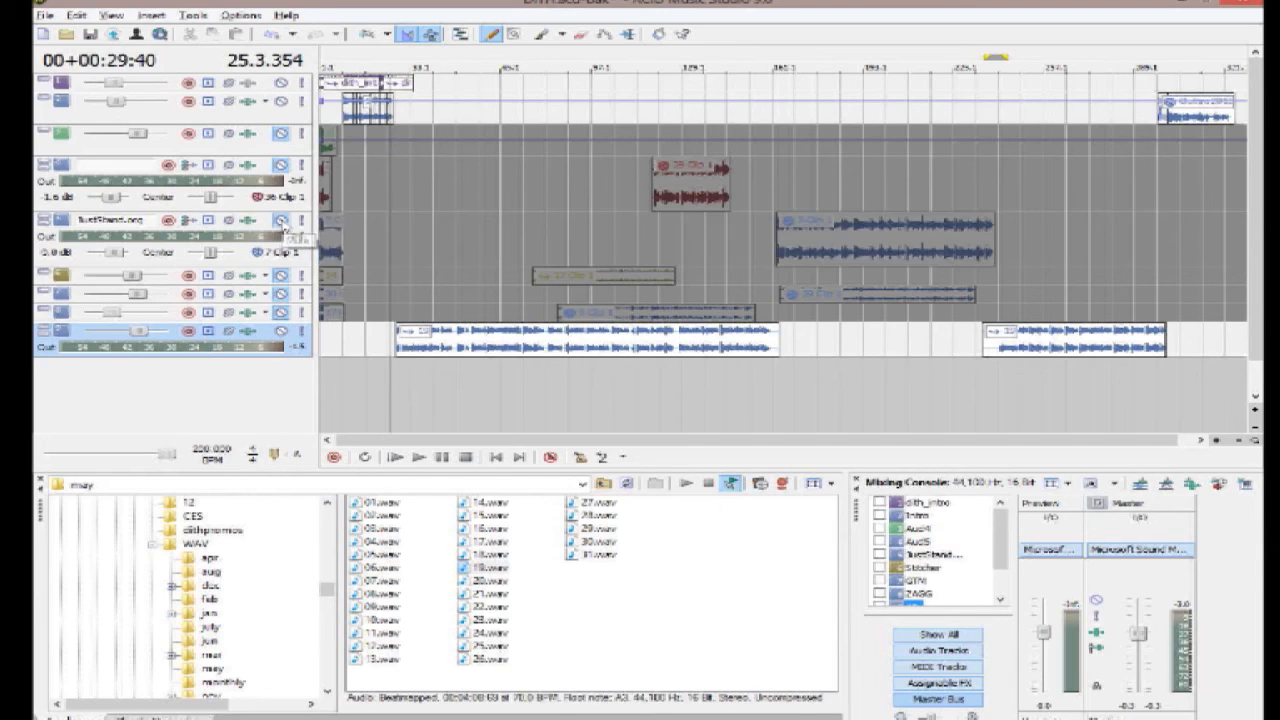
- Unmute the Stitcher track and move its 17 Clip 1 into the gap between the two 19.wav pieces, near the first piece's end
click(281, 278)
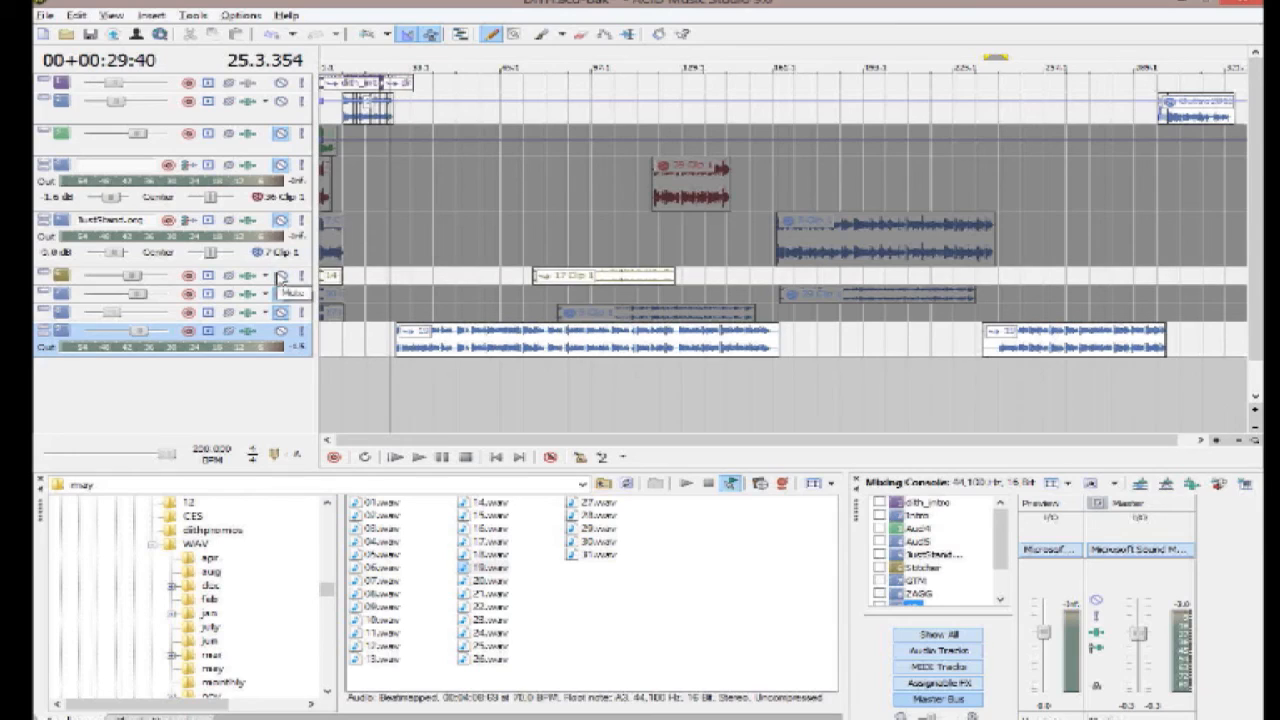
click(590, 278)
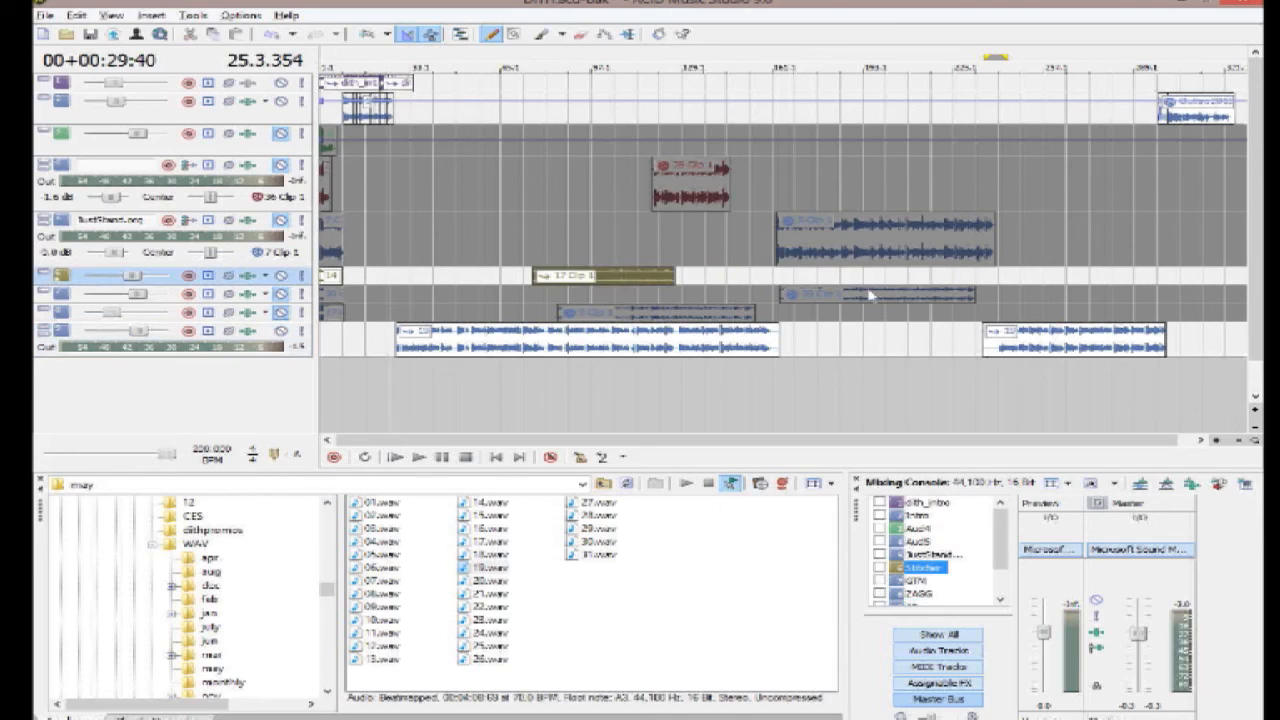
drag(868, 290, 872, 285)
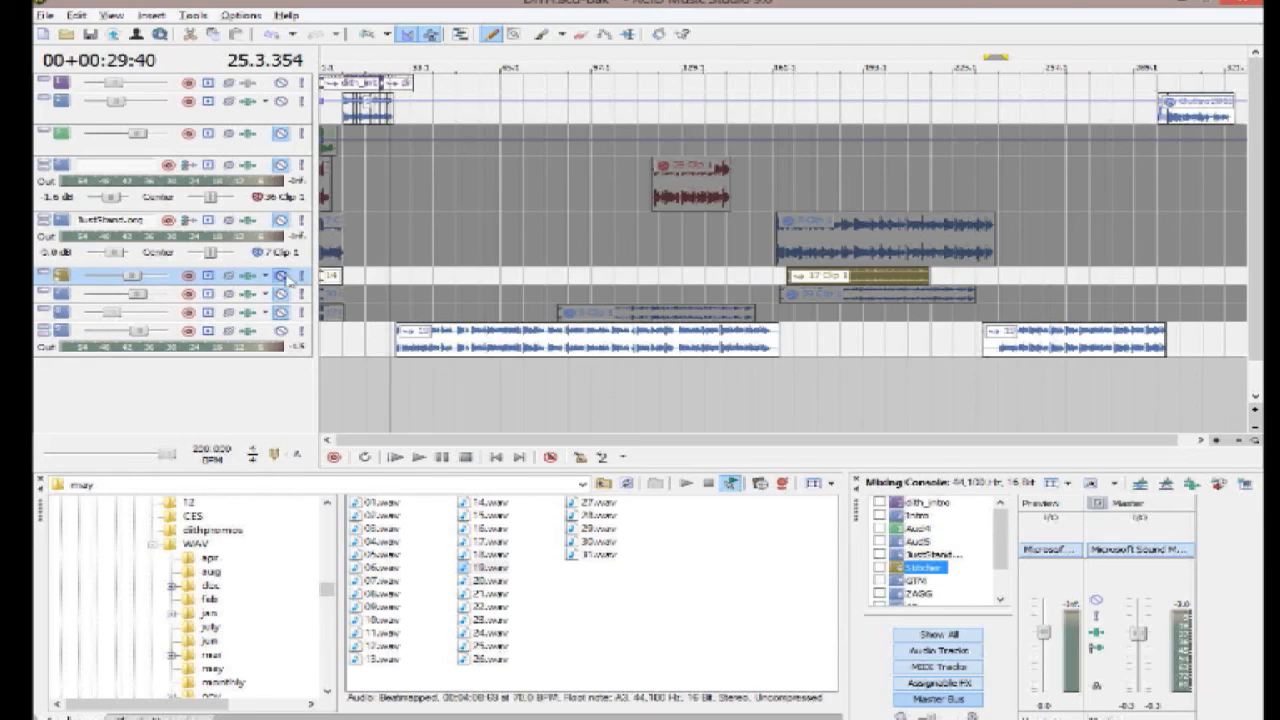
- Mute the Stitcher track and unmute the JustStand.org track
click(282, 277)
click(283, 221)
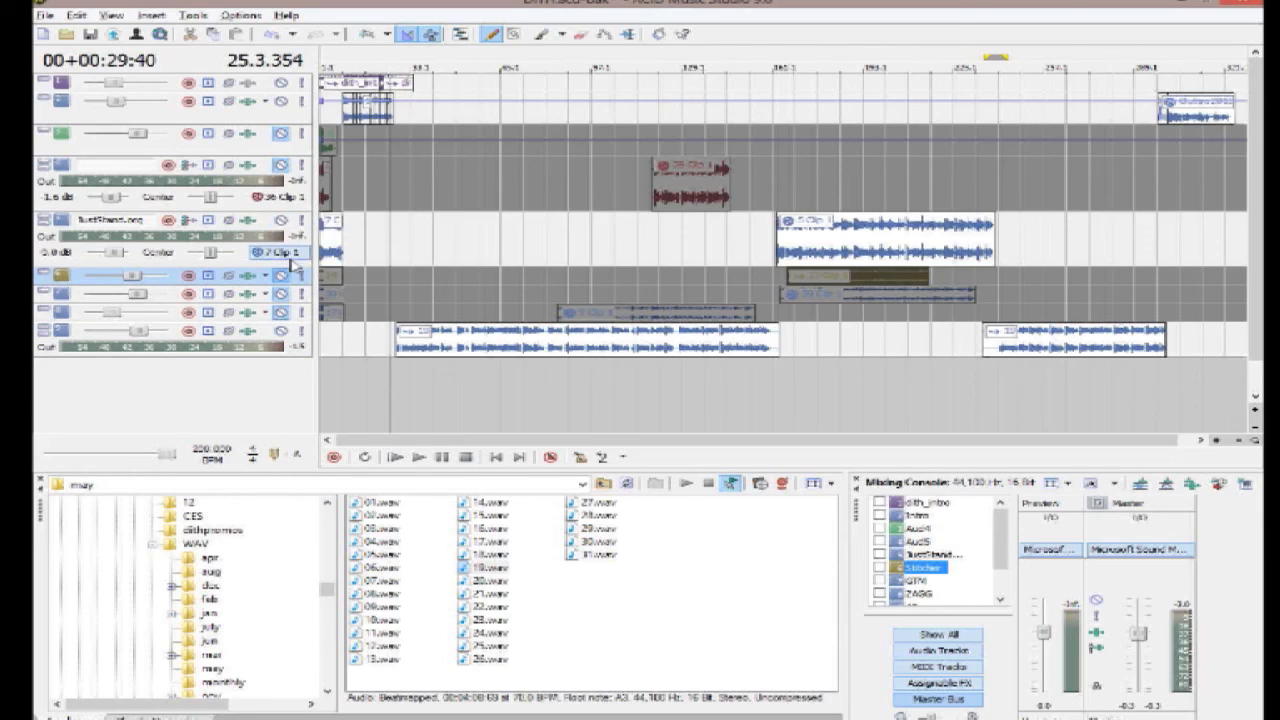